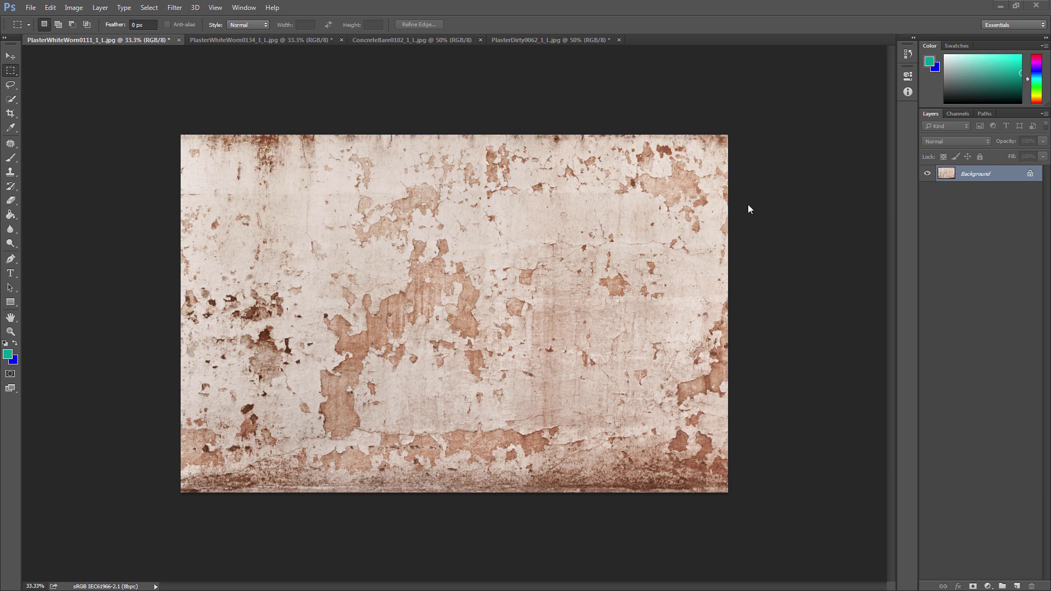
- Paste a square crop of the plaster photo into a new clipboard-sized document, then select all
{"action": "key", "text": "j"}
{"action": "left_click_drag", "start_coordinate": [197, 149], "coordinate": [520, 489], "text": "shift"}
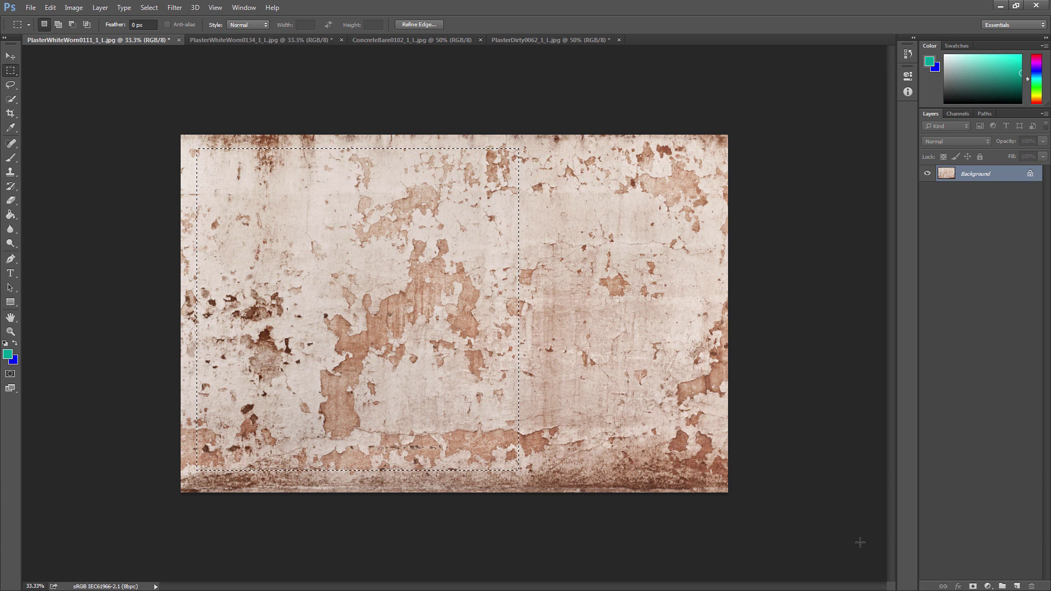
{"action": "left_click", "coordinate": [31, 8]}
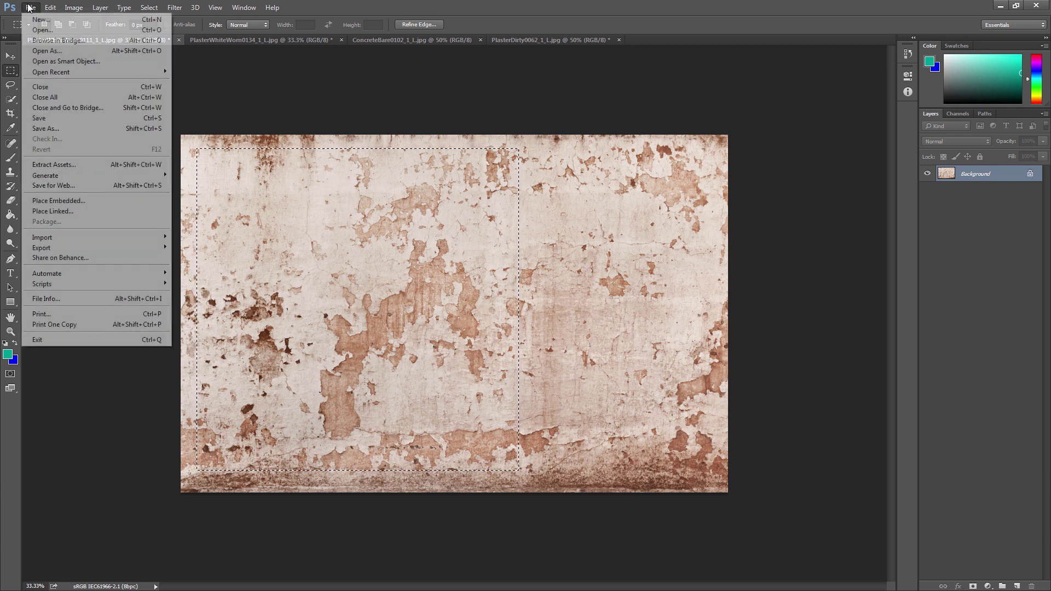
{"action": "left_click", "coordinate": [36, 20]}
{"action": "left_click", "coordinate": [635, 141]}
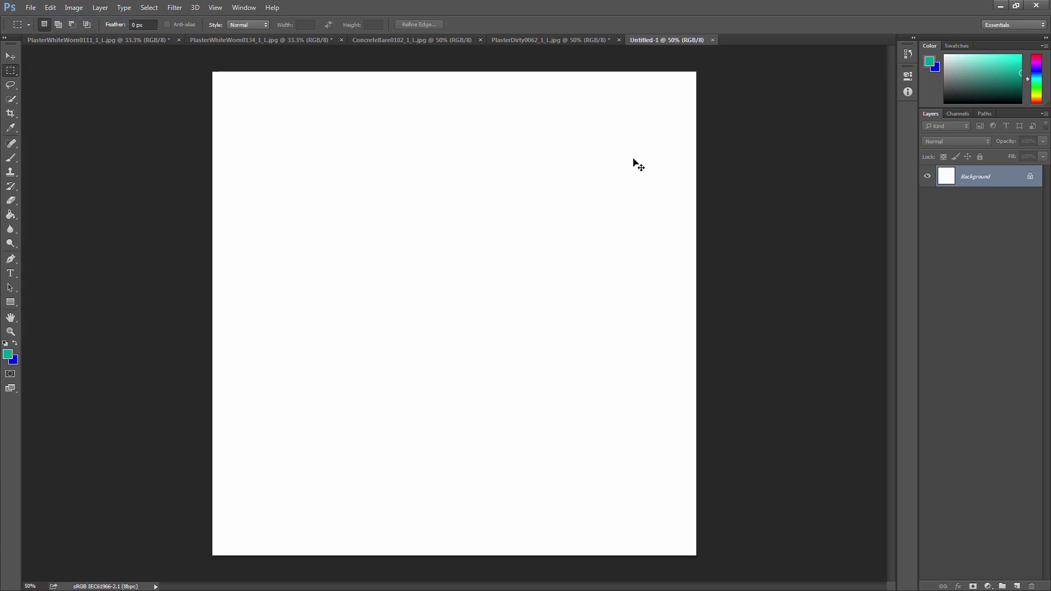
{"action": "key", "text": "ctrl+v"}
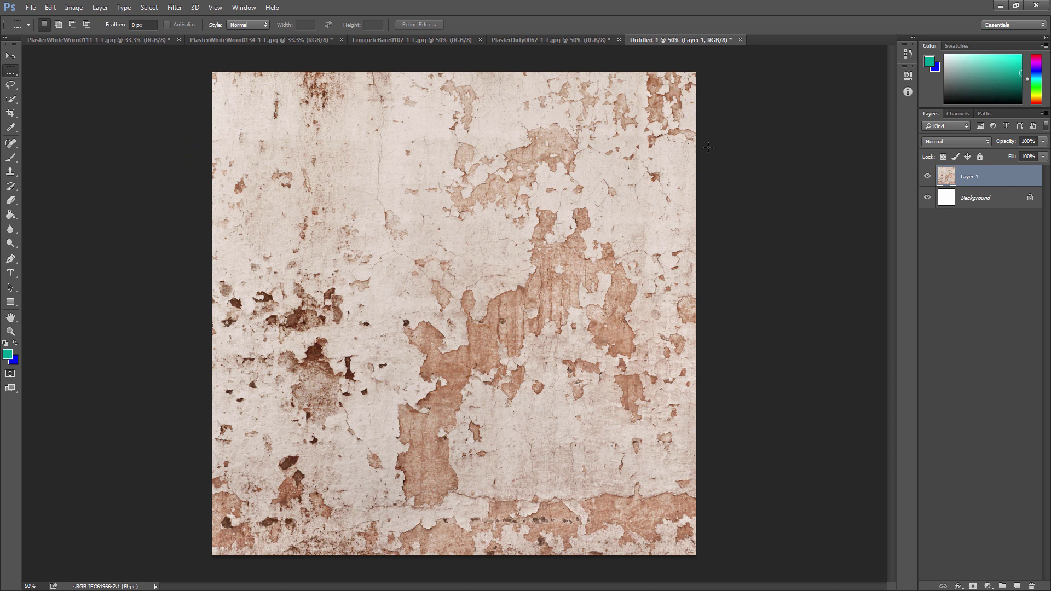
{"action": "key", "text": "ctrl+a"}
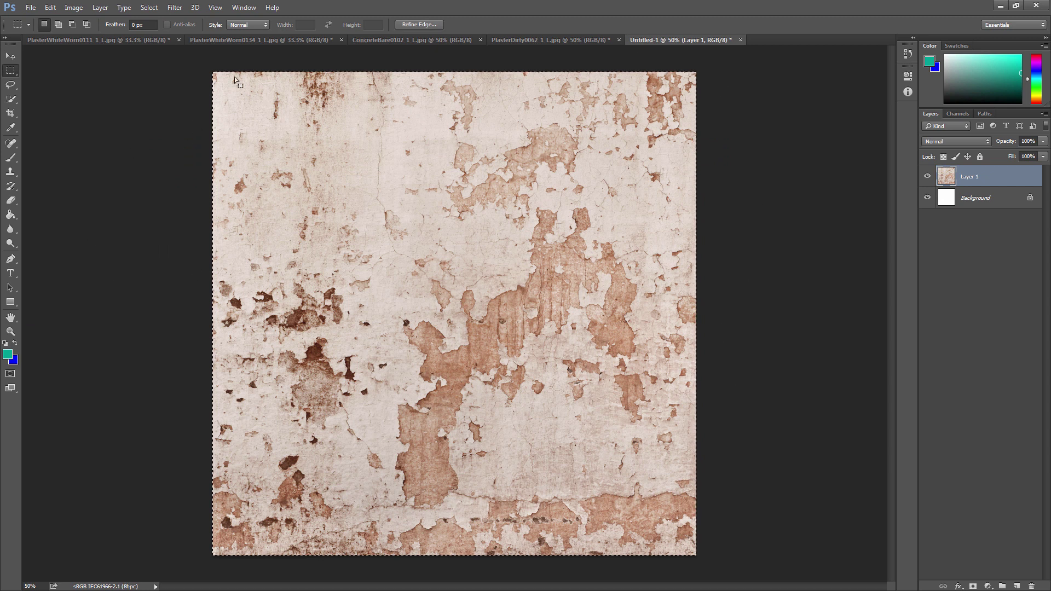
- Define the plaster square as a pattern named Tutorial01 and deselect
{"action": "left_click", "coordinate": [49, 7]}
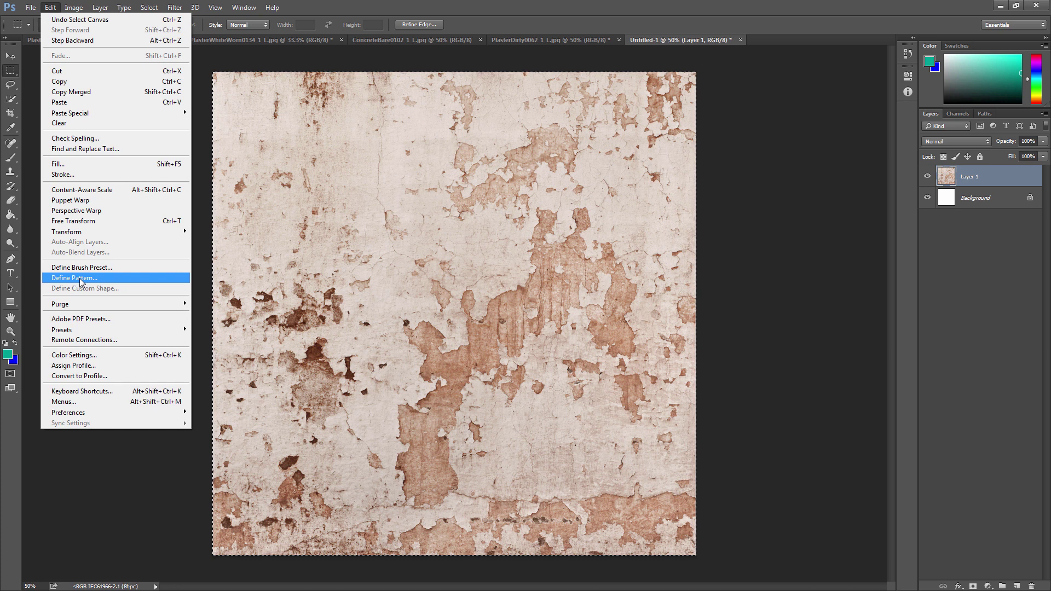
{"action": "left_click", "coordinate": [88, 278]}
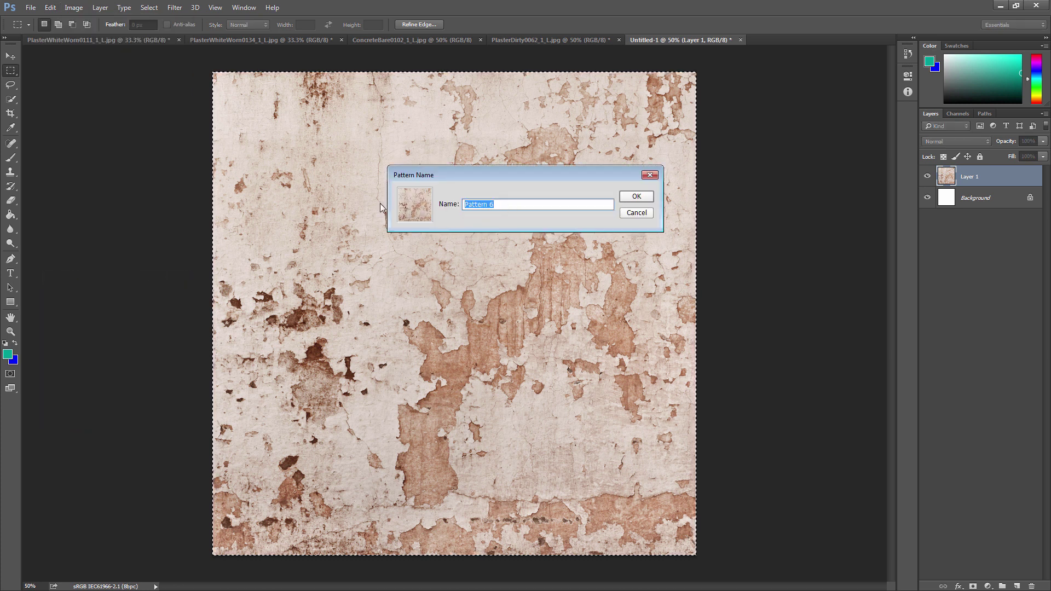
{"action": "type", "text": "Tutorial01"}
{"action": "left_click", "coordinate": [644, 193]}
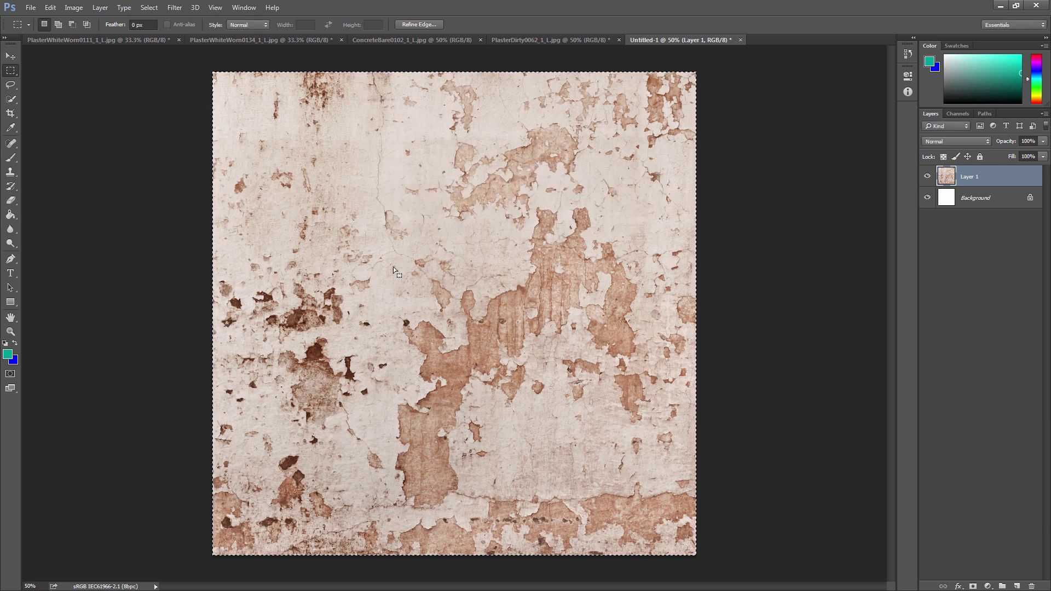
{"action": "key", "text": "ctrl+d"}
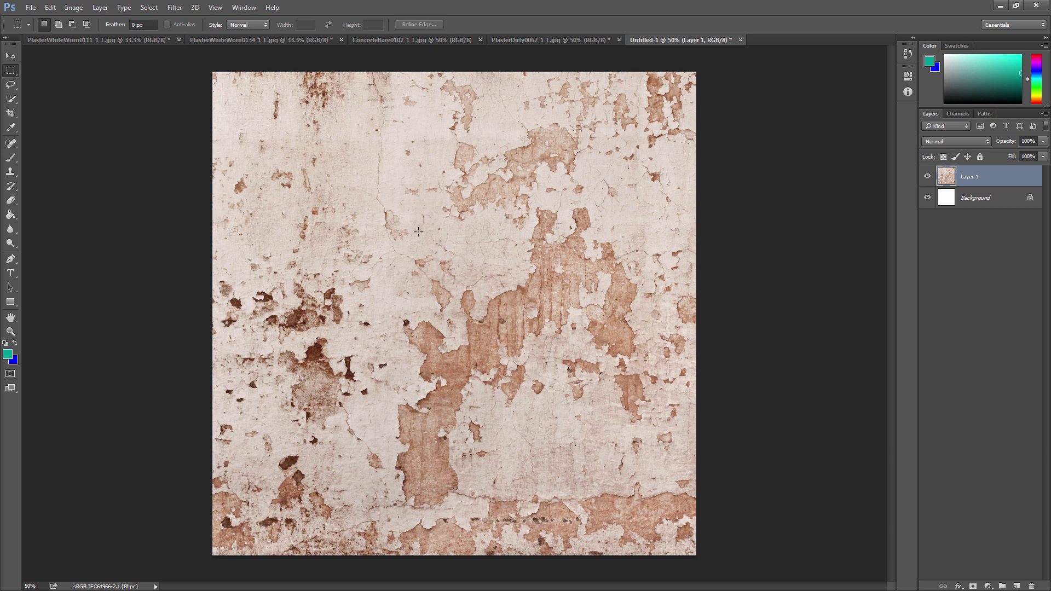
- Create a new 8000 × 8000 px document
{"action": "left_click", "coordinate": [31, 7]}
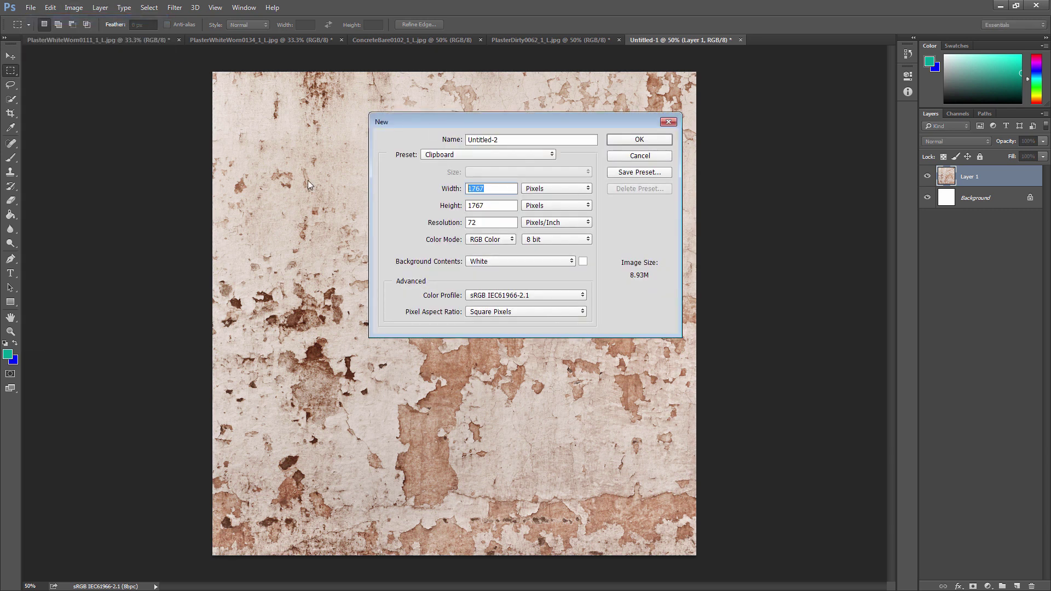
{"action": "type", "text": "8000"}
{"action": "key", "text": "Tab"}
{"action": "type", "text": "8000"}
{"action": "key", "text": "Return"}
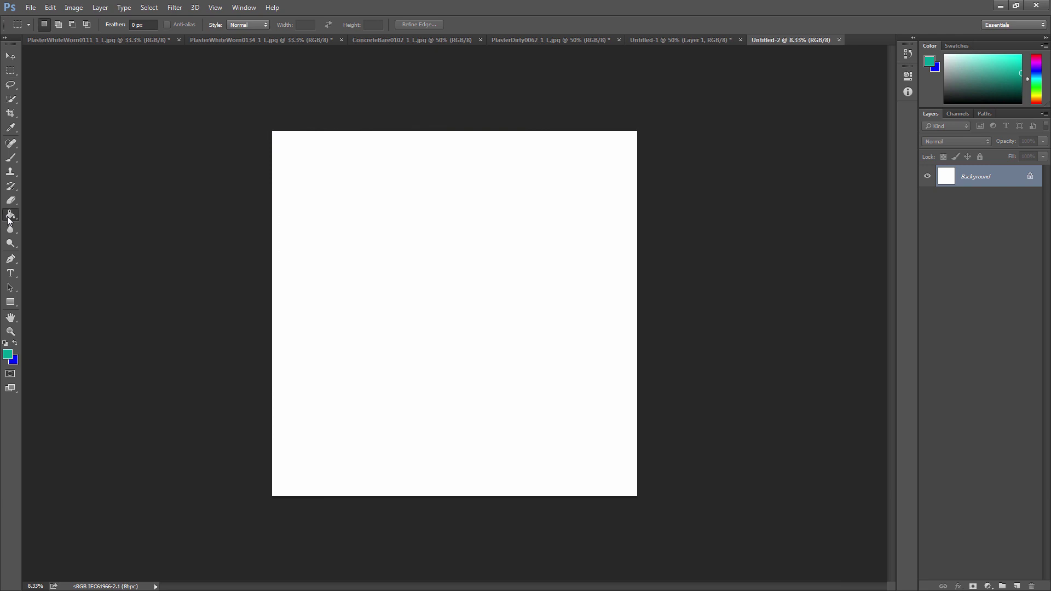
- Paint Bucket the canvas with the Tutorial01 plaster pattern and view it at 100%
{"action": "left_click", "coordinate": [12, 215]}
{"action": "left_click", "coordinate": [75, 25]}
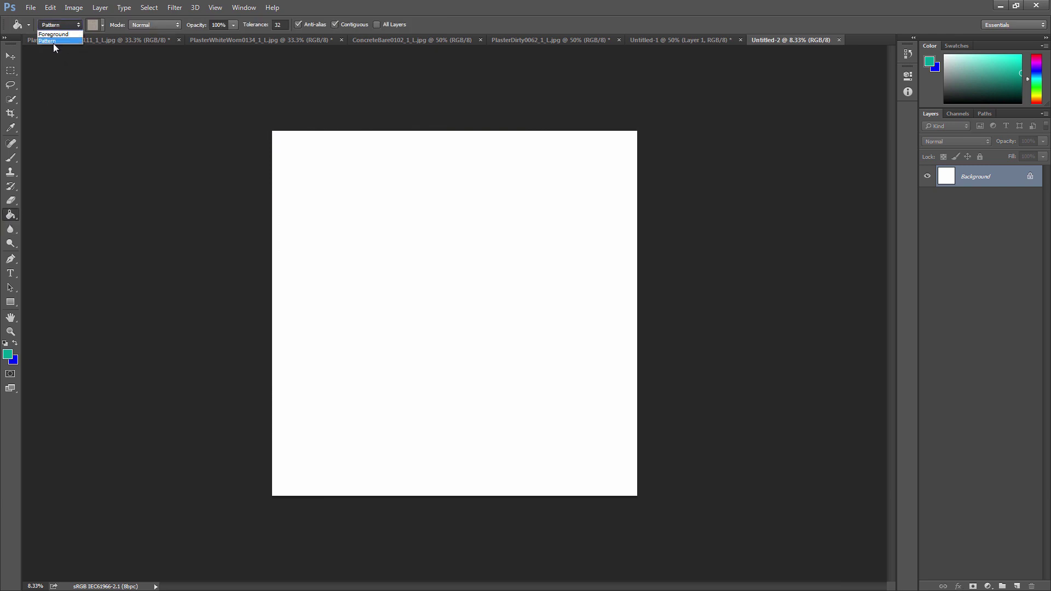
{"action": "left_click", "coordinate": [102, 25]}
{"action": "left_click", "coordinate": [111, 107]}
{"action": "left_click", "coordinate": [372, 248]}
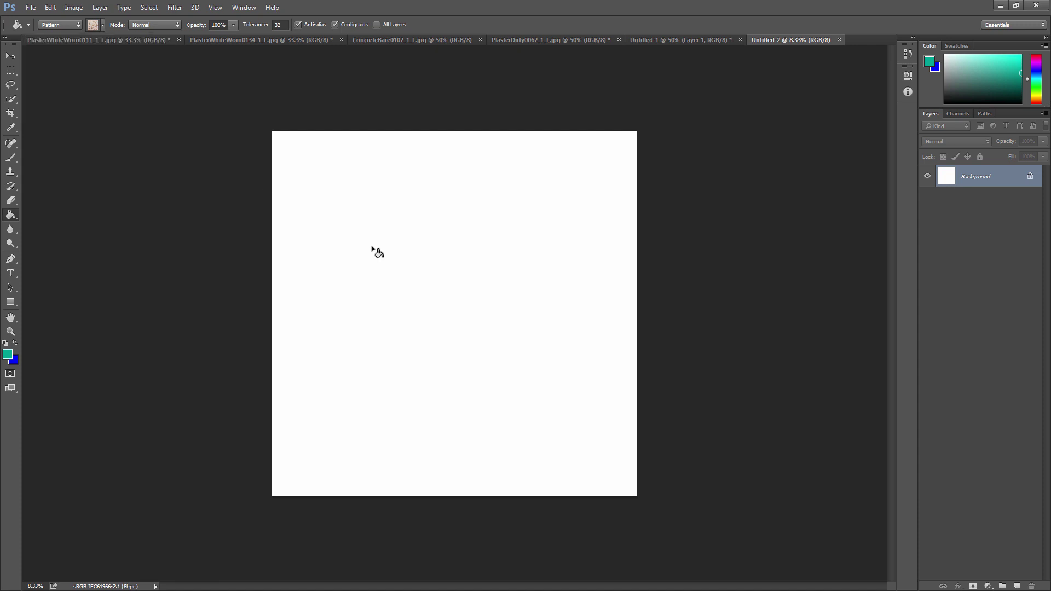
{"action": "left_click", "coordinate": [373, 249]}
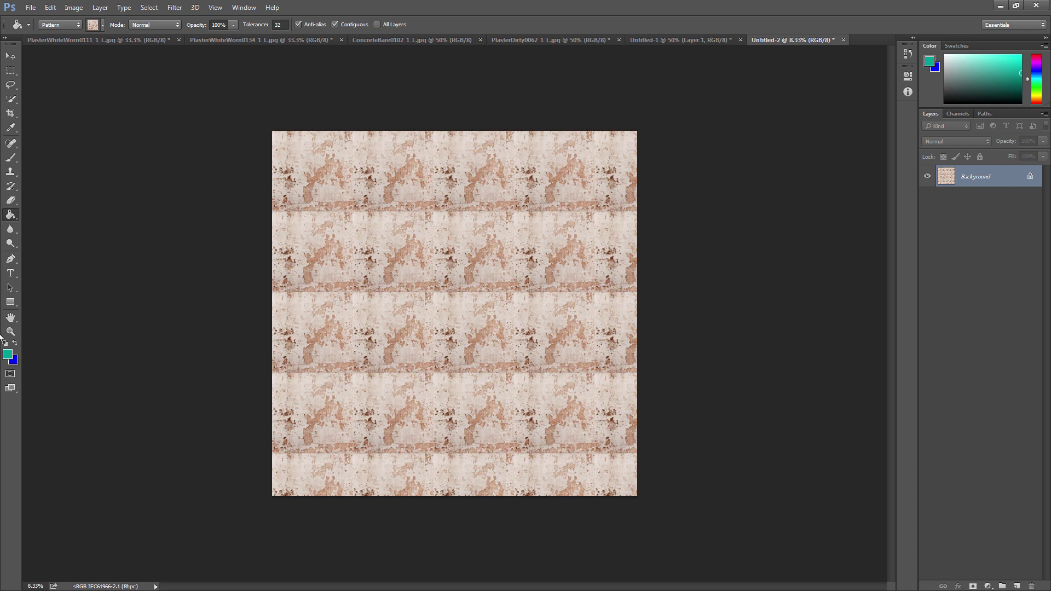
{"action": "left_click", "coordinate": [11, 317]}
{"action": "key", "text": "ctrl+1"}
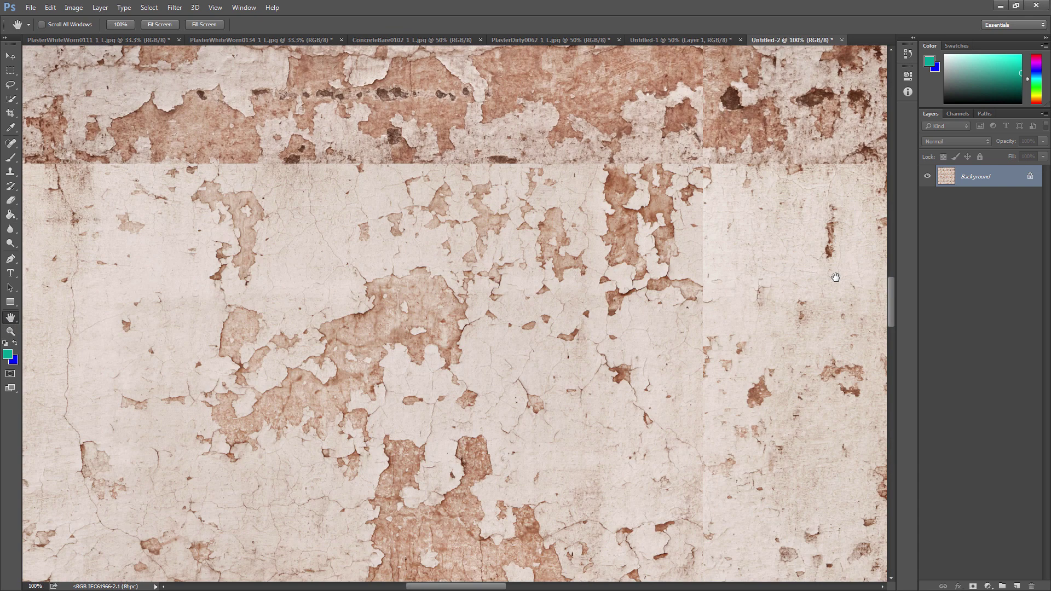
- Fit the tiled texture on screen and zoom in on the tile seams
{"action": "left_click_drag", "start_coordinate": [835, 277], "coordinate": [774, 167]}
{"action": "key", "text": "ctrl+0"}
{"action": "left_click", "coordinate": [10, 331]}
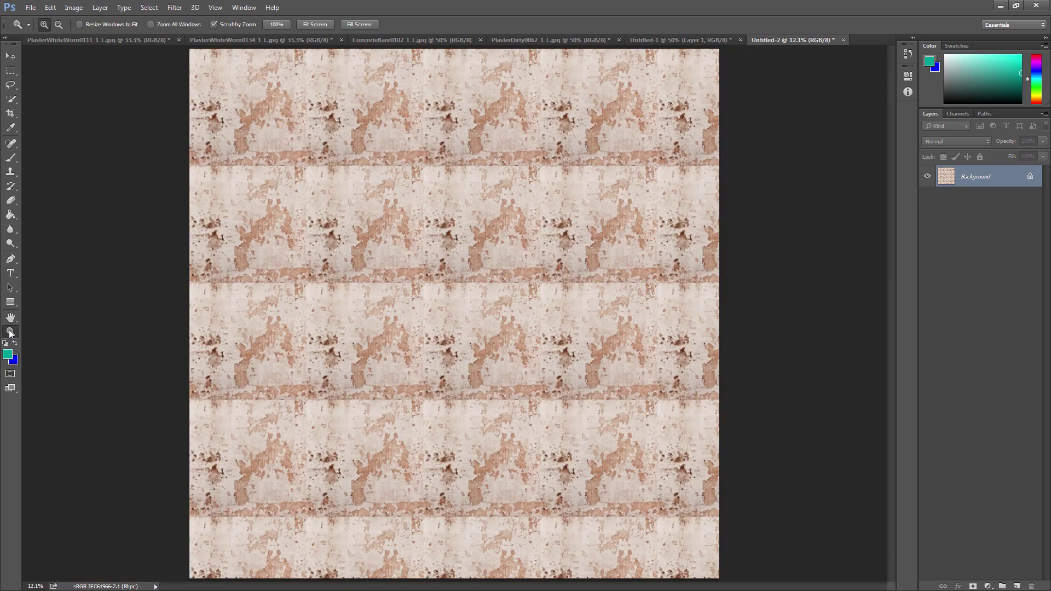
{"action": "left_click", "coordinate": [261, 133]}
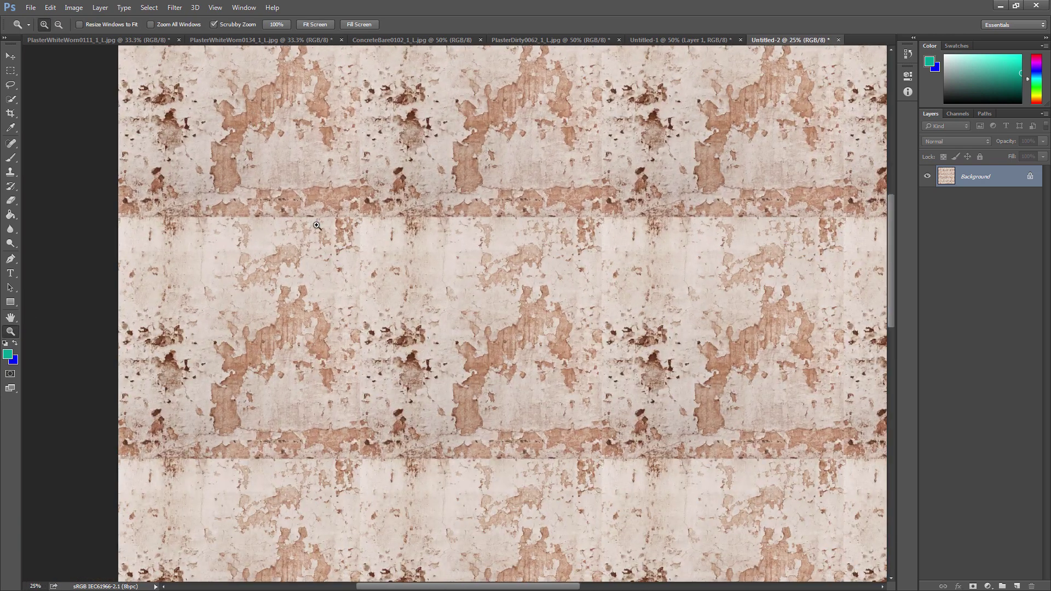
{"action": "left_click", "coordinate": [316, 225]}
{"action": "scroll", "coordinate": [309, 208], "scroll_direction": "up", "scroll_amount": 5}
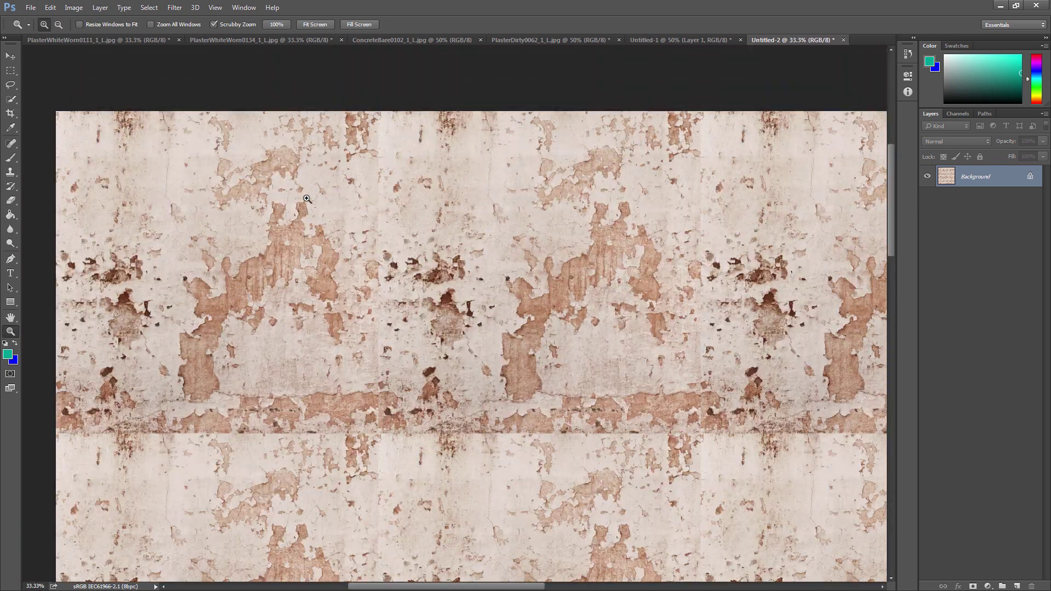
{"action": "left_click", "coordinate": [307, 199]}
{"action": "left_click", "coordinate": [268, 235]}
{"action": "scroll", "coordinate": [46, 266], "scroll_direction": "down", "scroll_amount": 1}
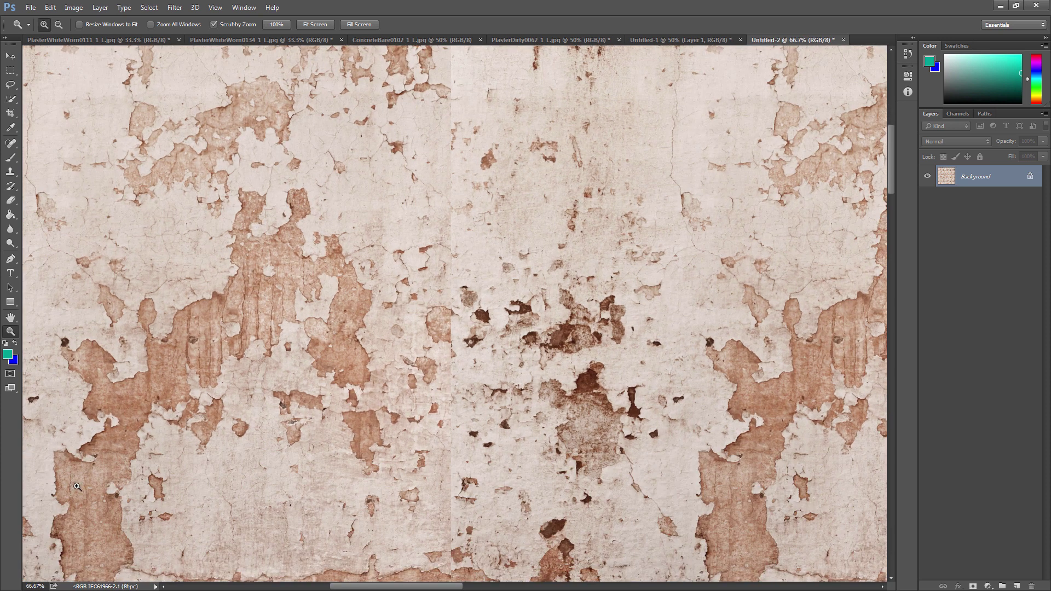
- Pan and scroll across the tiled texture to inspect another seam
{"action": "left_click", "coordinate": [11, 317]}
{"action": "left_click_drag", "start_coordinate": [267, 323], "coordinate": [478, 307]}
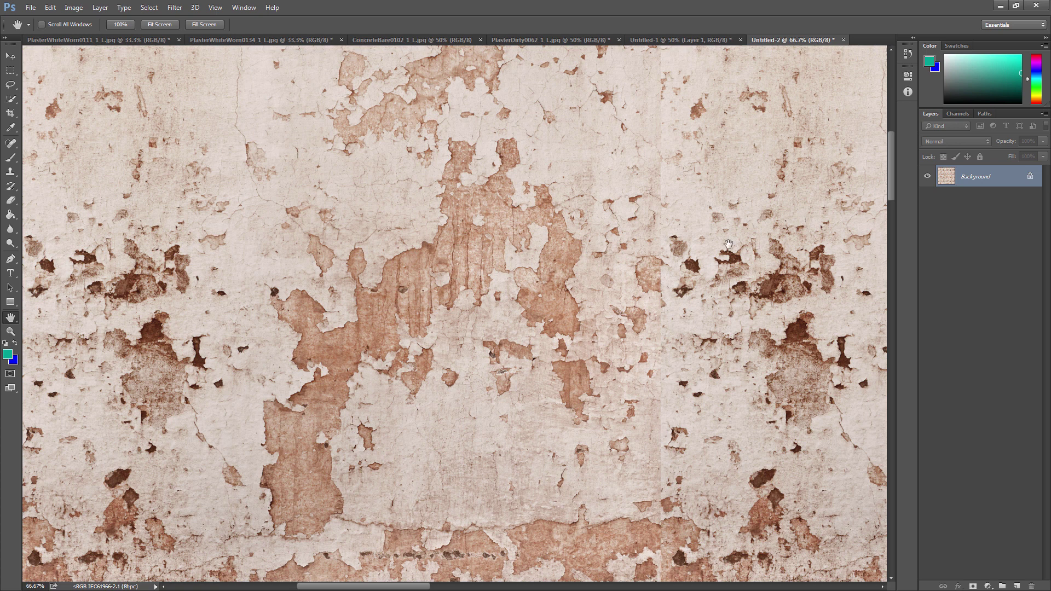
{"action": "left_click_drag", "start_coordinate": [453, 376], "coordinate": [449, 343]}
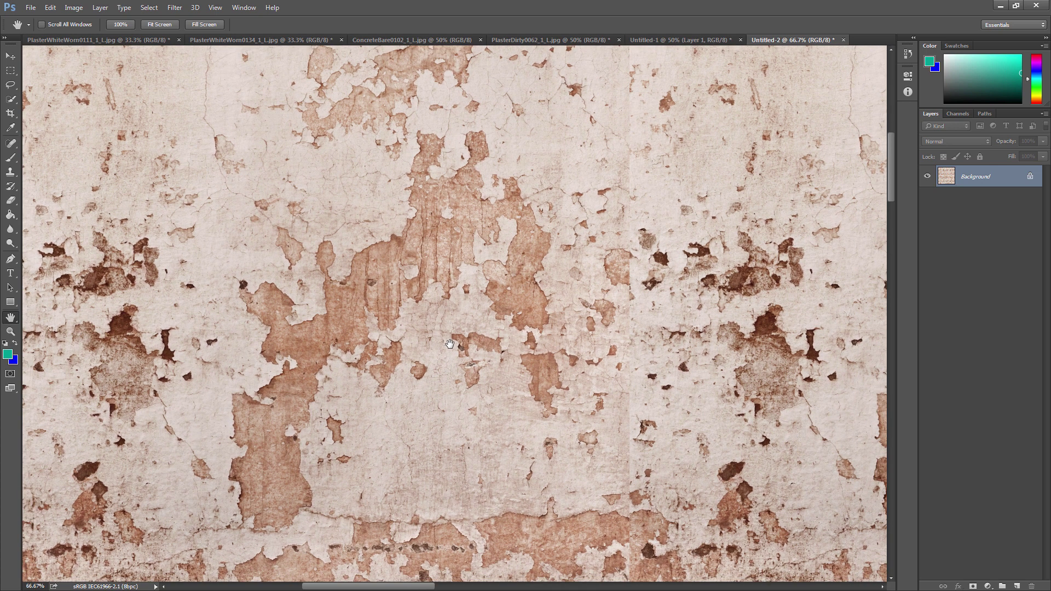
{"action": "scroll", "coordinate": [330, 370], "scroll_direction": "down", "scroll_amount": 2, "text": "alt"}
{"action": "scroll", "coordinate": [383, 394], "scroll_direction": "down", "scroll_amount": 1, "text": "alt"}
{"action": "scroll", "coordinate": [438, 422], "scroll_direction": "down", "scroll_amount": 1, "text": "alt"}
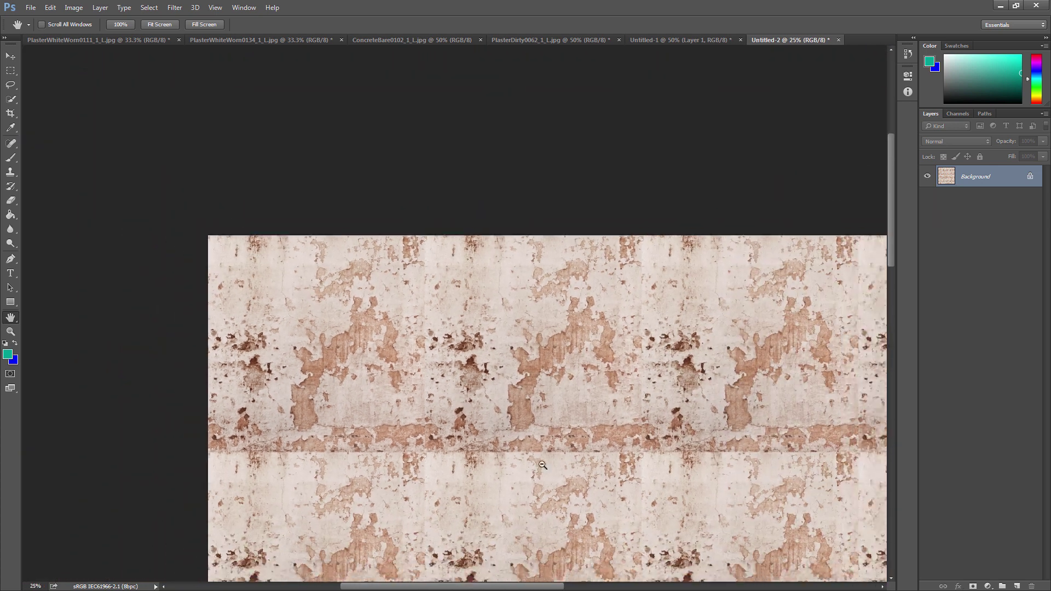
{"action": "scroll", "coordinate": [543, 459], "scroll_direction": "down", "scroll_amount": 1, "text": "alt"}
{"action": "scroll", "coordinate": [542, 459], "scroll_direction": "down", "scroll_amount": 2}
{"action": "scroll", "coordinate": [542, 459], "scroll_direction": "down", "scroll_amount": 2}
{"action": "scroll", "coordinate": [542, 458], "scroll_direction": "down", "scroll_amount": 1}
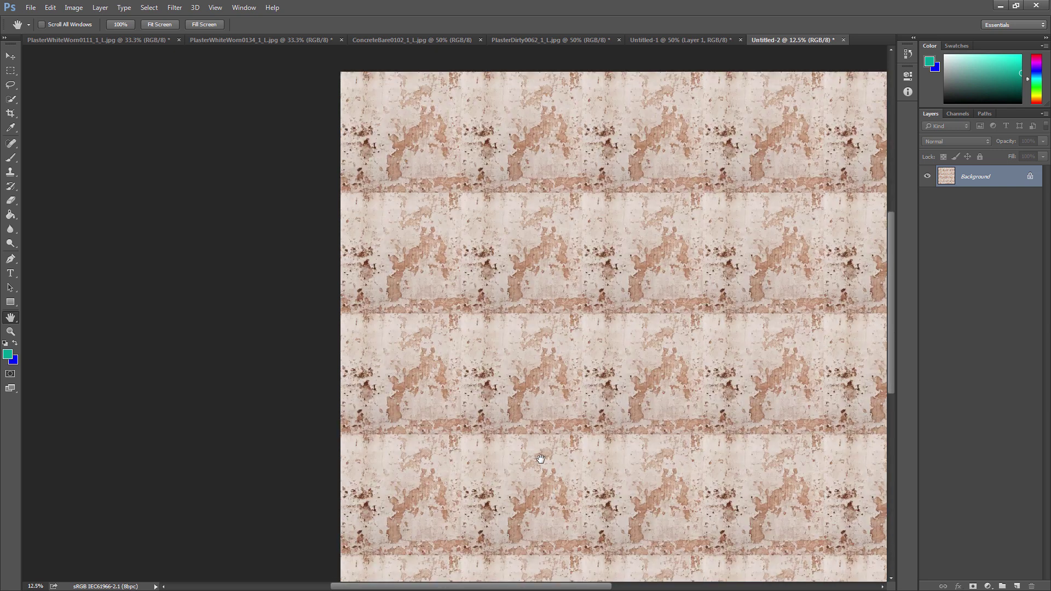
{"action": "scroll", "coordinate": [540, 458], "scroll_direction": "down", "scroll_amount": 2}
{"action": "scroll", "coordinate": [541, 458], "scroll_direction": "up", "scroll_amount": 1}
{"action": "scroll", "coordinate": [541, 459], "scroll_direction": "up", "scroll_amount": 1}
{"action": "scroll", "coordinate": [540, 458], "scroll_direction": "up", "scroll_amount": 1}
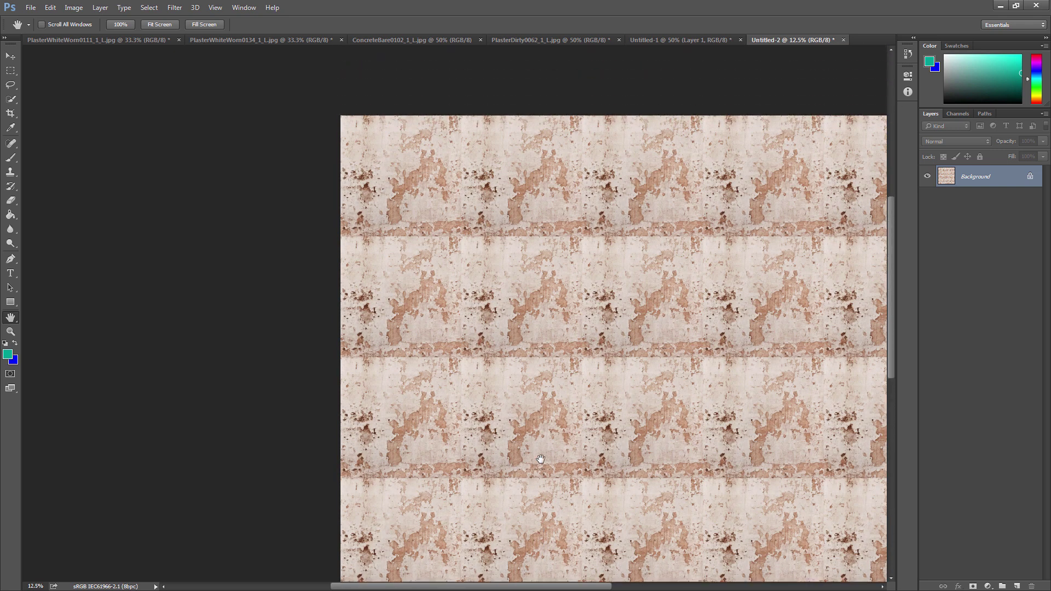
{"action": "scroll", "coordinate": [540, 459], "scroll_direction": "up", "scroll_amount": 1}
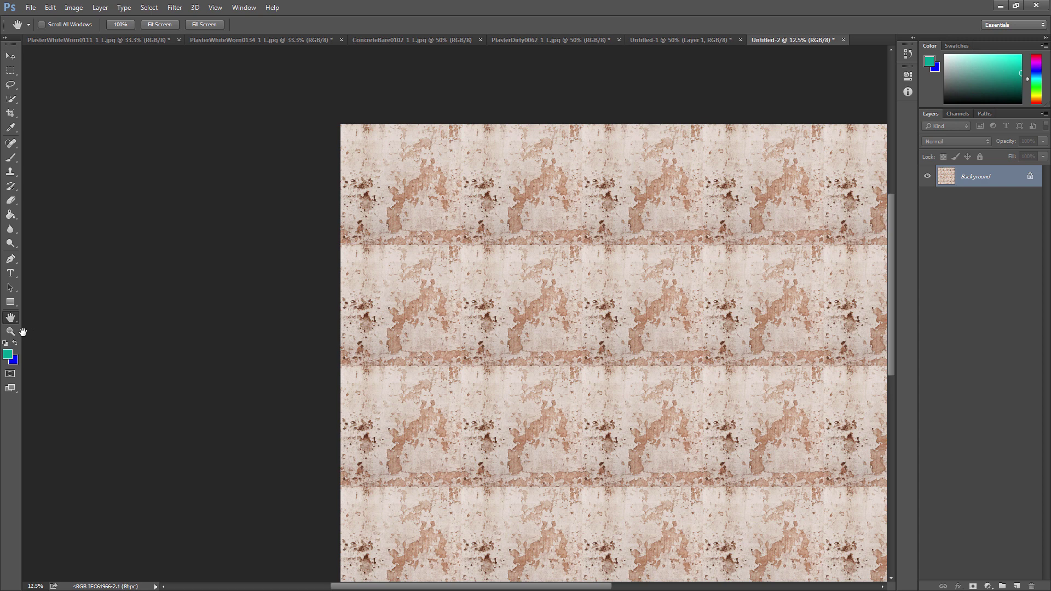
- Check a tile junction at 100%, zoom out to 25%, then zoom in on the central seam
{"action": "double_click", "coordinate": [10, 331]}
{"action": "left_click", "coordinate": [10, 317]}
{"action": "left_click_drag", "start_coordinate": [380, 156], "coordinate": [466, 368]}
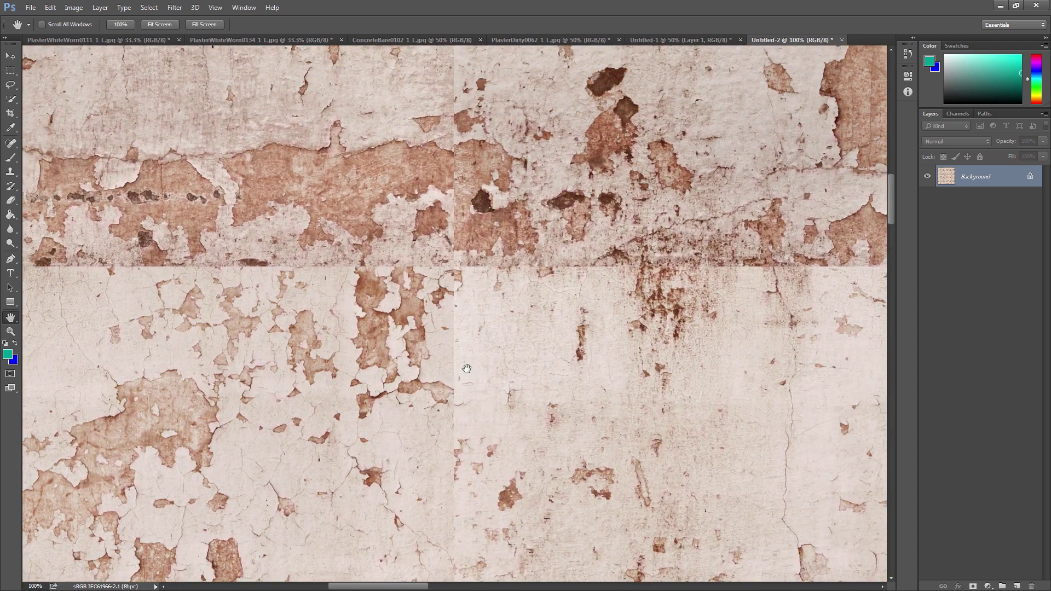
{"action": "left_click", "coordinate": [11, 331]}
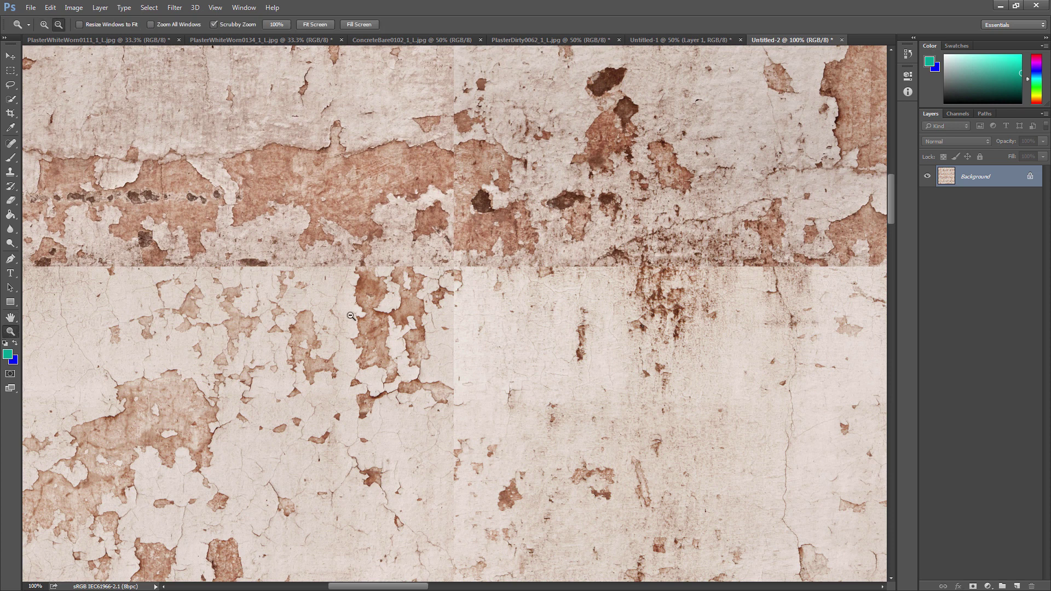
{"action": "left_click", "coordinate": [350, 318], "text": "alt"}
{"action": "left_click", "coordinate": [417, 333], "text": "alt"}
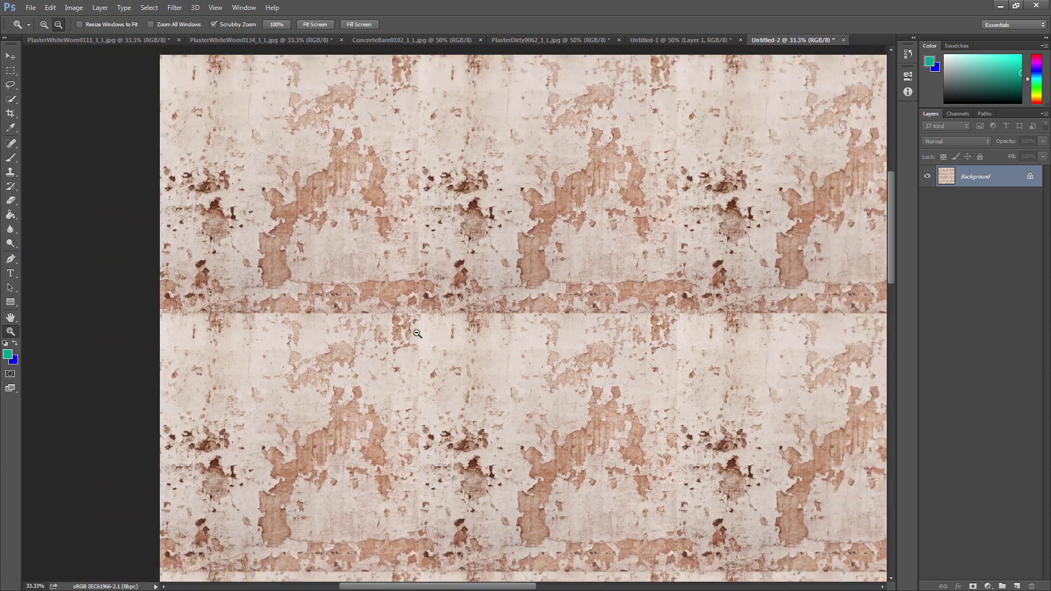
{"action": "left_click", "coordinate": [417, 333], "text": "alt"}
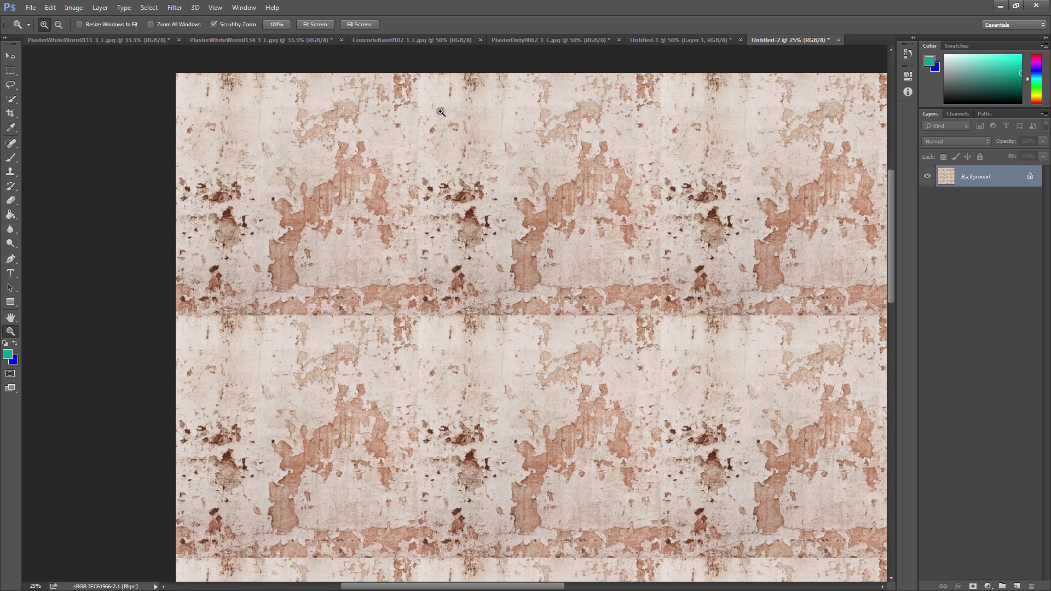
{"action": "left_click", "coordinate": [409, 126]}
{"action": "left_click", "coordinate": [409, 127]}
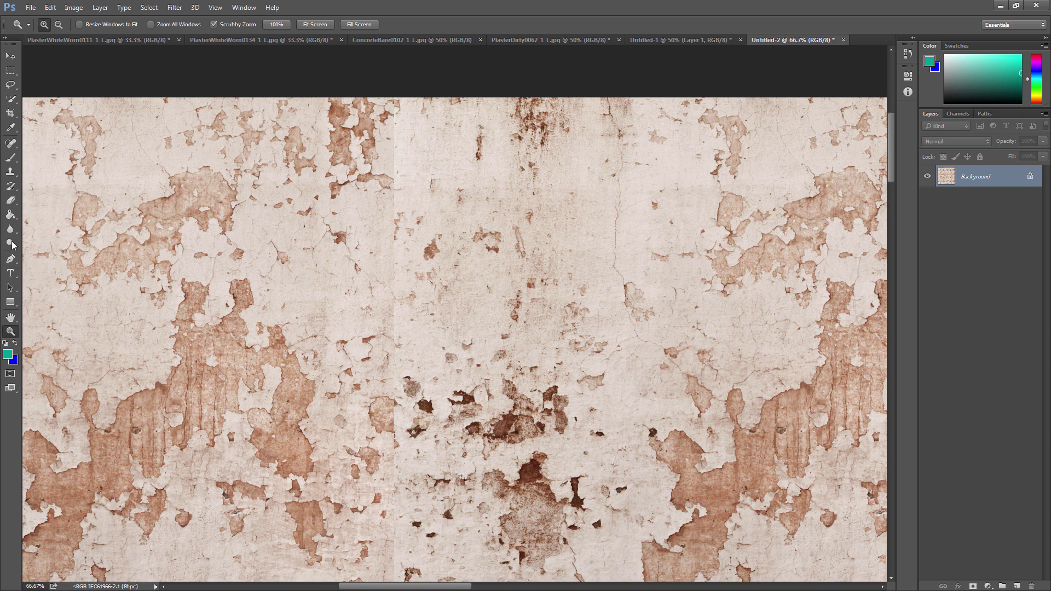
{"action": "left_click", "coordinate": [10, 171]}
- Clone plaster detail over the central seam, undoing a bad stroke, then bring up PlasterWhiteWorn0111
{"action": "left_click_drag", "start_coordinate": [380, 204], "coordinate": [387, 311]}
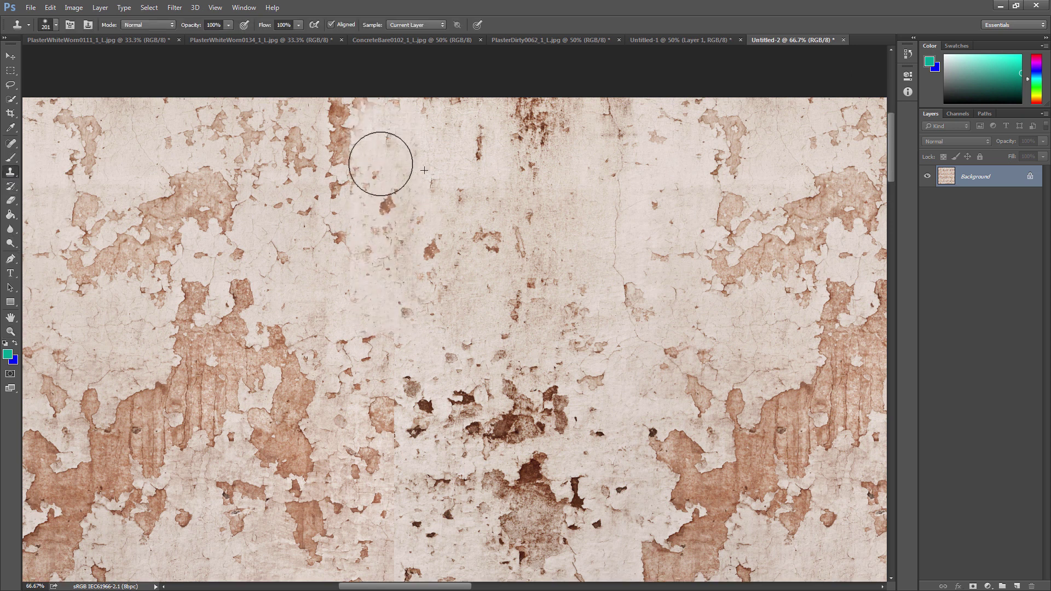
{"action": "left_click_drag", "start_coordinate": [378, 356], "coordinate": [422, 389]}
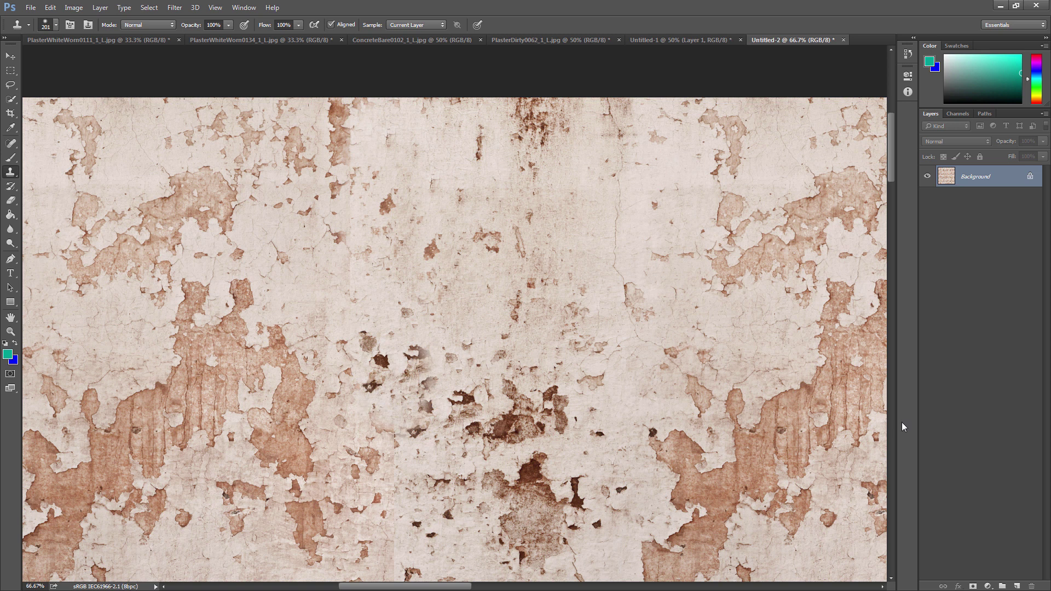
{"action": "key", "text": "ctrl+alt+z"}
{"action": "key", "text": "ctrl+alt+z"}
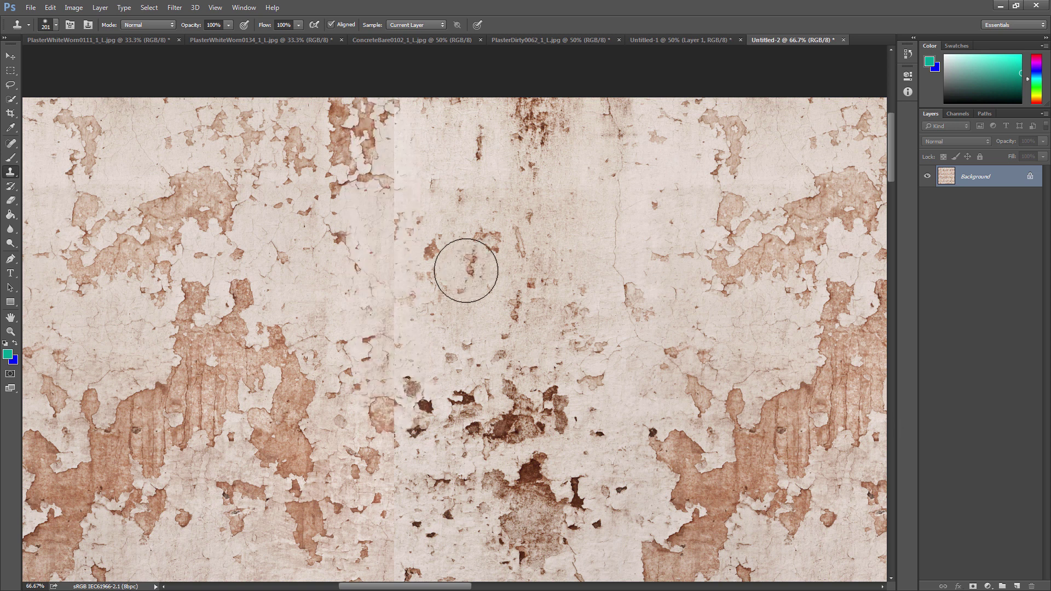
{"action": "mouse_move", "coordinate": [466, 270]}
{"action": "left_mouse_down"}
{"action": "mouse_move", "coordinate": [336, 244]}
{"action": "mouse_move", "coordinate": [277, 153]}
{"action": "mouse_move", "coordinate": [362, 222]}
{"action": "mouse_move", "coordinate": [244, 246]}
{"action": "left_mouse_up"}
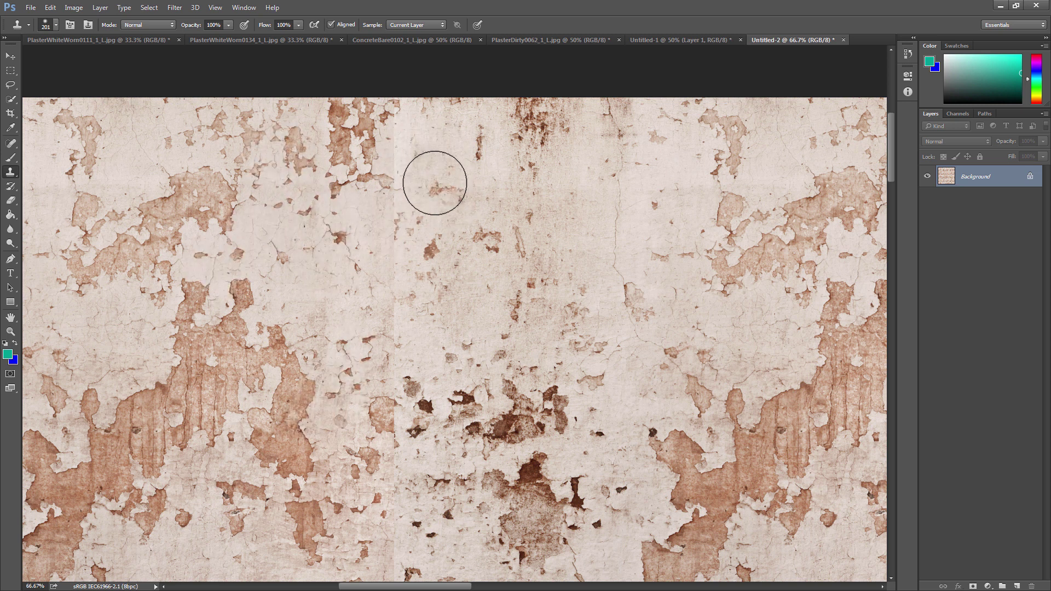
{"action": "left_click_drag", "start_coordinate": [440, 586], "coordinate": [389, 586]}
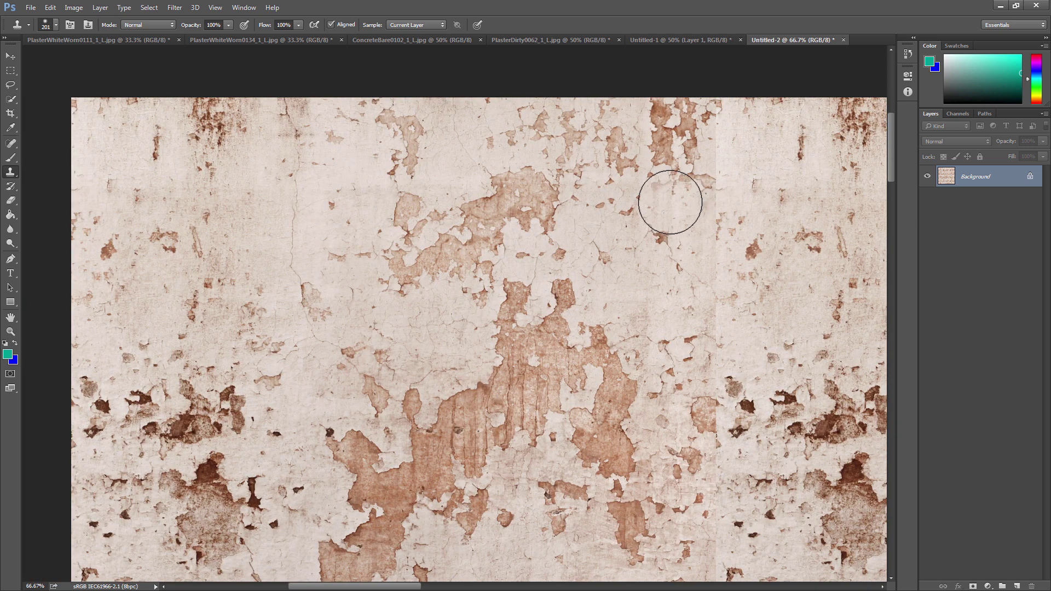
{"action": "left_click", "coordinate": [94, 44]}
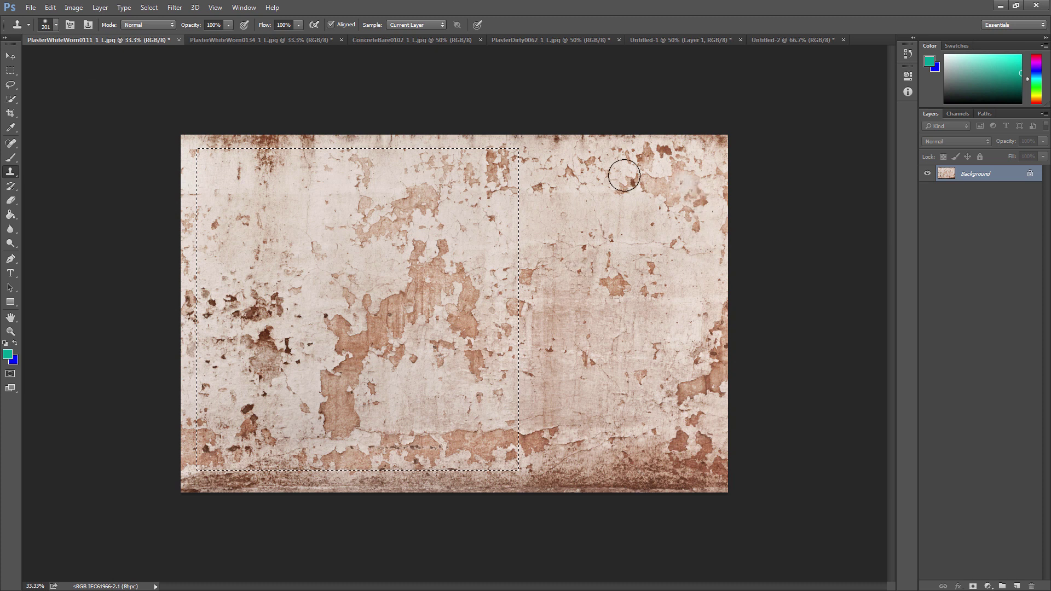
- Deselect the plaster photo and close Untitled-2 and Untitled-1 without saving
{"action": "left_click", "coordinate": [11, 70]}
{"action": "left_click", "coordinate": [520, 206]}
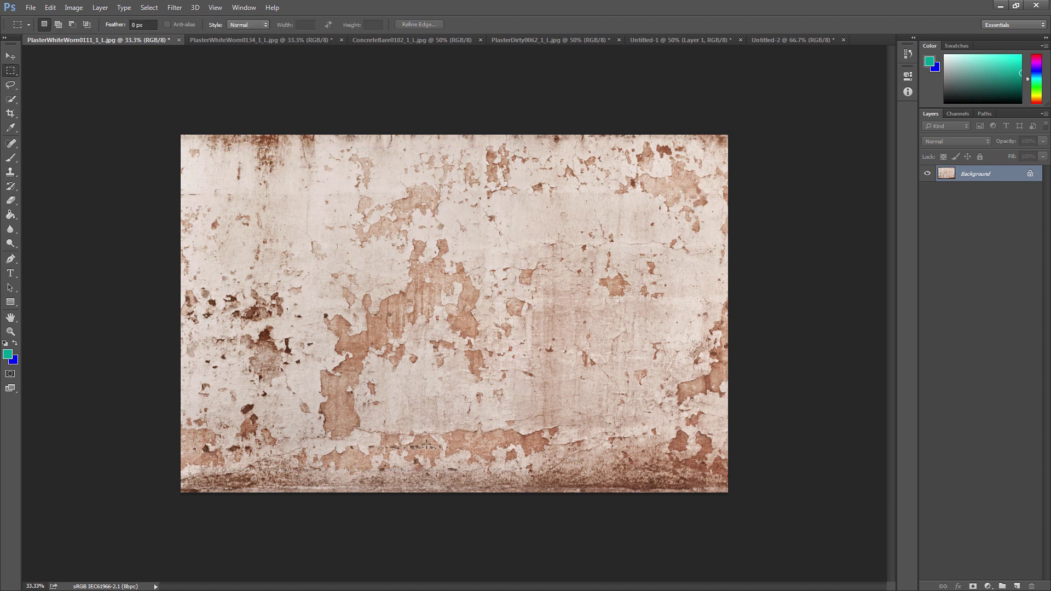
{"action": "left_click", "coordinate": [783, 41]}
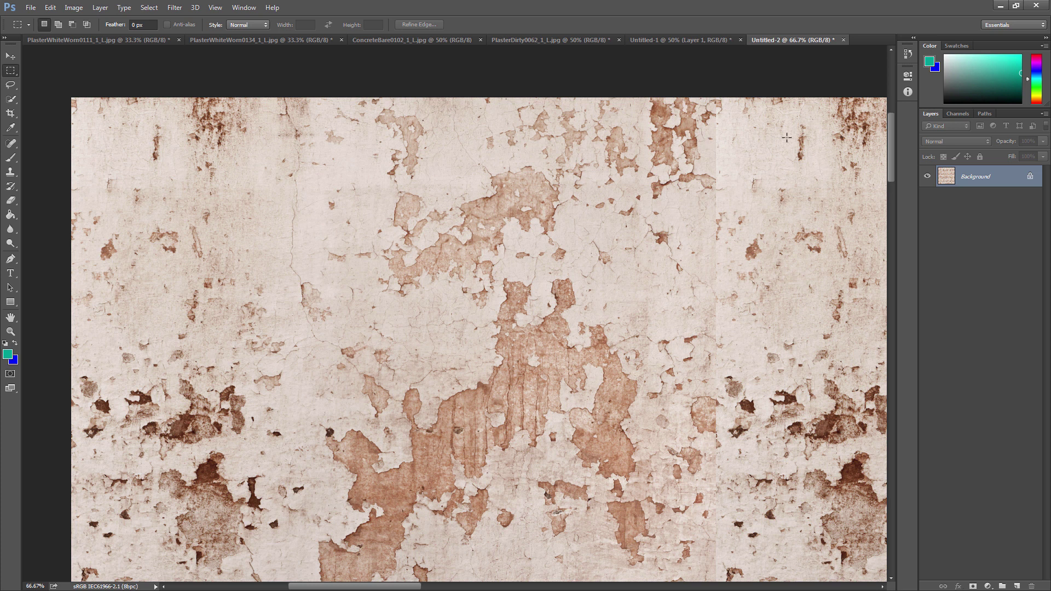
{"action": "left_click", "coordinate": [843, 40]}
{"action": "left_click", "coordinate": [512, 222]}
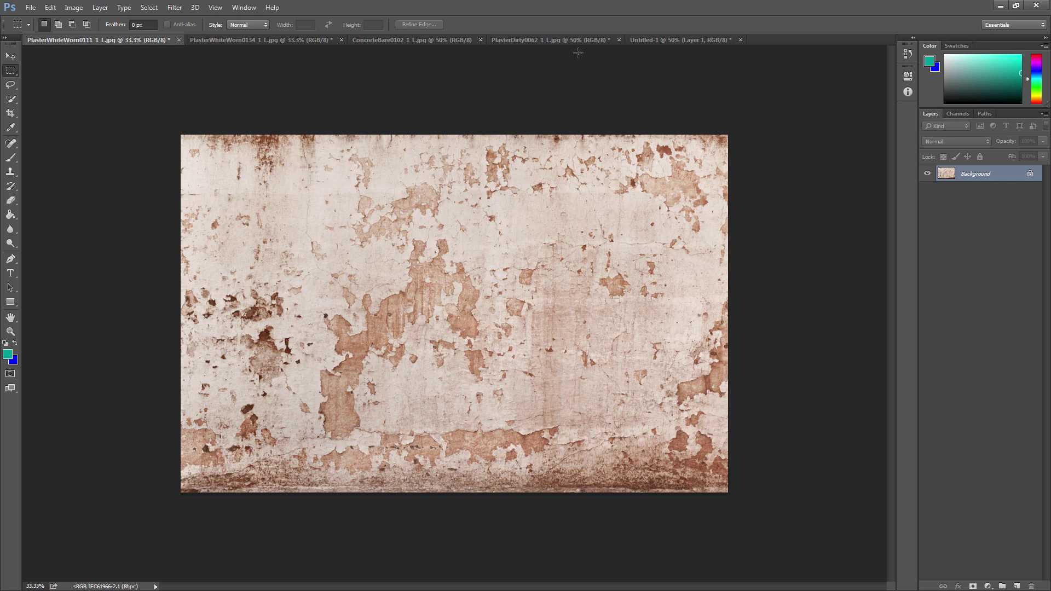
{"action": "left_click", "coordinate": [659, 40]}
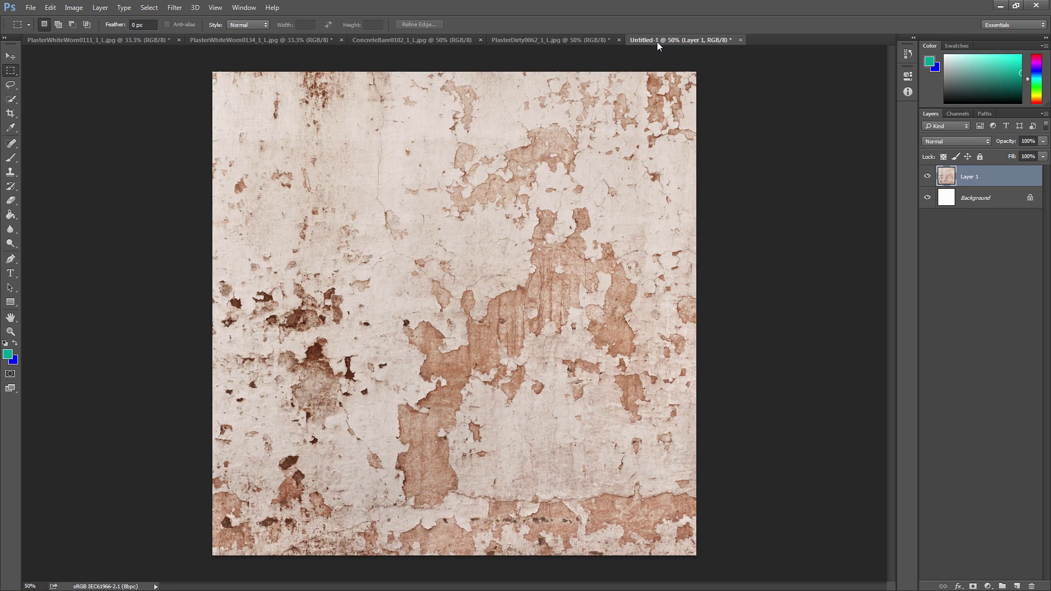
{"action": "left_click", "coordinate": [740, 40]}
{"action": "left_click", "coordinate": [513, 219]}
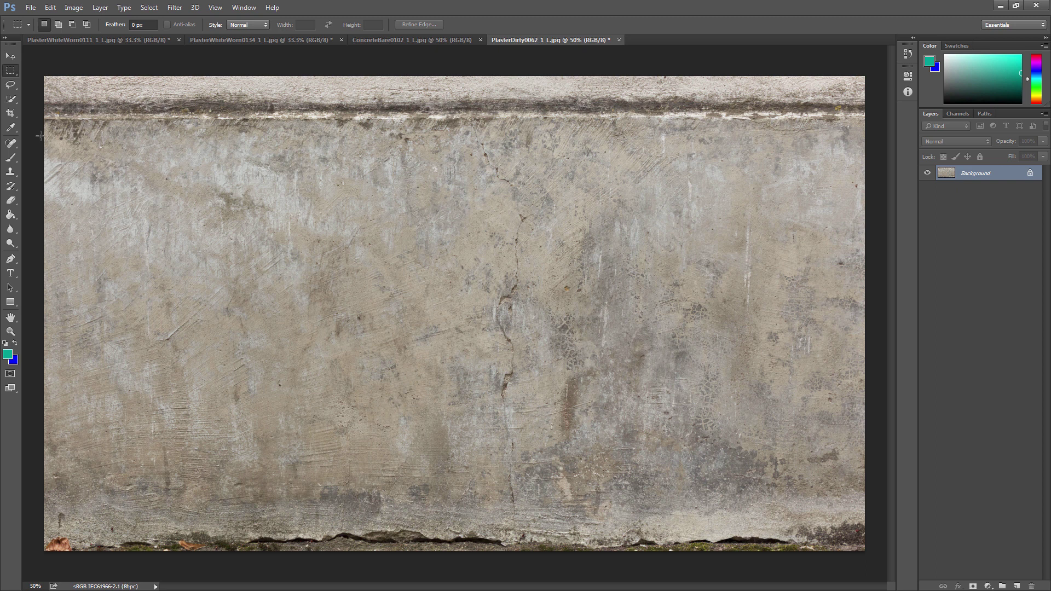
- Paste a square patch from the concrete wall's upper left into a new 1237 × 1237 px document
{"action": "left_click_drag", "start_coordinate": [54, 147], "coordinate": [536, 485]}
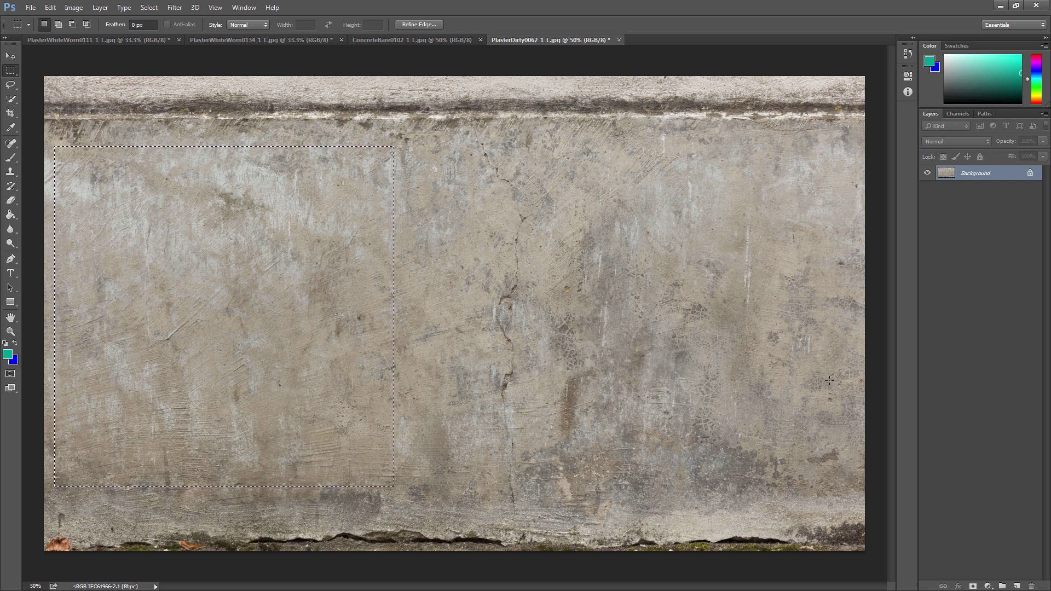
{"action": "left_click_drag", "start_coordinate": [856, 499], "coordinate": [534, 106], "text": "shift"}
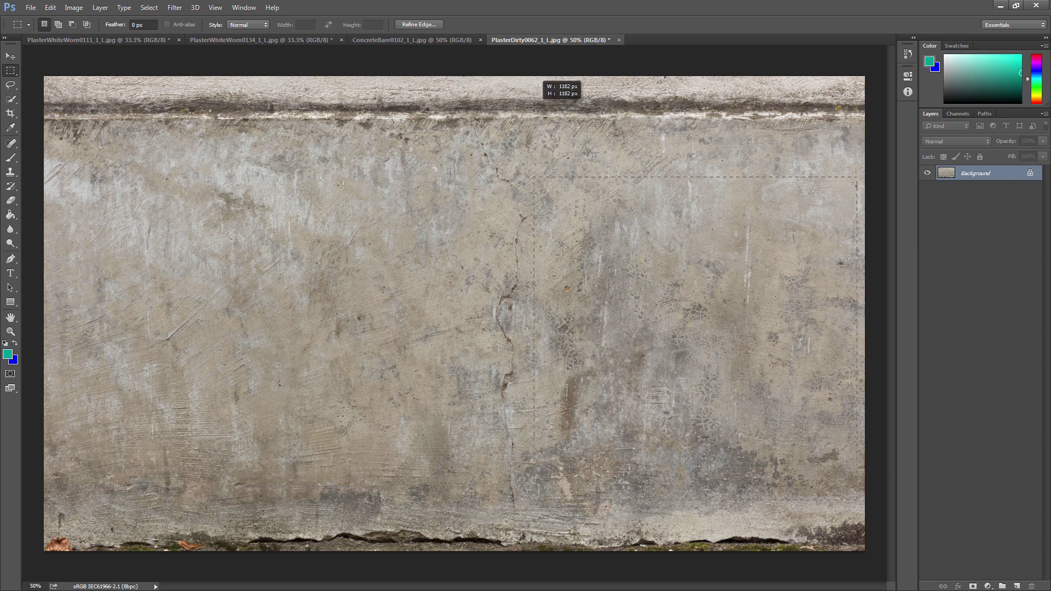
{"action": "key", "text": "ctrl+d"}
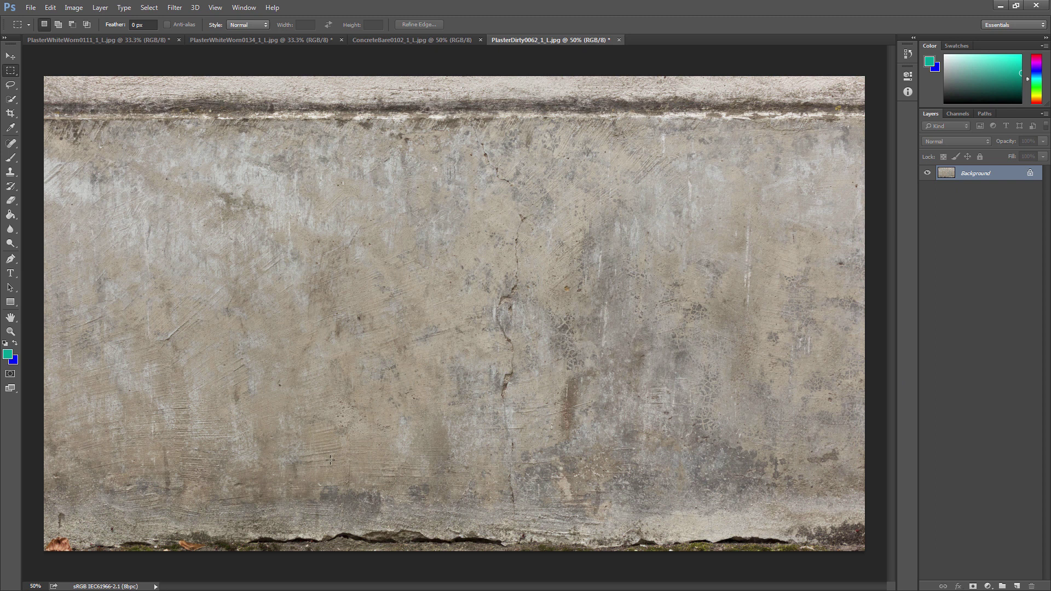
{"action": "left_click_drag", "start_coordinate": [51, 149], "coordinate": [457, 485], "text": "shift"}
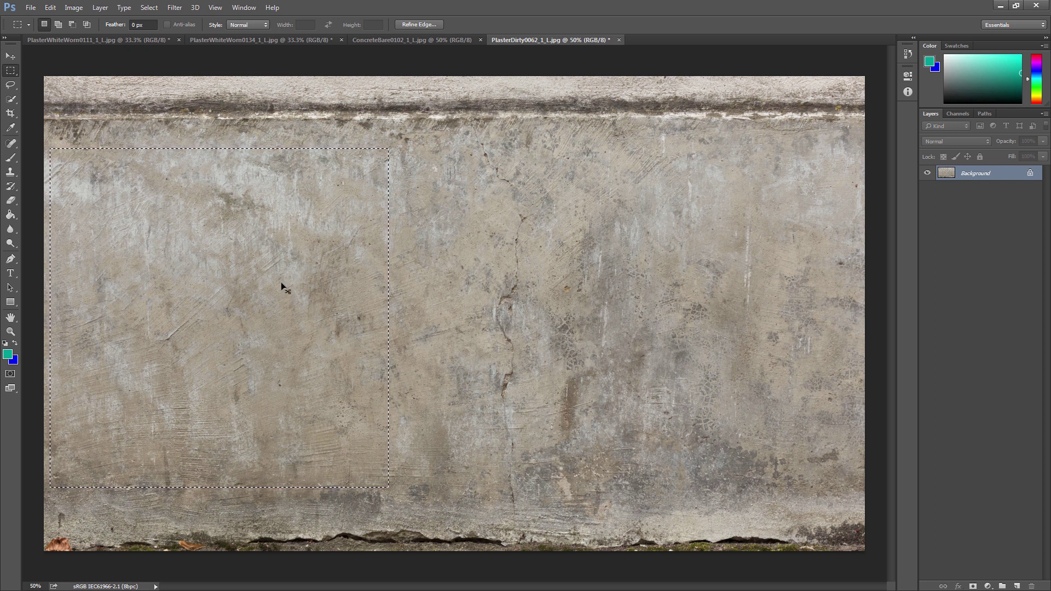
{"action": "left_click", "coordinate": [29, 8]}
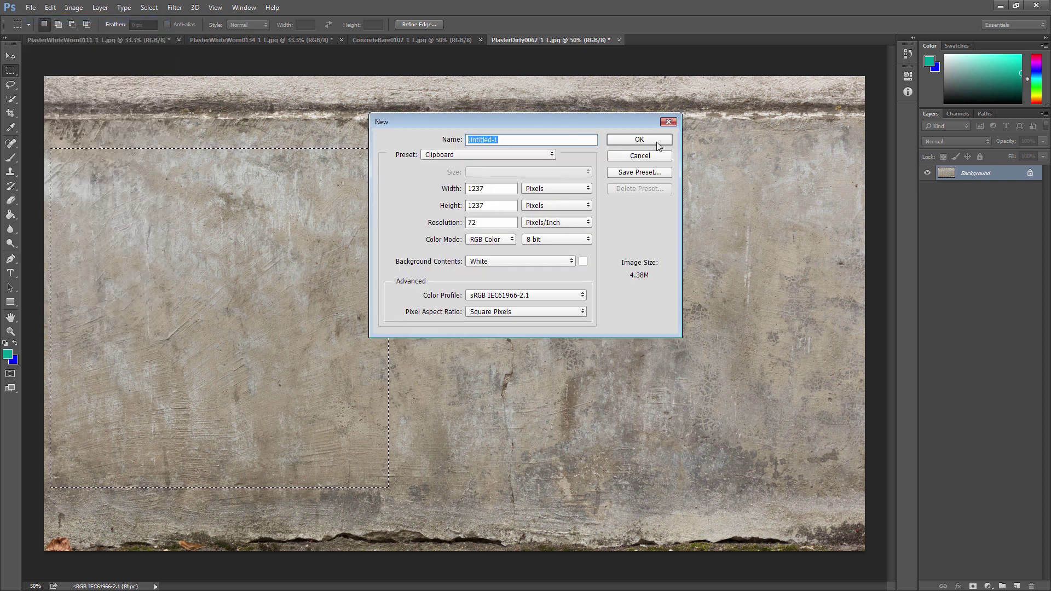
{"action": "left_click", "coordinate": [652, 137]}
{"action": "key", "text": "ctrl+v"}
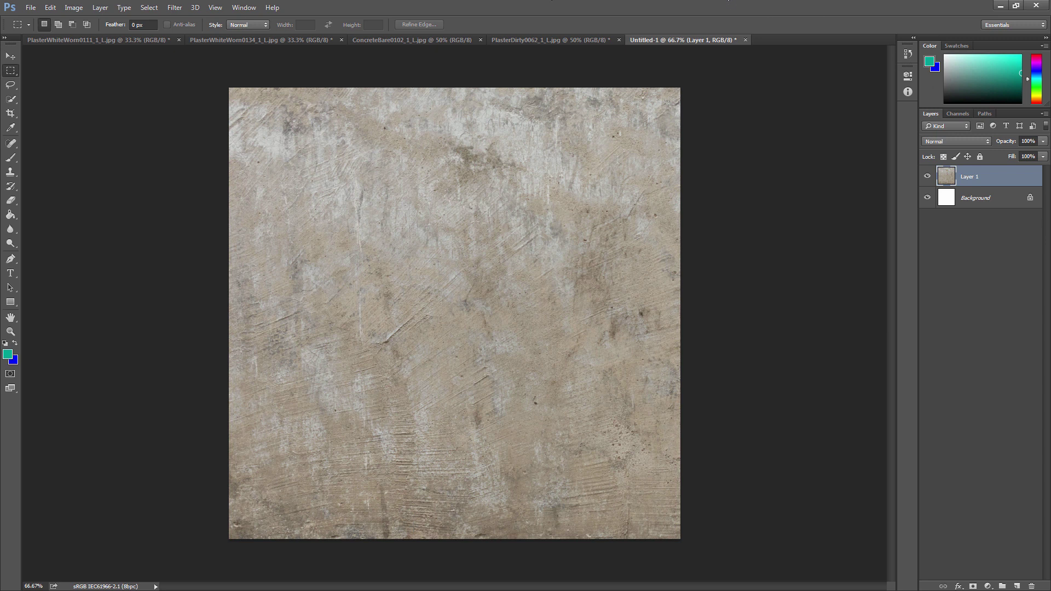
- Duplicate Layer 1, then hide Layer 1 and the Background
{"action": "right_click", "coordinate": [979, 180]}
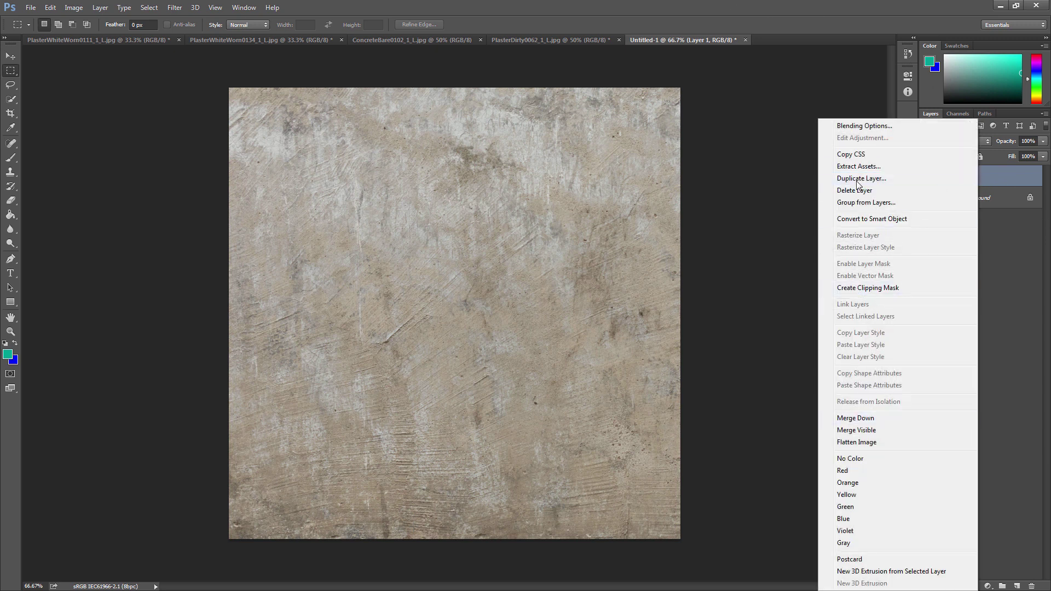
{"action": "left_click", "coordinate": [857, 178]}
{"action": "left_click", "coordinate": [927, 199]}
{"action": "left_click", "coordinate": [927, 219]}
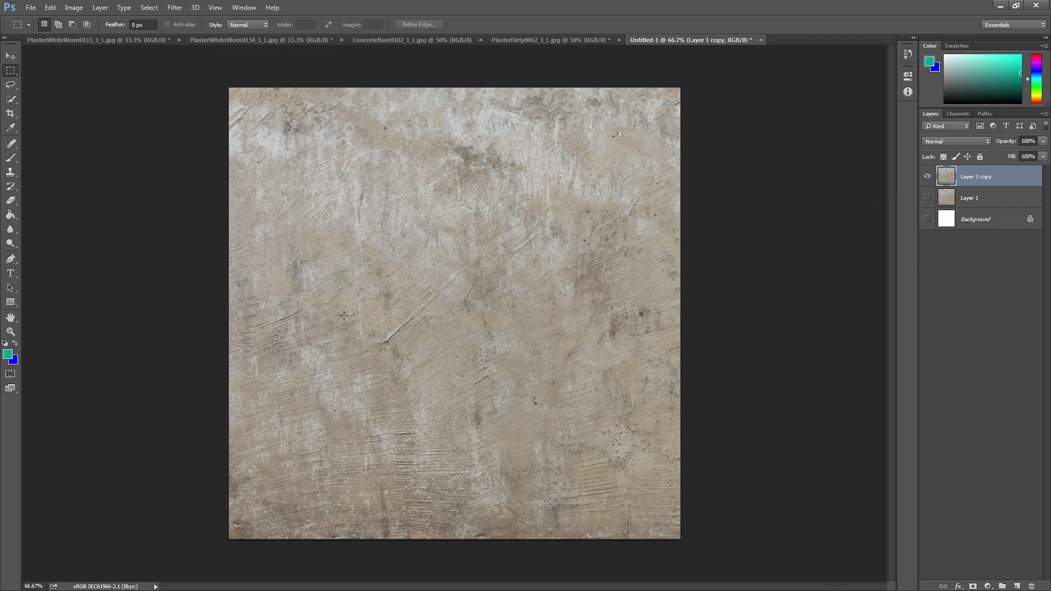
- Apply a wrap-around Offset to Layer 1 copy so the seams cross the middle
{"action": "left_click", "coordinate": [175, 8]}
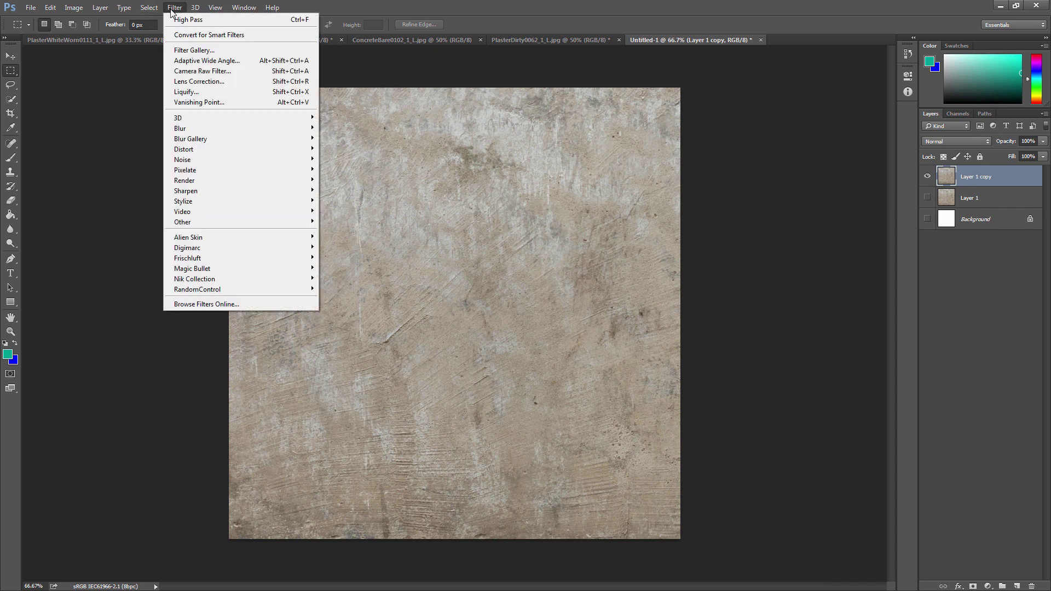
{"action": "mouse_move", "coordinate": [197, 222]}
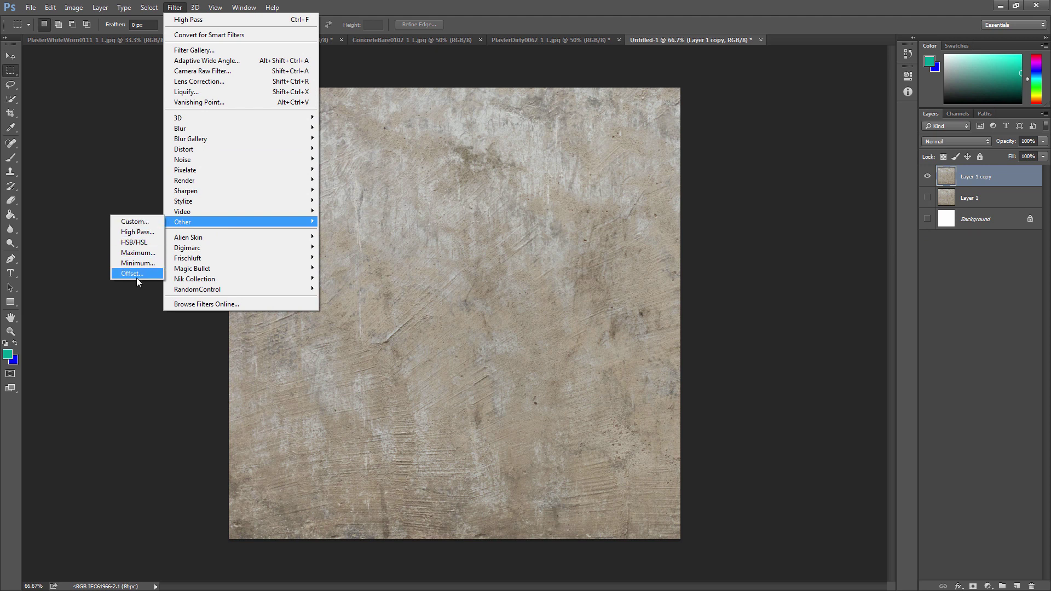
{"action": "left_click", "coordinate": [137, 273]}
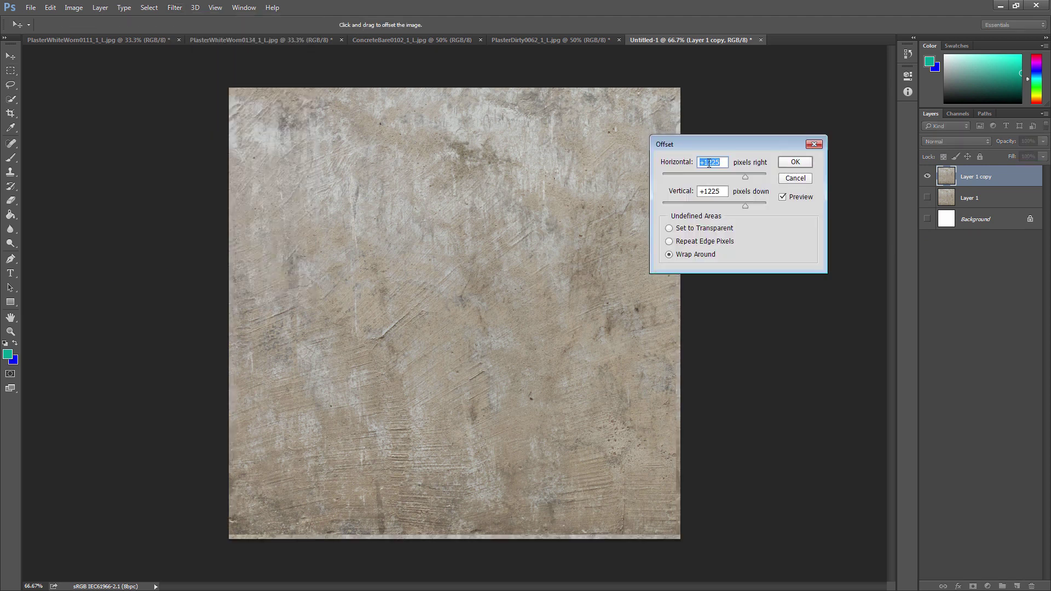
{"action": "left_click_drag", "start_coordinate": [739, 176], "coordinate": [728, 175]}
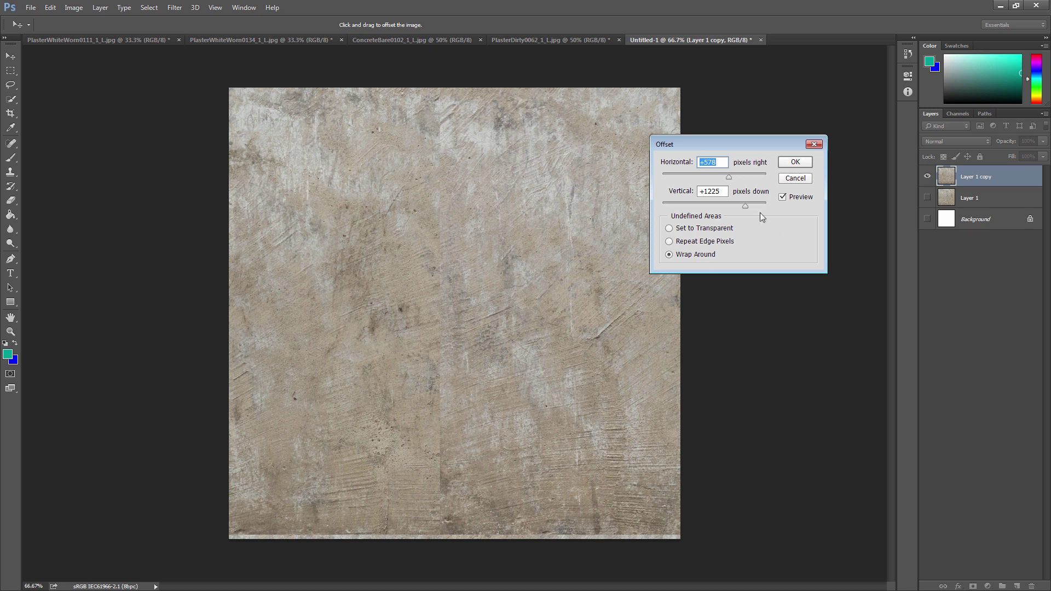
{"action": "left_click_drag", "start_coordinate": [736, 206], "coordinate": [728, 176]}
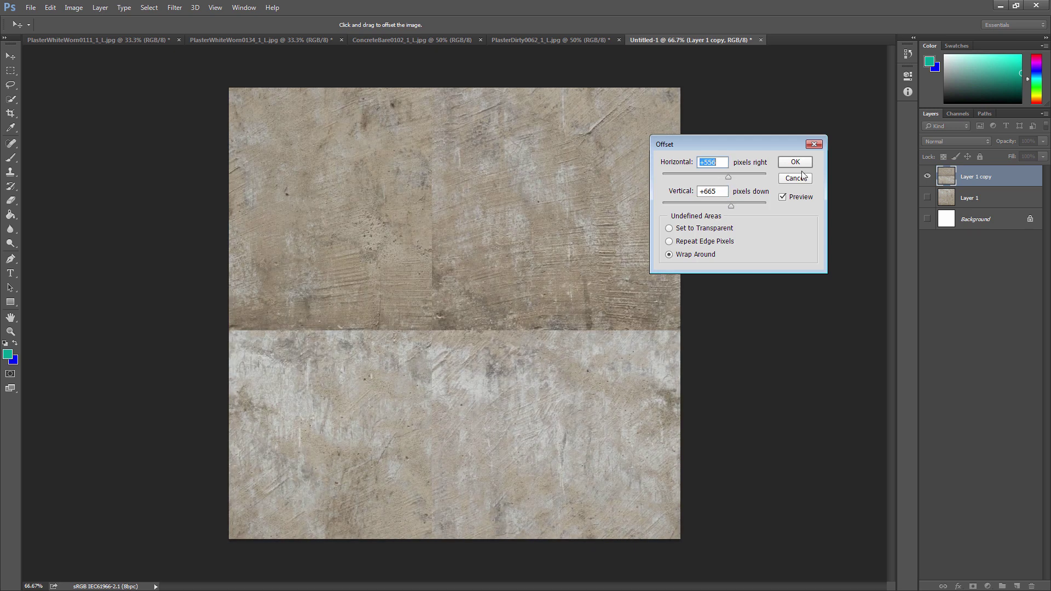
{"action": "key", "text": "Return"}
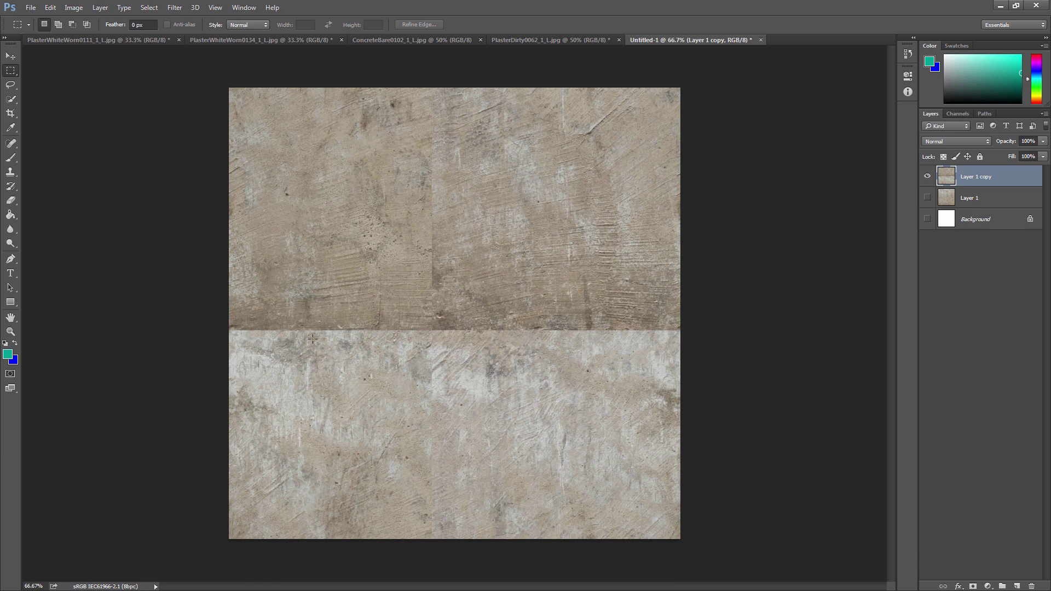
- Clone-stamp concrete texture along the horizontal and vertical seams on Layer 1 copy
{"action": "left_click", "coordinate": [10, 171]}
{"action": "left_click", "coordinate": [369, 406], "text": "alt"}
{"action": "mouse_move", "coordinate": [422, 324]}
{"action": "left_mouse_down"}
{"action": "mouse_move", "coordinate": [256, 329]}
{"action": "mouse_move", "coordinate": [265, 326]}
{"action": "left_mouse_up"}
{"action": "left_click", "coordinate": [468, 412], "text": "alt"}
{"action": "left_click_drag", "start_coordinate": [425, 399], "coordinate": [422, 501]}
{"action": "left_click", "coordinate": [460, 403], "text": "alt"}
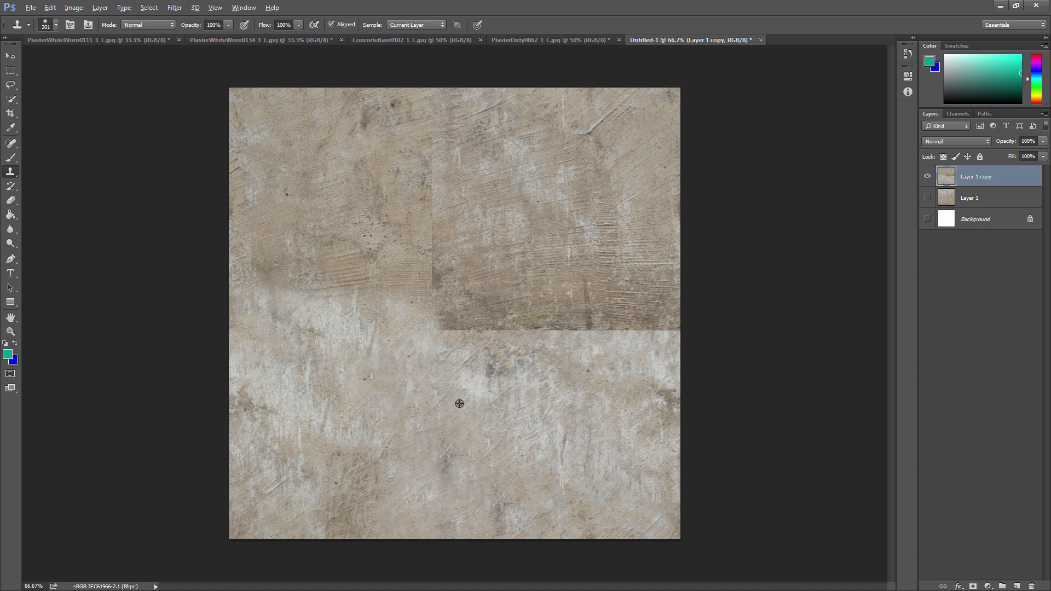
{"action": "left_click_drag", "start_coordinate": [429, 323], "coordinate": [432, 298]}
{"action": "left_click_drag", "start_coordinate": [457, 335], "coordinate": [638, 349]}
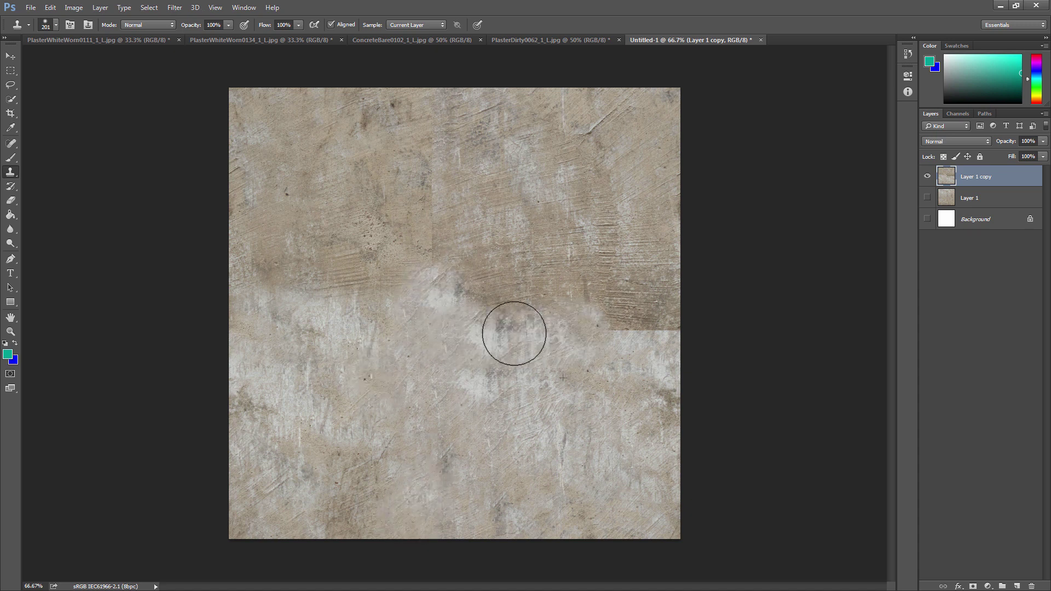
{"action": "left_click_drag", "start_coordinate": [458, 450], "coordinate": [465, 425]}
{"action": "left_click", "coordinate": [510, 210], "text": "alt"}
{"action": "left_click_drag", "start_coordinate": [431, 211], "coordinate": [422, 117]}
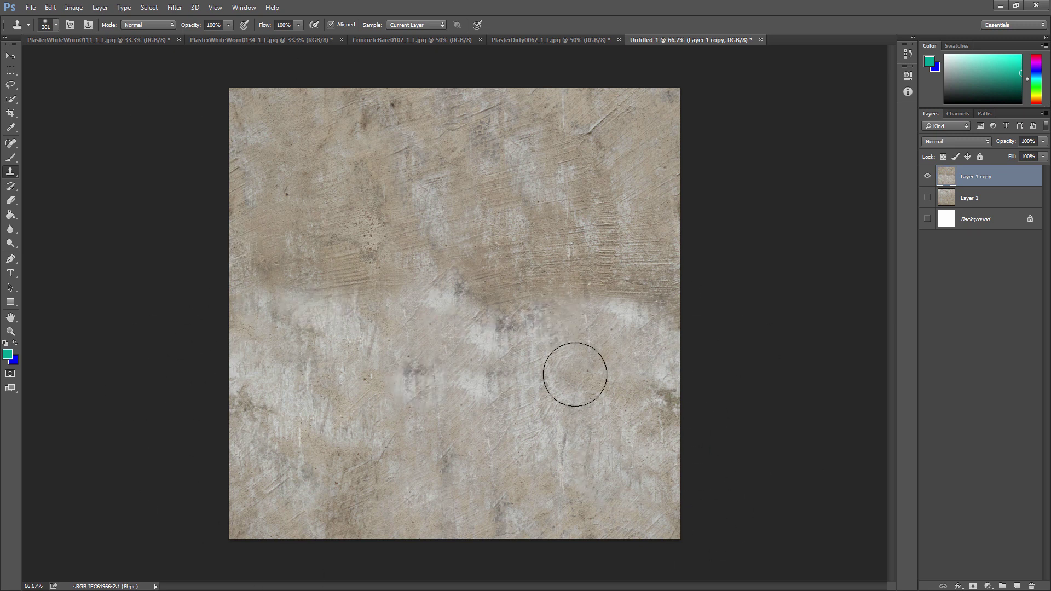
- Undo those strokes, re-clone the lower seam, then hide Layer 1 copy and show Layer 1
{"action": "key", "text": "ctrl+alt+z"}
{"action": "key", "text": "ctrl+alt+z"}
{"action": "key", "text": "ctrl+alt+z"}
{"action": "key", "text": "ctrl+alt+z"}
{"action": "key", "text": "ctrl+alt+z"}
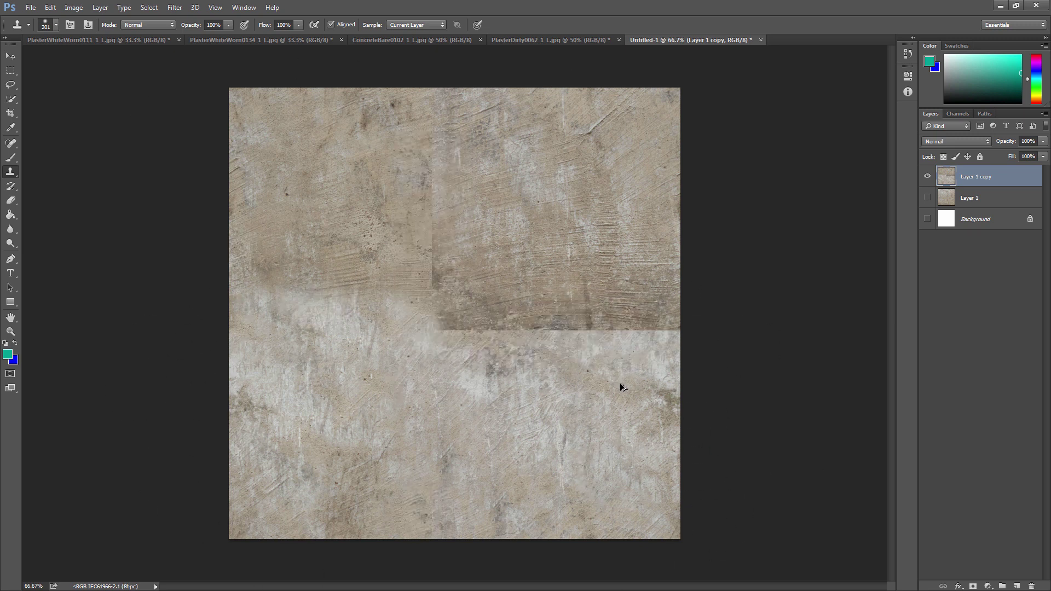
{"action": "key", "text": "ctrl+alt+z"}
{"action": "key", "text": "ctrl+alt+z"}
{"action": "key", "text": "ctrl+alt+z"}
{"action": "key", "text": "ctrl+alt+z"}
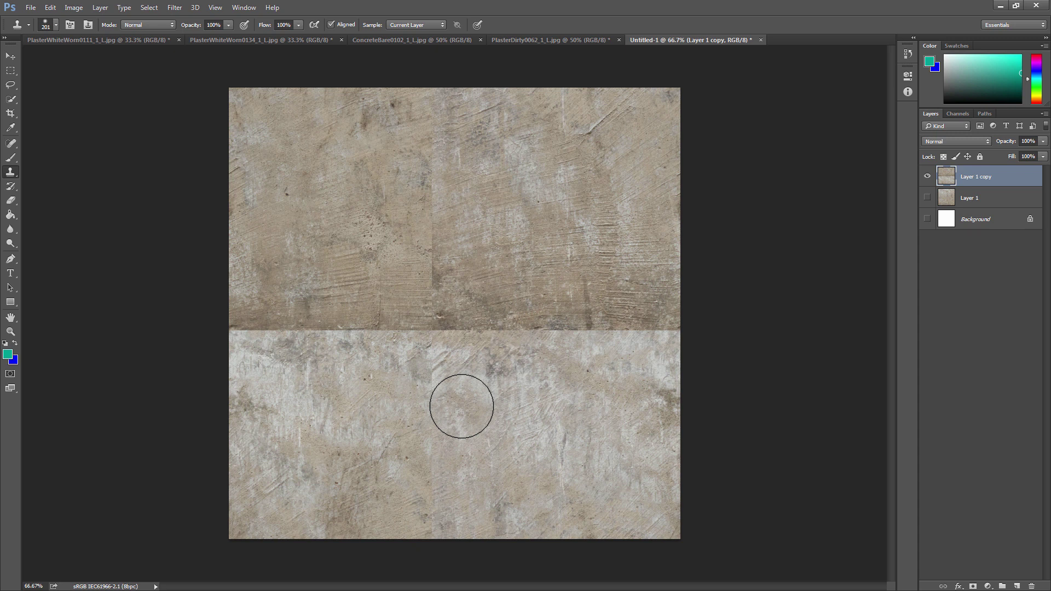
{"action": "left_click_drag", "start_coordinate": [460, 345], "coordinate": [476, 377]}
{"action": "left_click", "coordinate": [926, 177]}
{"action": "left_click", "coordinate": [927, 198]}
- Move Layer 1 copy below Layer 1 in the layer stack
{"action": "left_click", "coordinate": [969, 198]}
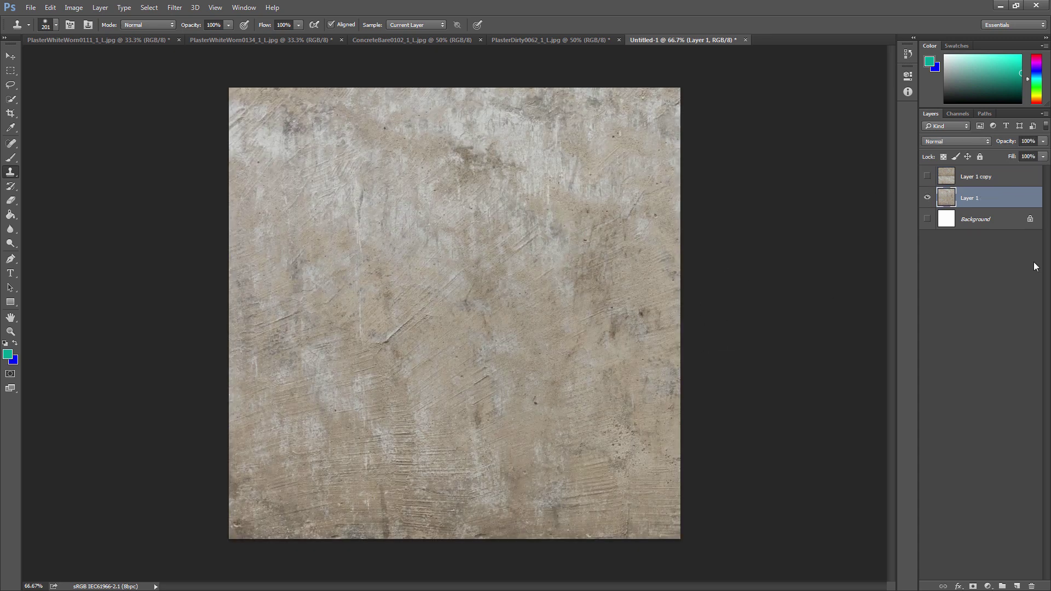
{"action": "left_click_drag", "start_coordinate": [967, 178], "coordinate": [978, 205]}
{"action": "left_click", "coordinate": [967, 183]}
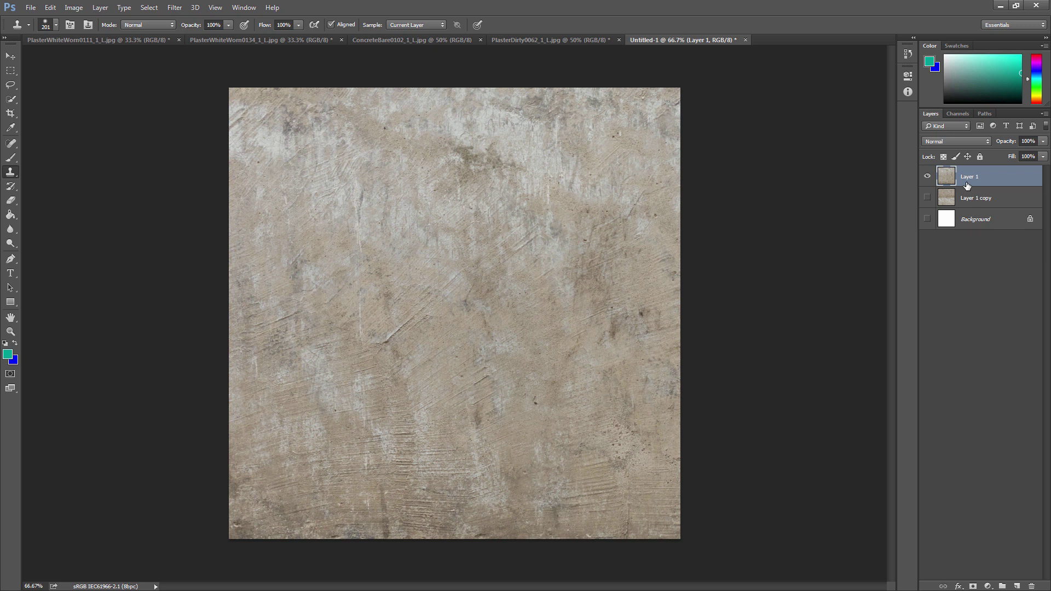
- Duplicate Layer 1 twice and hide Layer 1 copy 2 and copy 3
{"action": "right_click", "coordinate": [967, 186]}
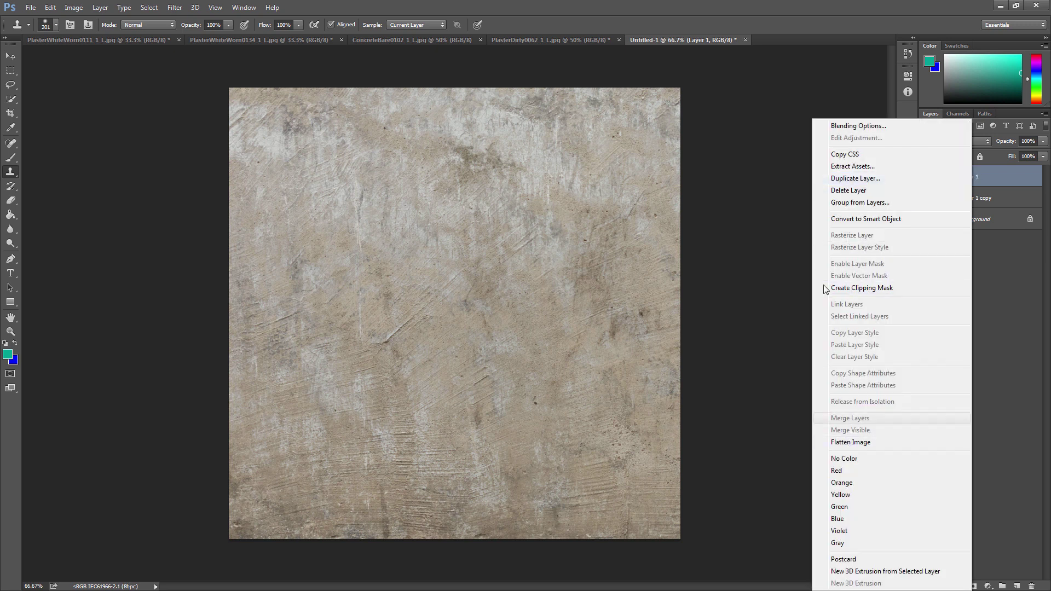
{"action": "left_click", "coordinate": [846, 178]}
{"action": "key", "text": "Return"}
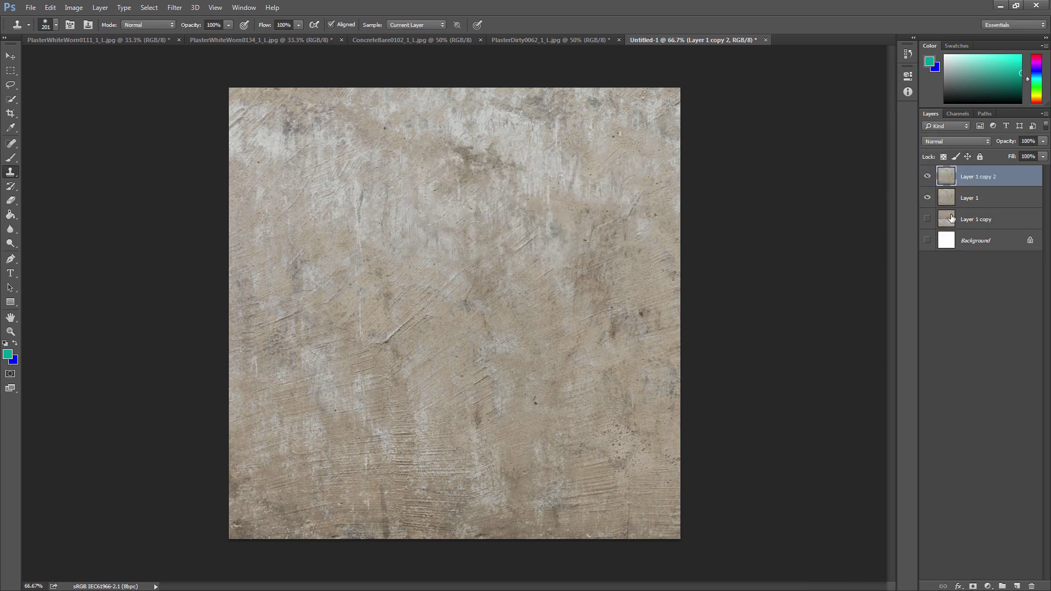
{"action": "right_click", "coordinate": [978, 177]}
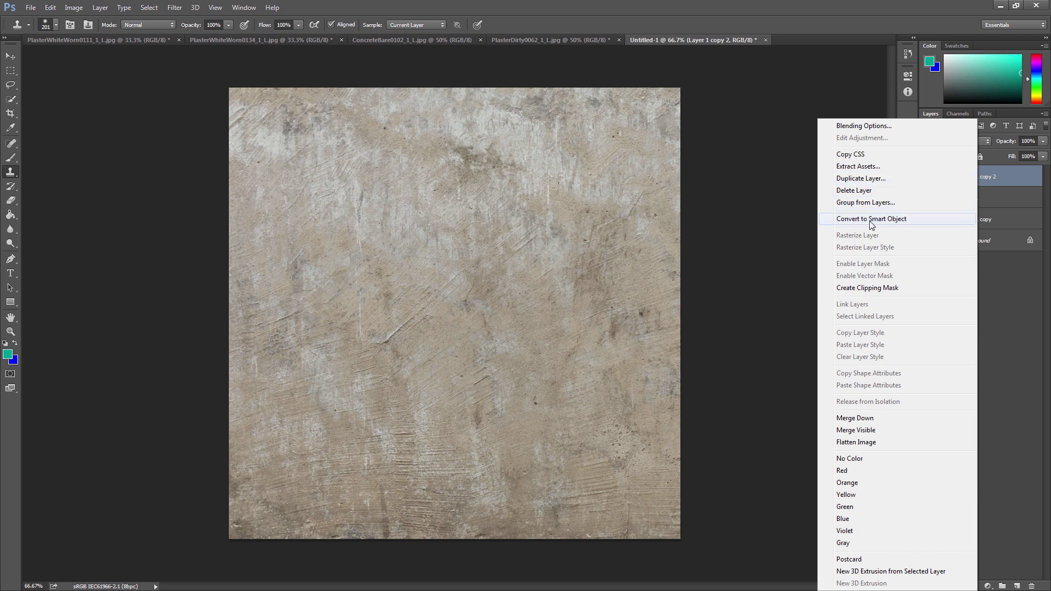
{"action": "left_click", "coordinate": [852, 179]}
{"action": "key", "text": "Return"}
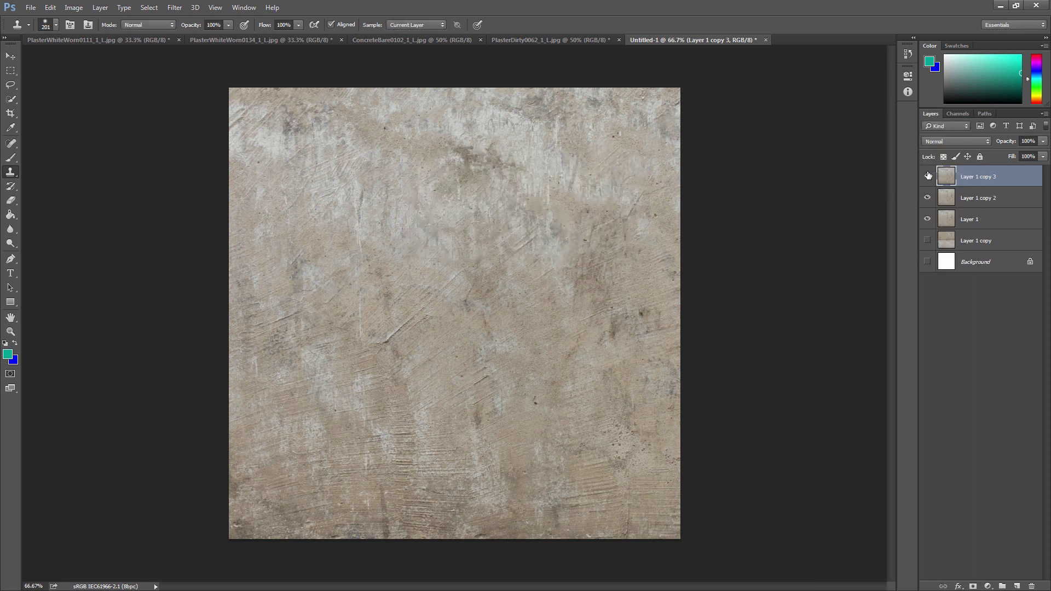
{"action": "left_click", "coordinate": [927, 177]}
{"action": "left_click", "coordinate": [927, 198]}
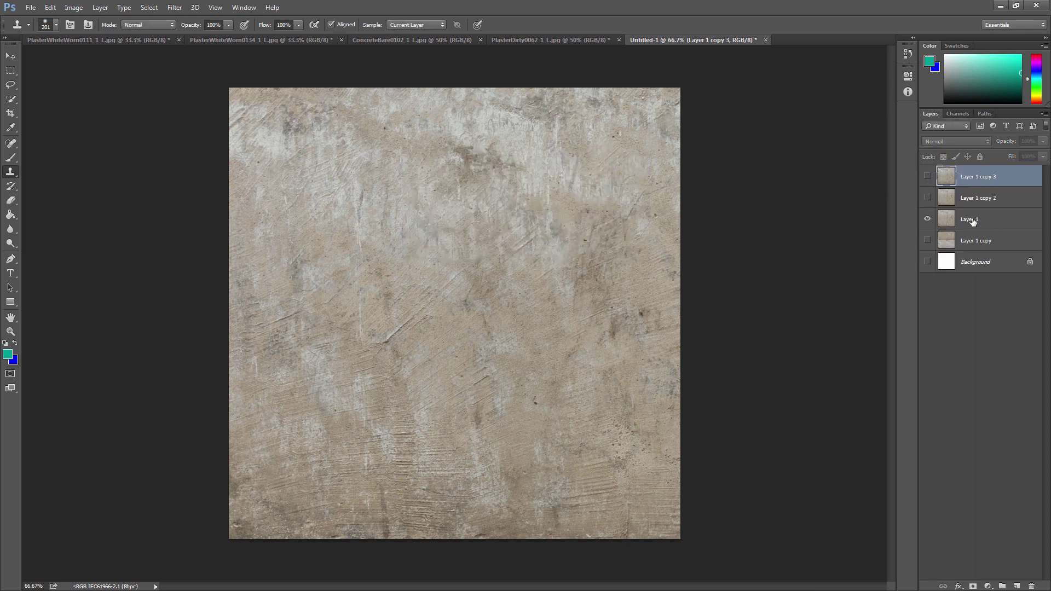
- Average-blur Layer 1 to flat beige and show Layer 1 copy 2 above it
{"action": "left_click", "coordinate": [978, 220]}
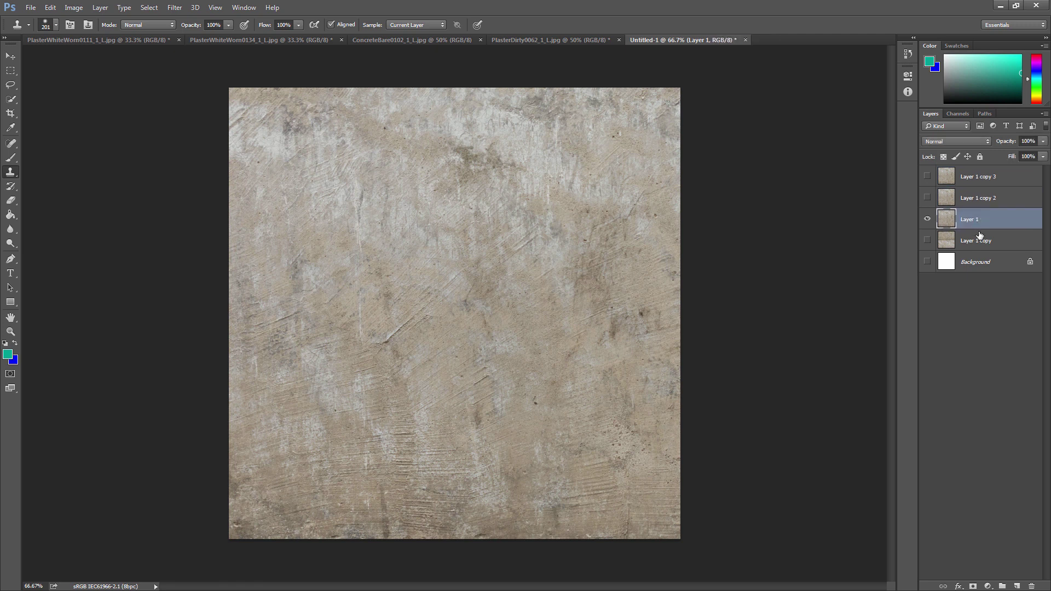
{"action": "left_click", "coordinate": [175, 7]}
{"action": "mouse_move", "coordinate": [189, 128]}
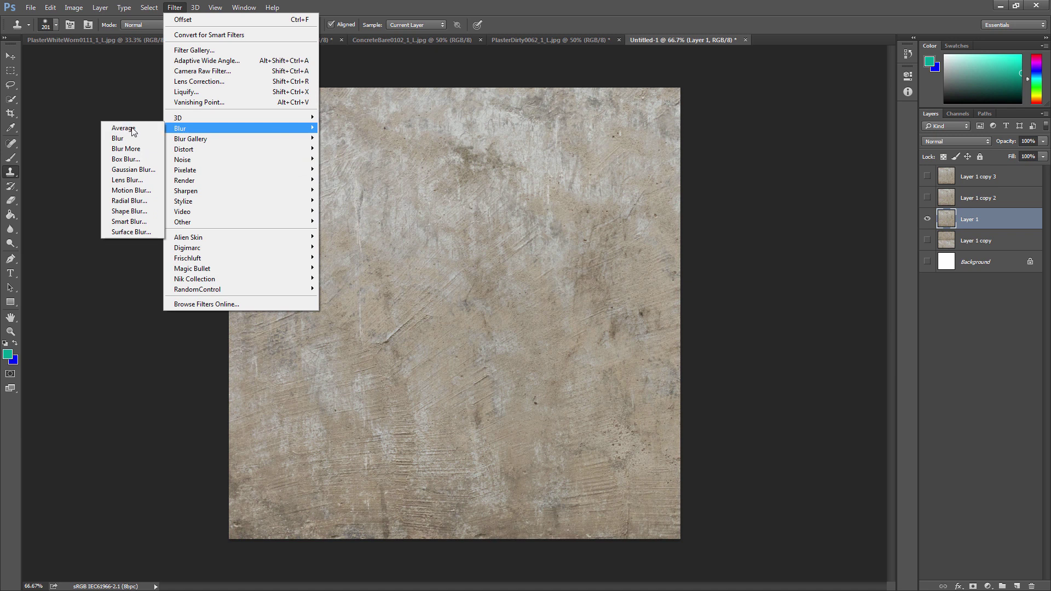
{"action": "left_click", "coordinate": [134, 129]}
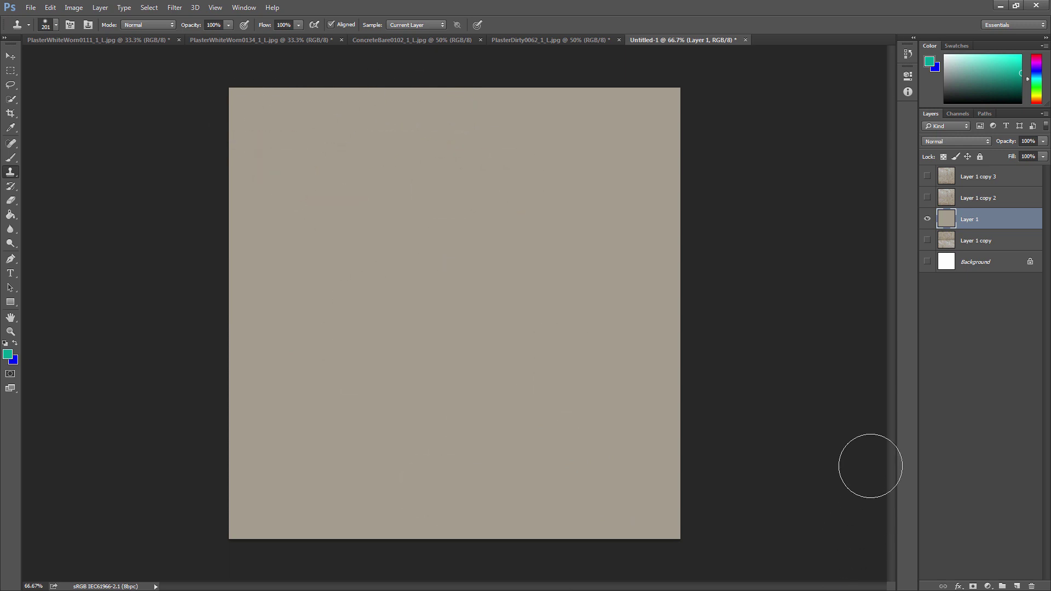
{"action": "left_click", "coordinate": [966, 197]}
{"action": "left_click", "coordinate": [927, 198]}
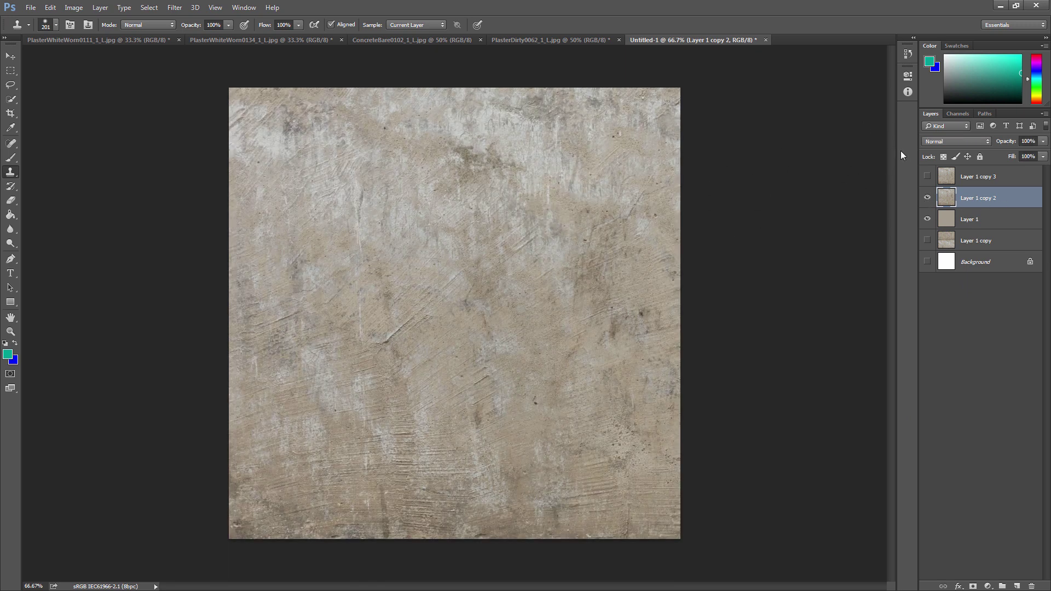
{"action": "left_click", "coordinate": [935, 142]}
- Set Layer 1 copy 2 to Linear Light blend mode at 50% opacity
{"action": "left_click", "coordinate": [942, 266]}
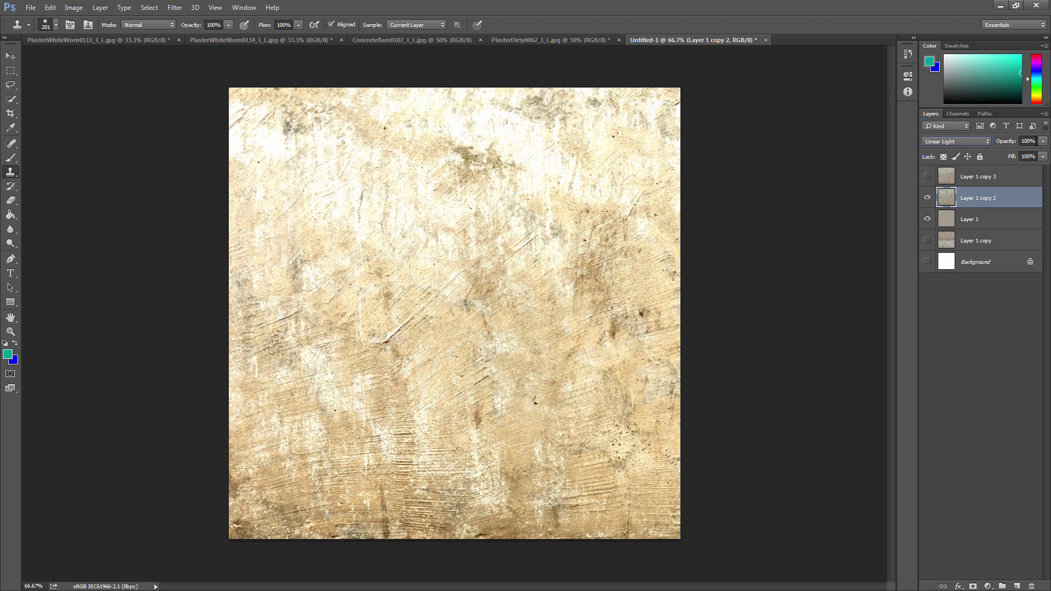
{"action": "type", "text": "50"}
{"action": "key", "text": "Return"}
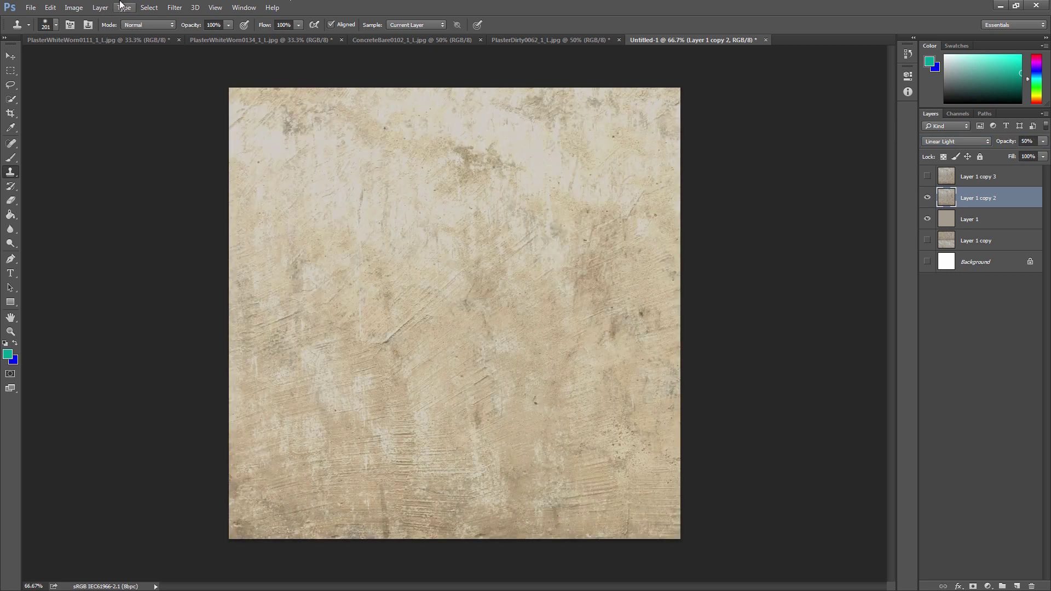
- Apply a High Pass filter to the layer, tuning the radius against the preview before confirming
{"action": "left_click", "coordinate": [175, 8]}
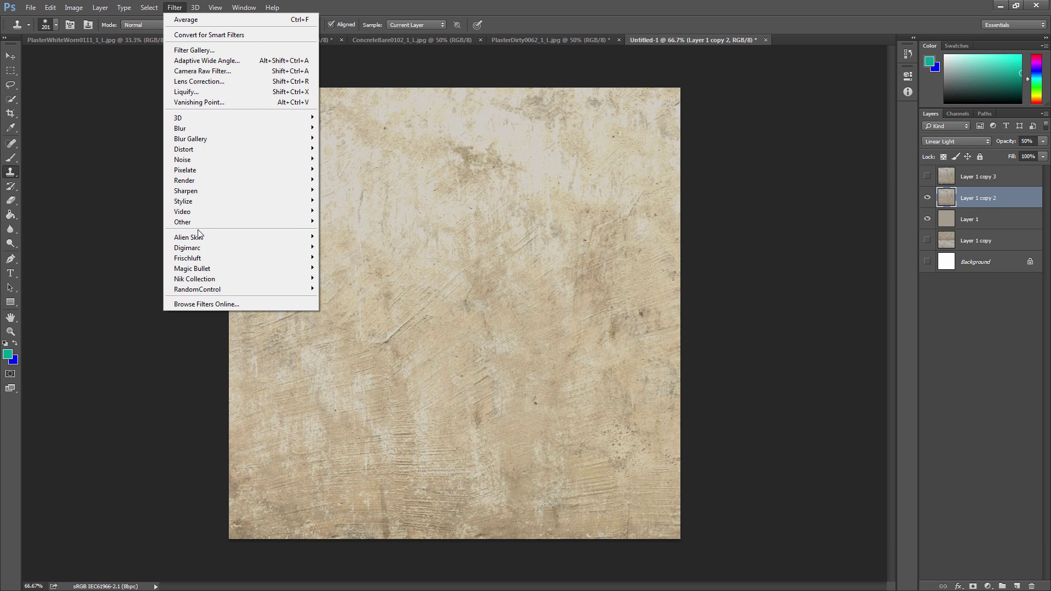
{"action": "mouse_move", "coordinate": [182, 222]}
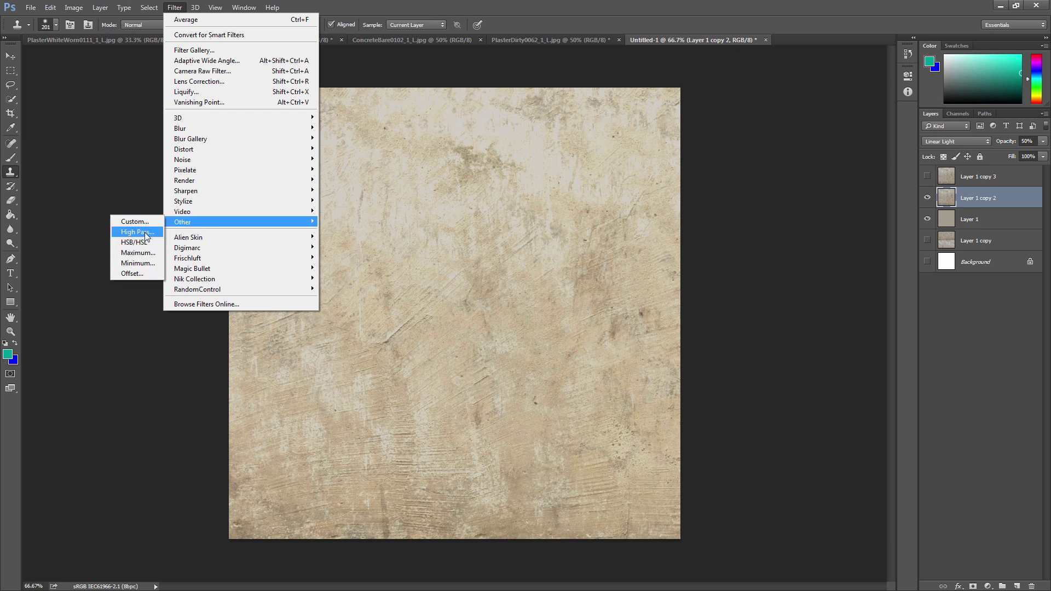
{"action": "left_click", "coordinate": [146, 235]}
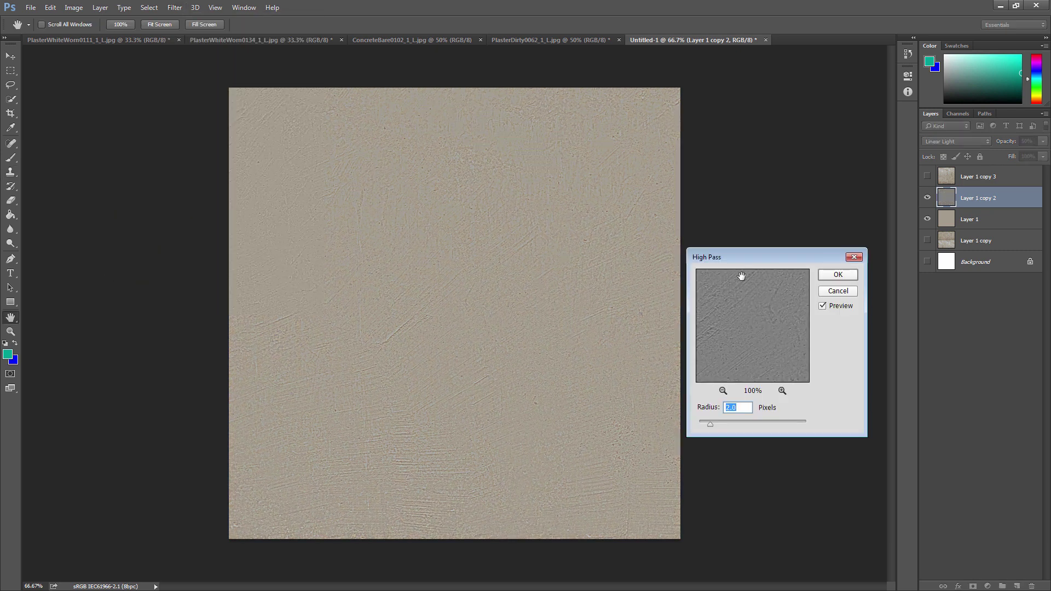
{"action": "left_click_drag", "start_coordinate": [772, 257], "coordinate": [768, 101]}
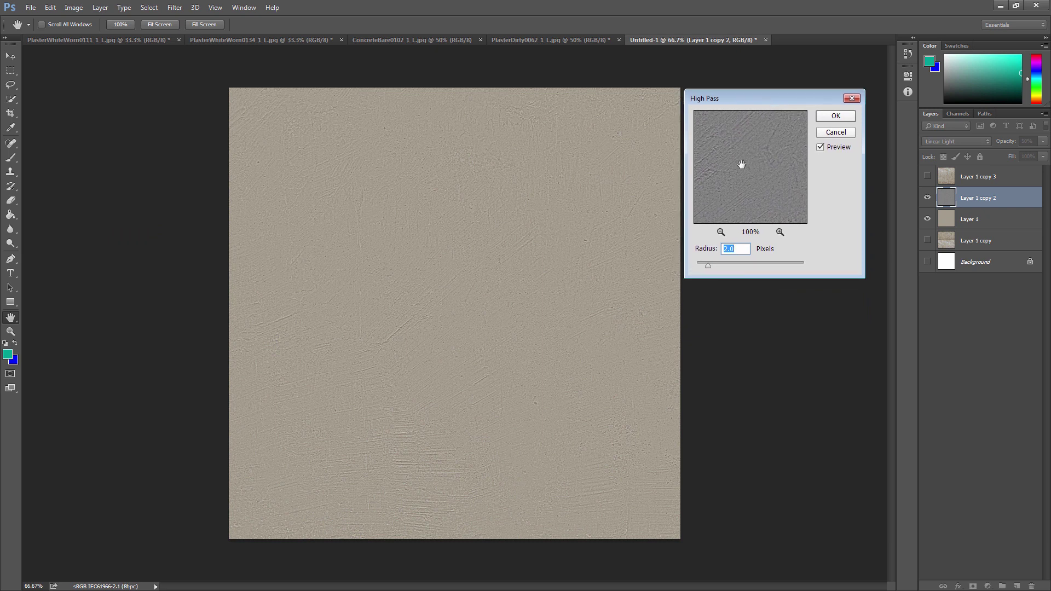
{"action": "left_click", "coordinate": [705, 266]}
{"action": "left_click_drag", "start_coordinate": [756, 262], "coordinate": [764, 267]}
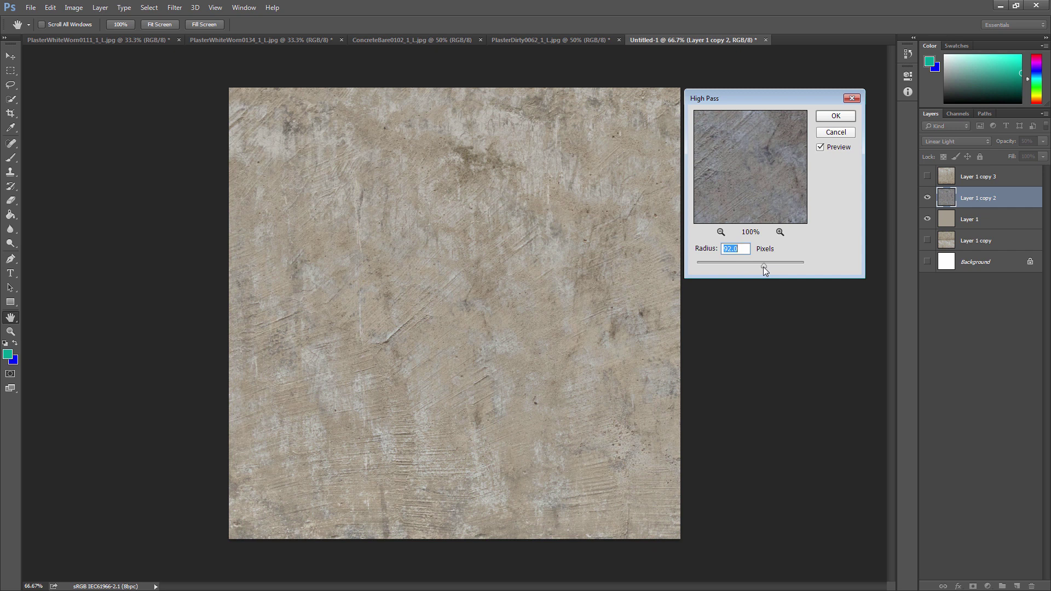
{"action": "left_click_drag", "start_coordinate": [754, 270], "coordinate": [746, 268]}
{"action": "left_click_drag", "start_coordinate": [777, 259], "coordinate": [755, 263]}
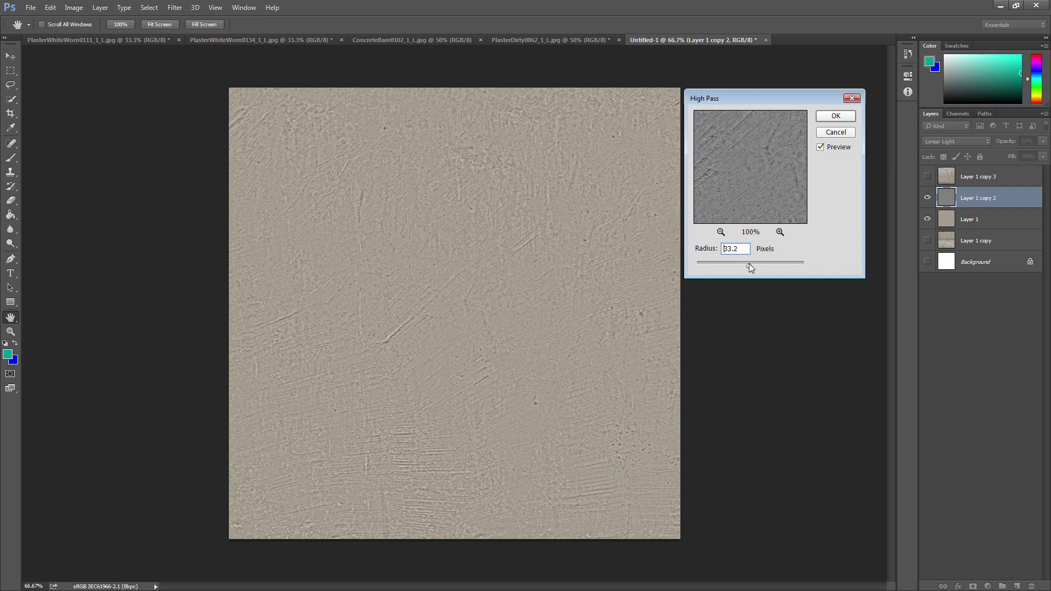
{"action": "left_click", "coordinate": [749, 264]}
{"action": "left_click_drag", "start_coordinate": [757, 262], "coordinate": [757, 262]}
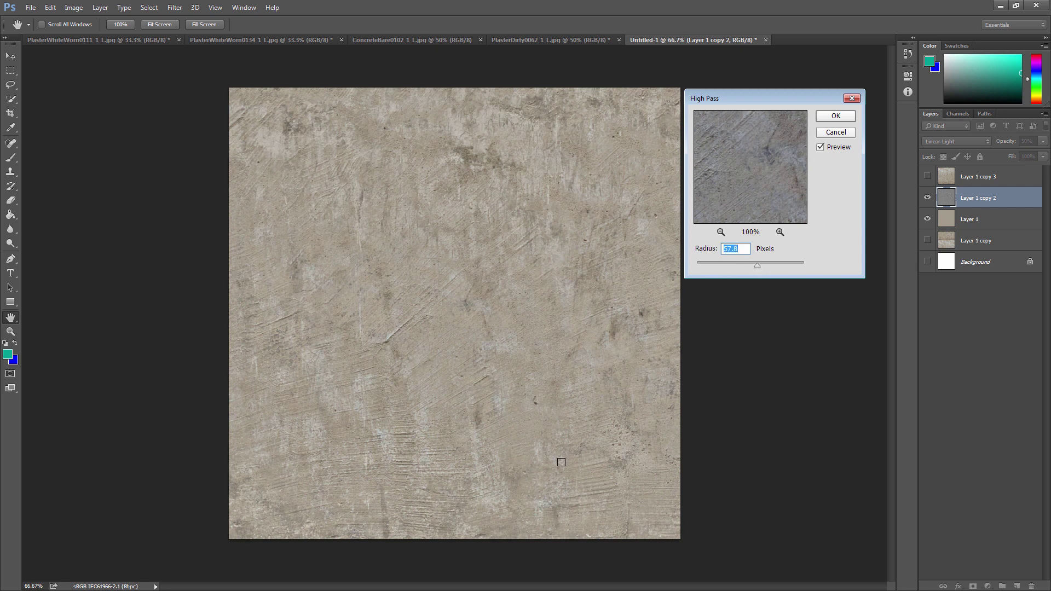
{"action": "left_click_drag", "start_coordinate": [757, 266], "coordinate": [845, 264]}
{"action": "left_click_drag", "start_coordinate": [780, 261], "coordinate": [763, 265]}
{"action": "left_click", "coordinate": [836, 116]}
{"action": "key", "text": "s"}
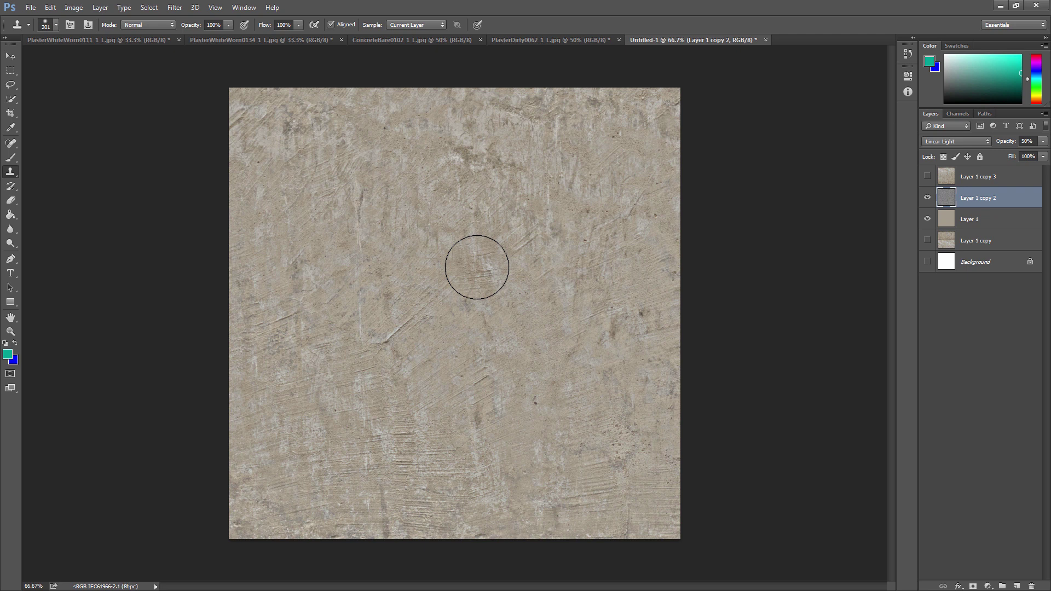
- Clone out the dark scratch and merge Layer 1 copy 2 down into Layer 1
{"action": "left_click", "coordinate": [477, 267]}
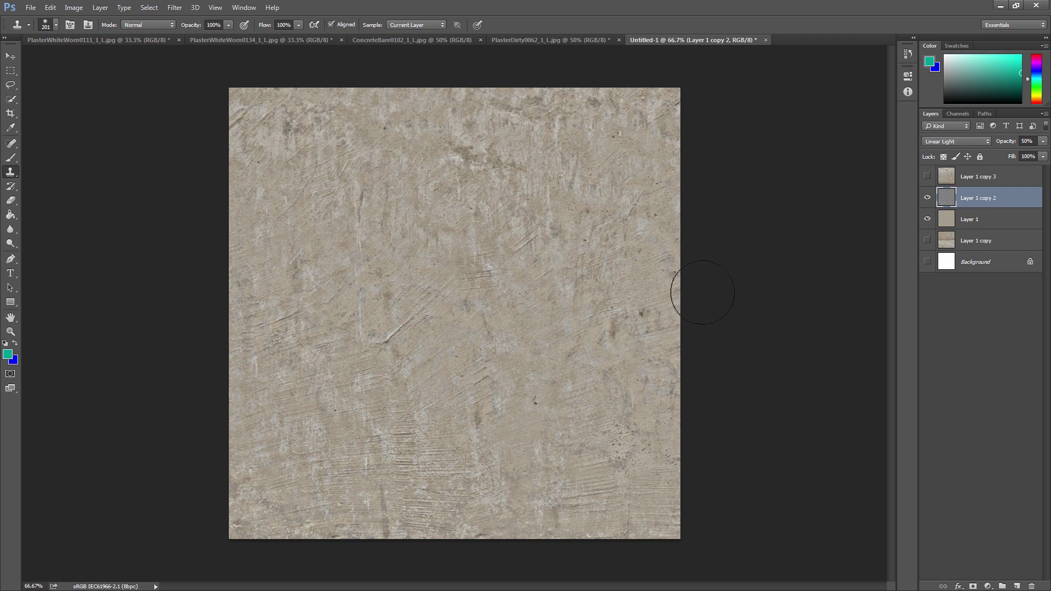
{"action": "right_click", "coordinate": [966, 200]}
{"action": "right_click", "coordinate": [993, 199]}
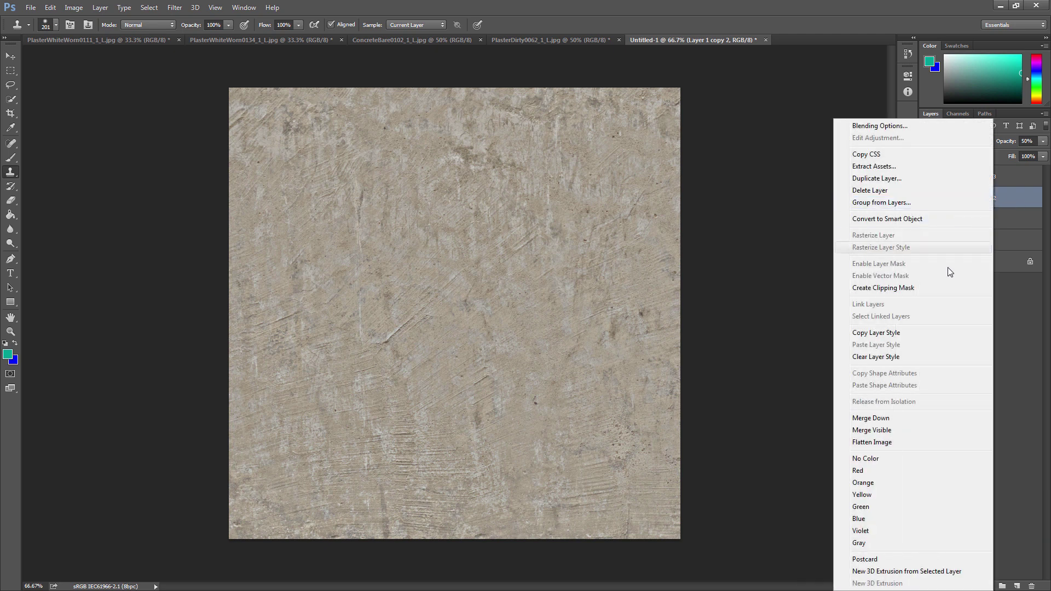
{"action": "left_click", "coordinate": [870, 418]}
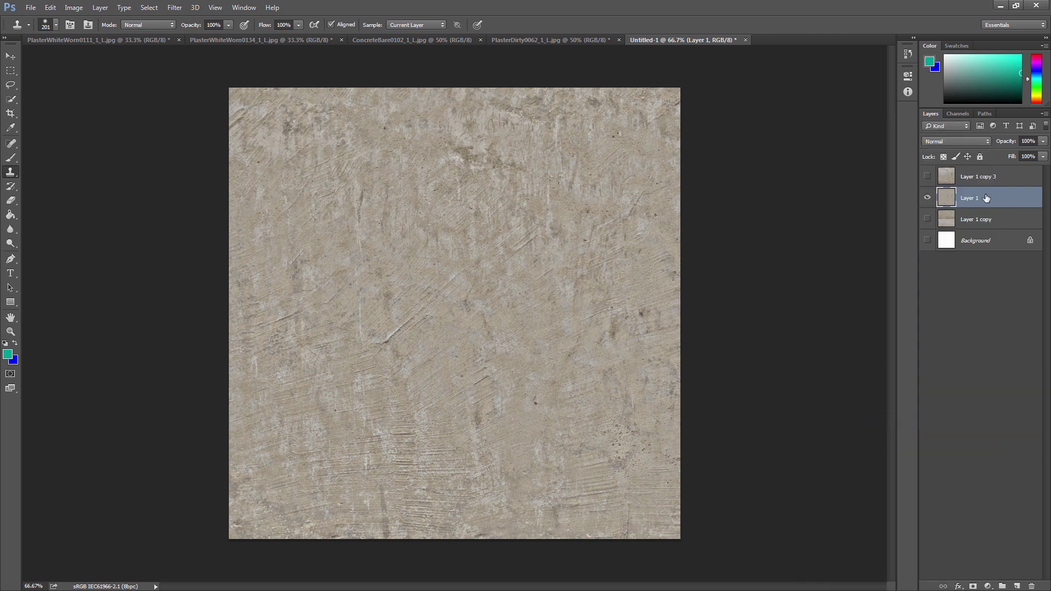
- Toggle Layer 1 copy 3's visibility to compare textures, leaving it visible and selected
{"action": "left_click", "coordinate": [927, 176]}
{"action": "left_click", "coordinate": [927, 177]}
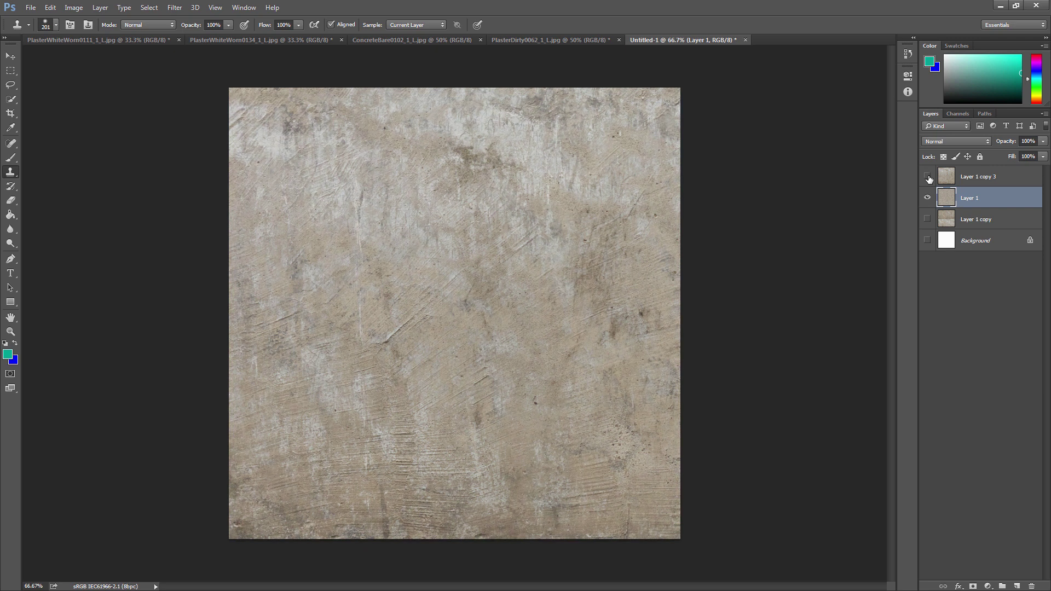
{"action": "left_click", "coordinate": [927, 176]}
{"action": "left_click", "coordinate": [927, 177]}
{"action": "left_click", "coordinate": [928, 177]}
{"action": "left_click", "coordinate": [928, 177]}
{"action": "left_click", "coordinate": [928, 177]}
{"action": "left_click", "coordinate": [948, 181]}
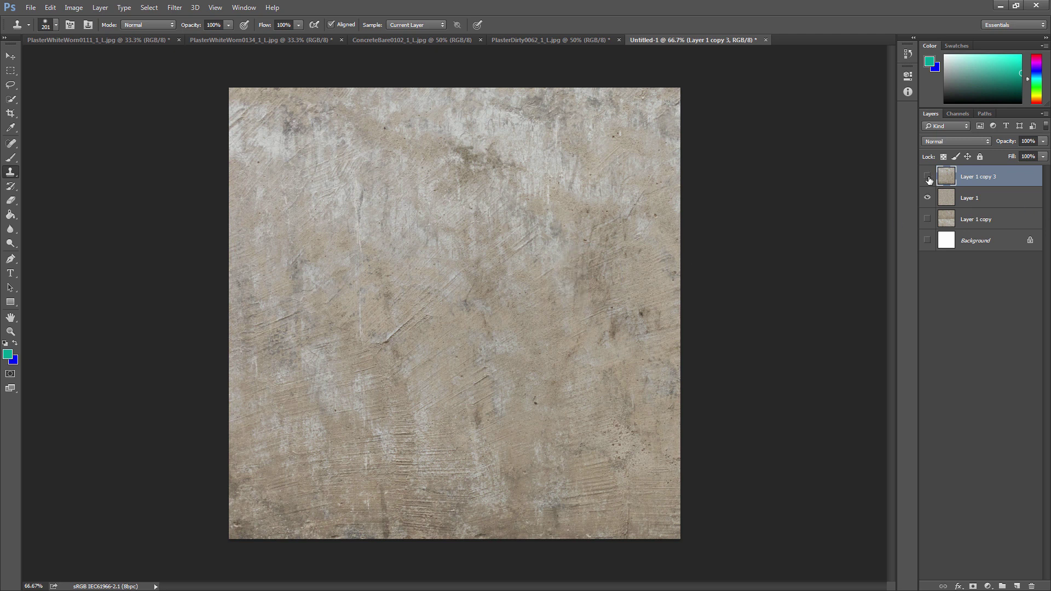
- Compare Layer 1 copy 3 against Layer 1, then hide copy 3 and select Layer 1
{"action": "left_click", "coordinate": [927, 176]}
{"action": "left_click", "coordinate": [972, 201]}
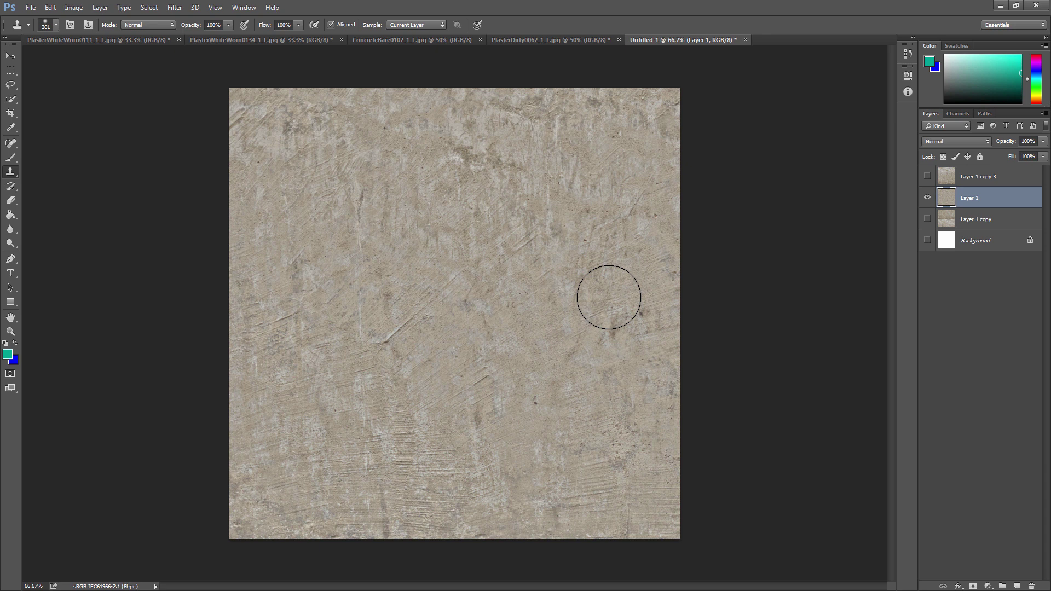
{"action": "left_click", "coordinate": [927, 177]}
{"action": "left_click", "coordinate": [980, 175]}
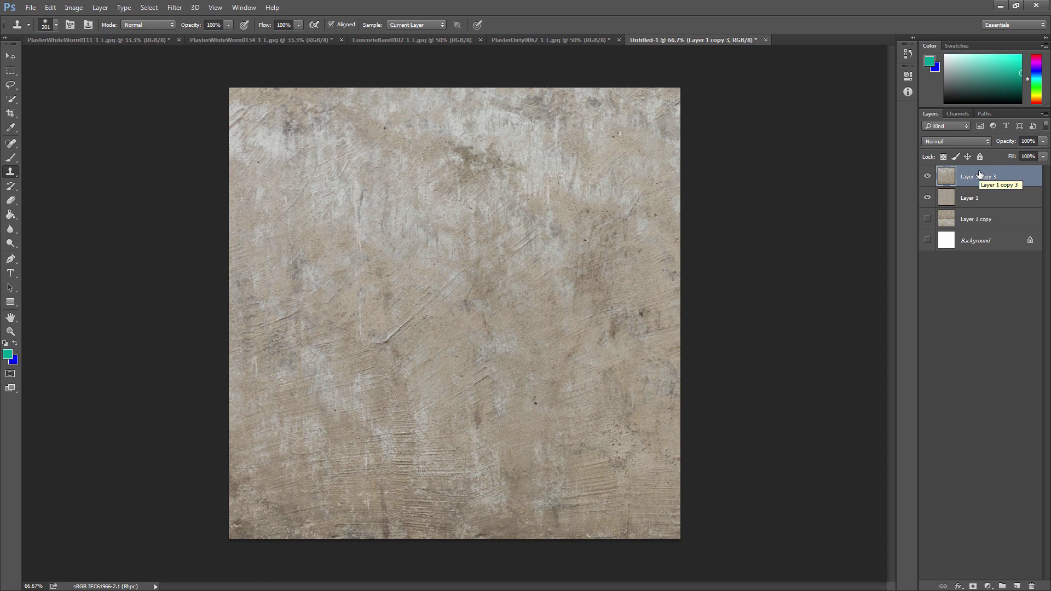
{"action": "left_click", "coordinate": [927, 176]}
{"action": "left_click", "coordinate": [982, 203]}
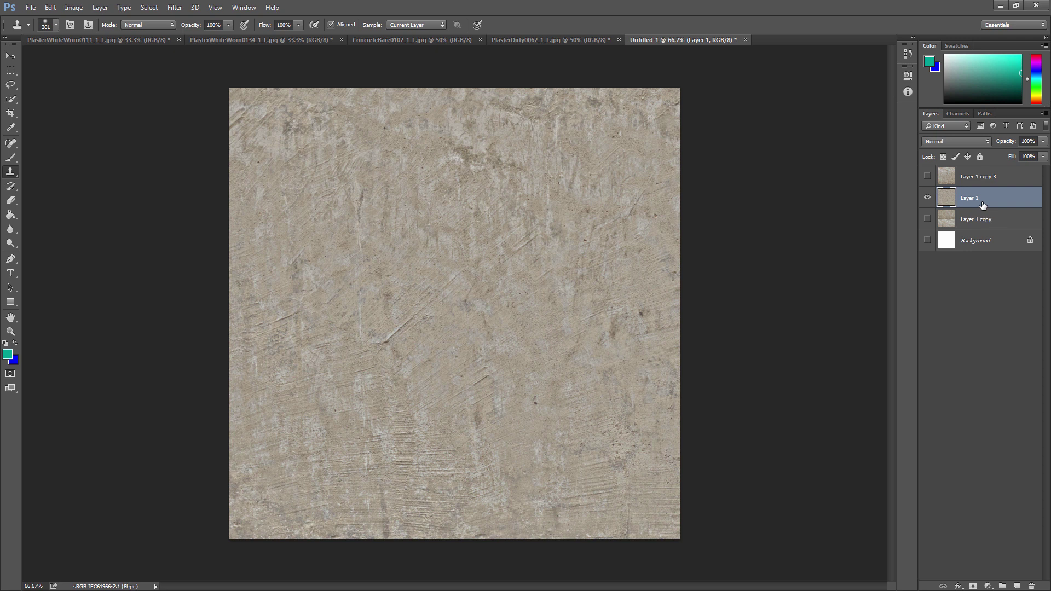
- Try two cloned patches, undo both, and compare Layer 1 with Layer 1 copy
{"action": "left_click_drag", "start_coordinate": [417, 319], "coordinate": [403, 362]}
{"action": "key", "text": "ctrl+z"}
{"action": "left_click_drag", "start_coordinate": [579, 352], "coordinate": [571, 328]}
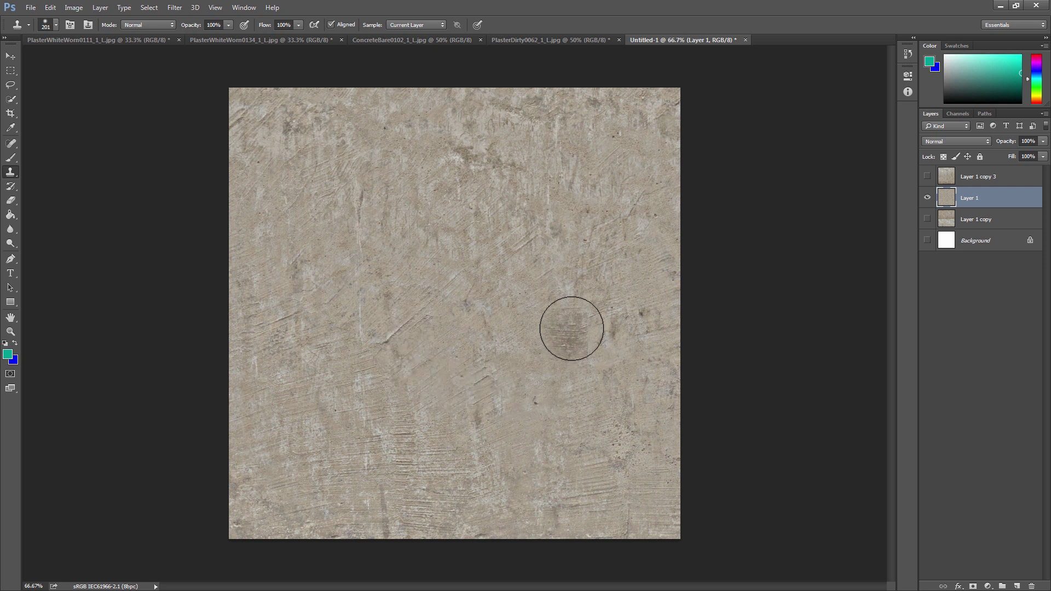
{"action": "key", "text": "ctrl+z"}
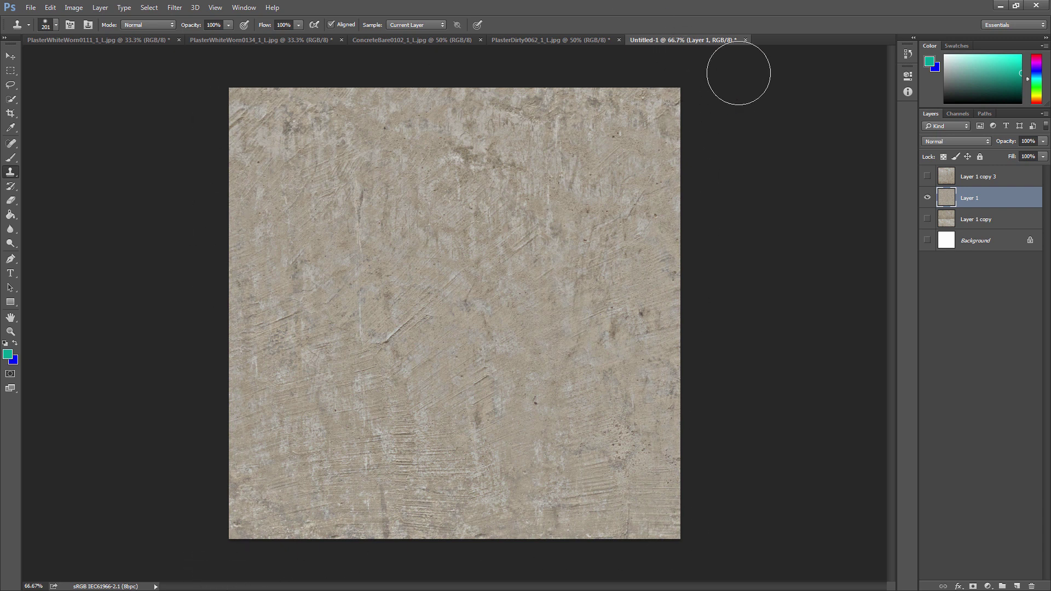
{"action": "left_click", "coordinate": [974, 219]}
{"action": "left_click", "coordinate": [926, 219]}
{"action": "left_click", "coordinate": [926, 197]}
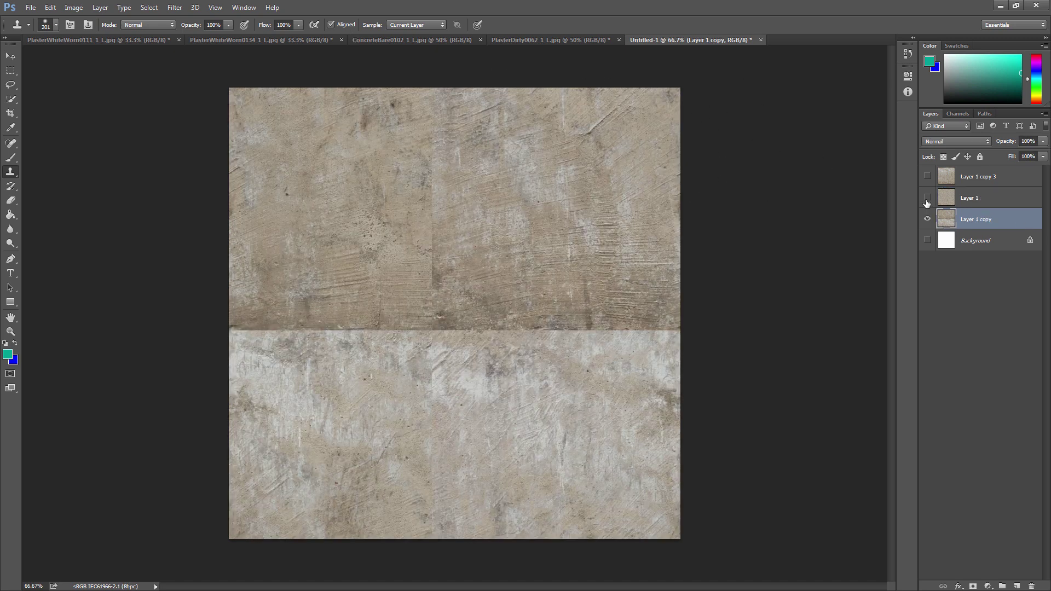
{"action": "left_click", "coordinate": [927, 197]}
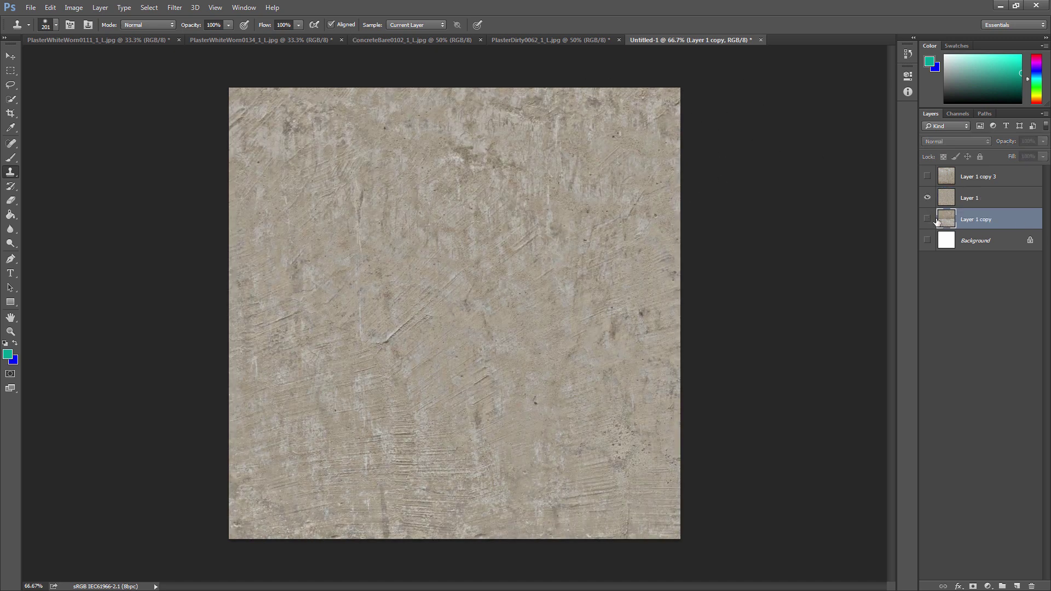
{"action": "left_click", "coordinate": [927, 219]}
{"action": "left_click", "coordinate": [974, 198]}
- Apply Offset with Wrap Around to Layer 1 so the tile seams cross the middle
{"action": "left_click", "coordinate": [175, 7]}
{"action": "mouse_move", "coordinate": [183, 221]}
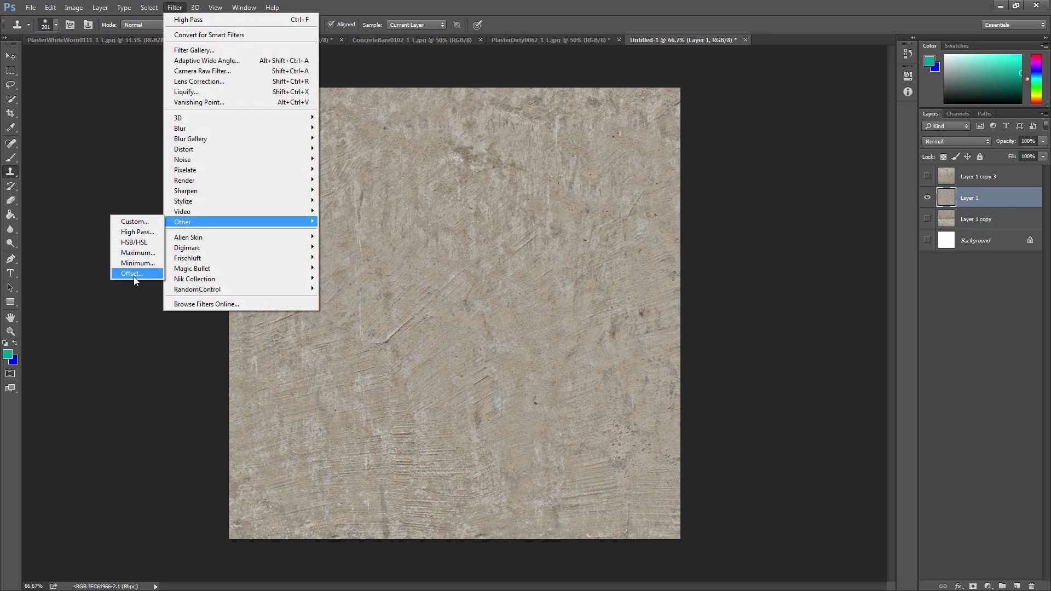
{"action": "left_click", "coordinate": [133, 274]}
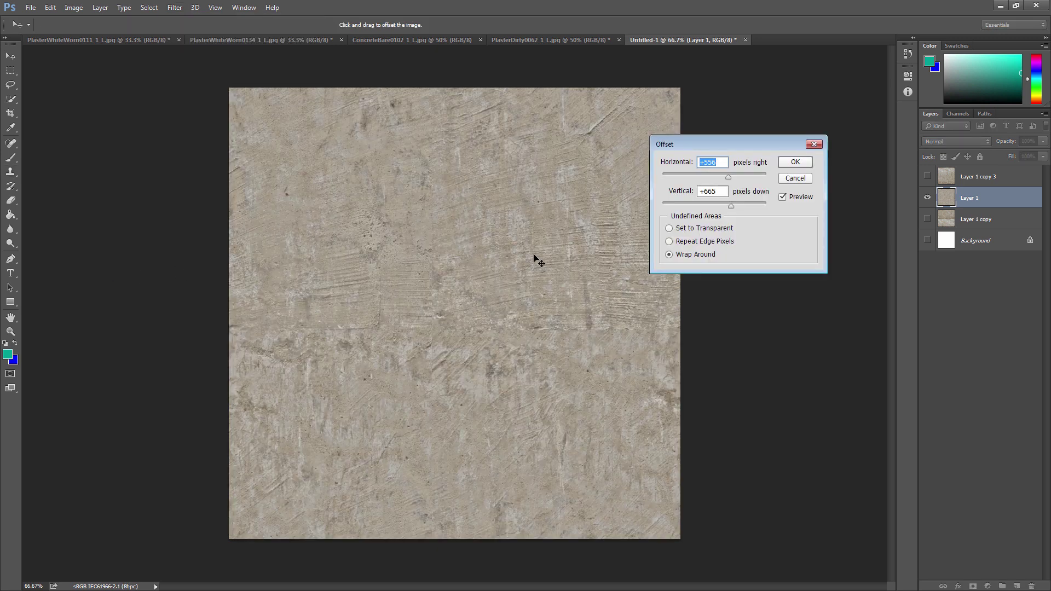
{"action": "left_click", "coordinate": [794, 162]}
{"action": "key", "text": "s"}
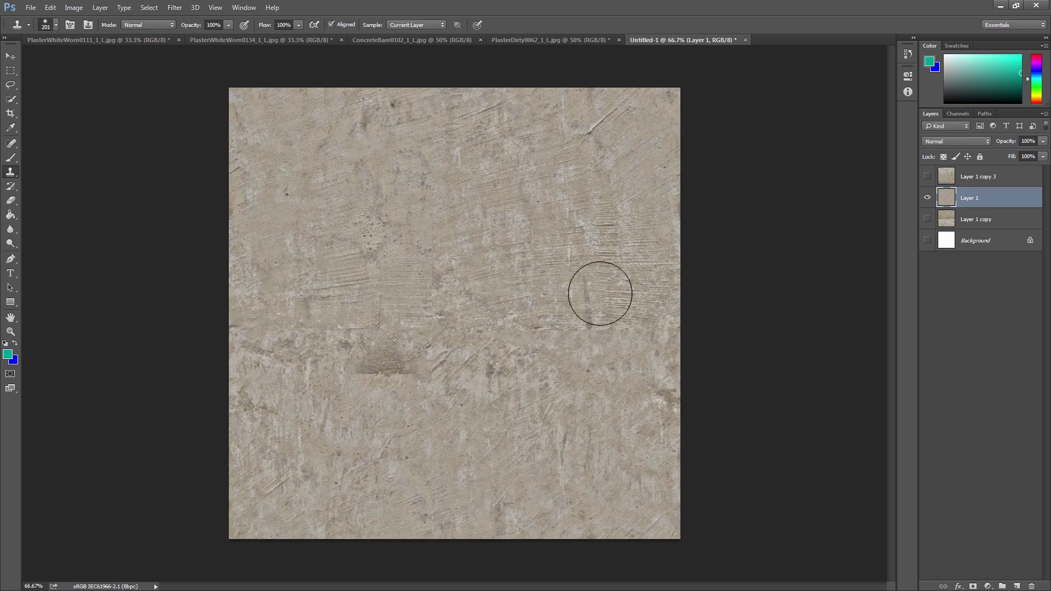
- Compare Layer 1 with Layer 1 copy, clone a small dab, and zoom to 100%
{"action": "left_click", "coordinate": [927, 218]}
{"action": "left_click", "coordinate": [927, 198]}
{"action": "left_click", "coordinate": [927, 198]}
{"action": "left_click", "coordinate": [927, 199]}
{"action": "left_click", "coordinate": [927, 199]}
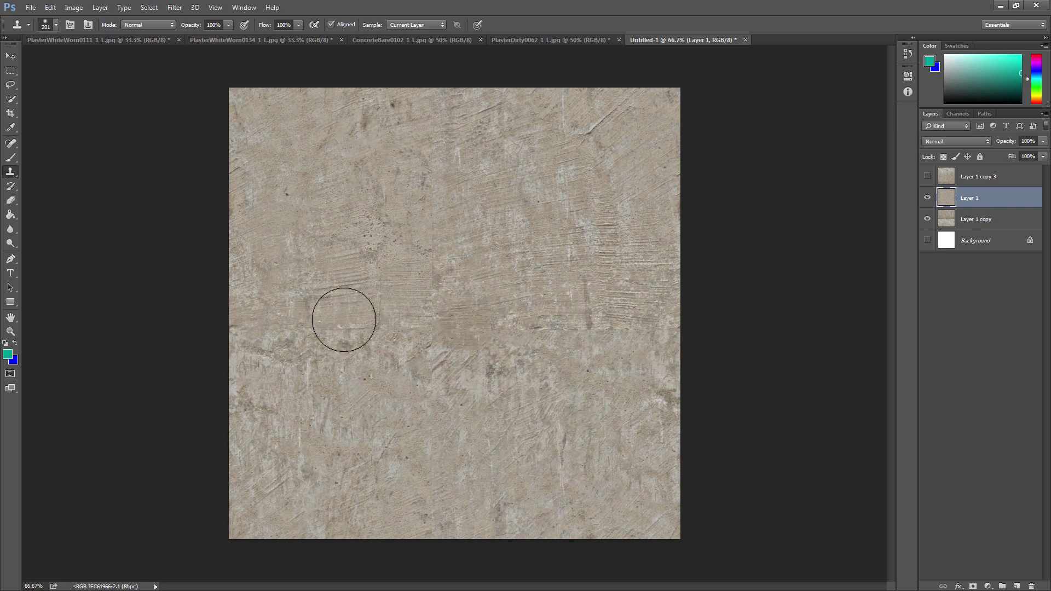
{"action": "left_click", "coordinate": [263, 396]}
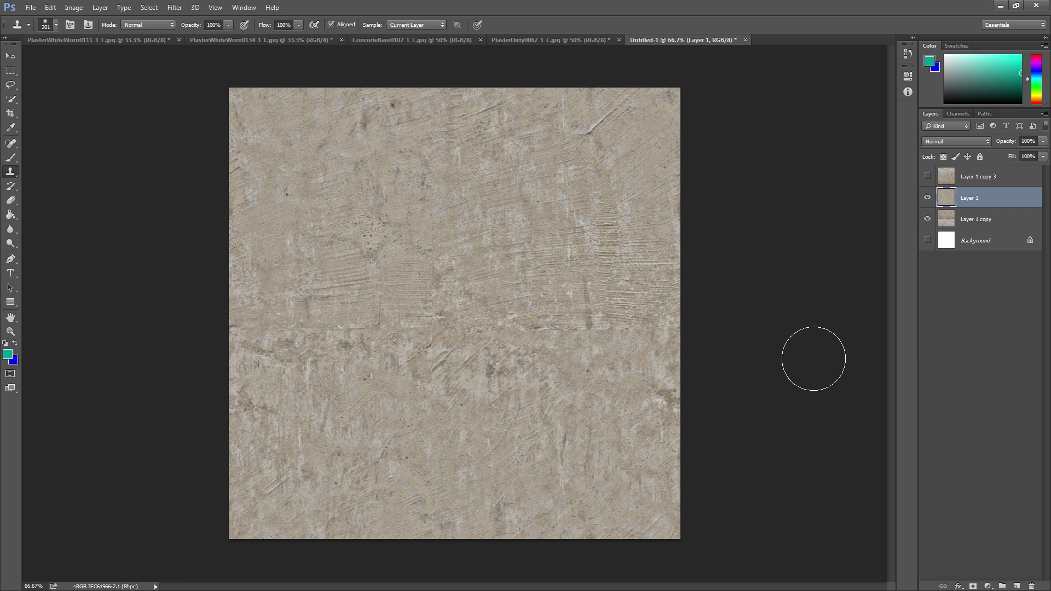
{"action": "key", "text": "z"}
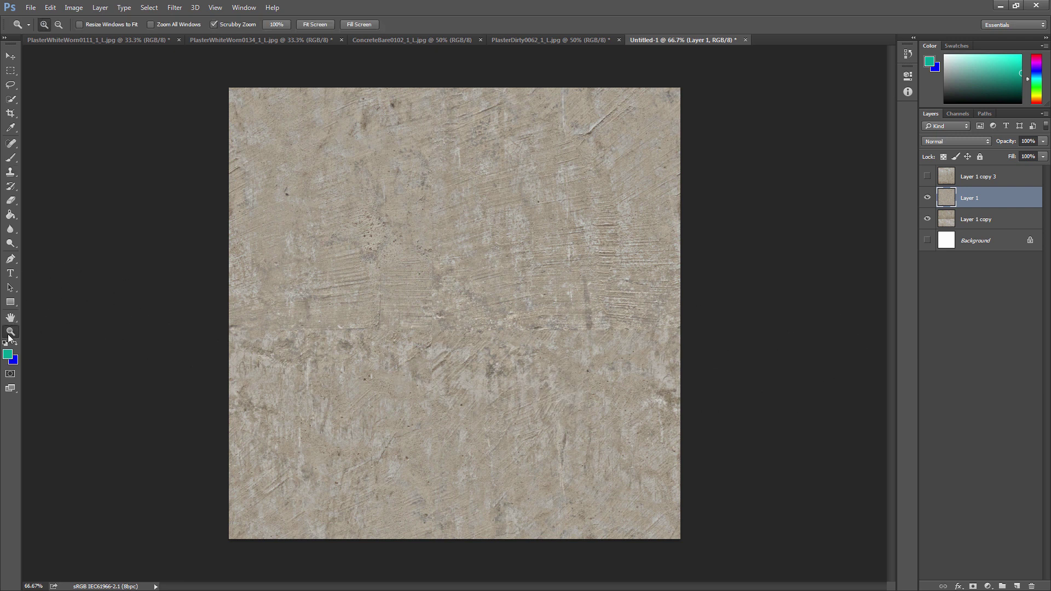
{"action": "left_click", "coordinate": [403, 362]}
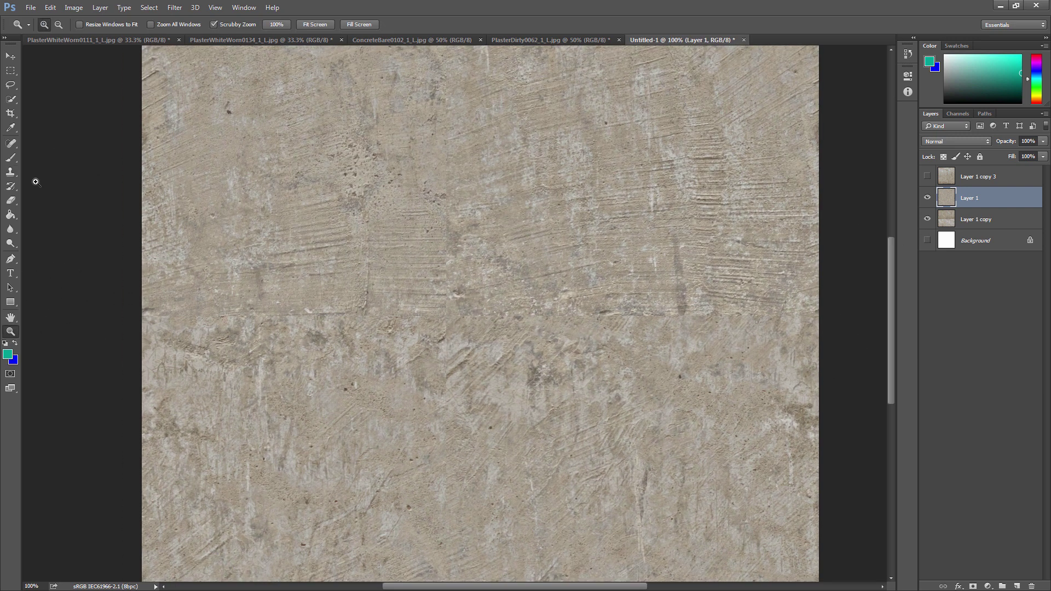
{"action": "left_click", "coordinate": [13, 148]}
{"action": "right_click", "coordinate": [13, 149]}
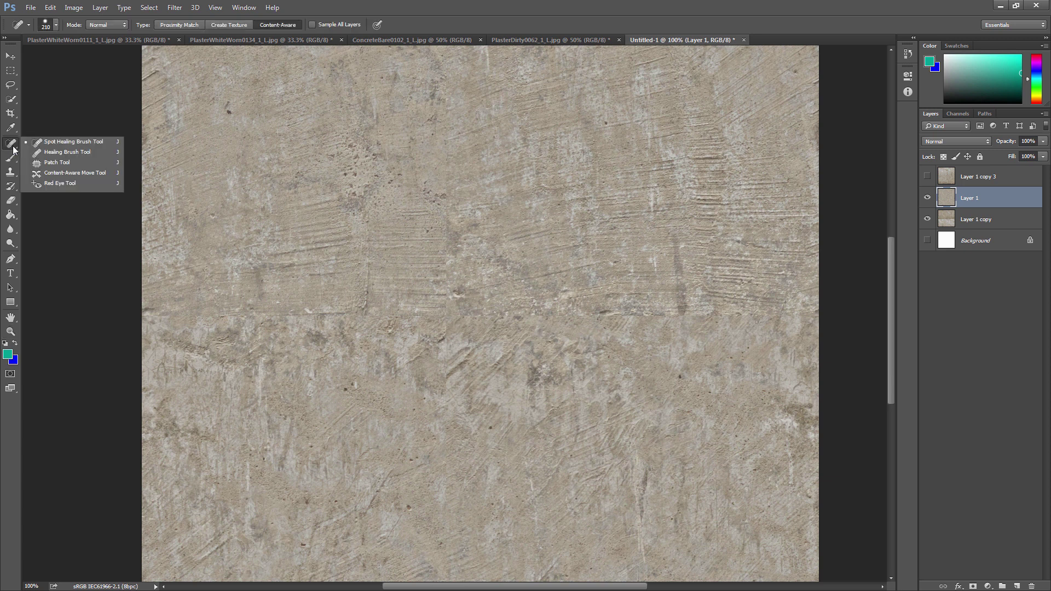
{"action": "left_click", "coordinate": [53, 155]}
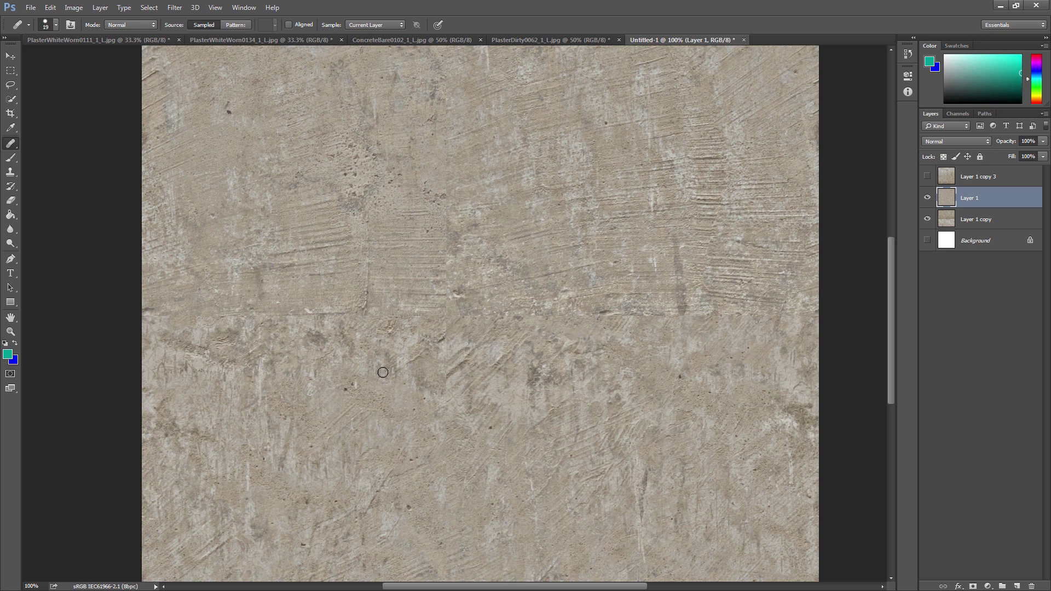
{"action": "right_click", "coordinate": [381, 367]}
{"action": "left_click_drag", "start_coordinate": [413, 390], "coordinate": [437, 390]}
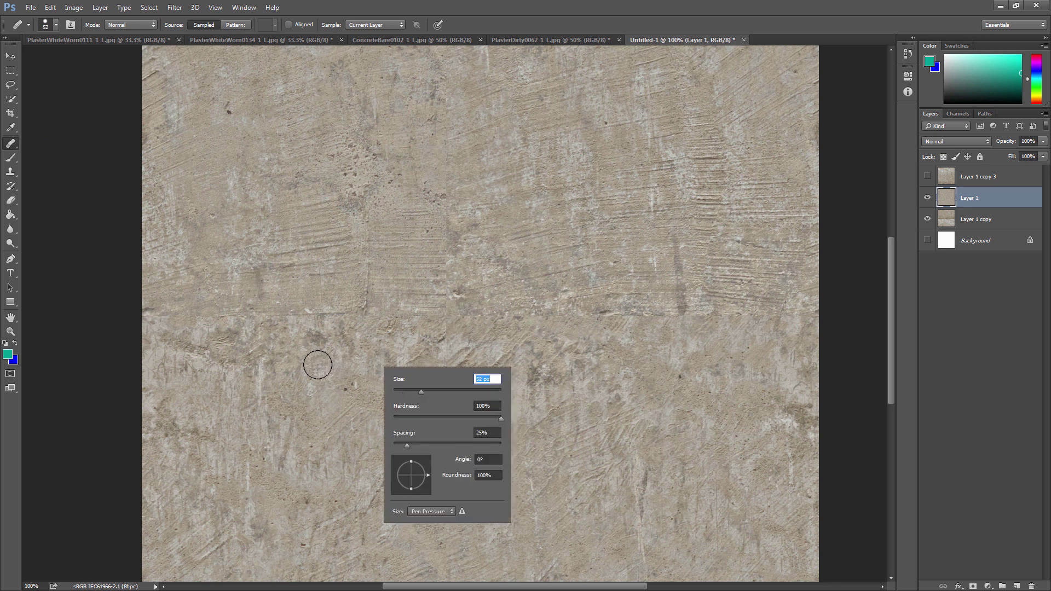
{"action": "left_click", "coordinate": [310, 388]}
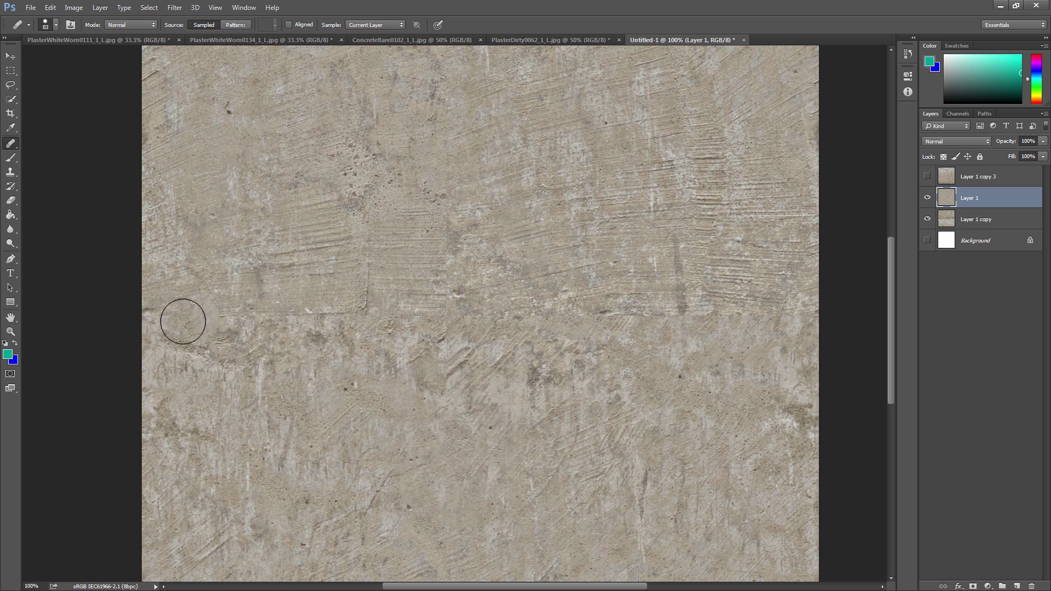
{"action": "left_click_drag", "start_coordinate": [461, 328], "coordinate": [651, 310]}
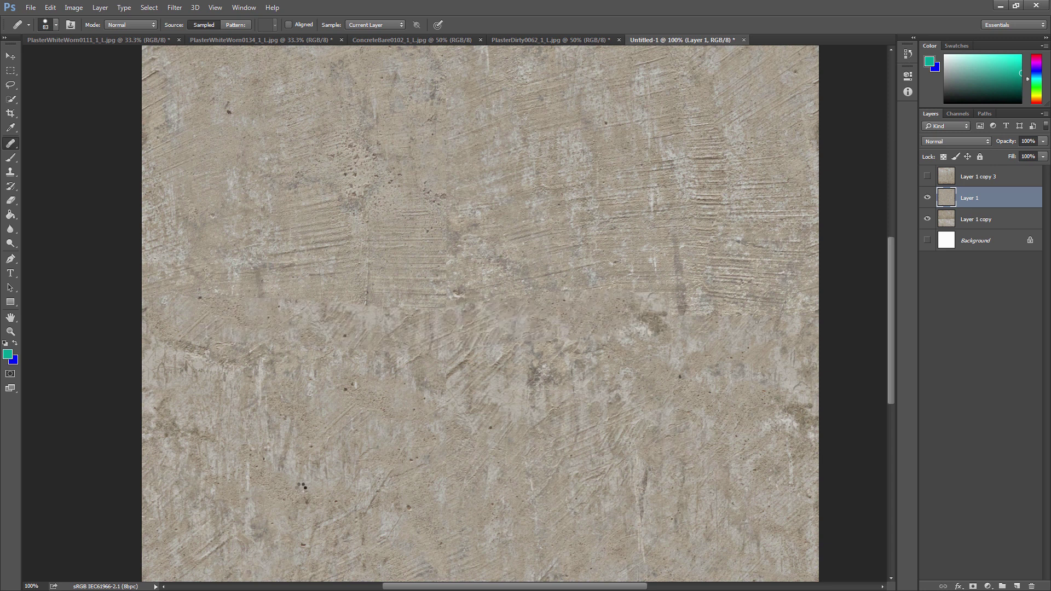
{"action": "left_click_drag", "start_coordinate": [194, 350], "coordinate": [195, 327]}
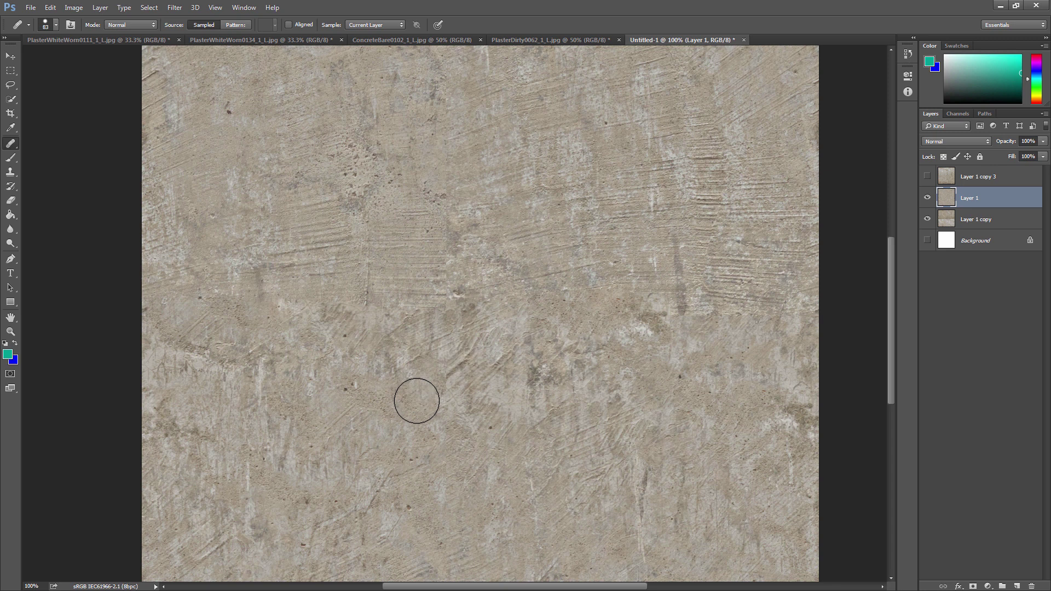
{"action": "key", "text": "ctrl+alt+z"}
{"action": "key", "text": "ctrl+alt+z"}
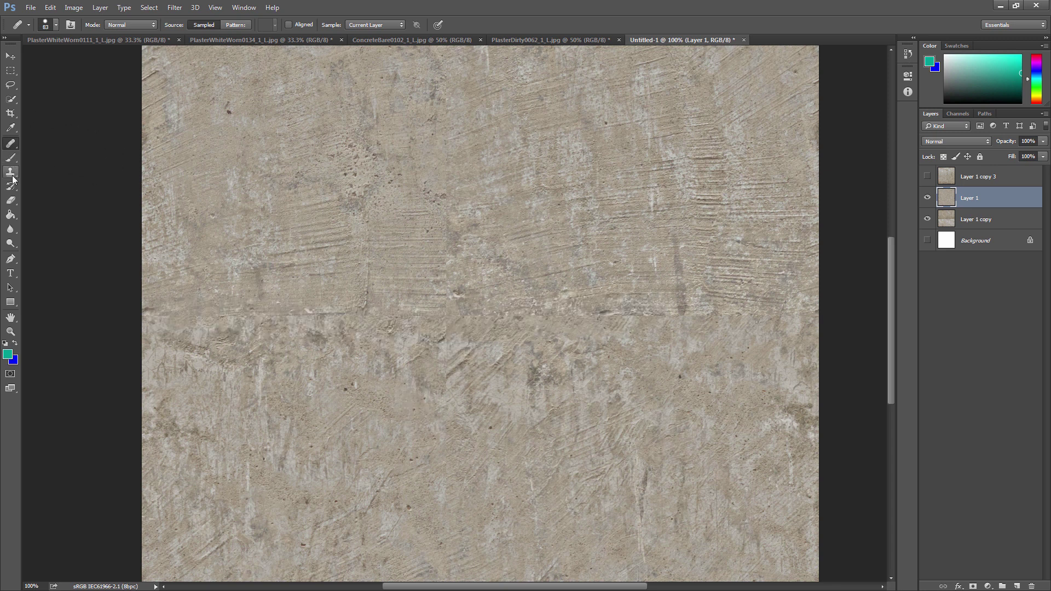
- Set a 100 px Clone Stamp brush and clone along the left and middle of the seam
{"action": "left_click", "coordinate": [11, 171]}
{"action": "right_click", "coordinate": [465, 439]}
{"action": "left_click_drag", "start_coordinate": [558, 447], "coordinate": [542, 475]}
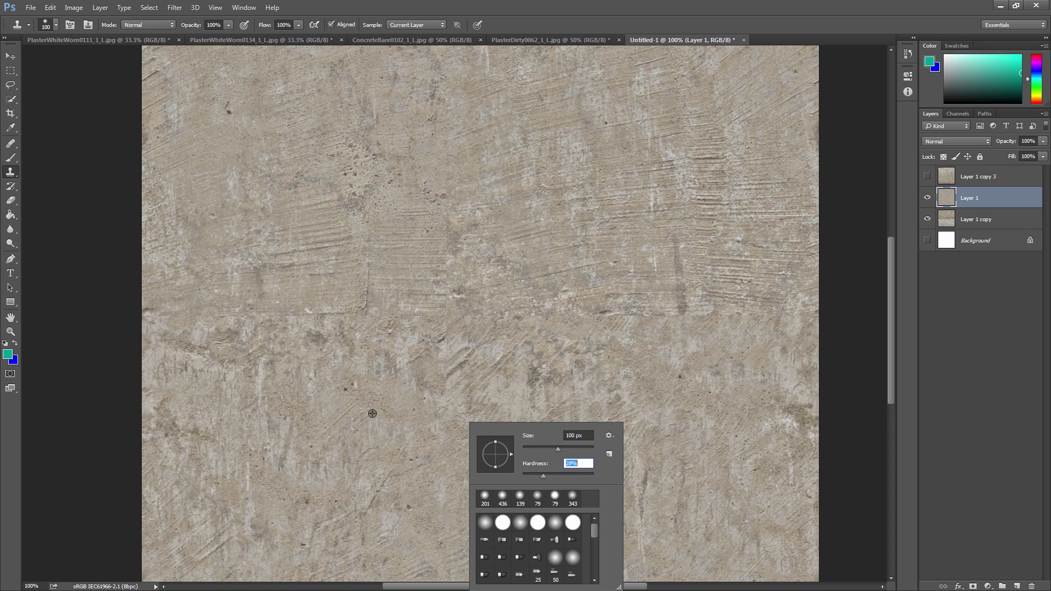
{"action": "key", "text": "Return"}
{"action": "left_click", "coordinate": [392, 397], "text": "alt"}
{"action": "mouse_move", "coordinate": [175, 312]}
{"action": "left_mouse_down"}
{"action": "mouse_move", "coordinate": [202, 312]}
{"action": "mouse_move", "coordinate": [164, 312]}
{"action": "mouse_move", "coordinate": [257, 312]}
{"action": "left_mouse_up"}
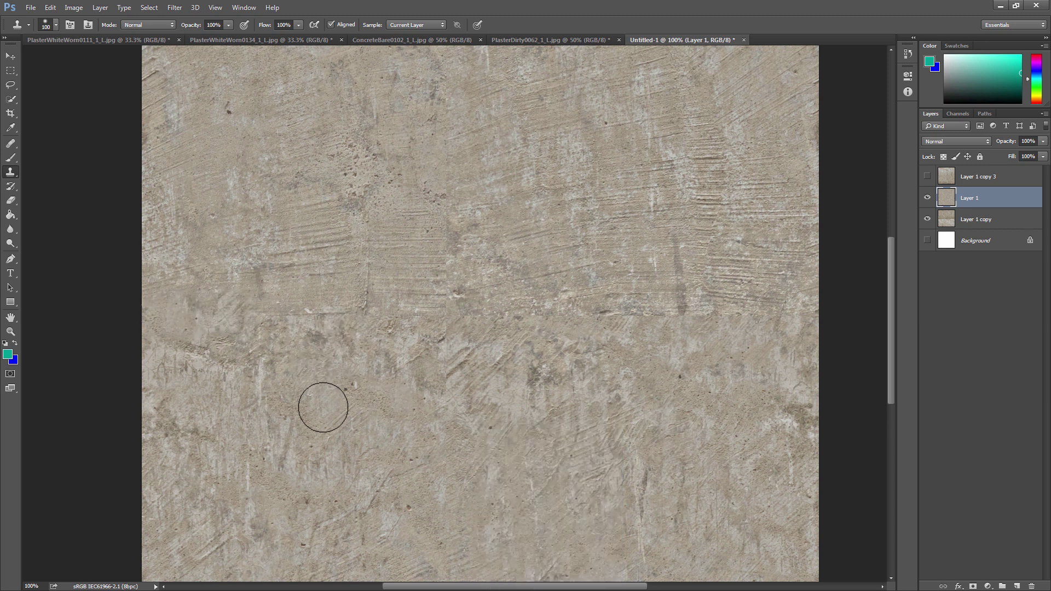
{"action": "mouse_move", "coordinate": [352, 326]}
{"action": "left_mouse_down"}
{"action": "mouse_move", "coordinate": [304, 310]}
{"action": "mouse_move", "coordinate": [368, 286]}
{"action": "mouse_move", "coordinate": [507, 364]}
{"action": "mouse_move", "coordinate": [458, 312]}
{"action": "mouse_move", "coordinate": [619, 382]}
{"action": "mouse_move", "coordinate": [748, 324]}
{"action": "mouse_move", "coordinate": [620, 321]}
{"action": "mouse_move", "coordinate": [676, 324]}
{"action": "left_mouse_up"}
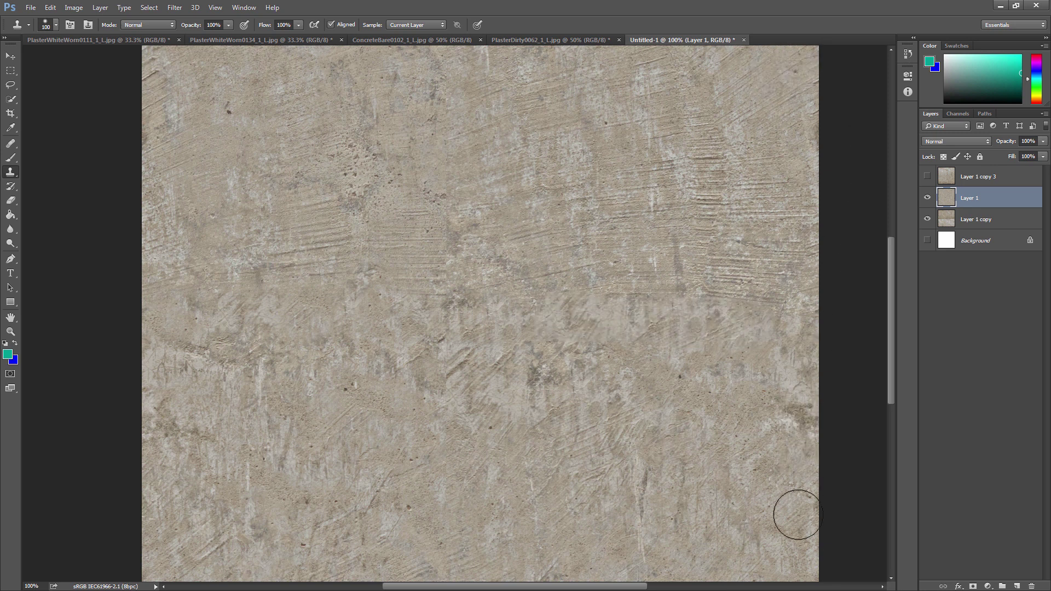
- Sample a new source and clone over further stretches of the seam higher up
{"action": "left_click", "coordinate": [751, 368], "text": "alt"}
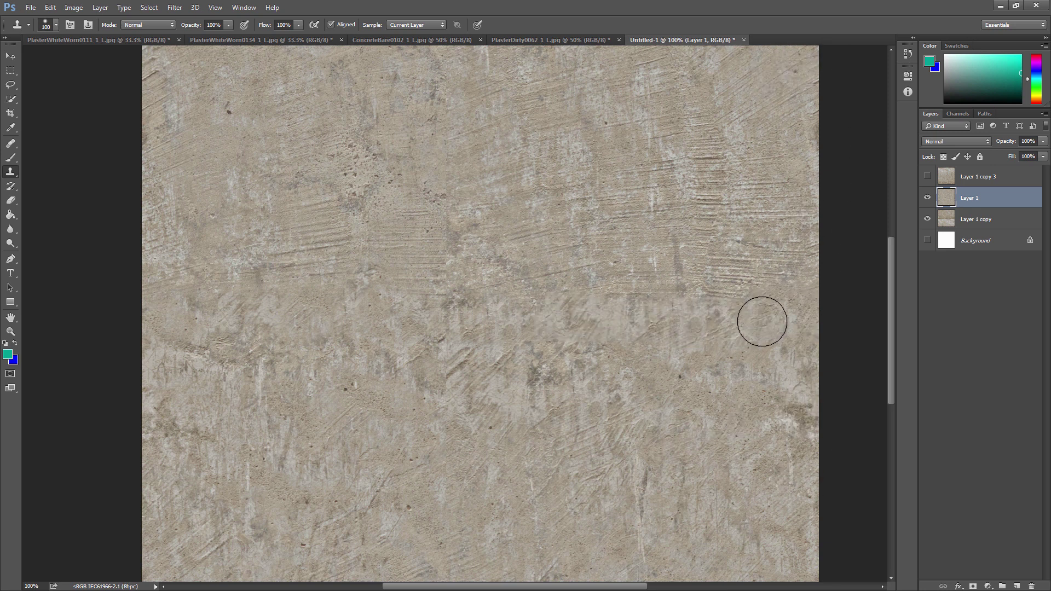
{"action": "scroll", "coordinate": [556, 206], "scroll_direction": "up", "scroll_amount": 2}
{"action": "scroll", "coordinate": [544, 240], "scroll_direction": "up", "scroll_amount": 2}
{"action": "scroll", "coordinate": [526, 221], "scroll_direction": "up", "scroll_amount": 1}
{"action": "left_click", "coordinate": [547, 242], "text": "alt"}
{"action": "left_click_drag", "start_coordinate": [455, 130], "coordinate": [444, 281]}
{"action": "left_click", "coordinate": [429, 289], "text": "alt"}
{"action": "left_click_drag", "start_coordinate": [453, 333], "coordinate": [440, 322]}
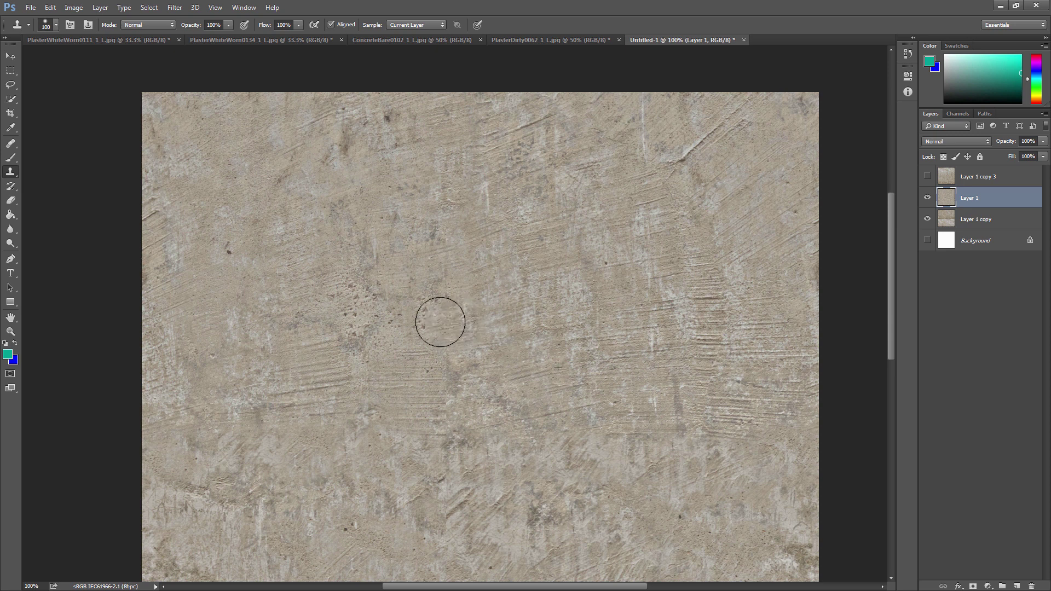
- Blend leftover marks in the lower part of the texture
{"action": "scroll", "coordinate": [514, 413], "scroll_direction": "down", "scroll_amount": 1}
{"action": "scroll", "coordinate": [519, 339], "scroll_direction": "down", "scroll_amount": 2}
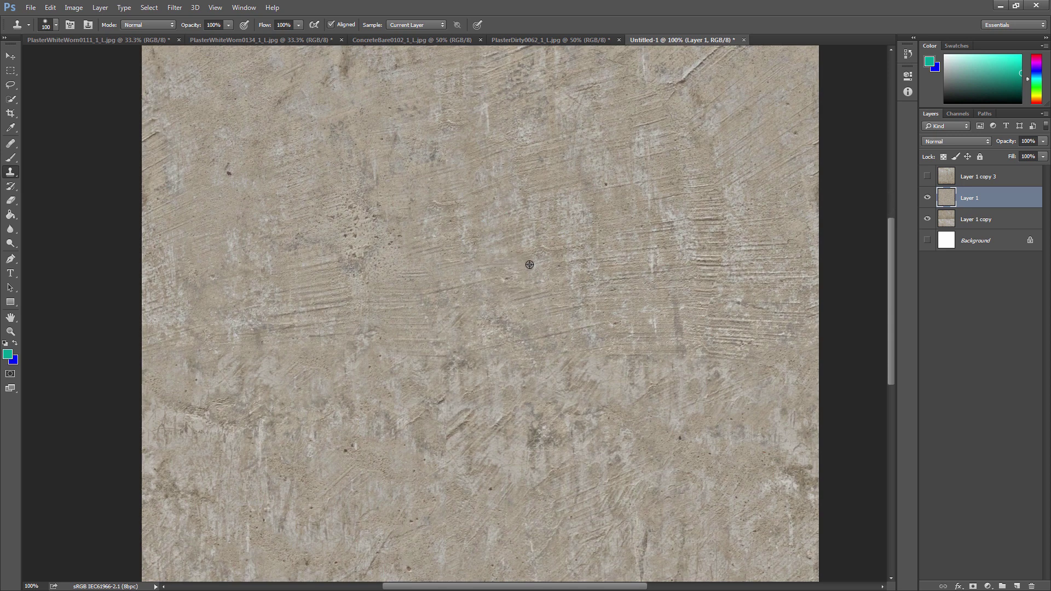
{"action": "scroll", "coordinate": [518, 394], "scroll_direction": "down", "scroll_amount": 1}
{"action": "scroll", "coordinate": [504, 404], "scroll_direction": "down", "scroll_amount": 2}
{"action": "scroll", "coordinate": [540, 349], "scroll_direction": "down", "scroll_amount": 2}
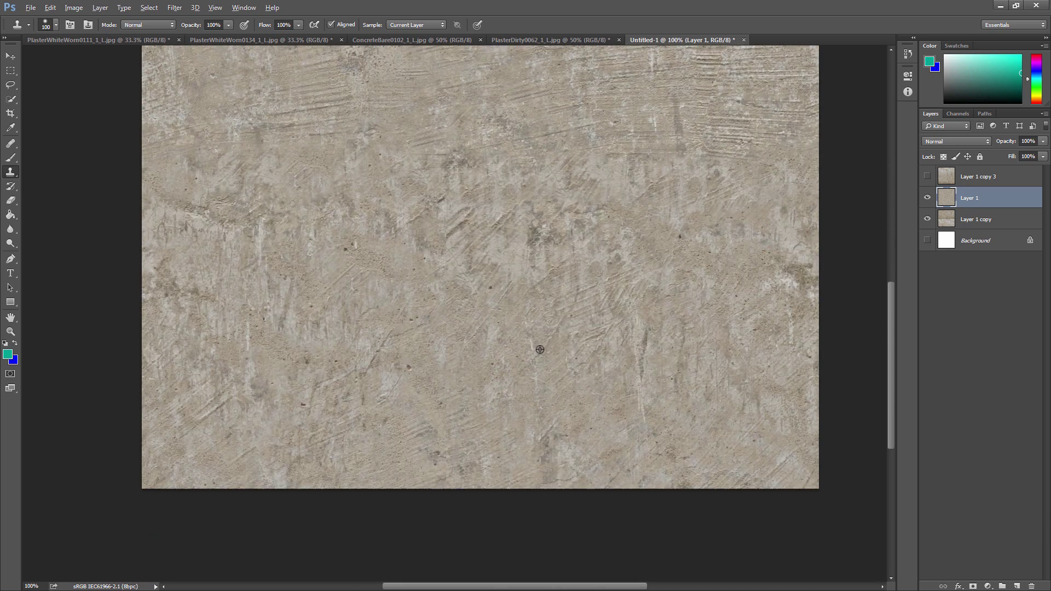
{"action": "left_click_drag", "start_coordinate": [450, 230], "coordinate": [452, 249]}
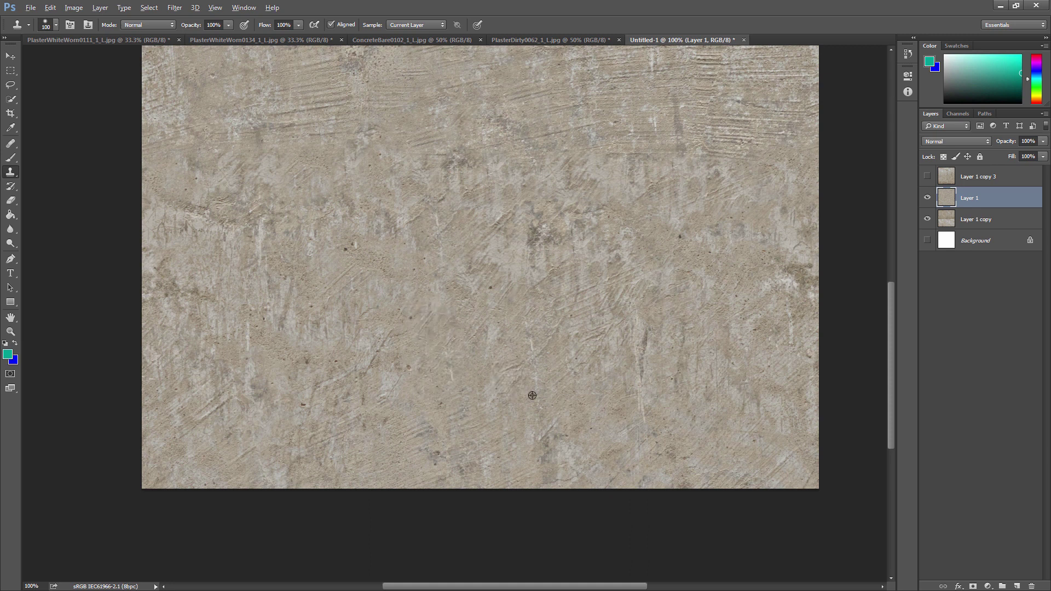
{"action": "scroll", "coordinate": [504, 286], "scroll_direction": "up", "scroll_amount": 2}
{"action": "scroll", "coordinate": [547, 356], "scroll_direction": "up", "scroll_amount": 1}
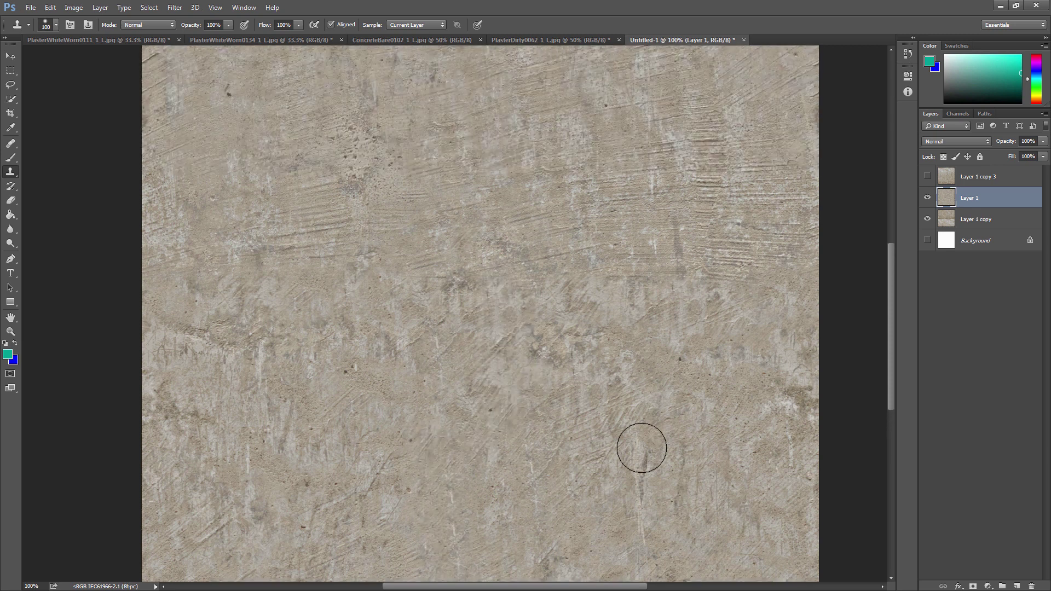
- Zoom out to 50% and select the whole concrete canvas
{"action": "key", "text": "z"}
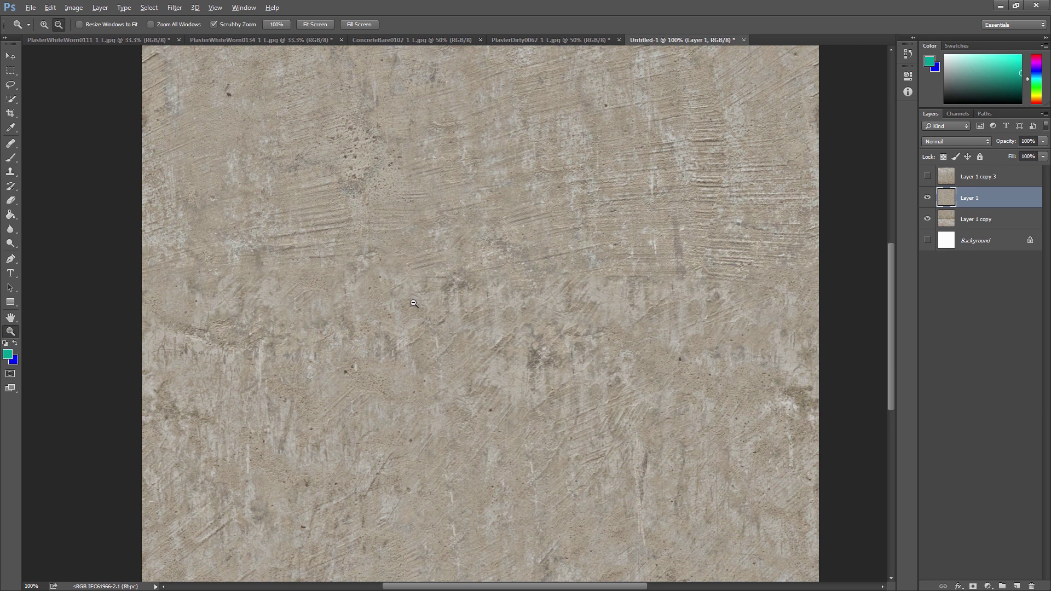
{"action": "left_click", "coordinate": [414, 303], "text": "alt"}
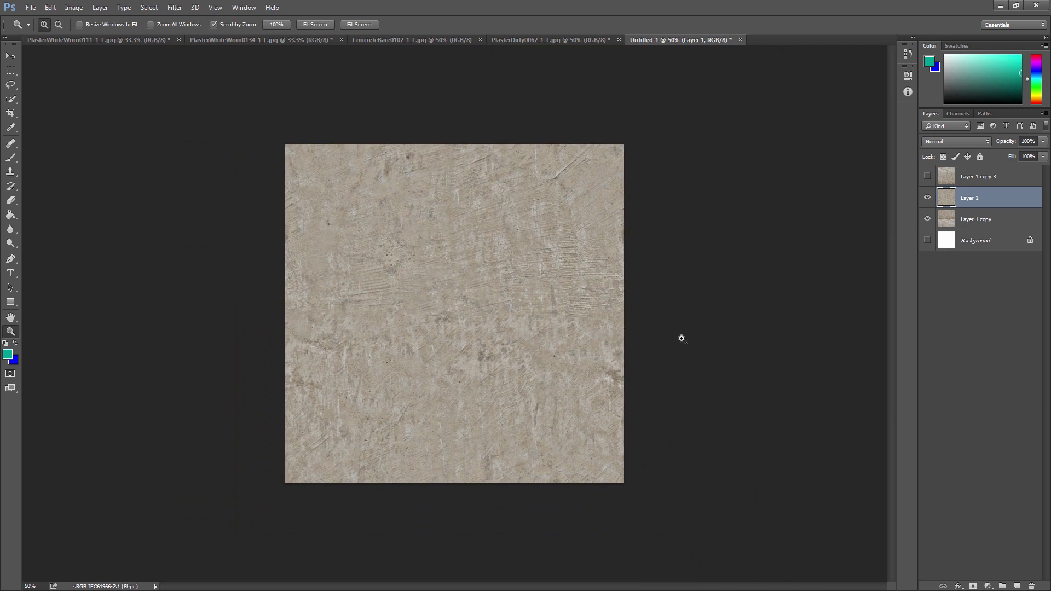
{"action": "key", "text": "ctrl+a"}
{"action": "left_click", "coordinate": [50, 7]}
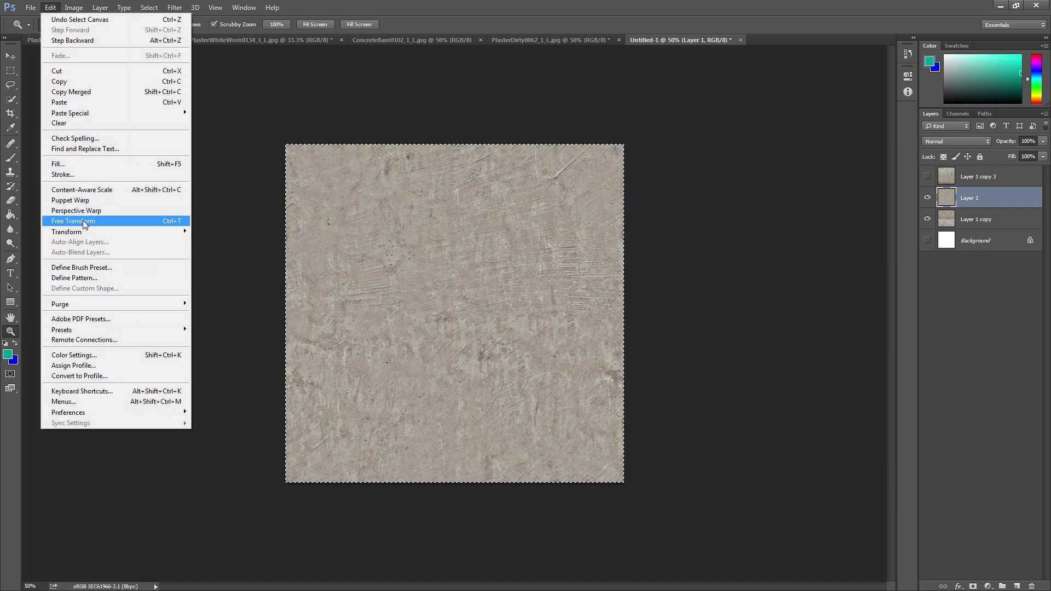
{"action": "left_click", "coordinate": [200, 222]}
- Create a new 8000 × 8000 pixel document
{"action": "left_click", "coordinate": [30, 7]}
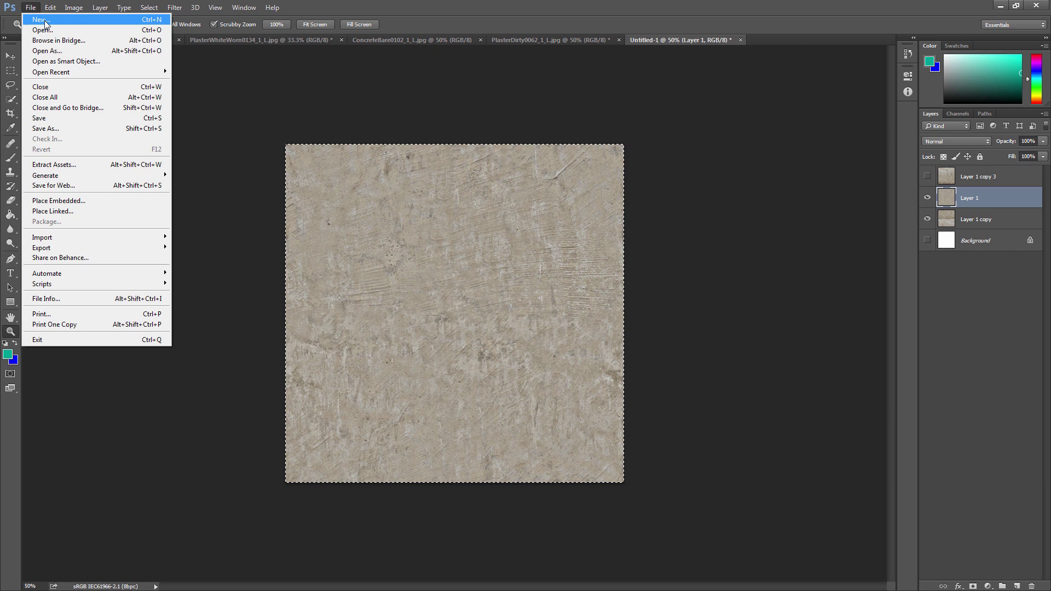
{"action": "left_click", "coordinate": [45, 24]}
{"action": "key", "text": "Tab"}
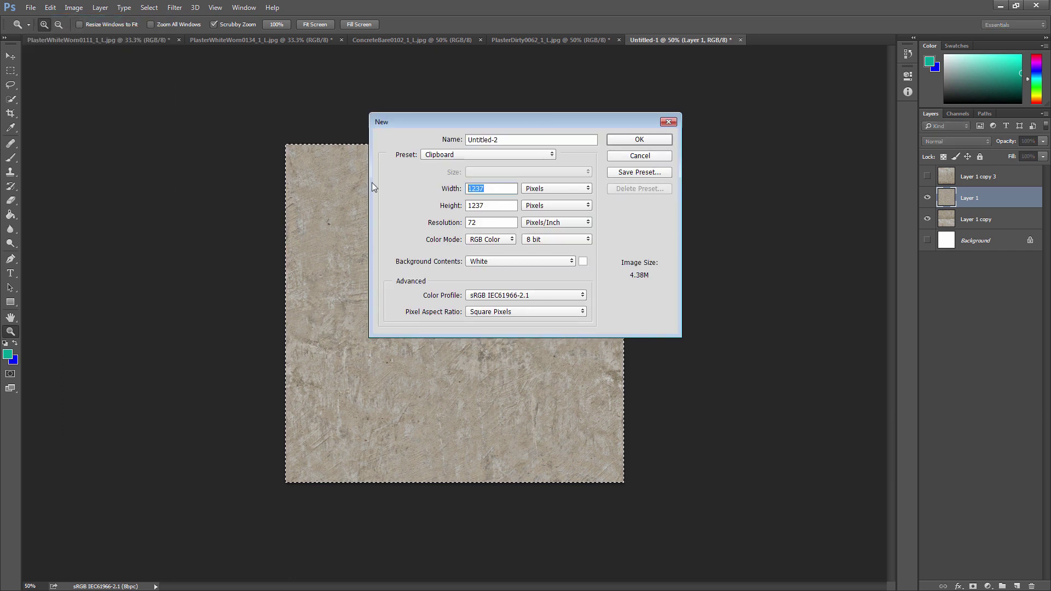
{"action": "type", "text": "8000"}
{"action": "key", "text": "Tab"}
{"action": "type", "text": "8000"}
{"action": "key", "text": "Return"}
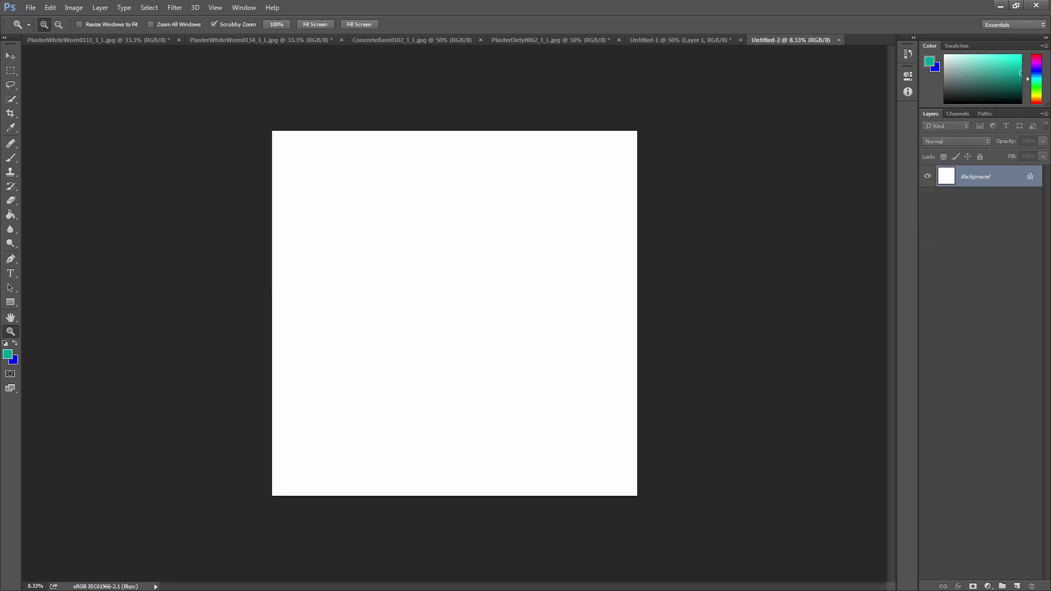
- Fill Untitled-2 with the tan concrete pattern using the Paint Bucket
{"action": "left_click", "coordinate": [11, 215]}
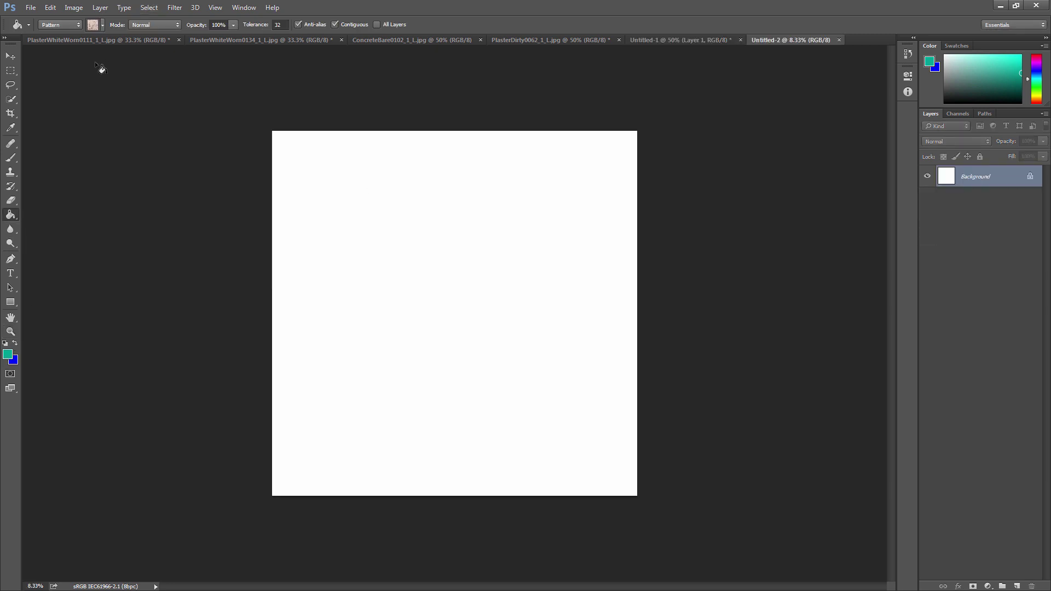
{"action": "left_click", "coordinate": [102, 25]}
{"action": "left_click", "coordinate": [126, 102]}
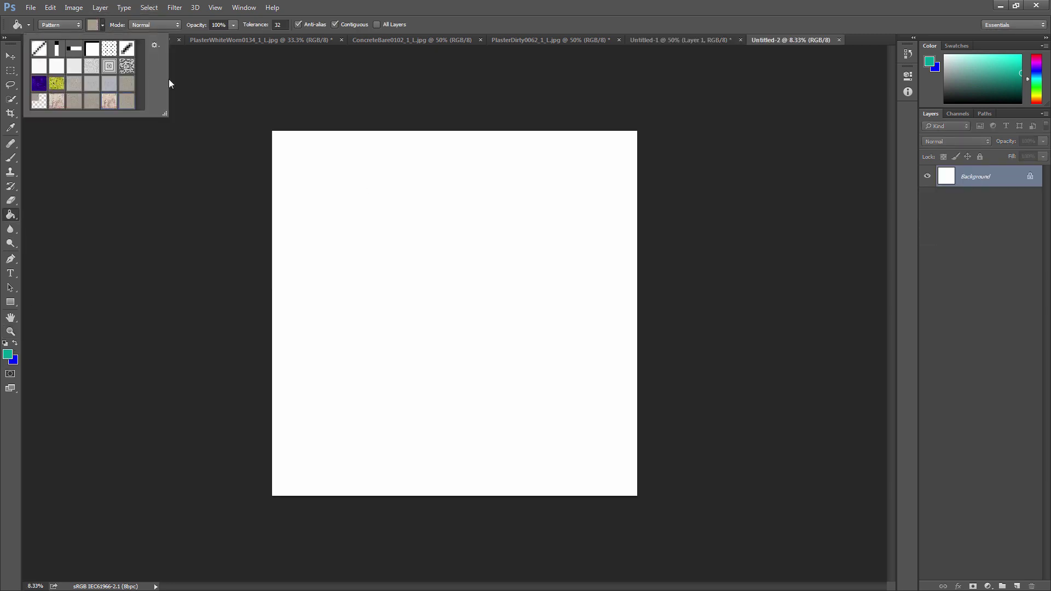
{"action": "left_click", "coordinate": [439, 344]}
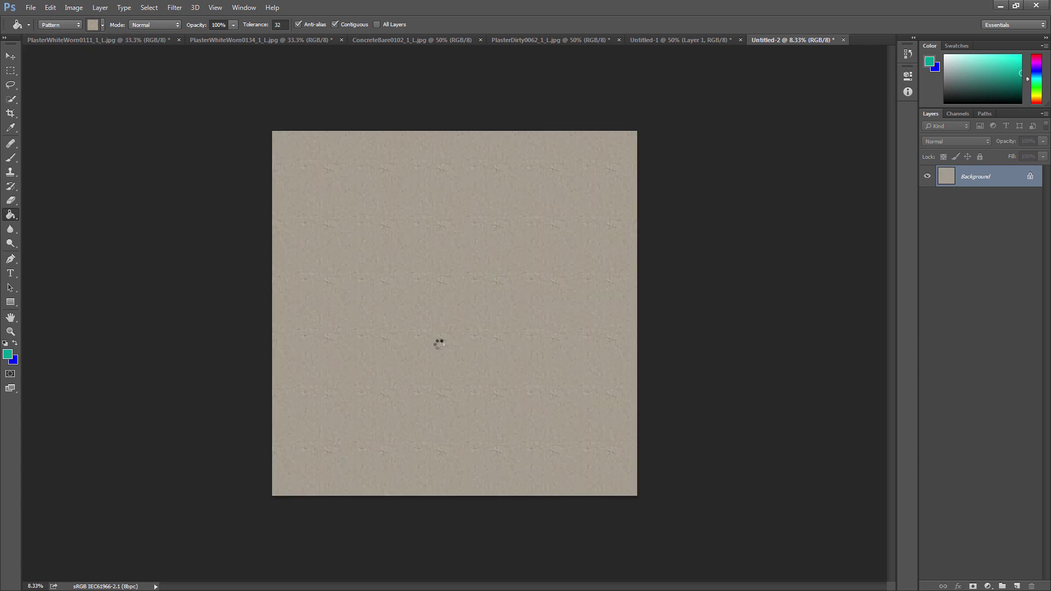
- Zoom to 100% and back out to inspect the tiled repeat, then return to Untitled-1
{"action": "left_click", "coordinate": [11, 333]}
{"action": "double_click", "coordinate": [12, 333]}
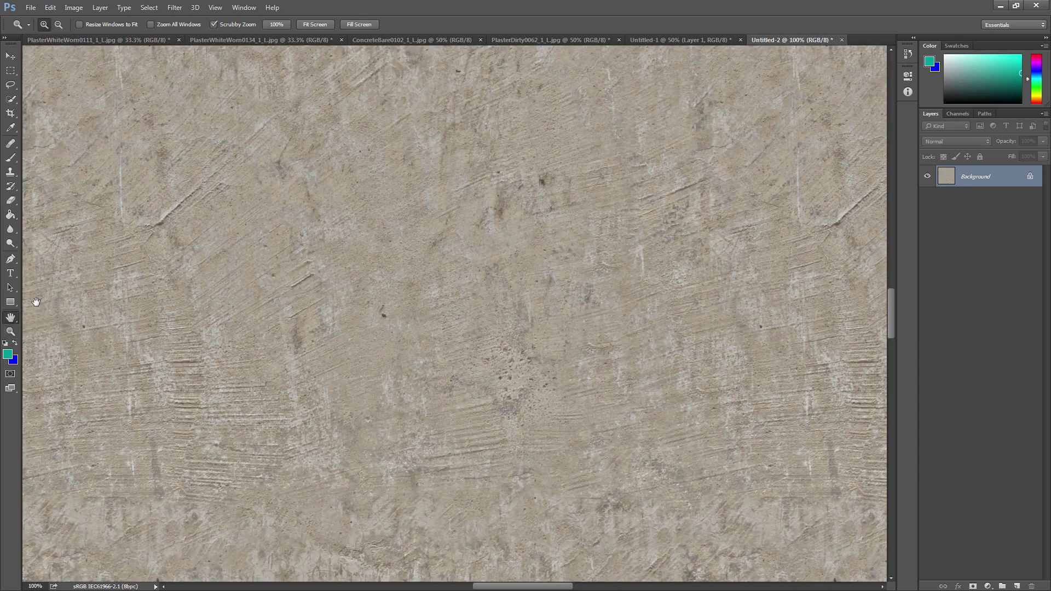
{"action": "left_click", "coordinate": [12, 318]}
{"action": "left_click", "coordinate": [11, 331]}
{"action": "left_click", "coordinate": [236, 292], "text": "alt"}
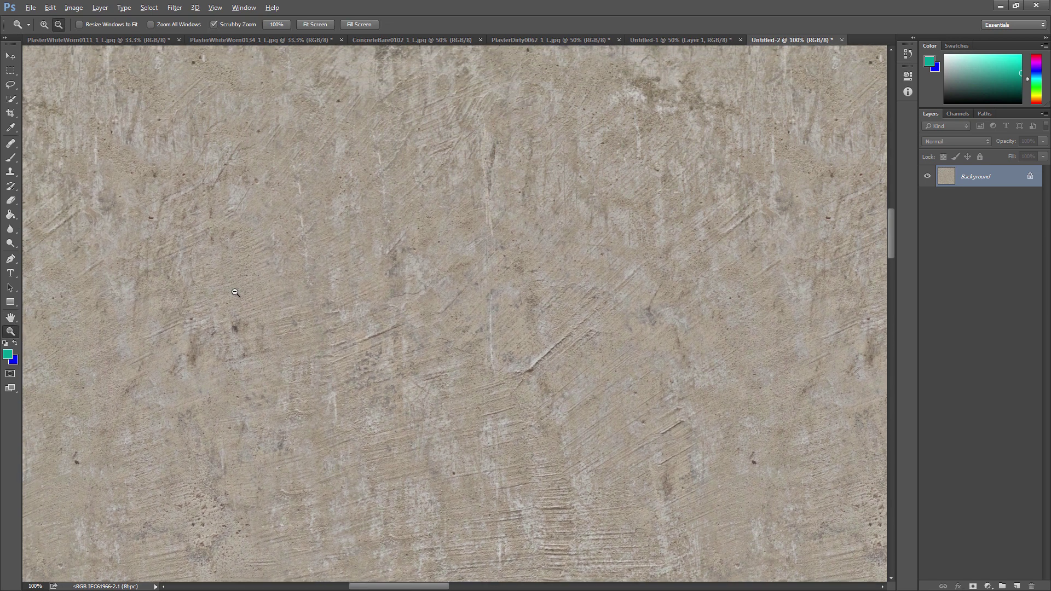
{"action": "left_click", "coordinate": [235, 292], "text": "alt"}
{"action": "left_click", "coordinate": [235, 293], "text": "alt"}
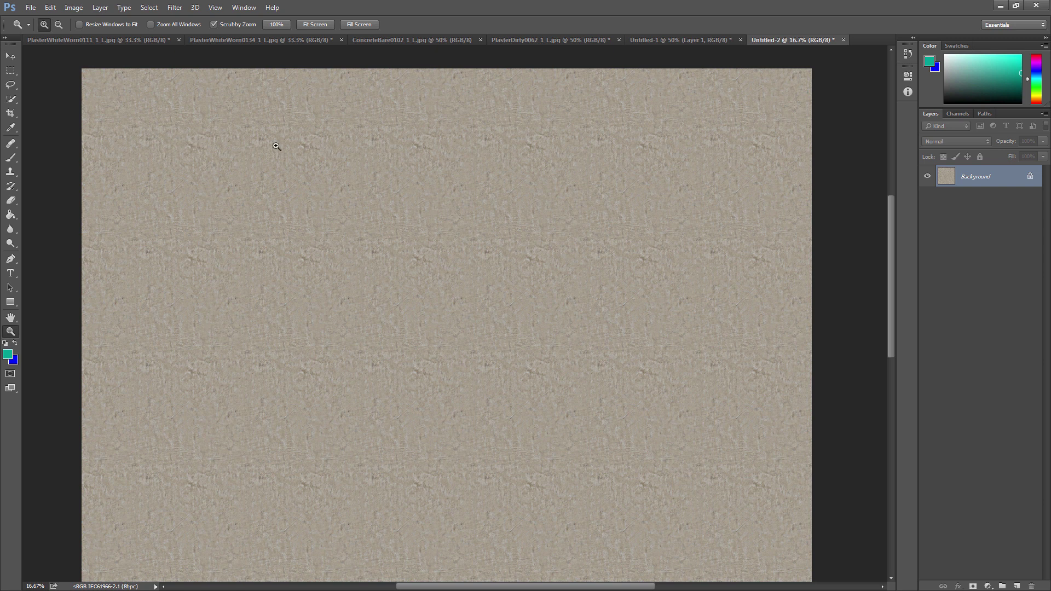
{"action": "left_click", "coordinate": [694, 40]}
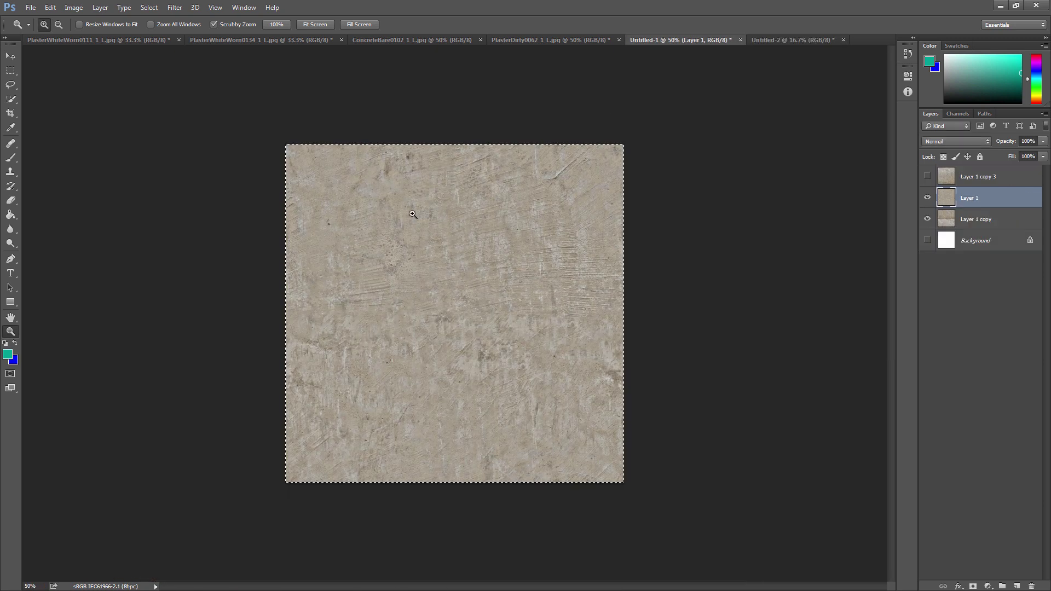
- Clone-stamp over conspicuous spots in the lower, middle, upper and right areas of Layer 1
{"action": "left_click", "coordinate": [470, 323], "text": "alt"}
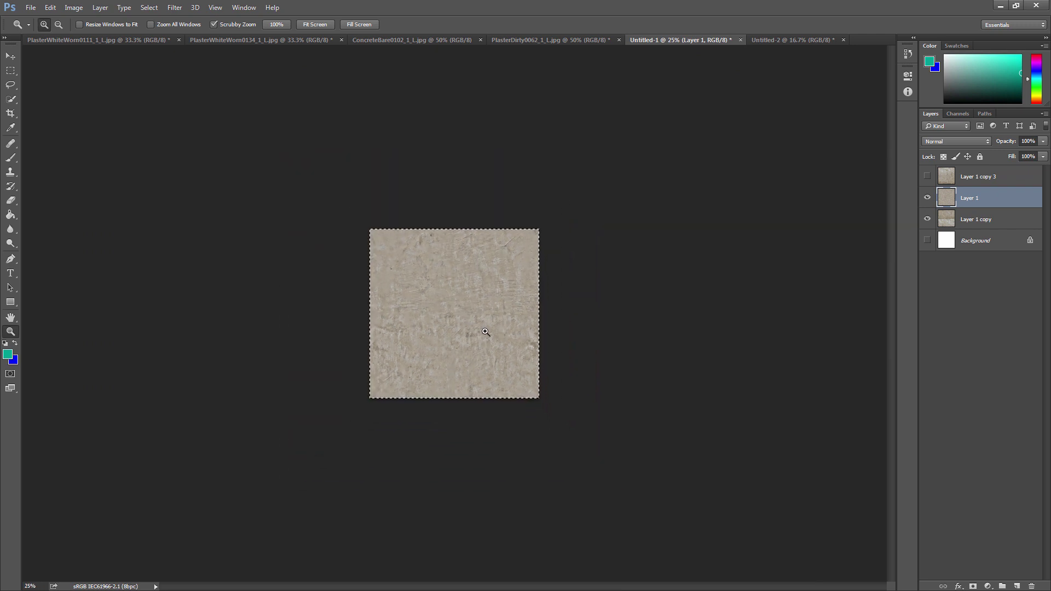
{"action": "left_click", "coordinate": [485, 331]}
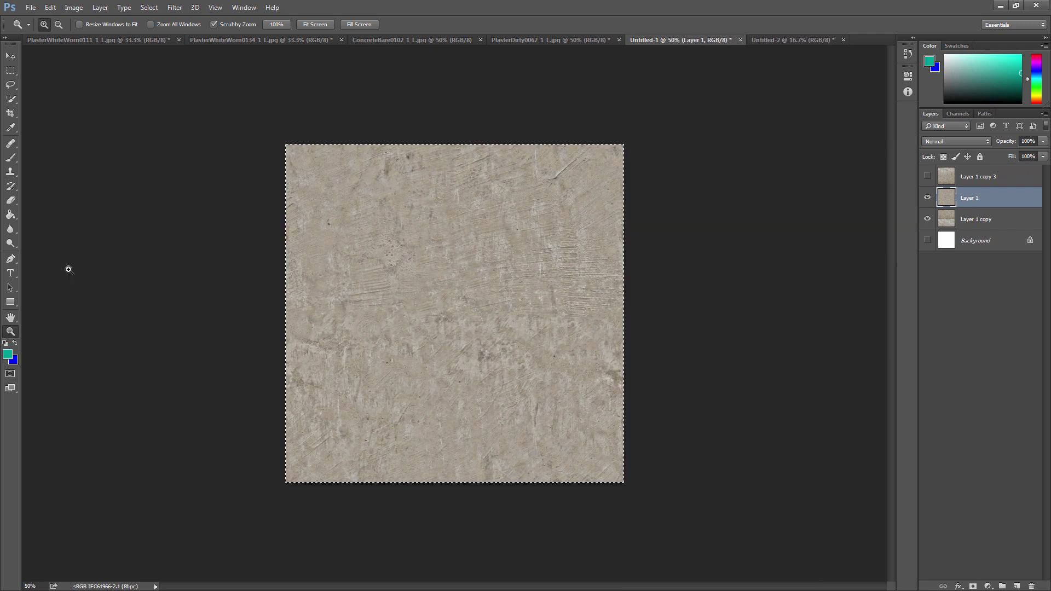
{"action": "left_click", "coordinate": [10, 172]}
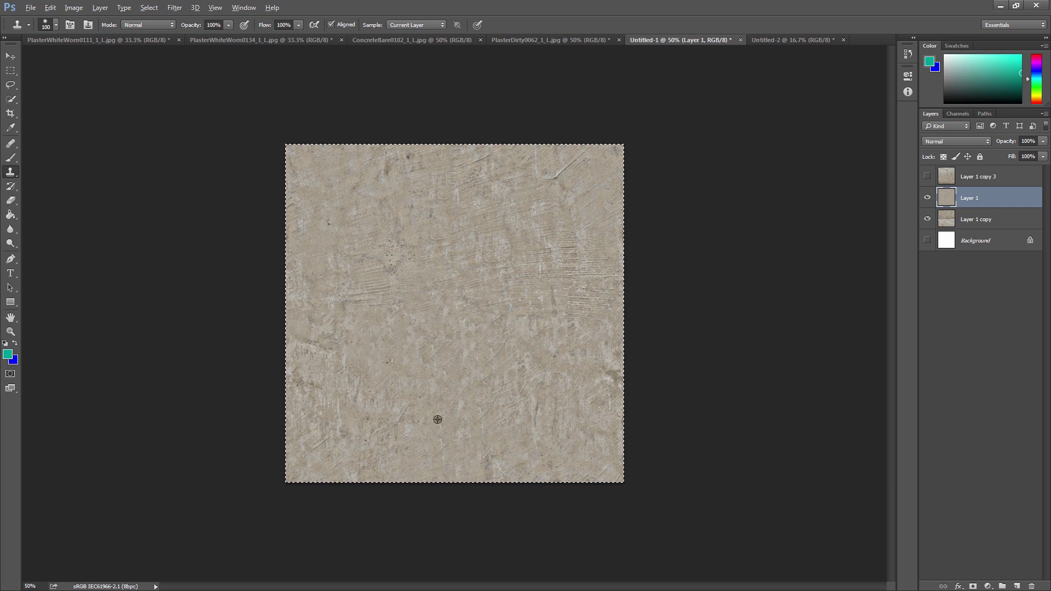
{"action": "left_click_drag", "start_coordinate": [317, 417], "coordinate": [344, 431]}
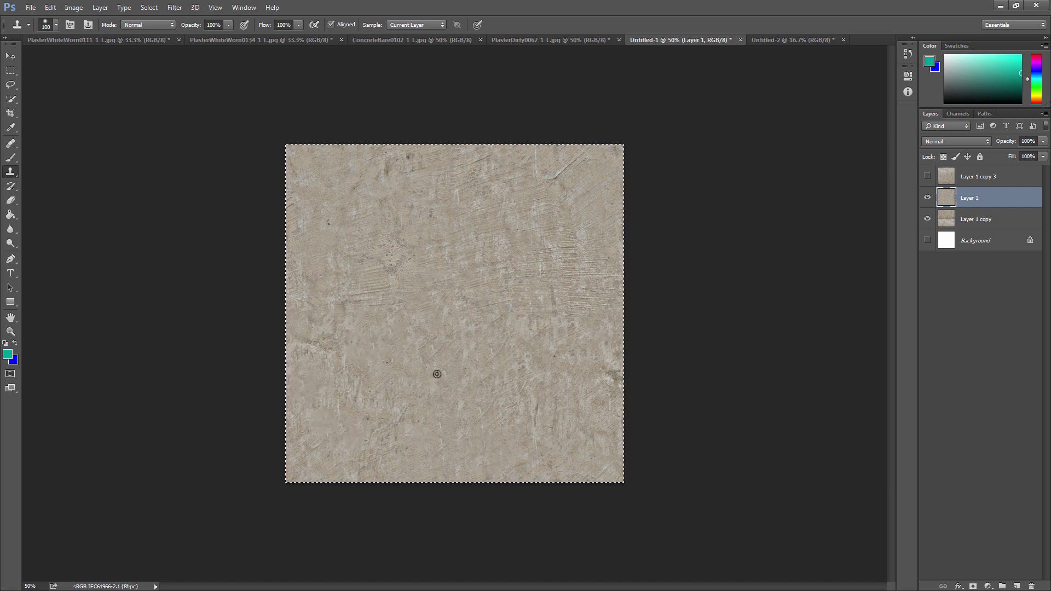
{"action": "left_click_drag", "start_coordinate": [342, 348], "coordinate": [345, 302]}
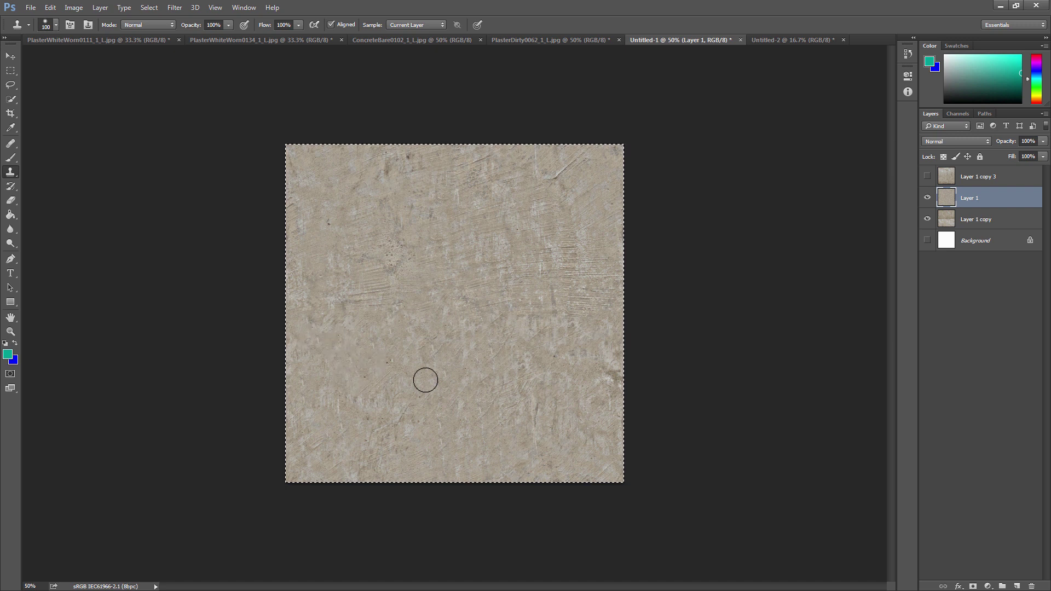
{"action": "left_click", "coordinate": [433, 314], "text": "alt"}
{"action": "left_click_drag", "start_coordinate": [403, 271], "coordinate": [407, 259]}
{"action": "left_click", "coordinate": [409, 268], "text": "alt"}
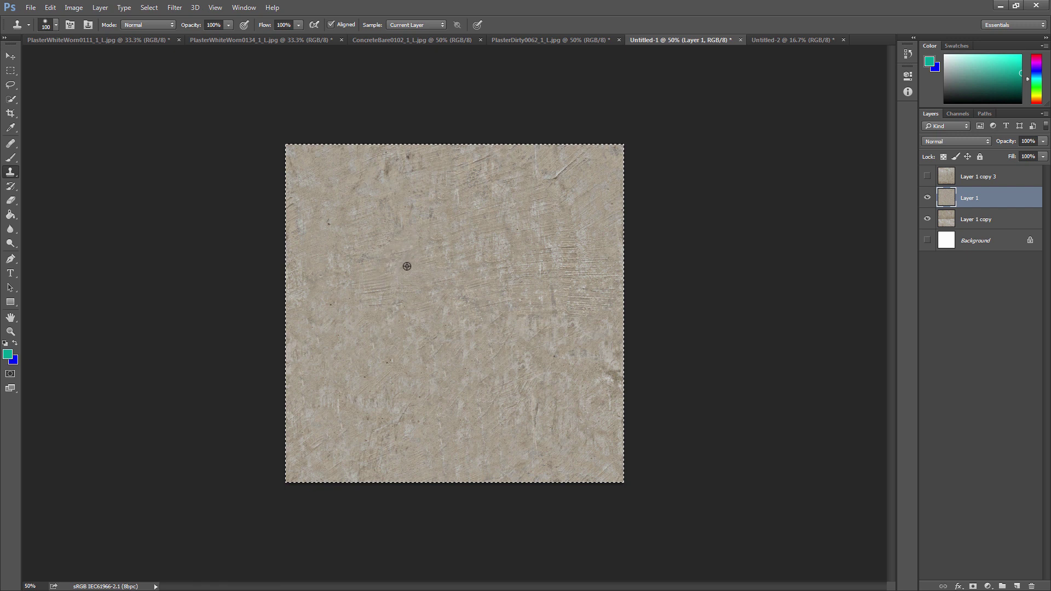
{"action": "left_click", "coordinate": [382, 230], "text": "alt"}
{"action": "left_click", "coordinate": [386, 171]}
{"action": "mouse_move", "coordinate": [554, 421]}
{"action": "left_mouse_down"}
{"action": "mouse_move", "coordinate": [540, 372]}
{"action": "mouse_move", "coordinate": [542, 425]}
{"action": "mouse_move", "coordinate": [531, 422]}
{"action": "mouse_move", "coordinate": [530, 383]}
{"action": "mouse_move", "coordinate": [492, 436]}
{"action": "left_mouse_up"}
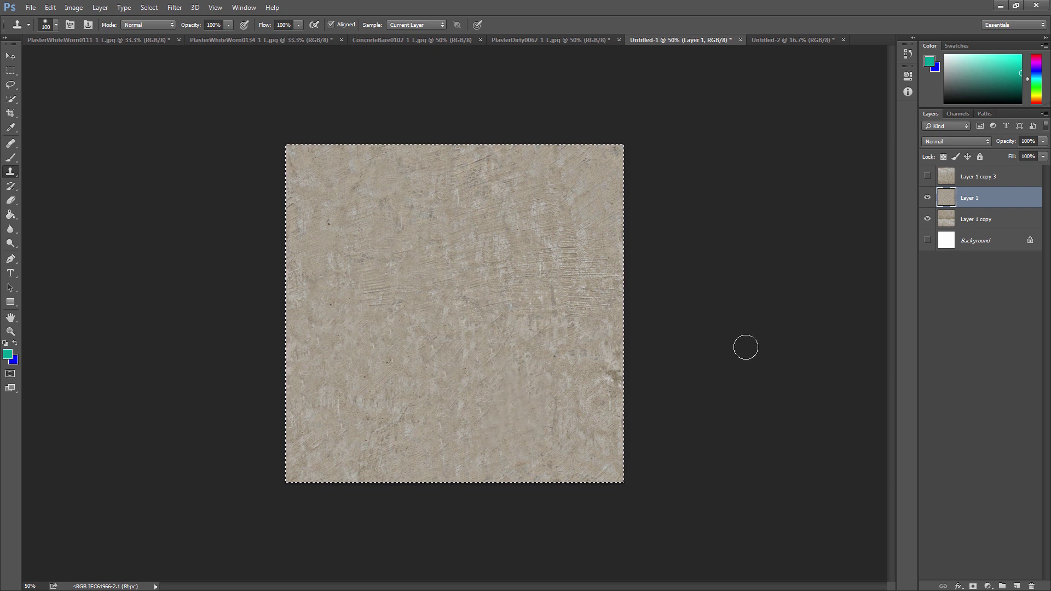
{"action": "left_click", "coordinate": [50, 7]}
{"action": "mouse_move", "coordinate": [67, 231]}
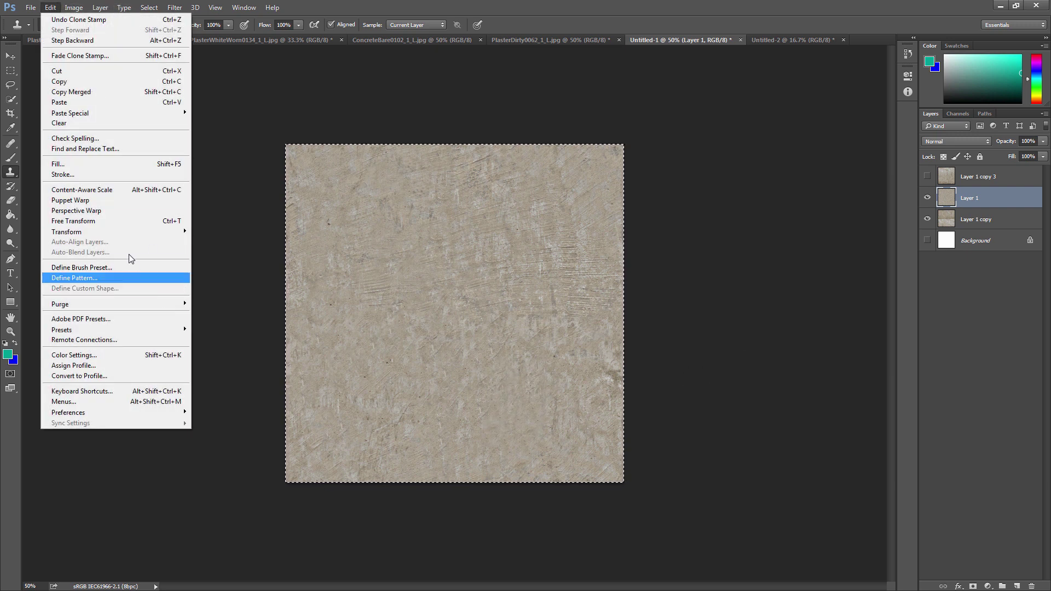
- Define the retouched texture as Pattern 7, paint-bucket it into Untitled-2, and return to Untitled-1
{"action": "left_click", "coordinate": [75, 278]}
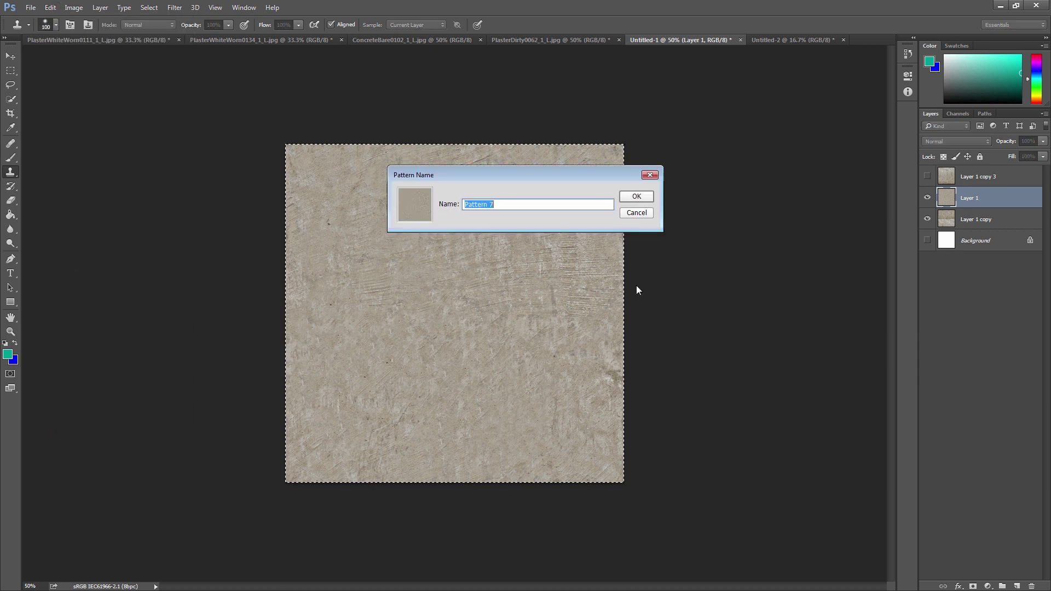
{"action": "left_click", "coordinate": [638, 198]}
{"action": "left_click", "coordinate": [794, 39]}
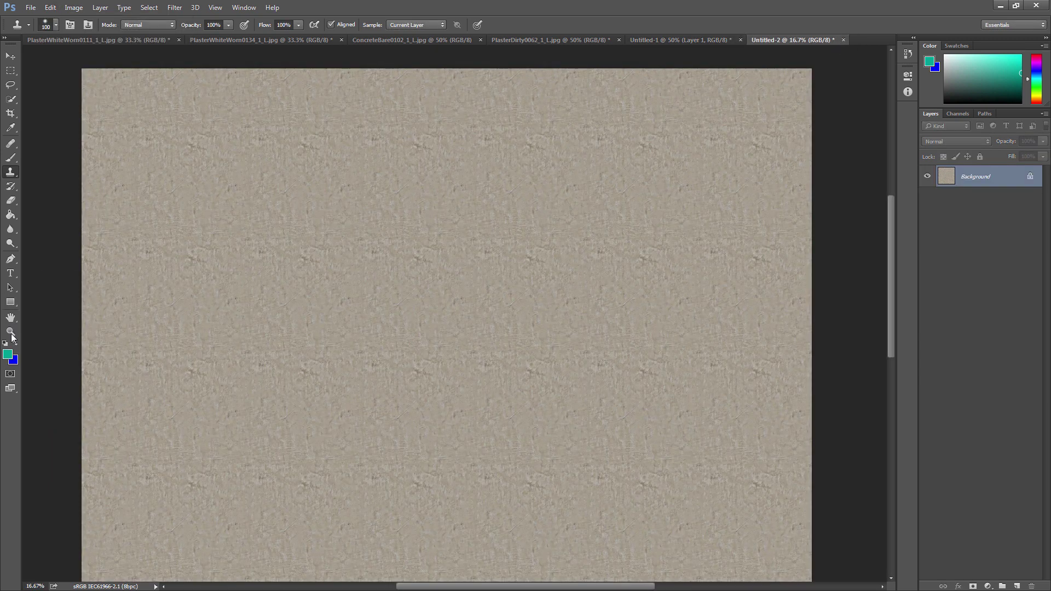
{"action": "left_click", "coordinate": [10, 214]}
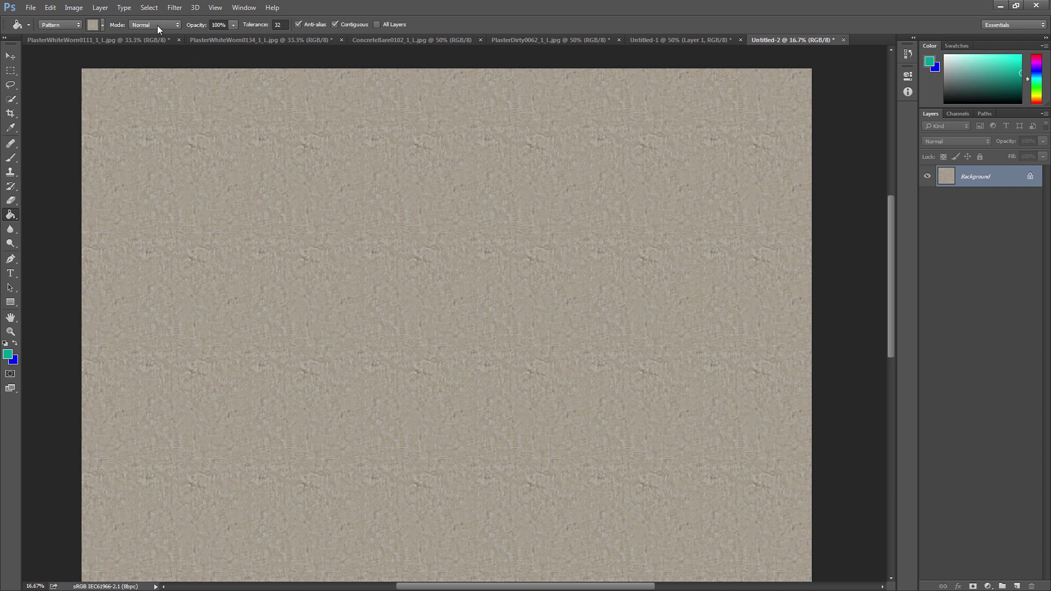
{"action": "left_click", "coordinate": [94, 24]}
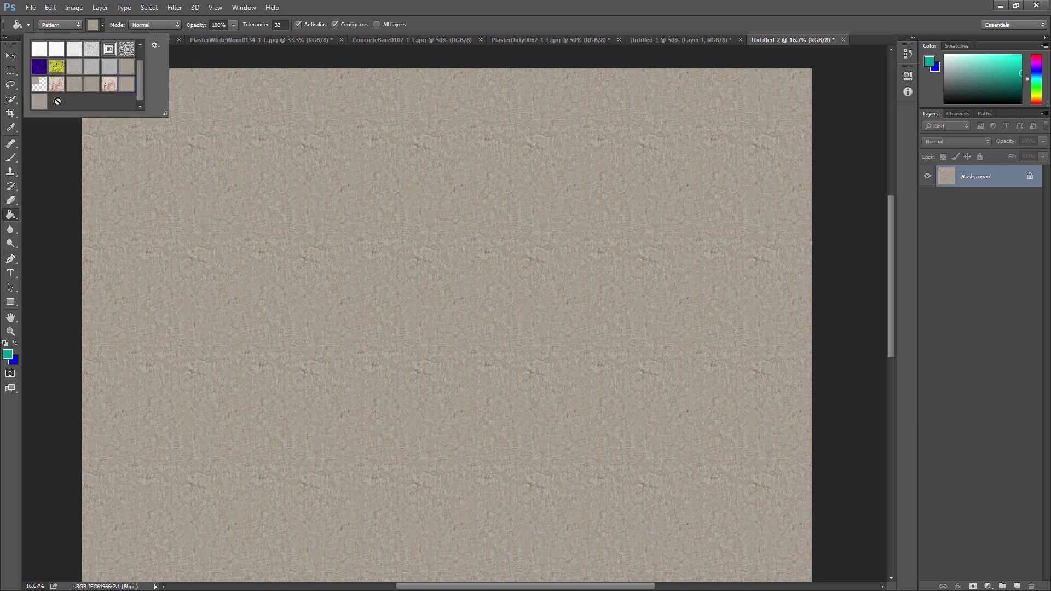
{"action": "left_click", "coordinate": [349, 235]}
{"action": "left_click", "coordinate": [351, 245]}
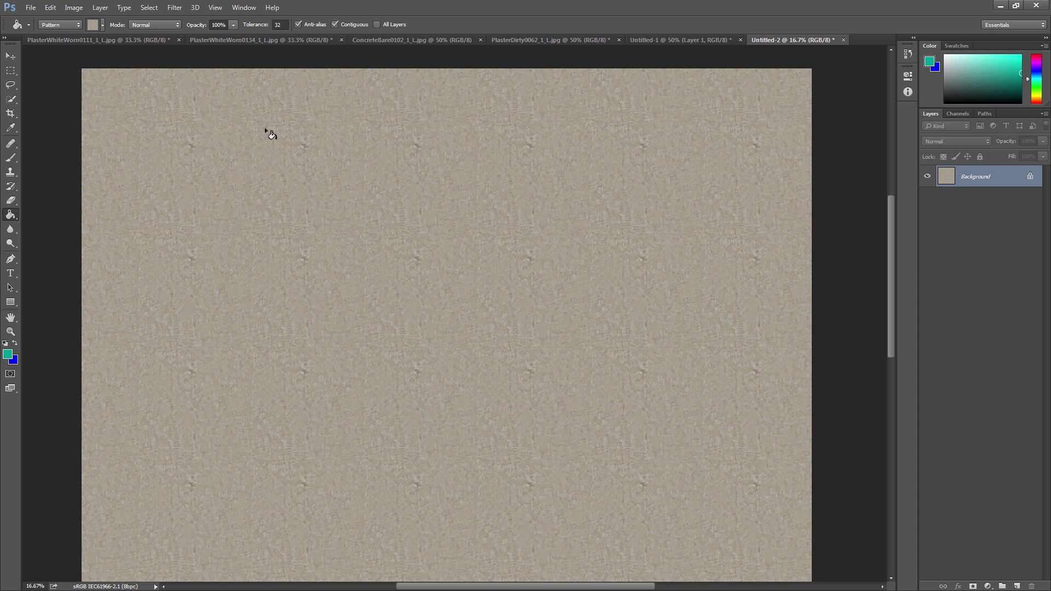
{"action": "left_click", "coordinate": [685, 42]}
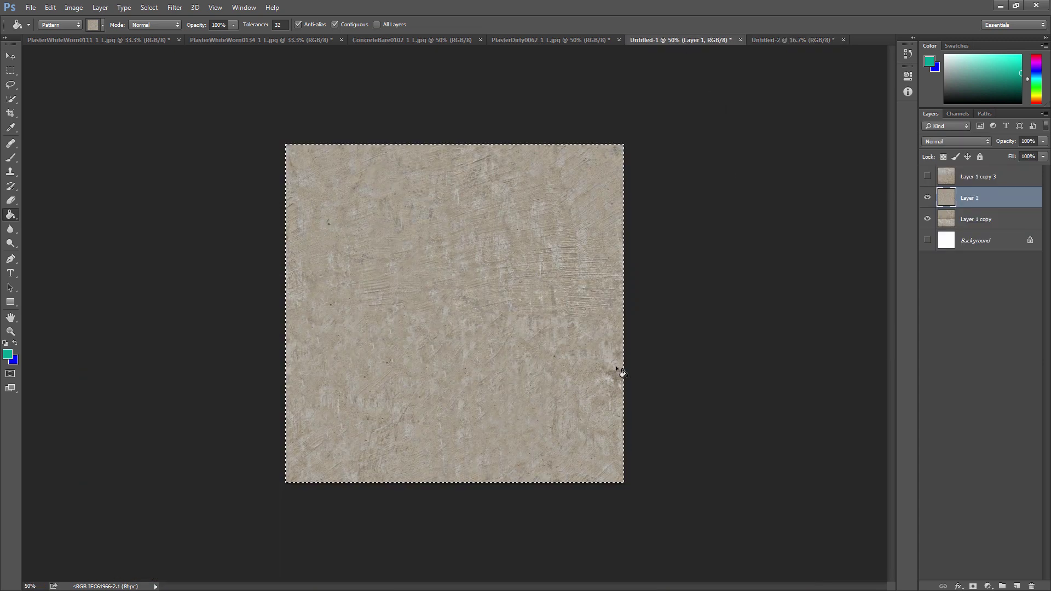
- Zoom to 100% and clone-stamp over the dark patch near the tile's right edge
{"action": "left_click", "coordinate": [11, 331]}
{"action": "left_click", "coordinate": [627, 409]}
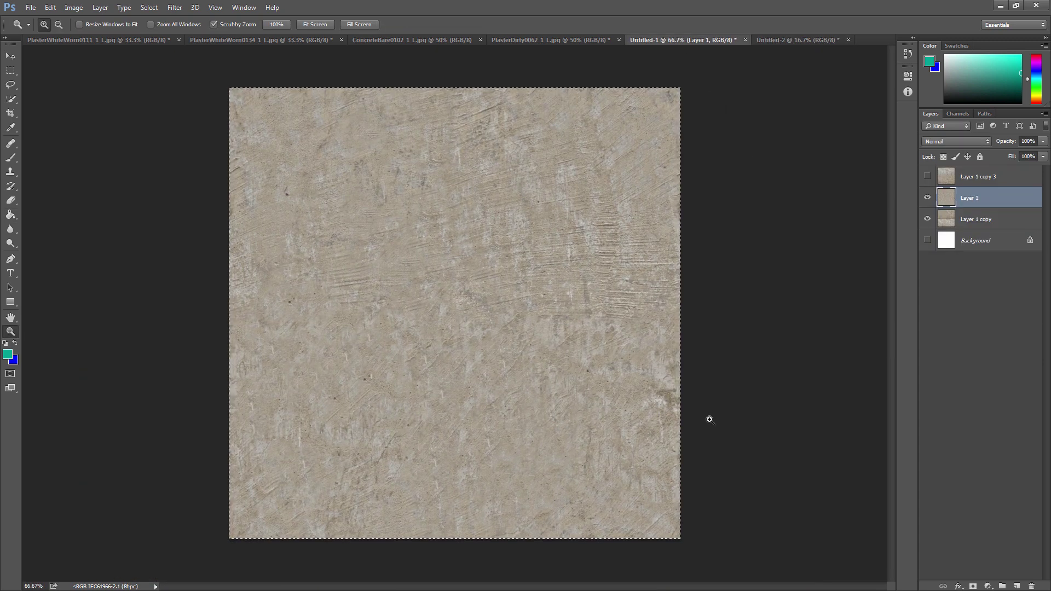
{"action": "left_click", "coordinate": [709, 419]}
{"action": "key", "text": "s"}
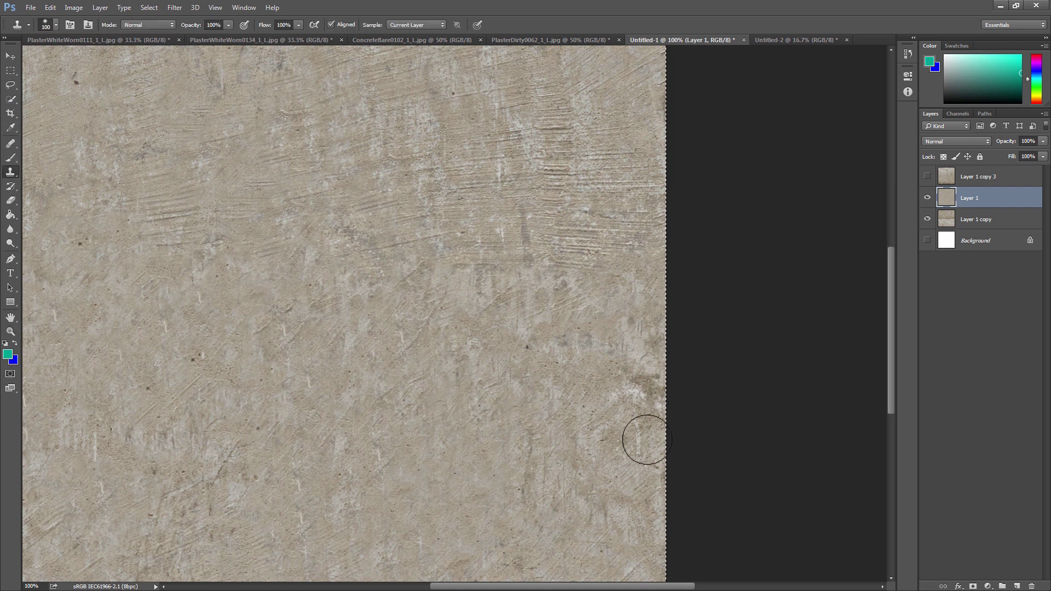
{"action": "left_click", "coordinate": [582, 414], "text": "alt"}
{"action": "left_click_drag", "start_coordinate": [629, 387], "coordinate": [642, 378]}
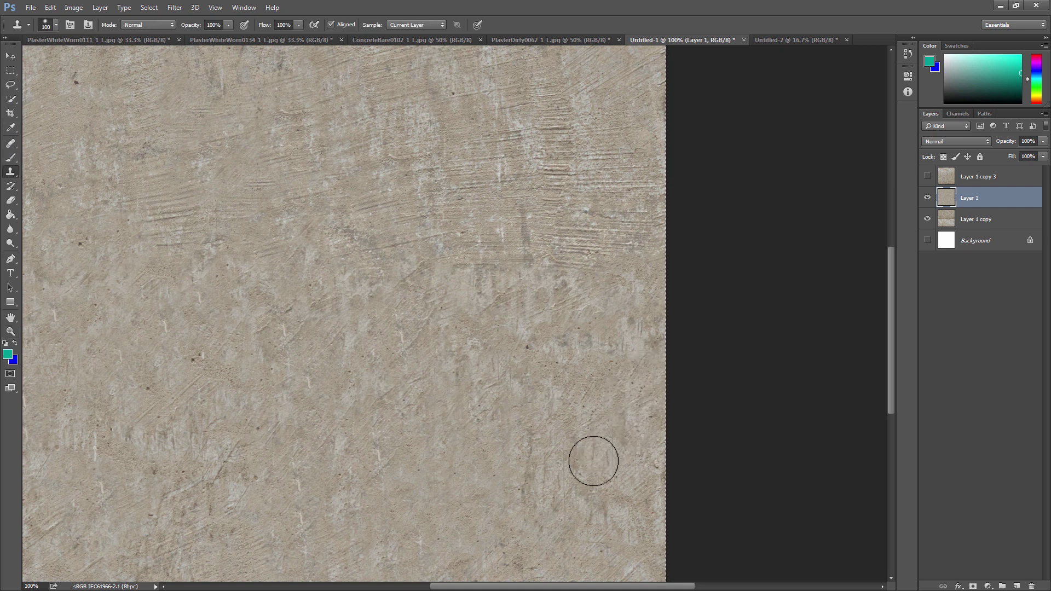
{"action": "left_click", "coordinate": [585, 408], "text": "alt"}
{"action": "left_click", "coordinate": [567, 336]}
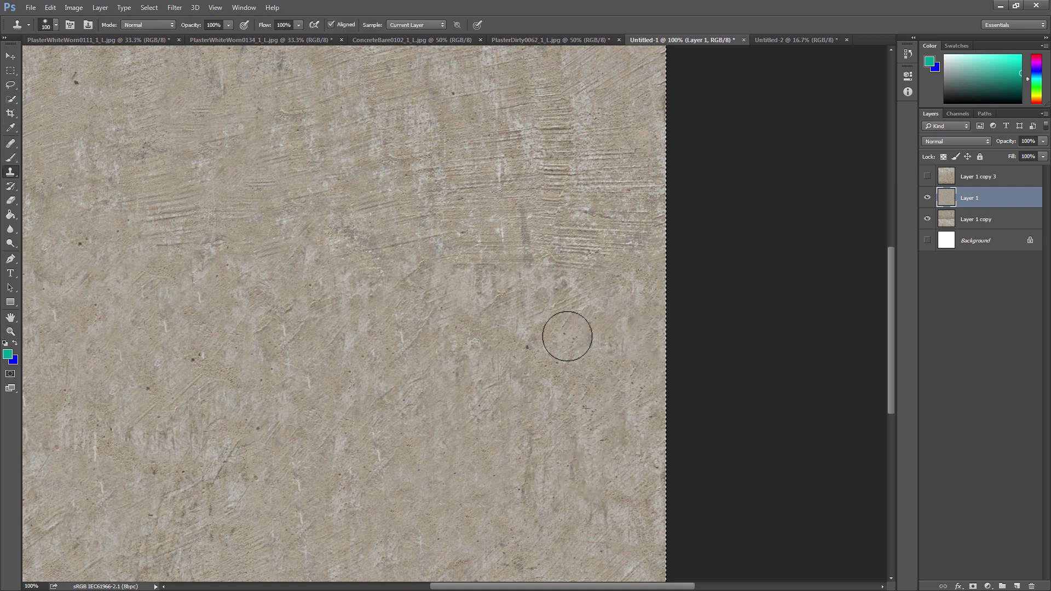
- Fit the whole tile on screen, select all, and clone over two more blemishes
{"action": "left_click", "coordinate": [10, 331]}
{"action": "left_click", "coordinate": [356, 438], "text": "alt"}
{"action": "left_click", "coordinate": [440, 323], "text": "alt"}
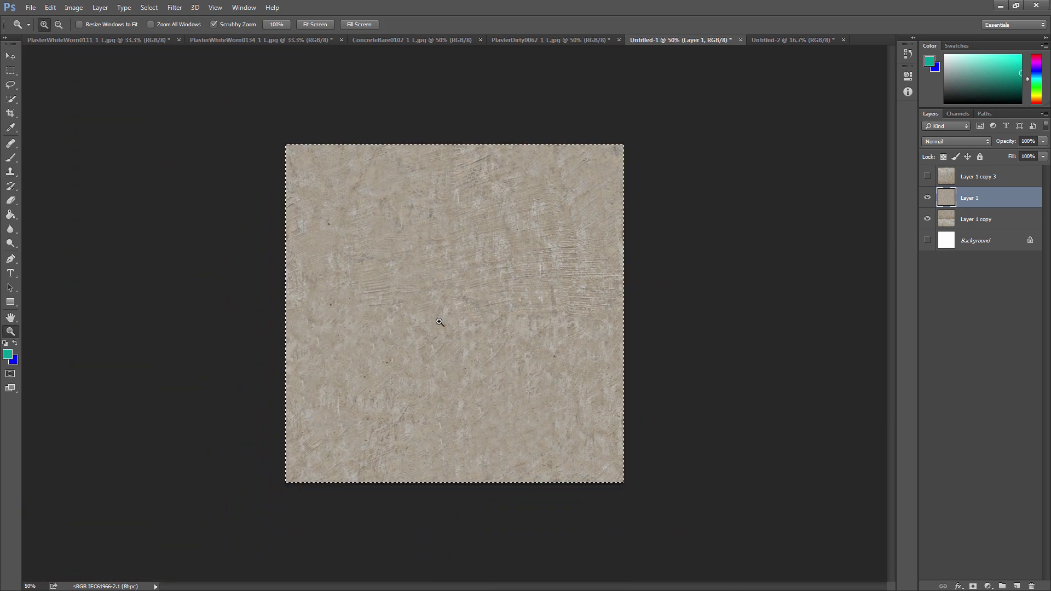
{"action": "left_click_drag", "start_coordinate": [439, 322], "coordinate": [493, 322]}
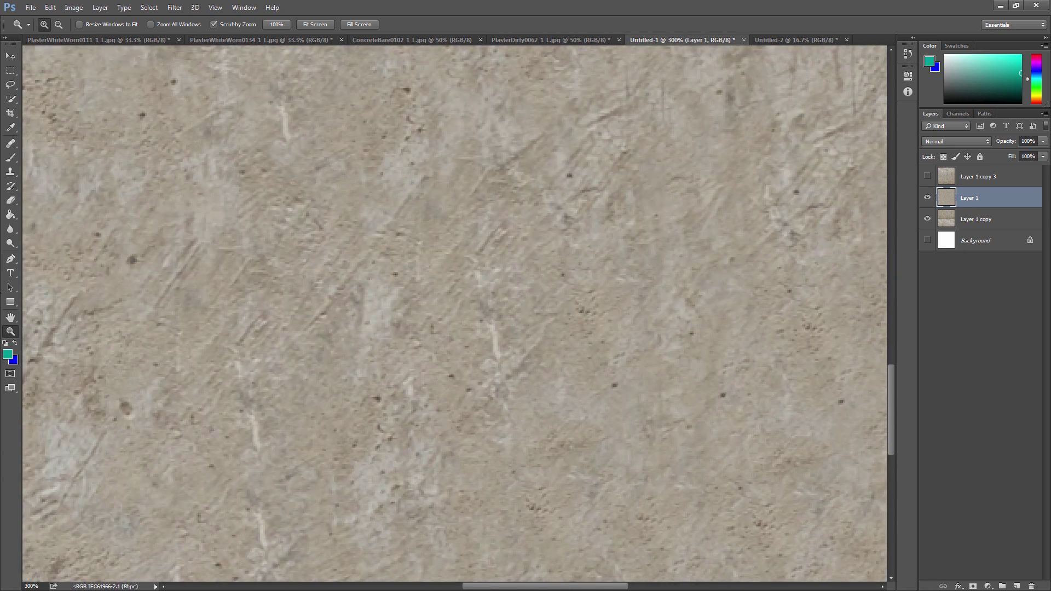
{"action": "key", "text": "ctrl+0"}
{"action": "key", "text": "ctrl+a"}
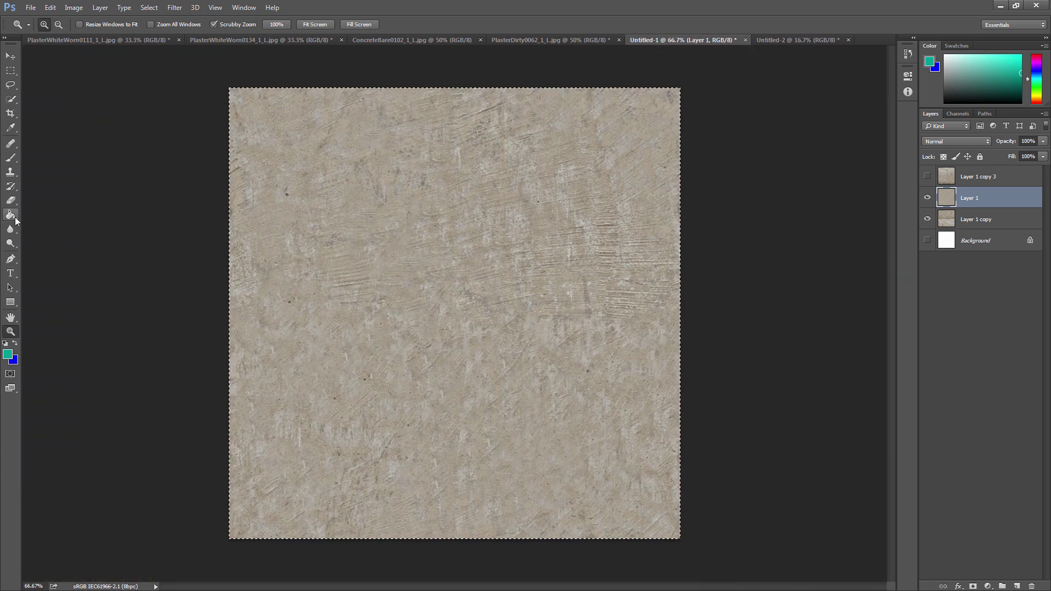
{"action": "left_click", "coordinate": [10, 172]}
{"action": "left_click", "coordinate": [496, 461], "text": "alt"}
{"action": "left_click_drag", "start_coordinate": [459, 473], "coordinate": [580, 471]}
{"action": "left_click", "coordinate": [480, 375]}
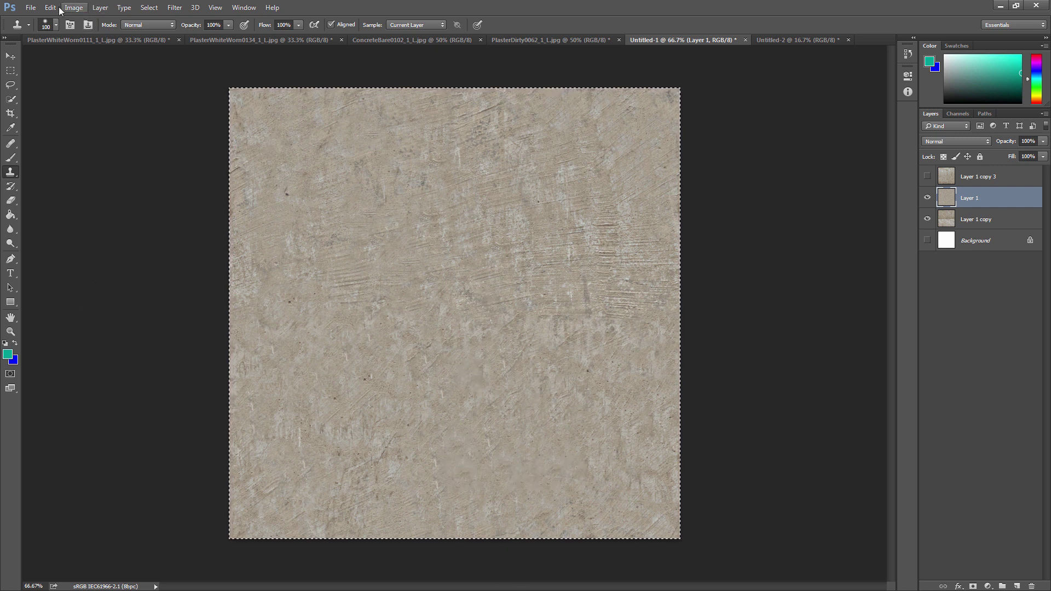
{"action": "left_click", "coordinate": [64, 9]}
{"action": "mouse_move", "coordinate": [51, 7]}
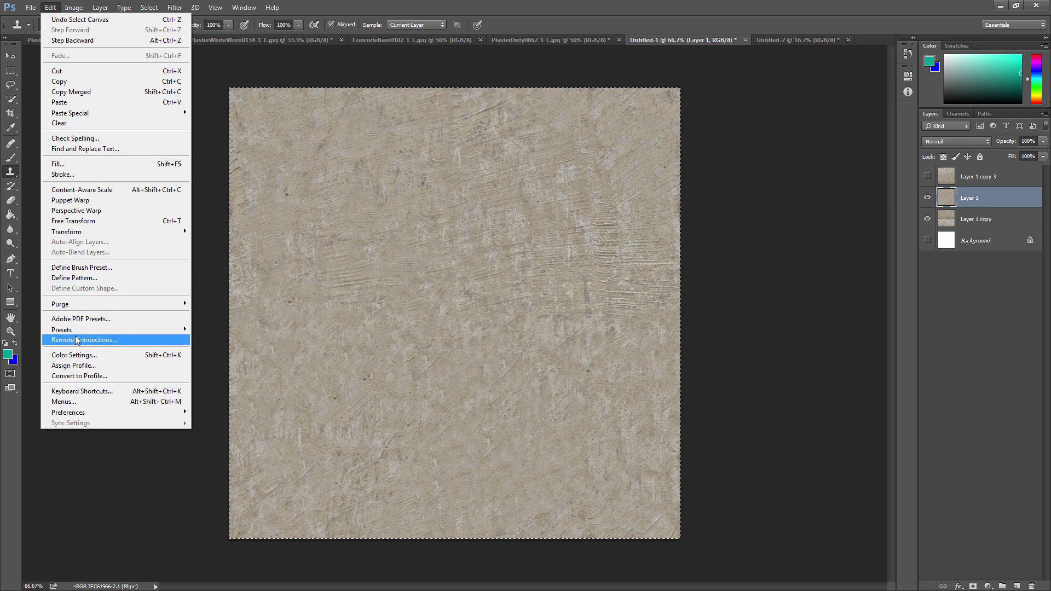
- Define the tile as Pattern 8 and paint-bucket fill Untitled-2 with it
{"action": "left_click", "coordinate": [82, 278]}
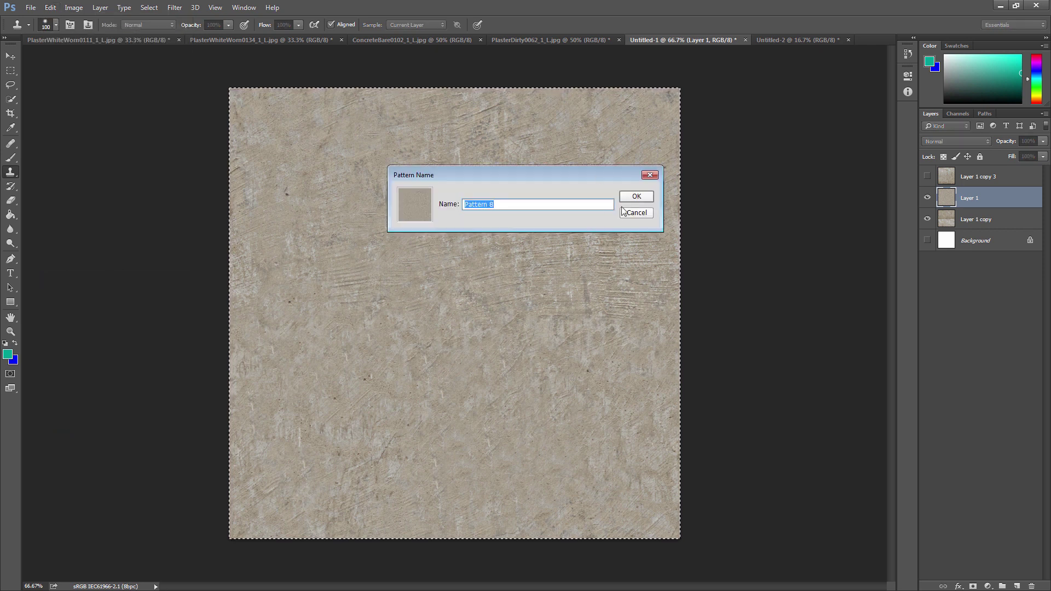
{"action": "left_click", "coordinate": [634, 196]}
{"action": "key", "text": "ctrl+Tab"}
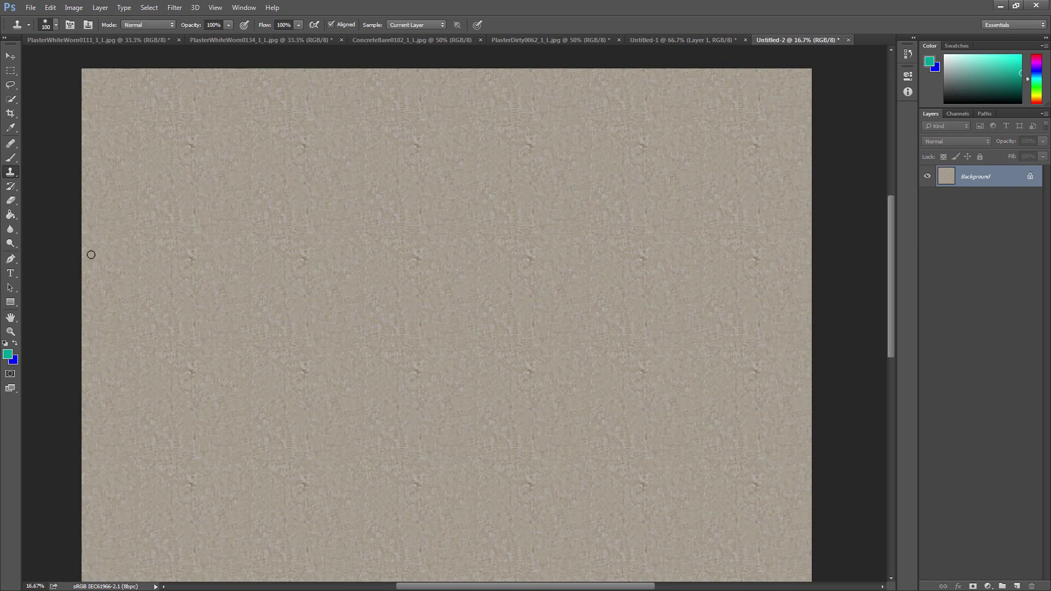
{"action": "left_click", "coordinate": [10, 215]}
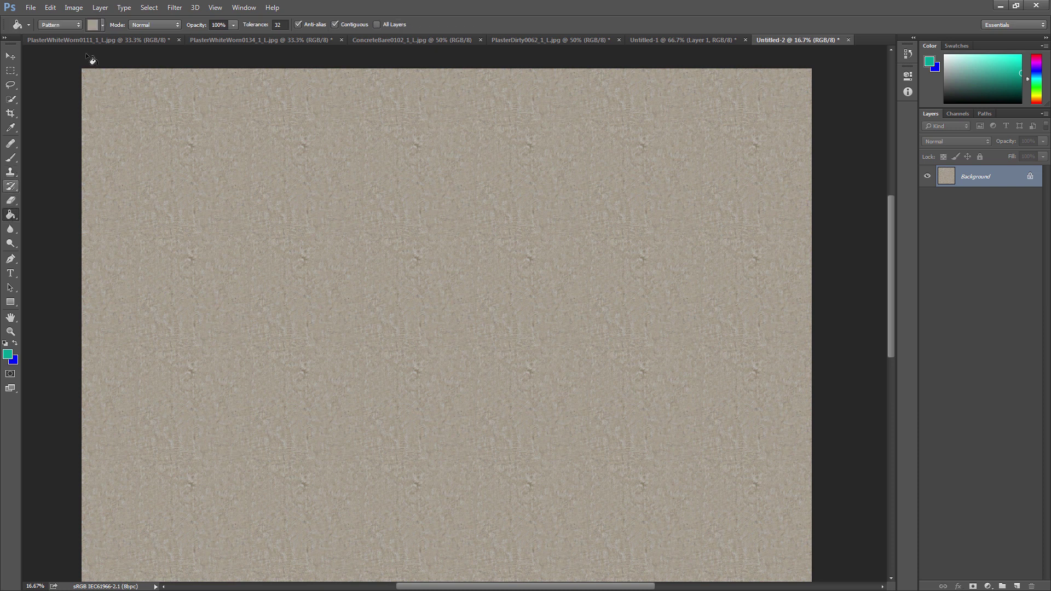
{"action": "left_click", "coordinate": [102, 24]}
{"action": "left_click", "coordinate": [61, 103]}
{"action": "left_click", "coordinate": [562, 332]}
{"action": "left_click", "coordinate": [561, 332]}
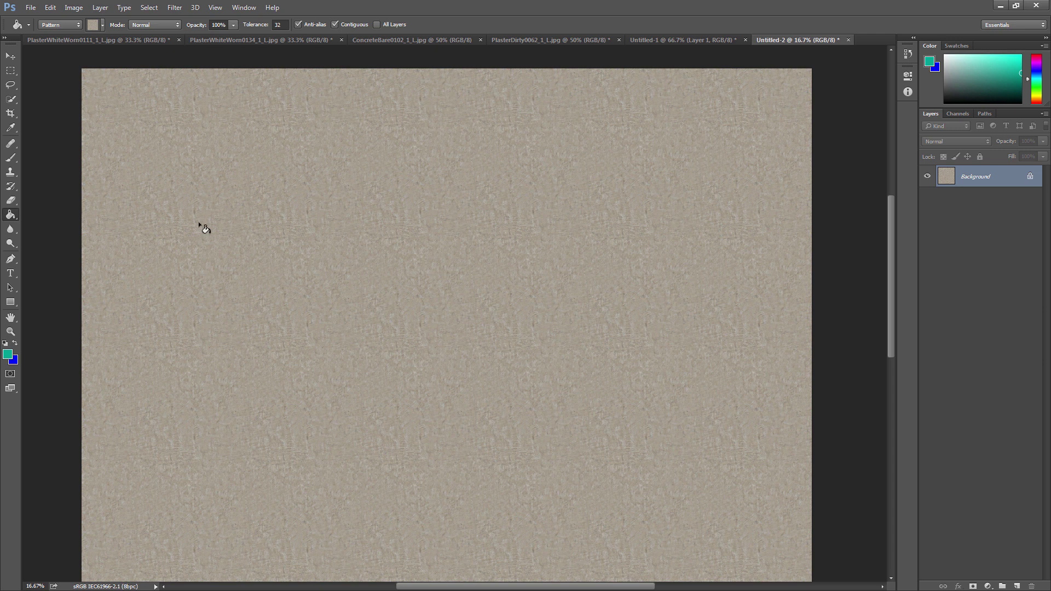
- Compare the tiled fill in Untitled-2 with the Untitled-1 source tile, scrolling across it
{"action": "scroll", "coordinate": [438, 272], "scroll_direction": "down", "scroll_amount": 3}
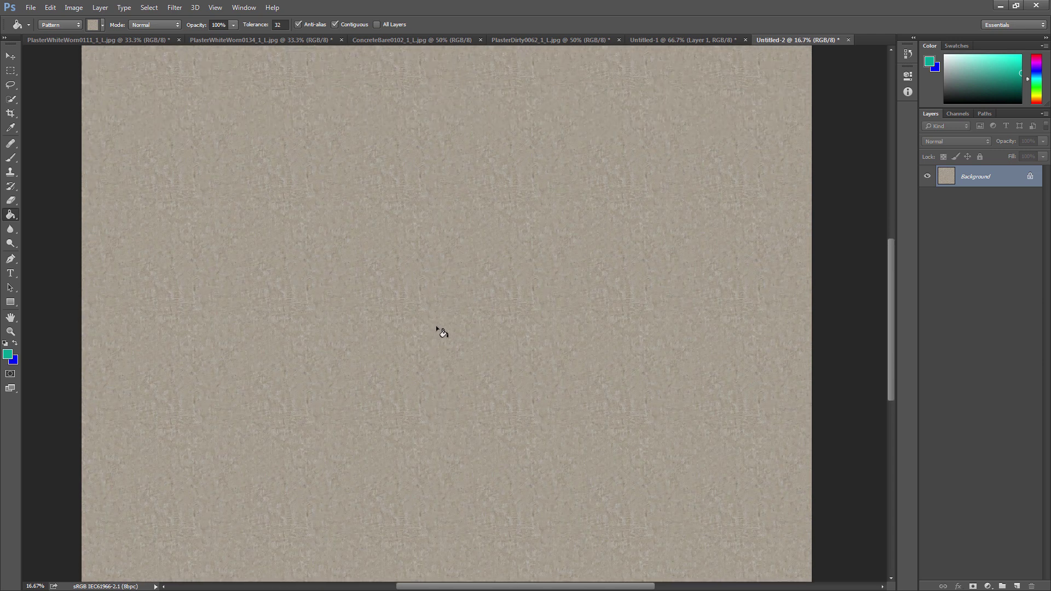
{"action": "scroll", "coordinate": [437, 327], "scroll_direction": "up", "scroll_amount": 2}
{"action": "scroll", "coordinate": [437, 327], "scroll_direction": "up", "scroll_amount": 2}
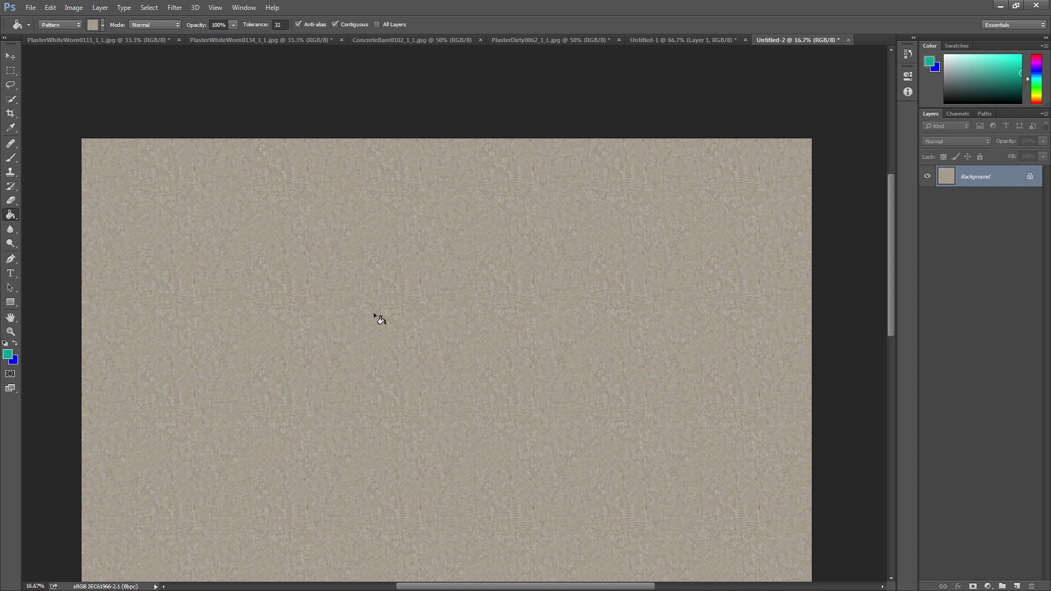
{"action": "left_click", "coordinate": [675, 40]}
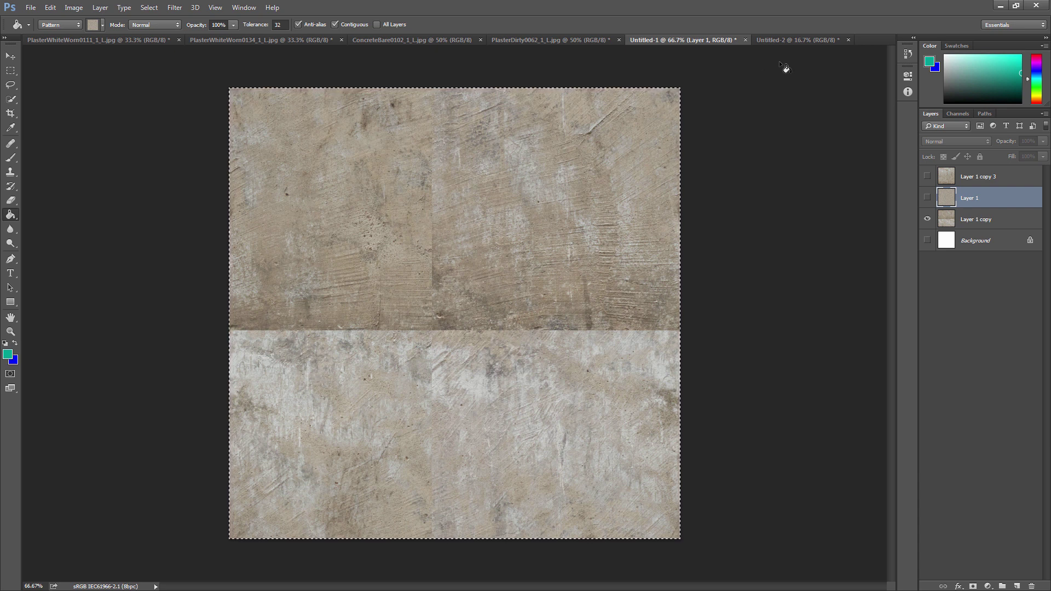
{"action": "left_click", "coordinate": [816, 40]}
{"action": "scroll", "coordinate": [274, 348], "scroll_direction": "down", "scroll_amount": 2}
{"action": "scroll", "coordinate": [273, 349], "scroll_direction": "down", "scroll_amount": 3}
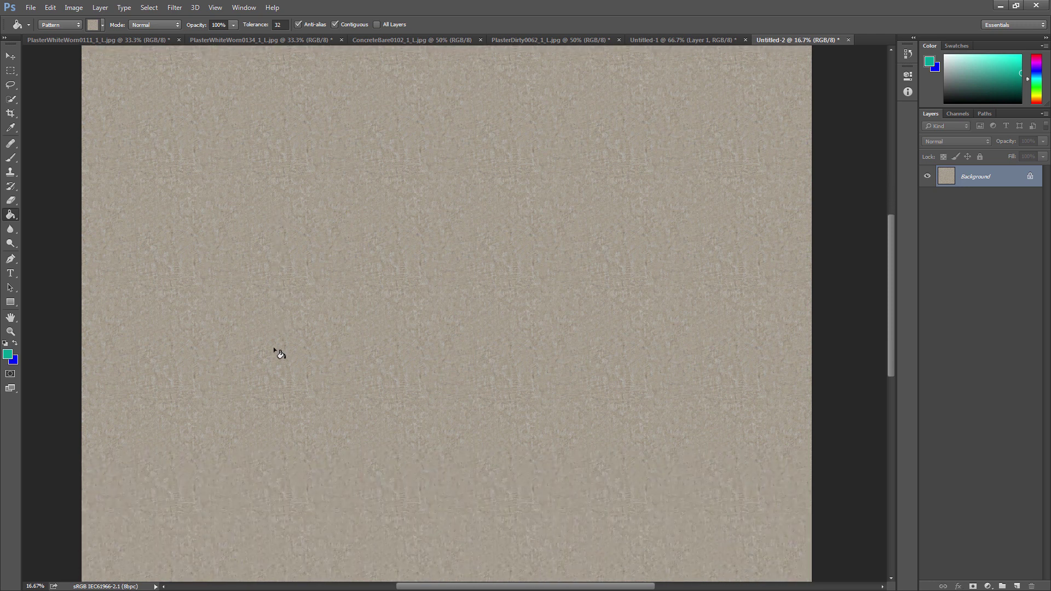
{"action": "scroll", "coordinate": [273, 349], "scroll_direction": "down", "scroll_amount": 1}
{"action": "scroll", "coordinate": [274, 349], "scroll_direction": "down", "scroll_amount": 1}
{"action": "scroll", "coordinate": [274, 349], "scroll_direction": "down", "scroll_amount": 1}
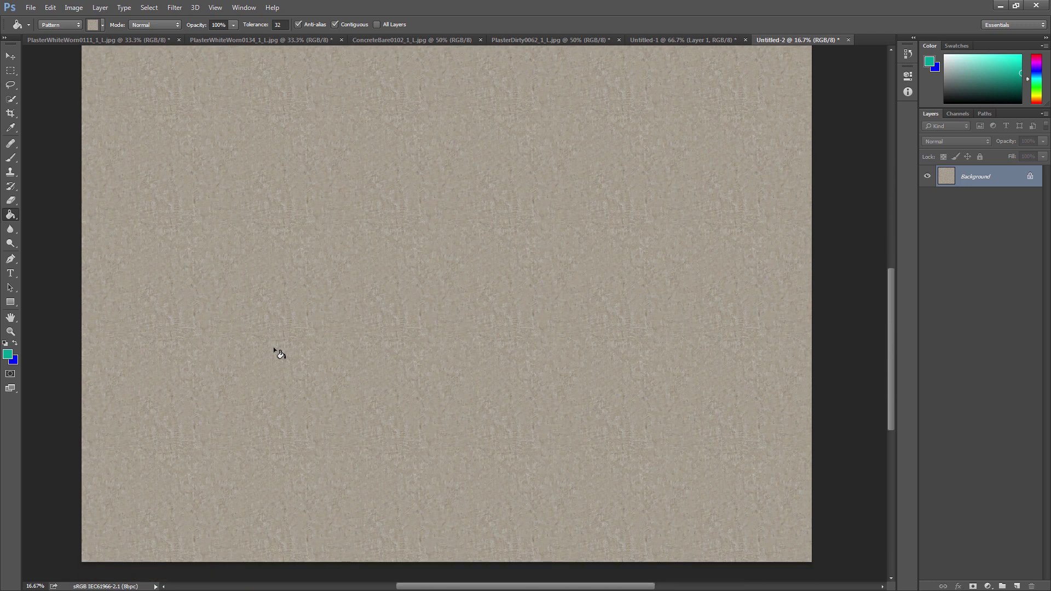
{"action": "scroll", "coordinate": [274, 349], "scroll_direction": "up", "scroll_amount": 1}
{"action": "scroll", "coordinate": [273, 348], "scroll_direction": "up", "scroll_amount": 2}
{"action": "scroll", "coordinate": [274, 348], "scroll_direction": "up", "scroll_amount": 2}
{"action": "scroll", "coordinate": [274, 349], "scroll_direction": "up", "scroll_amount": 2}
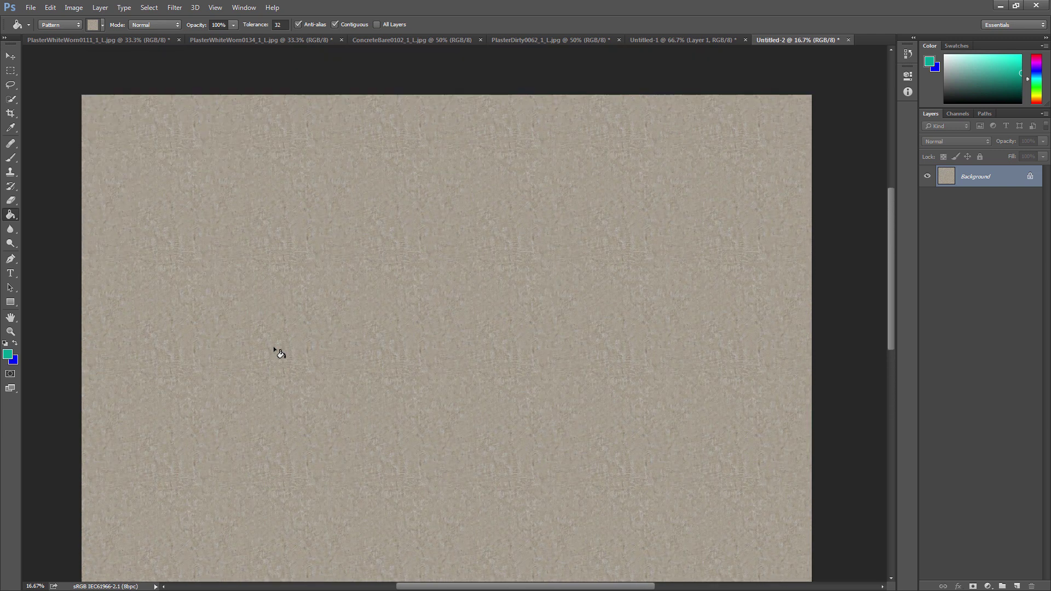
{"action": "scroll", "coordinate": [273, 348], "scroll_direction": "up", "scroll_amount": 1}
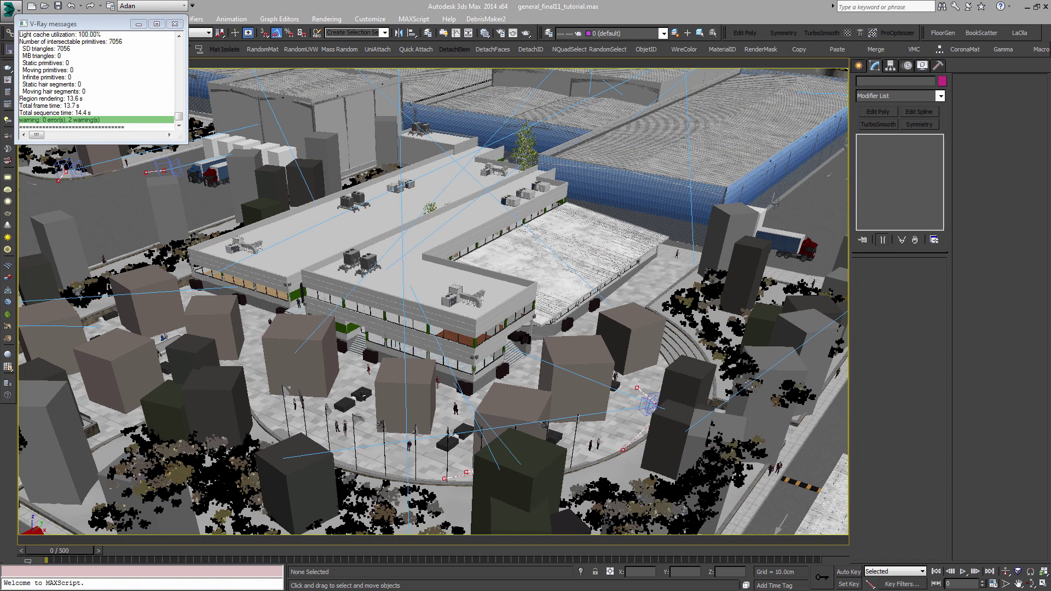
- Close the V-Ray messages window, select roof Object4039, and hide all cameras with Shift+C
{"action": "left_click", "coordinate": [176, 24]}
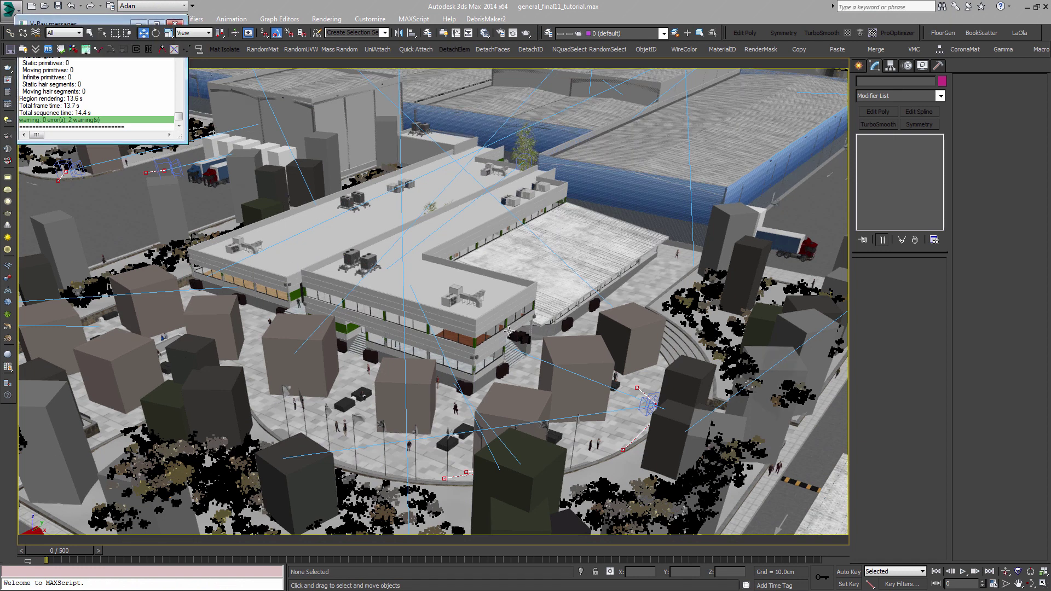
{"action": "left_click", "coordinate": [494, 287]}
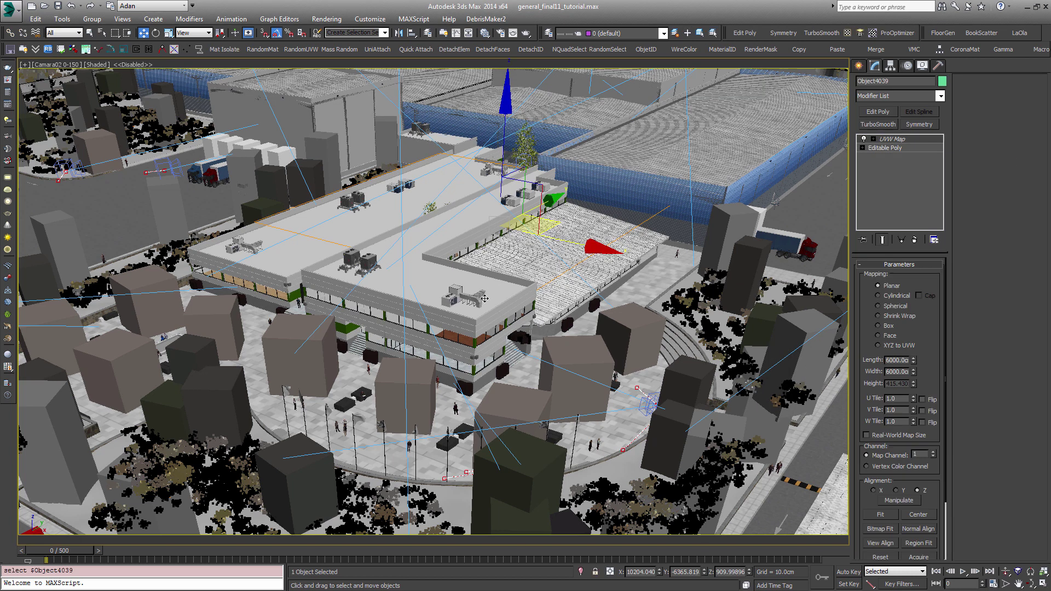
{"action": "key", "text": "shift+c"}
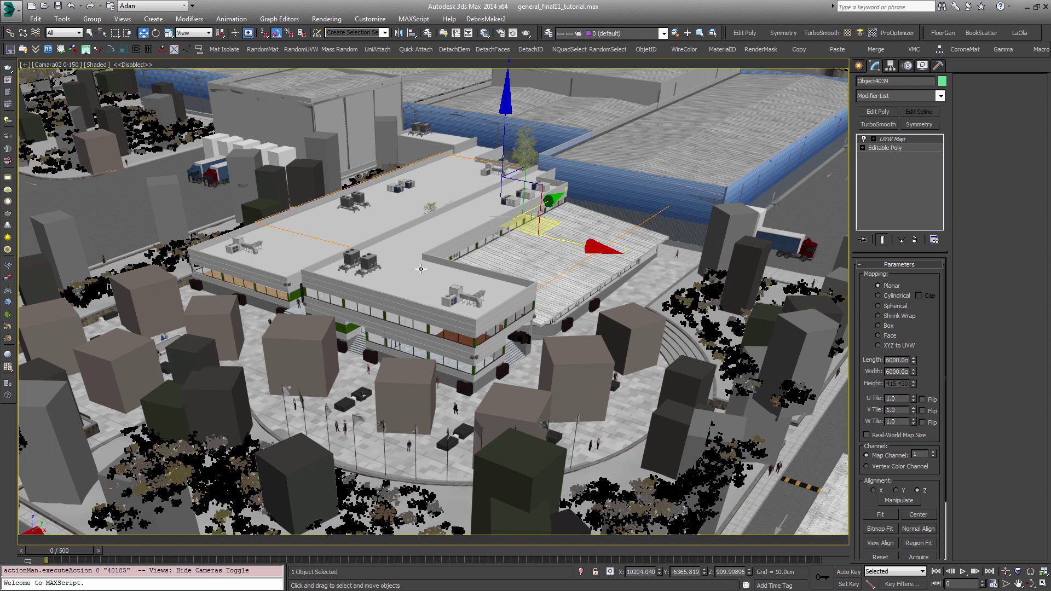
- Select Shape202, frame it, and orbit and pan the view toward the parking lot
{"action": "left_click", "coordinate": [456, 408]}
{"action": "key", "text": "t"}
{"action": "scroll", "coordinate": [465, 383], "scroll_direction": "down", "scroll_amount": 3}
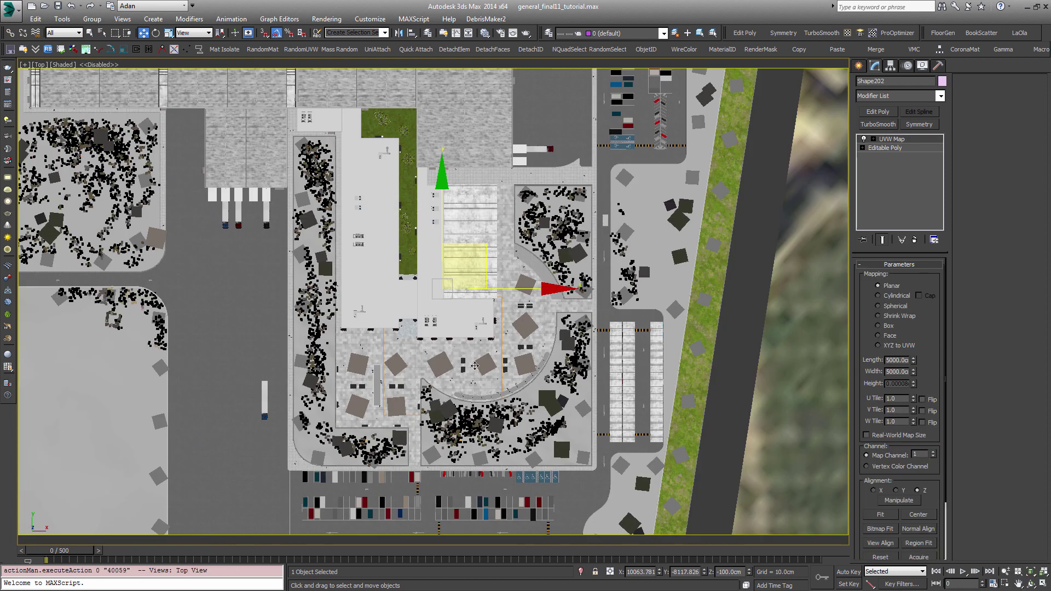
{"action": "scroll", "coordinate": [481, 388], "scroll_direction": "down", "scroll_amount": 2}
{"action": "scroll", "coordinate": [482, 391], "scroll_direction": "down", "scroll_amount": 2}
{"action": "mouse_move", "coordinate": [458, 366]}
{"action": "middle_mouse_down", "text": "alt"}
{"action": "mouse_move", "coordinate": [456, 347]}
{"action": "mouse_move", "coordinate": [466, 362]}
{"action": "mouse_move", "coordinate": [388, 368]}
{"action": "middle_mouse_up", "text": "alt"}
{"action": "key", "text": "z"}
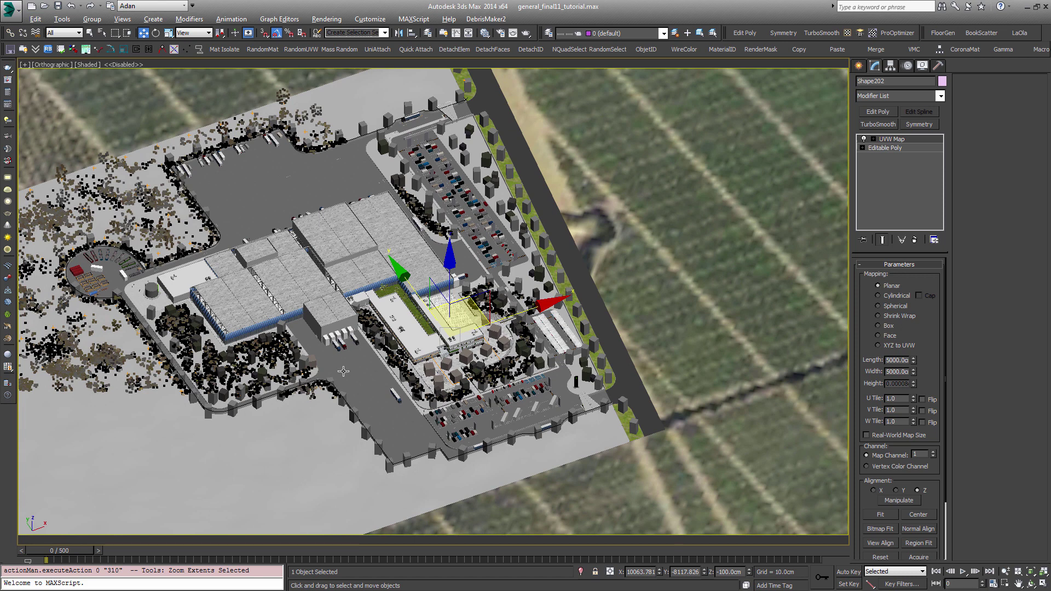
{"action": "mouse_move", "coordinate": [426, 219]}
{"action": "middle_mouse_down", "text": "alt"}
{"action": "mouse_move", "coordinate": [286, 232]}
{"action": "mouse_move", "coordinate": [773, 445]}
{"action": "middle_mouse_up", "text": "alt"}
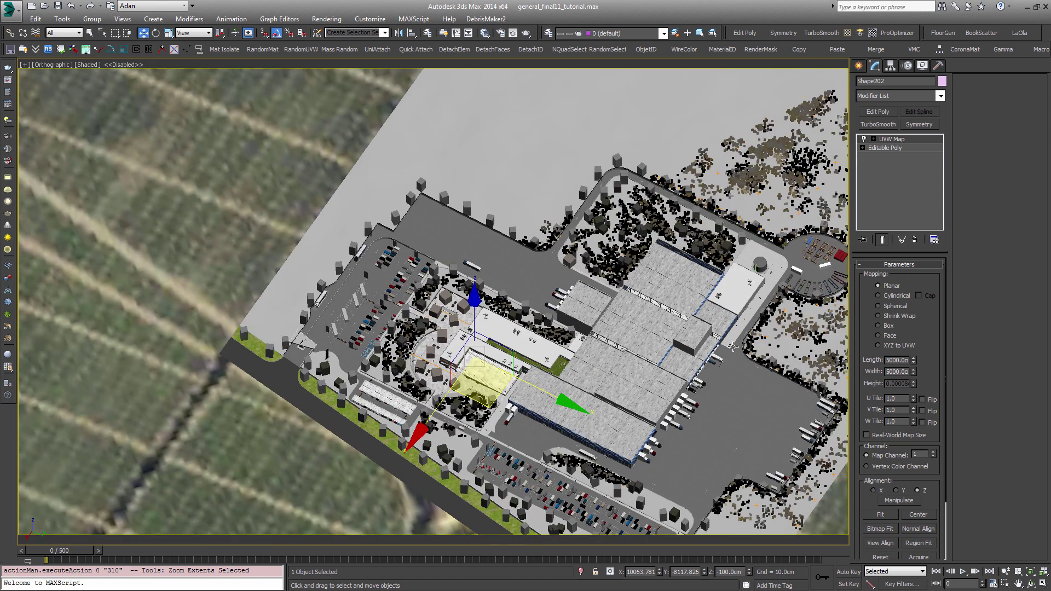
{"action": "scroll", "coordinate": [447, 328], "scroll_direction": "up", "scroll_amount": 1}
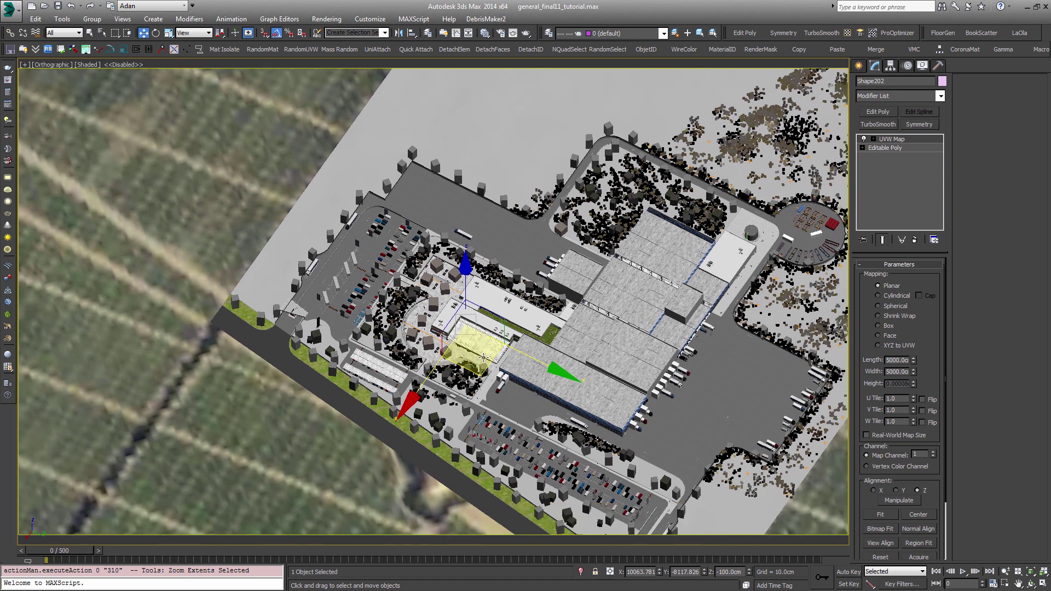
{"action": "scroll", "coordinate": [447, 328], "scroll_direction": "up", "scroll_amount": 2}
{"action": "scroll", "coordinate": [447, 328], "scroll_direction": "up", "scroll_amount": 2}
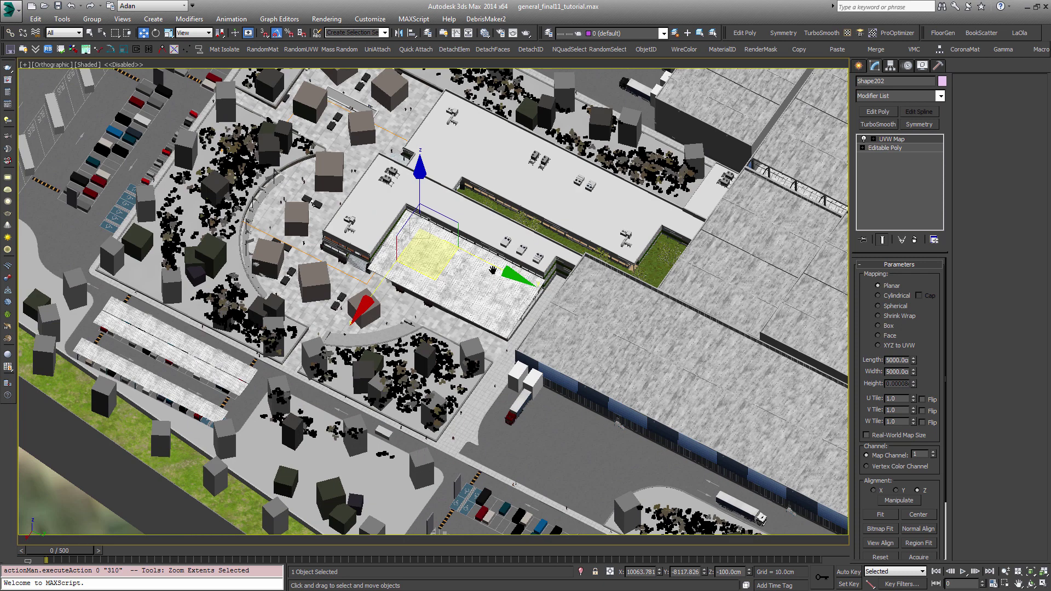
{"action": "middle_click_drag", "start_coordinate": [447, 328], "coordinate": [535, 180]}
{"action": "scroll", "coordinate": [447, 325], "scroll_direction": "up", "scroll_amount": 3}
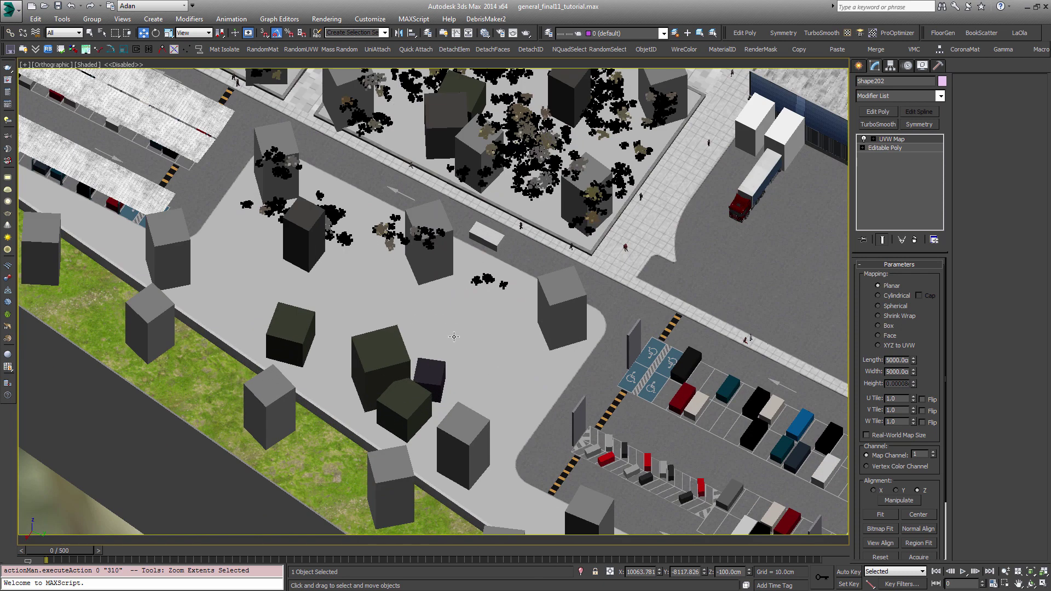
- Isolate the Cesped grass object and view it through VRayCam001
{"action": "left_click", "coordinate": [496, 341]}
{"action": "key", "text": "alt+q"}
{"action": "mouse_move", "coordinate": [524, 312]}
{"action": "middle_mouse_down", "text": "alt"}
{"action": "mouse_move", "coordinate": [502, 318]}
{"action": "mouse_move", "coordinate": [513, 346]}
{"action": "middle_mouse_up", "text": "alt"}
{"action": "scroll", "coordinate": [523, 333], "scroll_direction": "up", "scroll_amount": 2}
{"action": "key", "text": "c"}
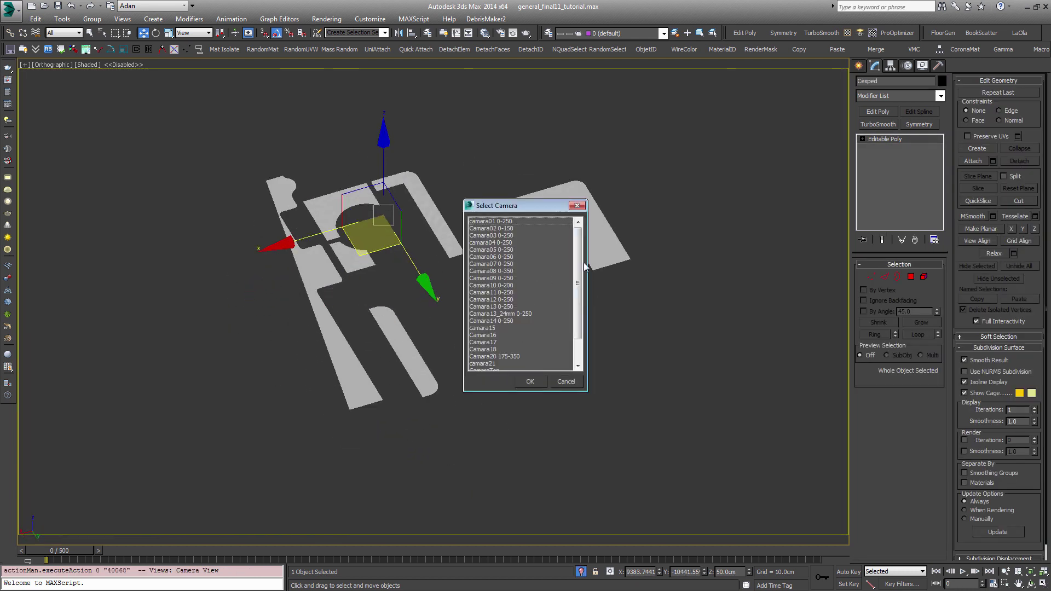
{"action": "scroll", "coordinate": [498, 367], "scroll_direction": "down", "scroll_amount": 5}
{"action": "double_click", "coordinate": [491, 364]}
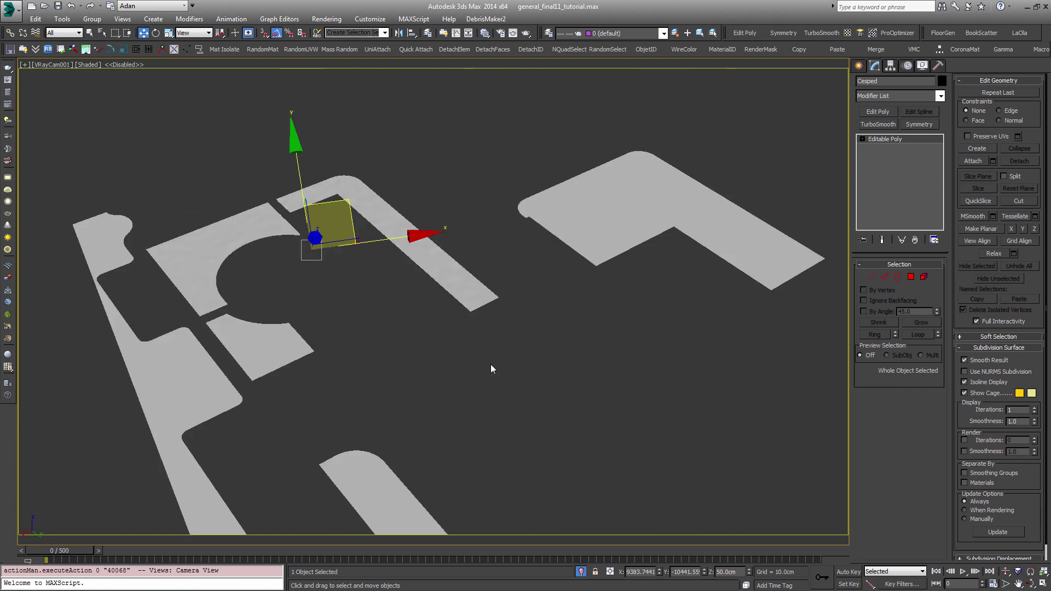
{"action": "key", "text": "m"}
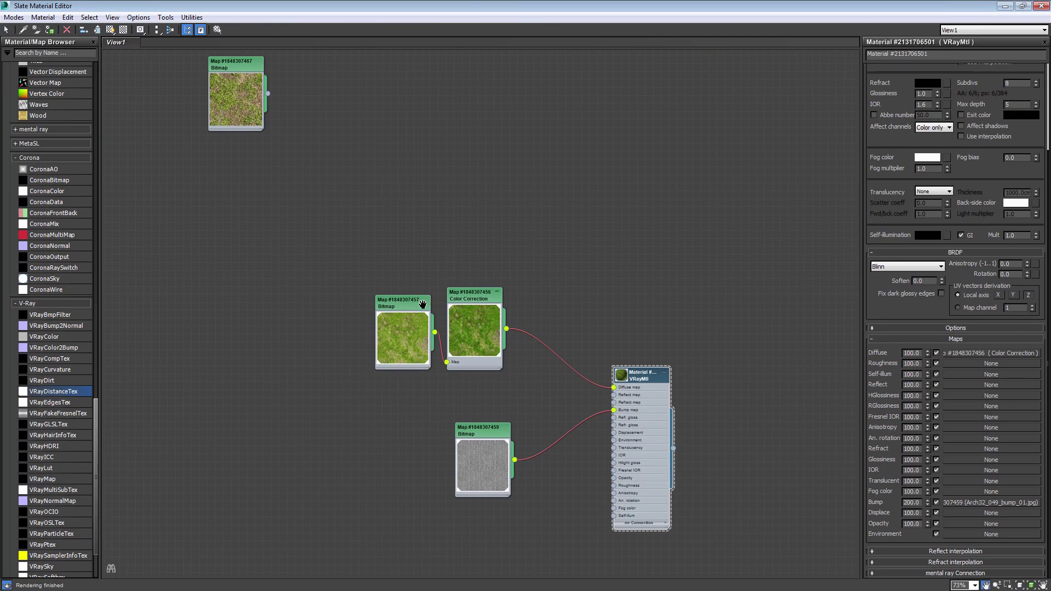
{"action": "middle_click_drag", "start_coordinate": [422, 304], "coordinate": [269, 267]}
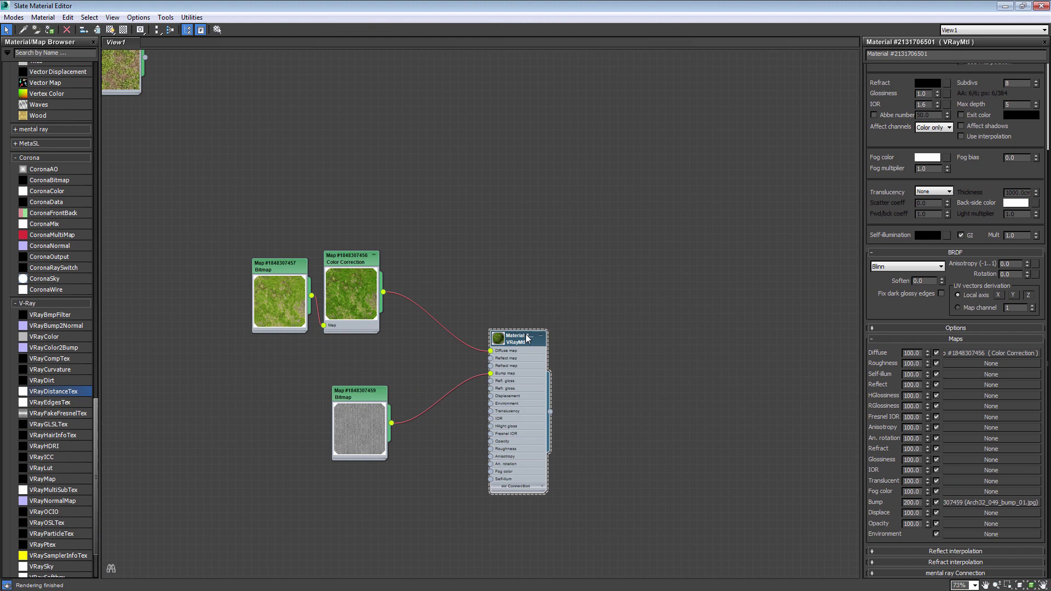
{"action": "scroll", "coordinate": [535, 361], "scroll_direction": "up", "scroll_amount": 1}
{"action": "double_click", "coordinate": [222, 272]}
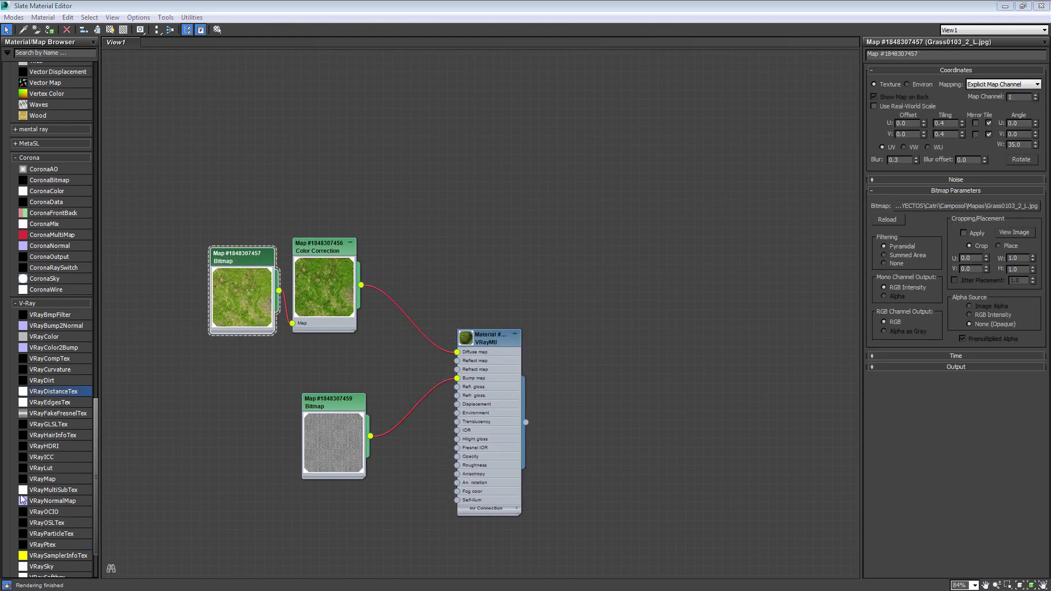
{"action": "left_click", "coordinate": [1014, 232]}
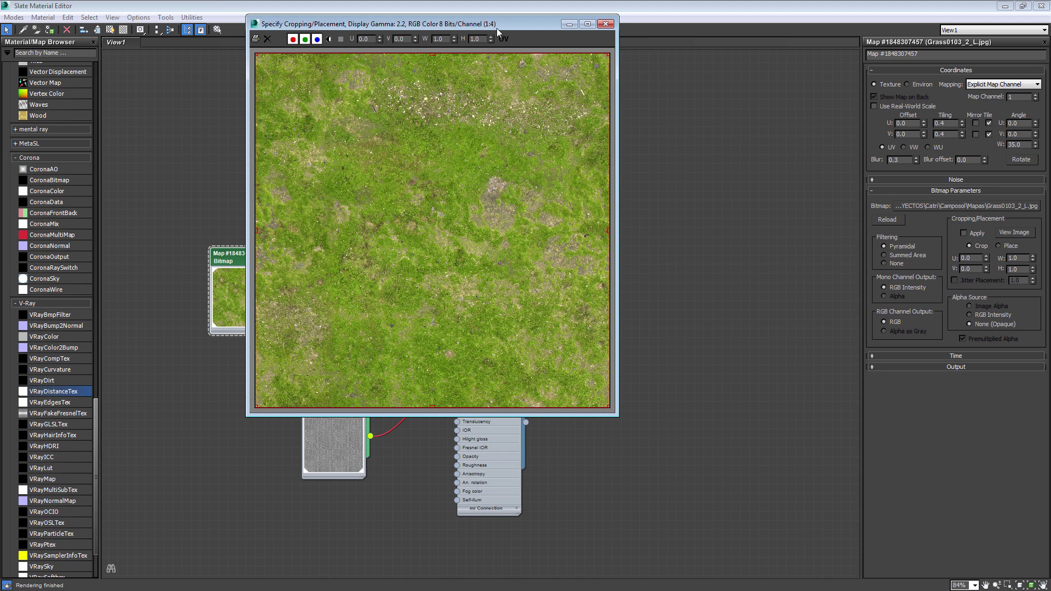
{"action": "left_click_drag", "start_coordinate": [590, 452], "coordinate": [706, 531]}
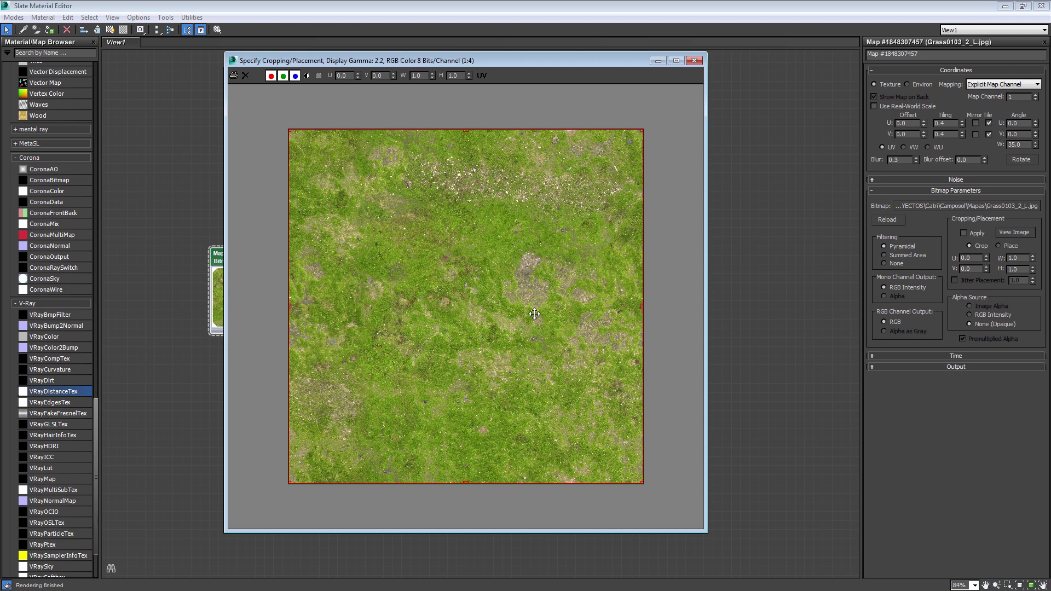
{"action": "left_click", "coordinate": [694, 60]}
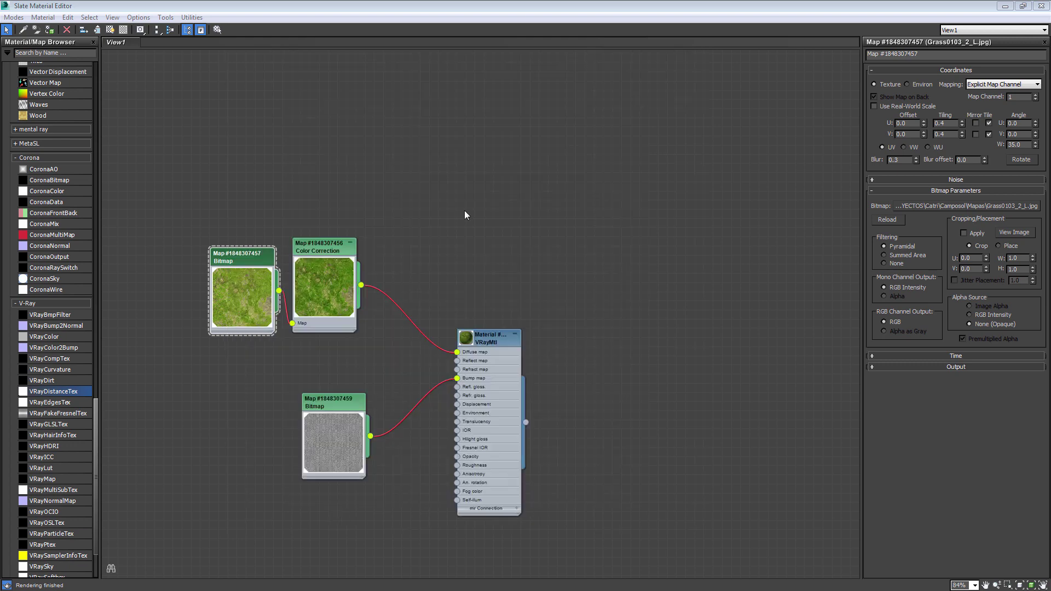
{"action": "key", "text": "shift+q"}
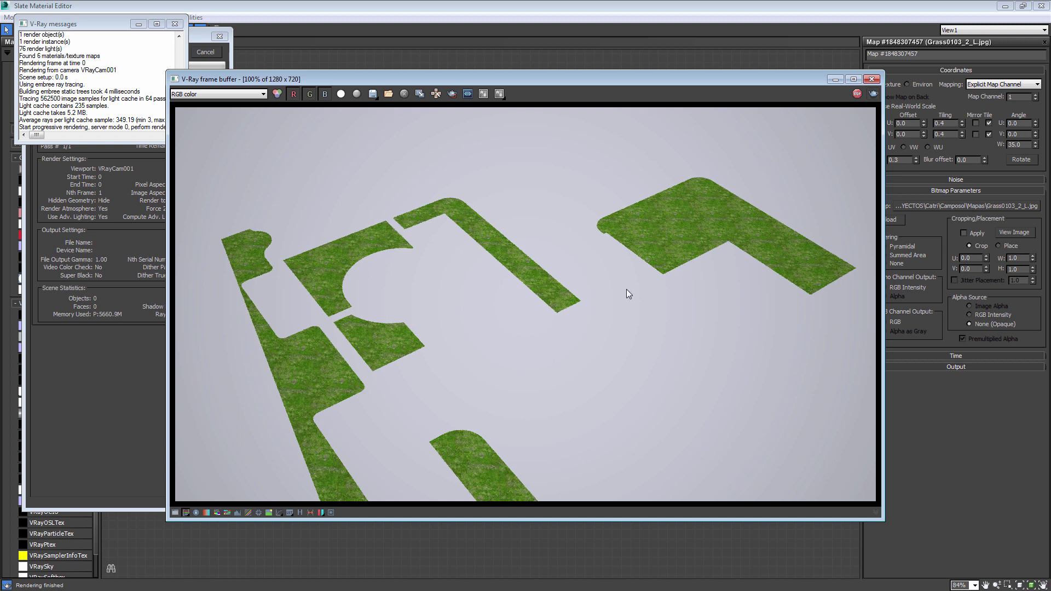
{"action": "scroll", "coordinate": [759, 218], "scroll_direction": "up", "scroll_amount": 2}
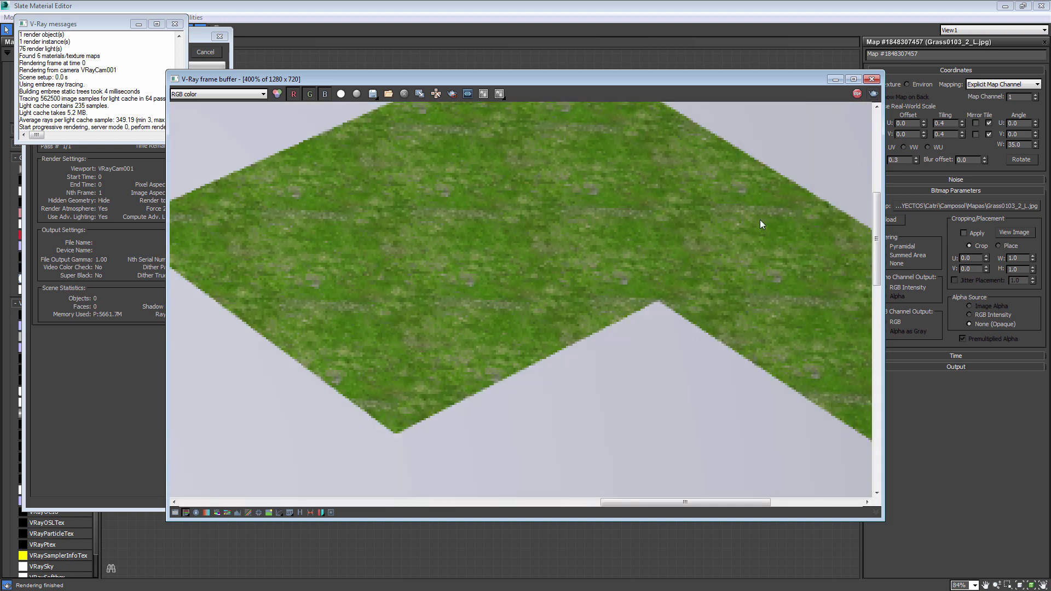
{"action": "scroll", "coordinate": [654, 248], "scroll_direction": "down", "scroll_amount": 1}
{"action": "scroll", "coordinate": [645, 248], "scroll_direction": "down", "scroll_amount": 1}
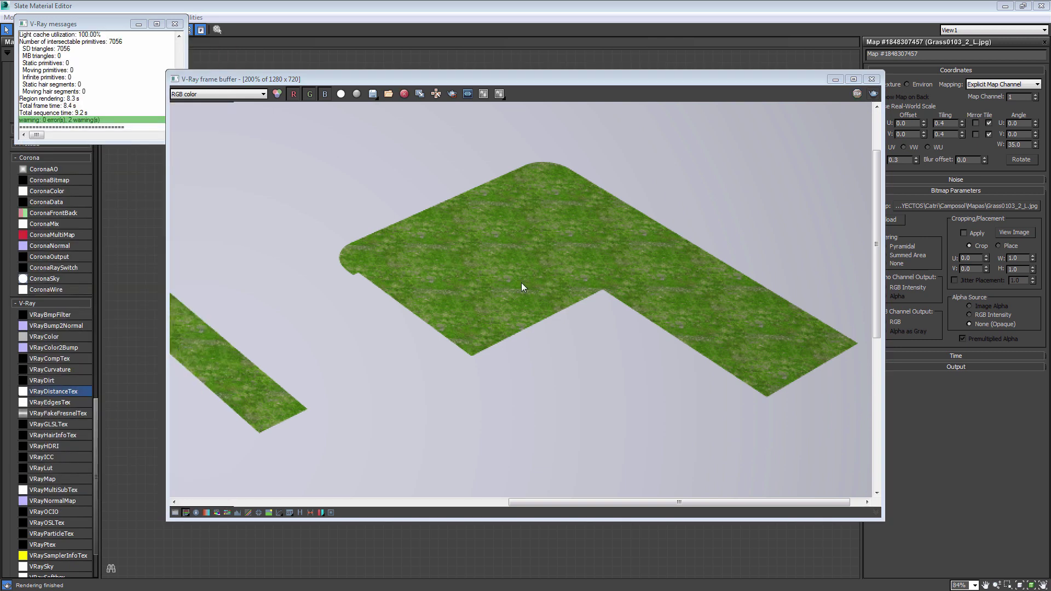
{"action": "mouse_move", "coordinate": [531, 240]}
{"action": "middle_mouse_down"}
{"action": "mouse_move", "coordinate": [625, 288]}
{"action": "mouse_move", "coordinate": [547, 311]}
{"action": "mouse_move", "coordinate": [447, 221]}
{"action": "middle_mouse_up"}
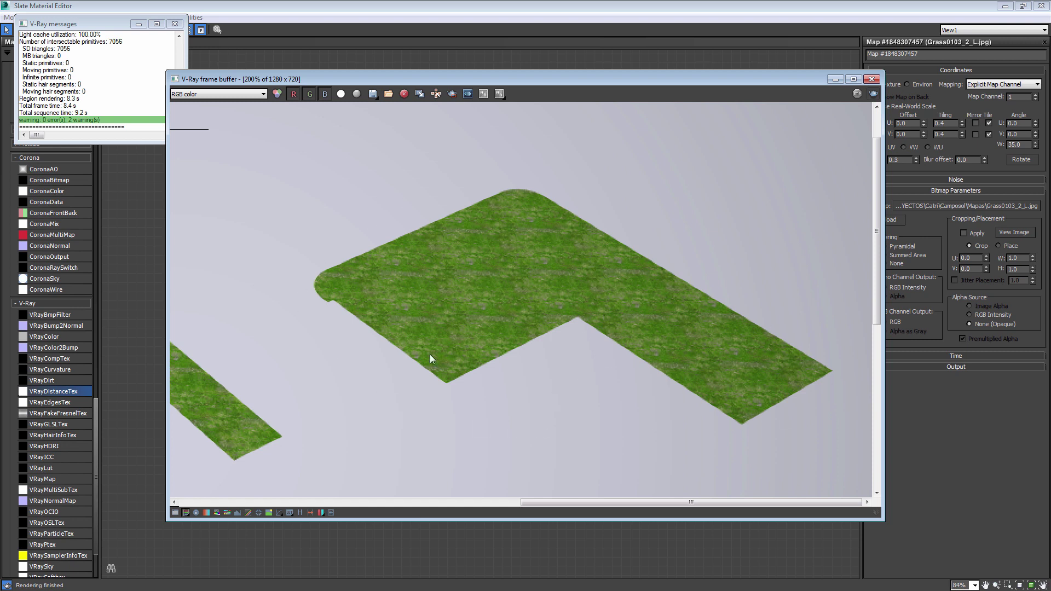
{"action": "left_click", "coordinate": [871, 78]}
- Move the grasshq_summer1 texture nodes near the material and preview the bitmap
{"action": "scroll", "coordinate": [563, 275], "scroll_direction": "down", "scroll_amount": 3}
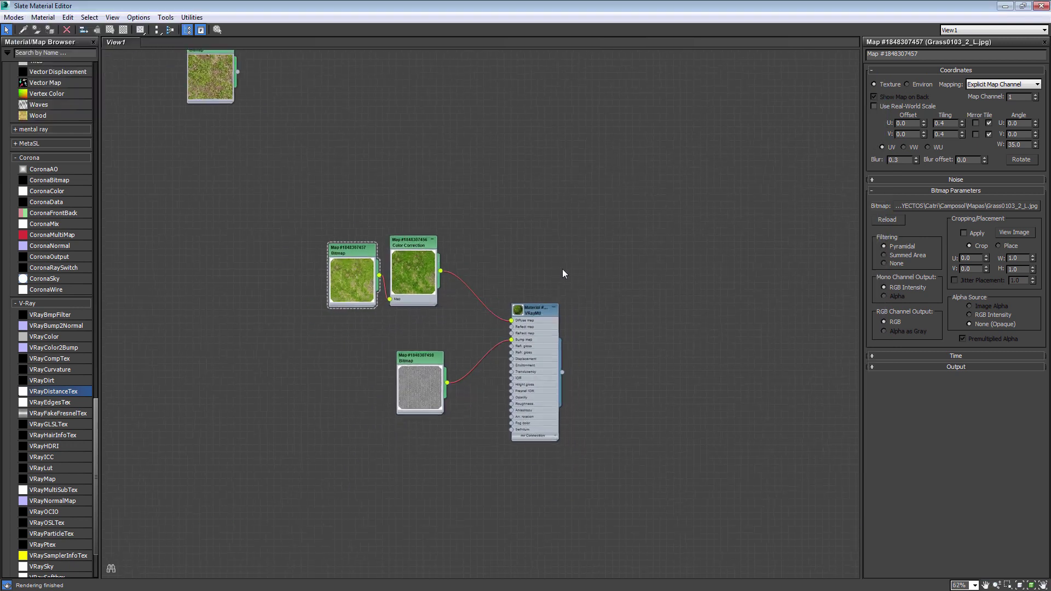
{"action": "scroll", "coordinate": [399, 218], "scroll_direction": "down", "scroll_amount": 2}
{"action": "middle_click_drag", "start_coordinate": [327, 85], "coordinate": [343, 153]}
{"action": "left_click_drag", "start_coordinate": [343, 153], "coordinate": [502, 315]}
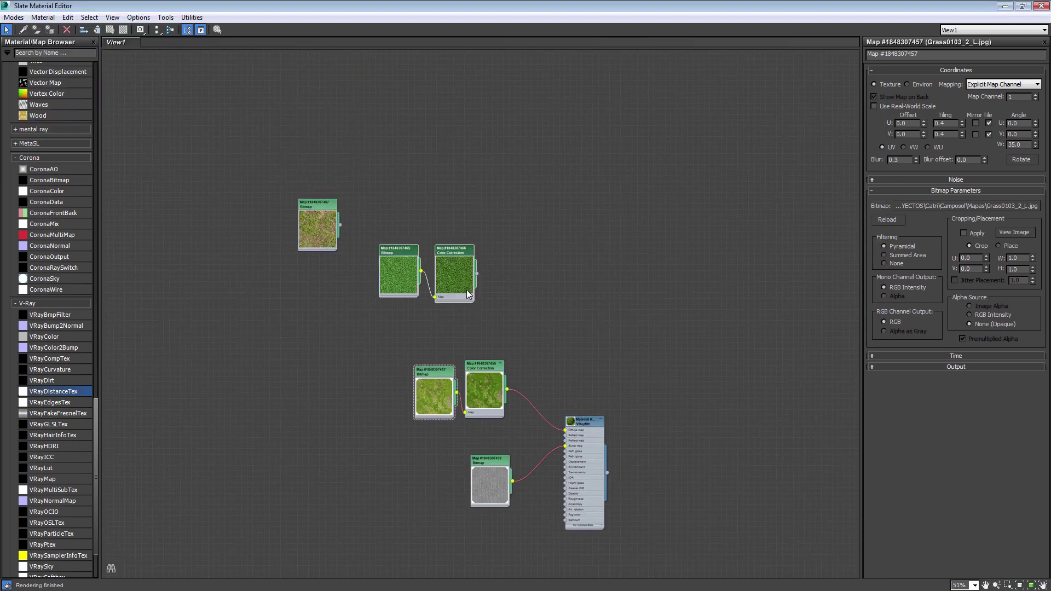
{"action": "scroll", "coordinate": [503, 316], "scroll_direction": "up", "scroll_amount": 3}
{"action": "left_click", "coordinate": [400, 282]}
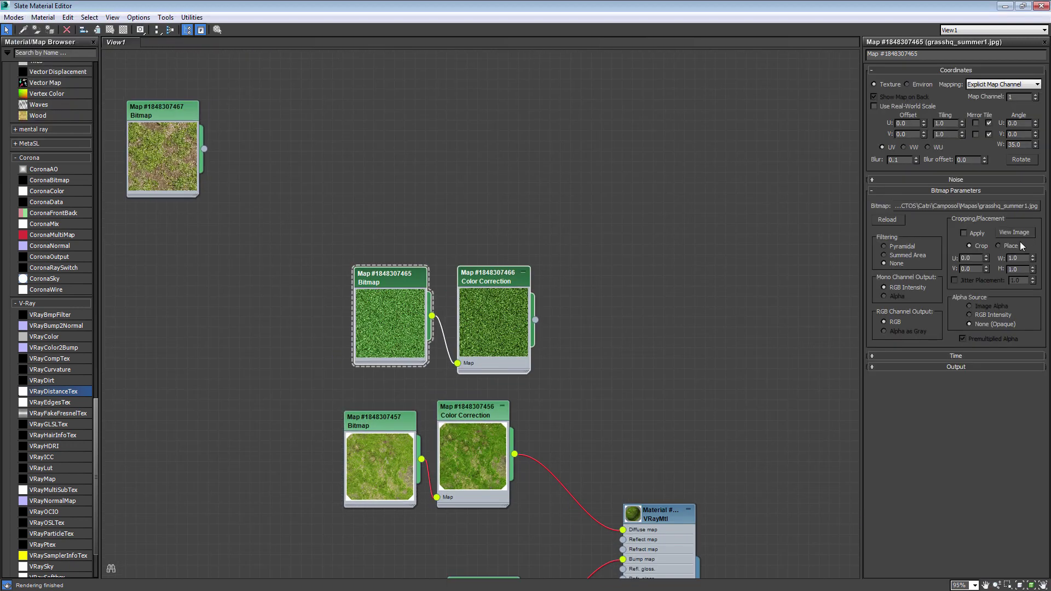
{"action": "left_click", "coordinate": [1015, 232]}
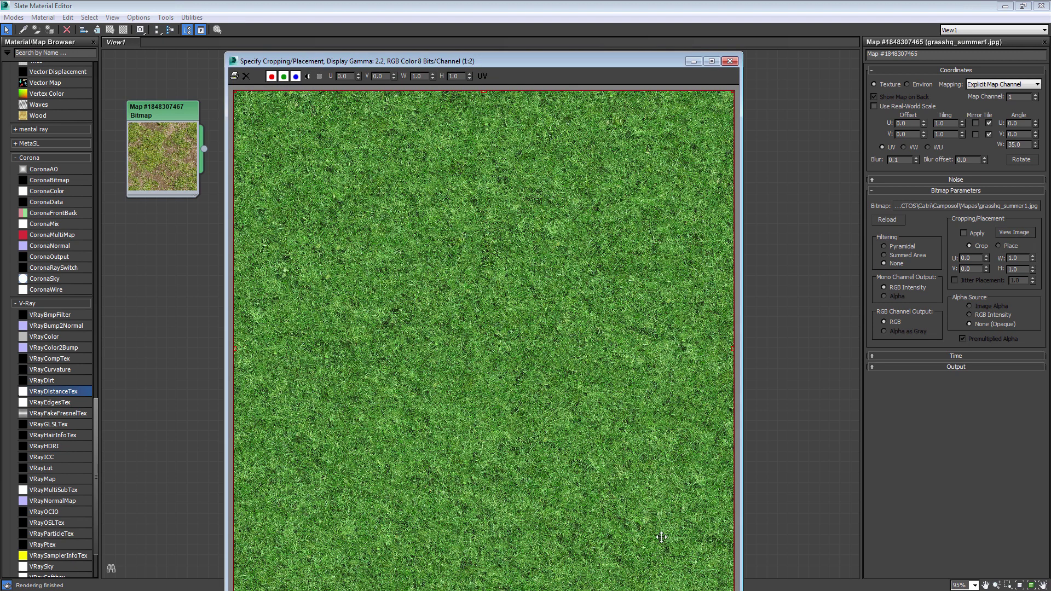
{"action": "left_click", "coordinate": [730, 61]}
- Wire the new colour correction into the VRayMtl Diffuse map with a -15 hue shift
{"action": "middle_click_drag", "start_coordinate": [620, 303], "coordinate": [492, 97]}
{"action": "scroll", "coordinate": [492, 98], "scroll_direction": "up", "scroll_amount": 2}
{"action": "left_click_drag", "start_coordinate": [396, 159], "coordinate": [499, 406]}
{"action": "left_click", "coordinate": [347, 162]}
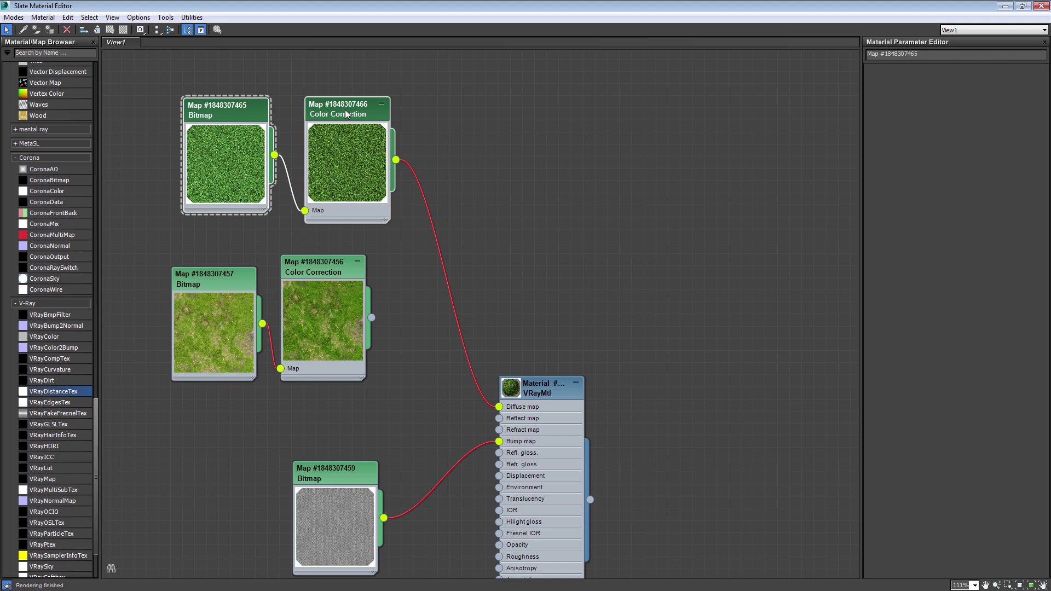
{"action": "type", "text": "-15"}
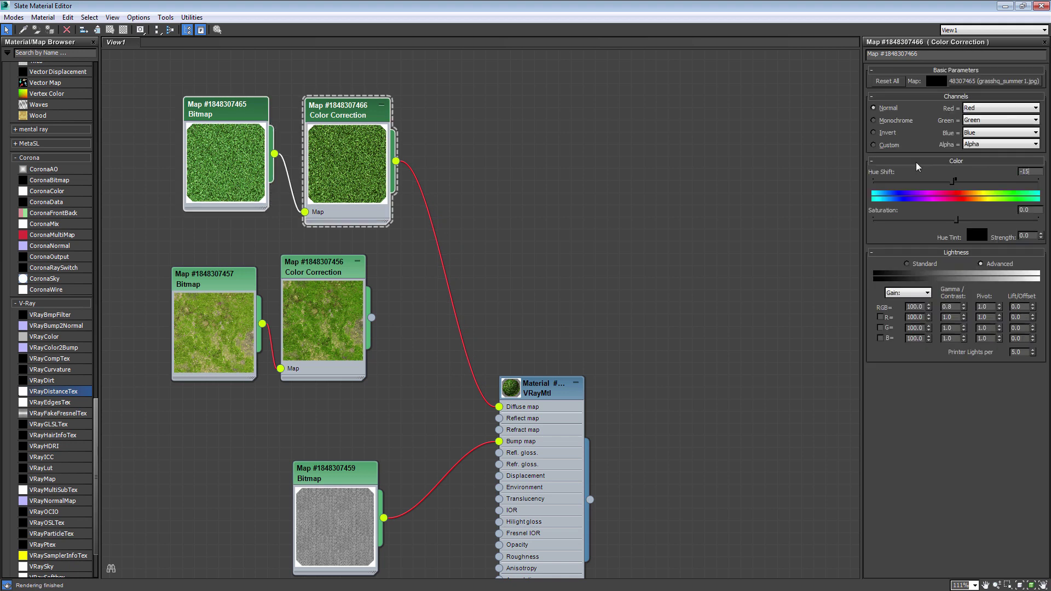
{"action": "key", "text": "Return"}
- Render the scene and inspect the L-shaped grass patch before closing the frame buffer
{"action": "key", "text": "shift+q"}
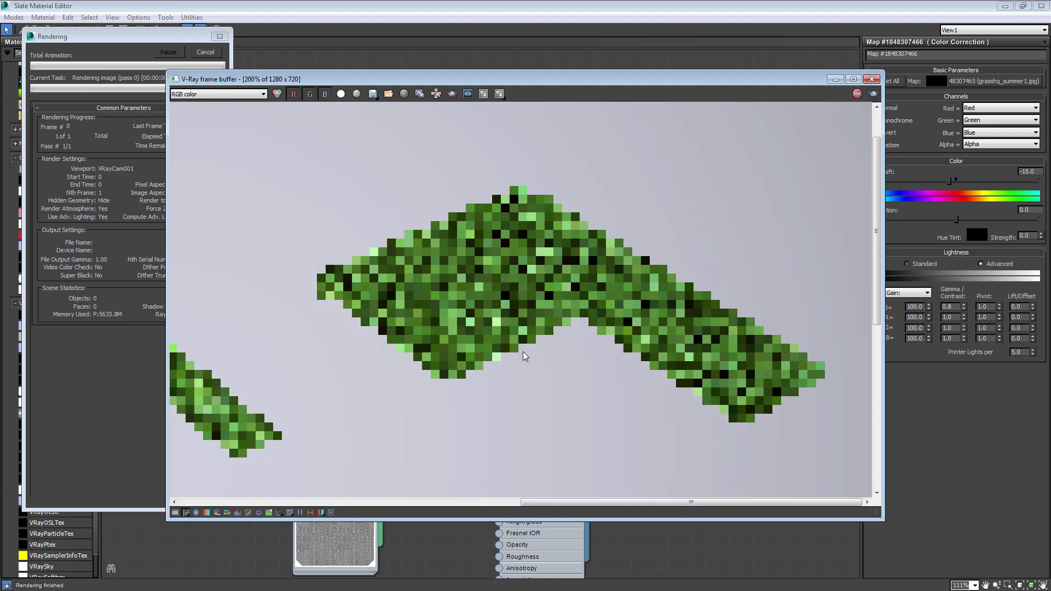
{"action": "scroll", "coordinate": [515, 361], "scroll_direction": "down", "scroll_amount": 1}
{"action": "scroll", "coordinate": [688, 266], "scroll_direction": "up", "scroll_amount": 1}
{"action": "middle_click_drag", "start_coordinate": [680, 246], "coordinate": [601, 270]}
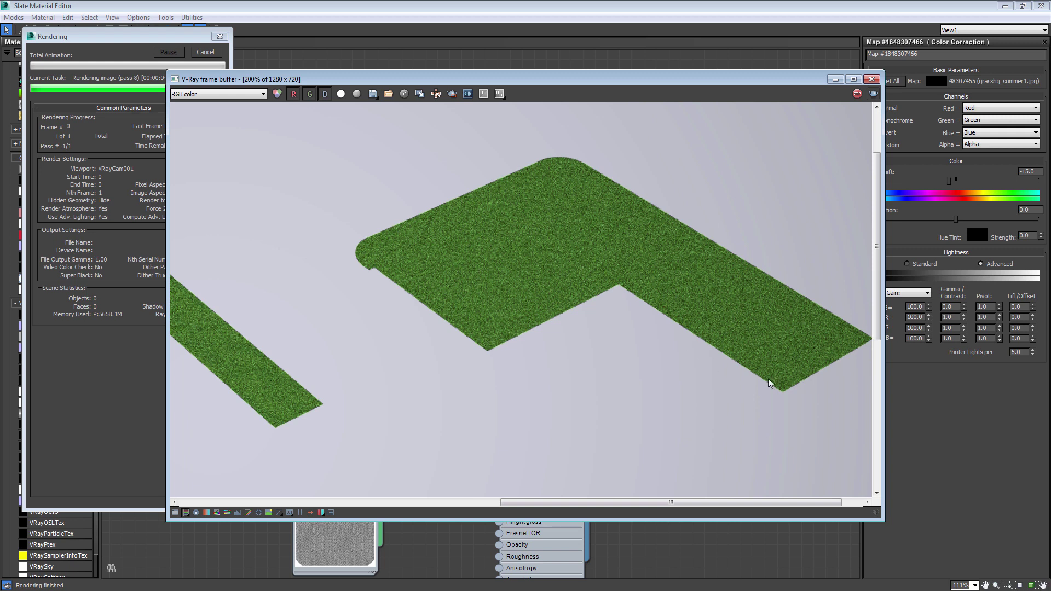
{"action": "middle_click_drag", "start_coordinate": [547, 230], "coordinate": [496, 254]}
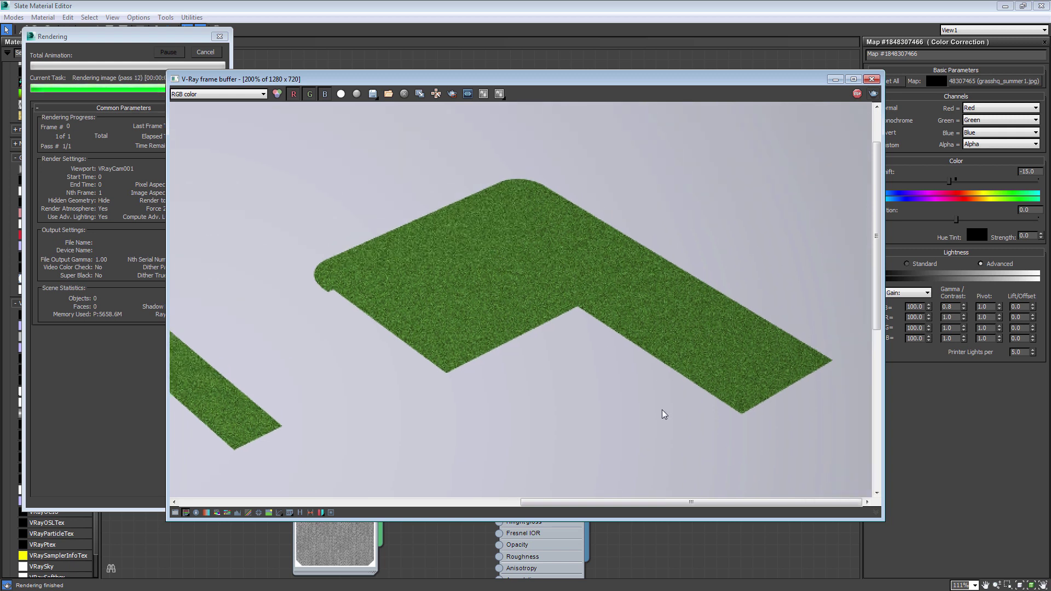
{"action": "scroll", "coordinate": [549, 412], "scroll_direction": "down", "scroll_amount": 1}
{"action": "scroll", "coordinate": [688, 228], "scroll_direction": "up", "scroll_amount": 1}
{"action": "mouse_move", "coordinate": [688, 227]}
{"action": "middle_mouse_down"}
{"action": "mouse_move", "coordinate": [669, 302]}
{"action": "mouse_move", "coordinate": [511, 368]}
{"action": "middle_mouse_up"}
{"action": "scroll", "coordinate": [688, 289], "scroll_direction": "up", "scroll_amount": 1}
{"action": "scroll", "coordinate": [579, 352], "scroll_direction": "down", "scroll_amount": 1}
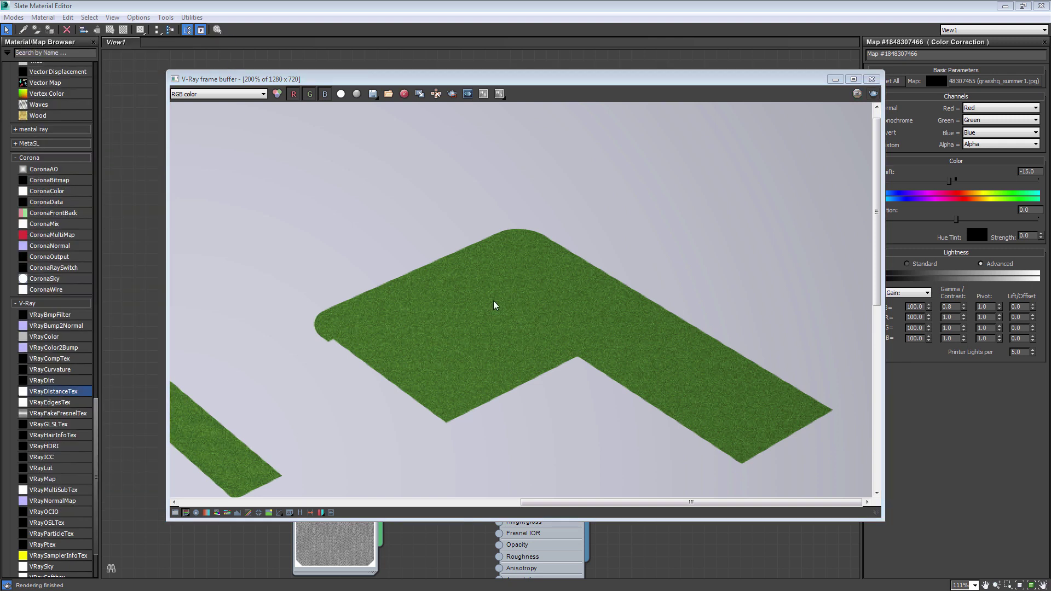
{"action": "left_click", "coordinate": [872, 79]}
- Undo twice to remove the Diffuse map wire and the node repositioning
{"action": "scroll", "coordinate": [519, 318], "scroll_direction": "down", "scroll_amount": 3}
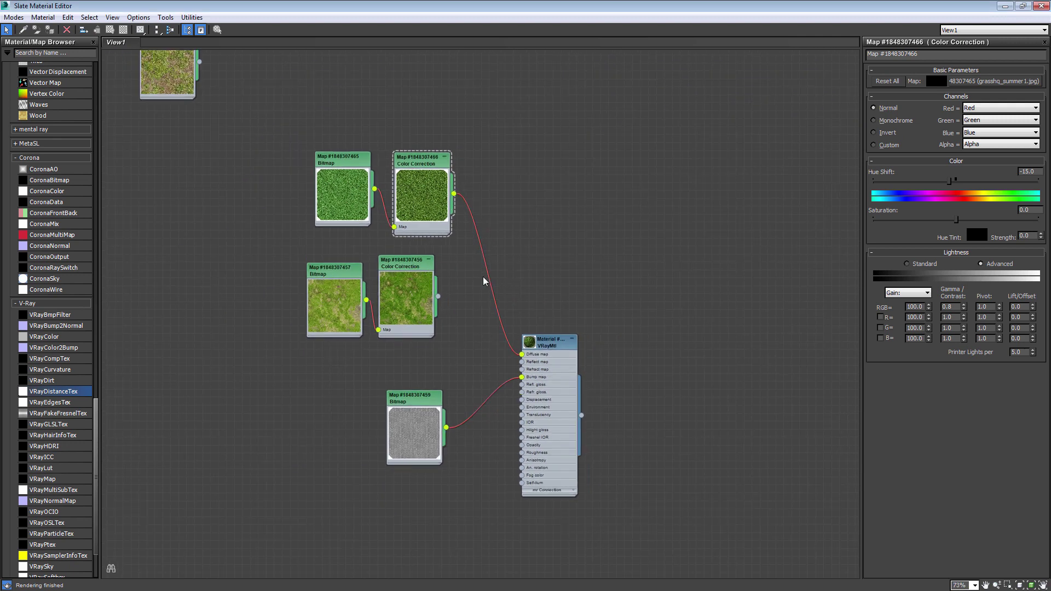
{"action": "key", "text": "ctrl+z"}
{"action": "key", "text": "ctrl+z"}
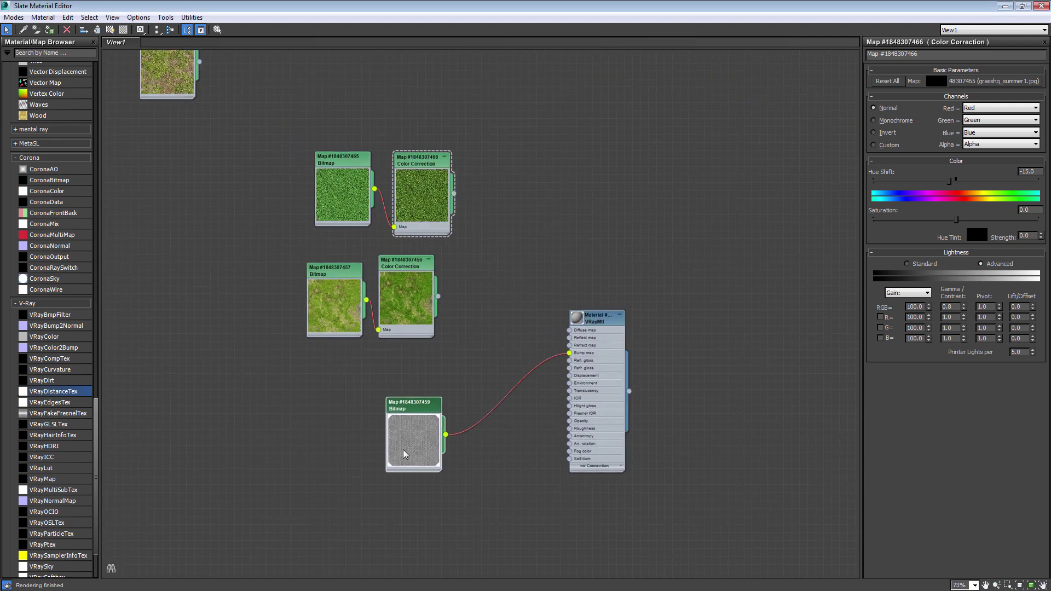
{"action": "key", "text": "ctrl+z"}
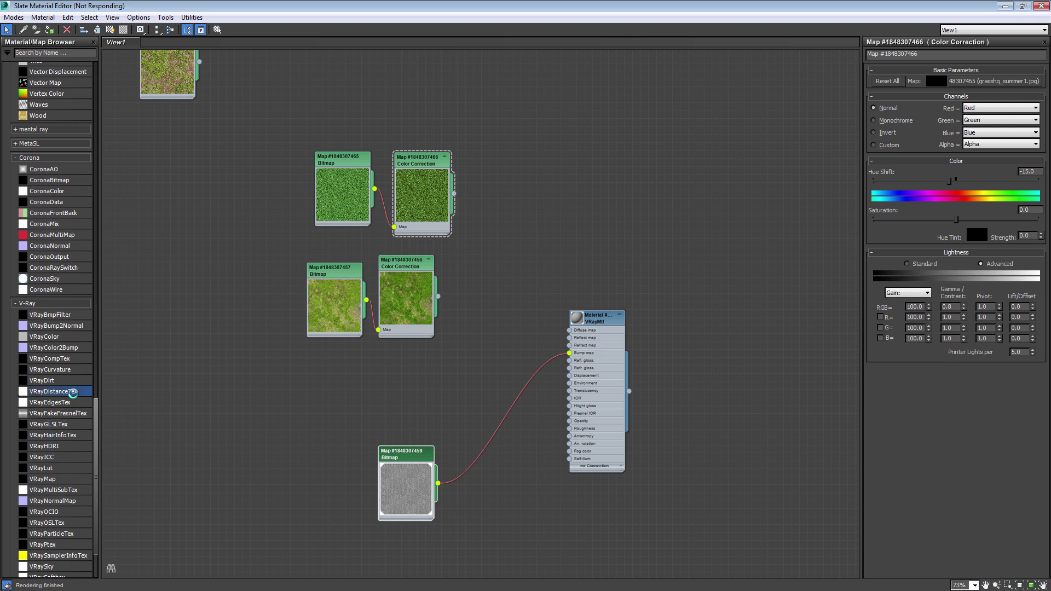
- Add a VRayDistanceTex node and duplicate the grass VRayMtl, arranging both on the canvas
{"action": "mouse_move", "coordinate": [54, 396]}
{"action": "left_mouse_down"}
{"action": "mouse_move", "coordinate": [283, 394]}
{"action": "mouse_move", "coordinate": [360, 379]}
{"action": "left_mouse_up"}
{"action": "scroll", "coordinate": [287, 385], "scroll_direction": "up", "scroll_amount": 2}
{"action": "left_click_drag", "start_coordinate": [432, 463], "coordinate": [487, 509]}
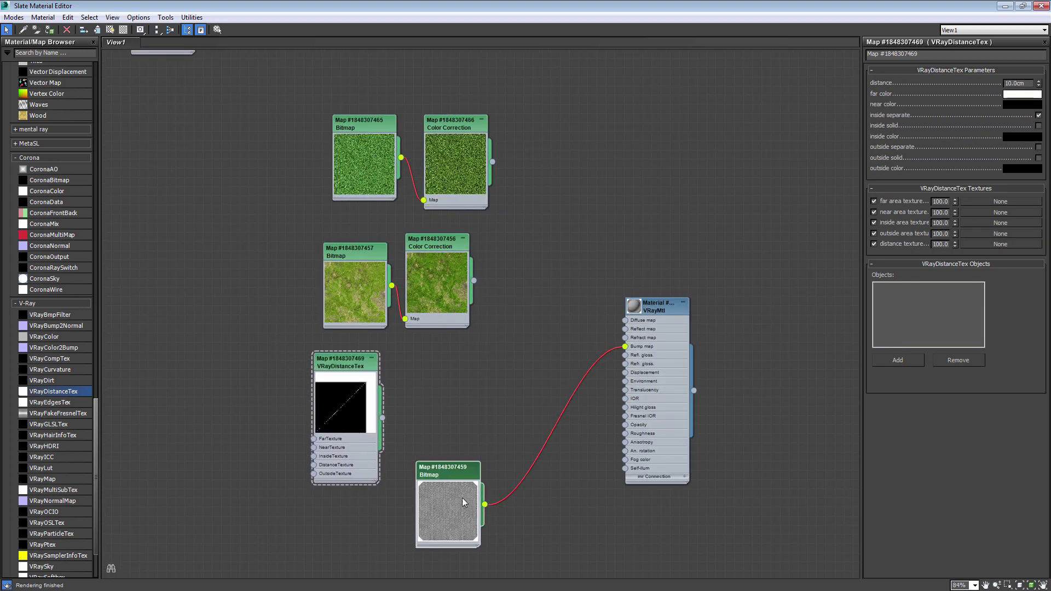
{"action": "left_click_drag", "start_coordinate": [345, 377], "coordinate": [353, 377]}
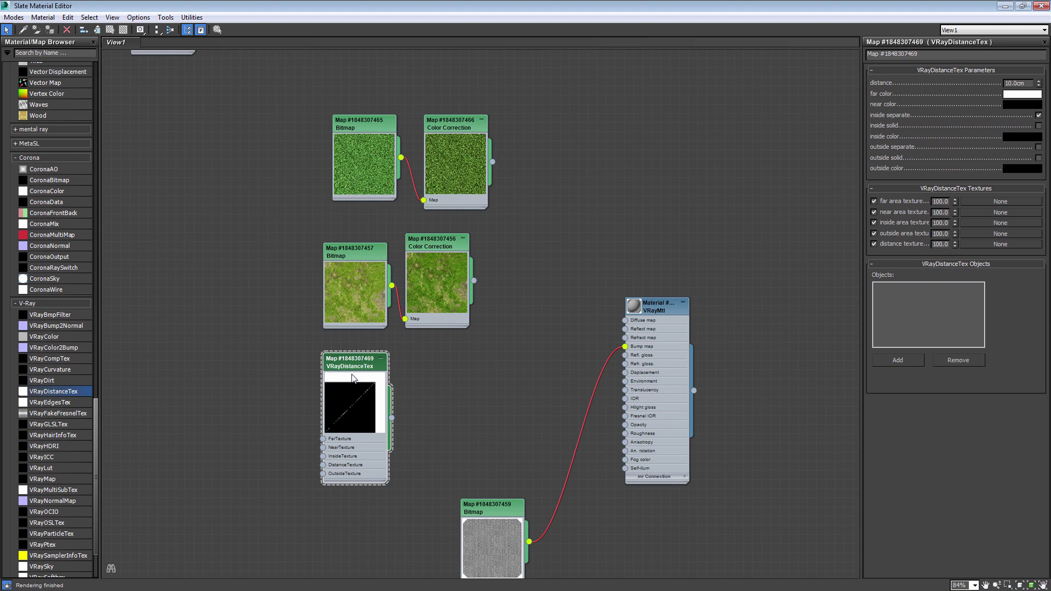
{"action": "left_click_drag", "start_coordinate": [393, 384], "coordinate": [593, 290]}
{"action": "middle_click_drag", "start_coordinate": [576, 311], "coordinate": [469, 294]}
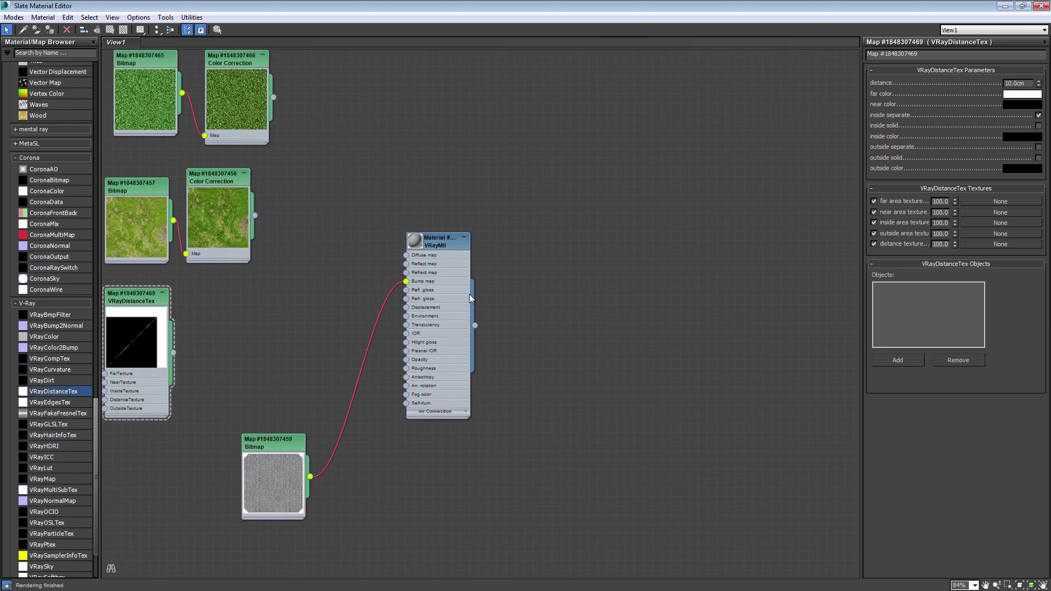
{"action": "left_click_drag", "start_coordinate": [438, 241], "coordinate": [689, 268], "text": "shift"}
{"action": "left_click_drag", "start_coordinate": [131, 296], "coordinate": [583, 114]}
{"action": "scroll", "coordinate": [628, 264], "scroll_direction": "up", "scroll_amount": 3}
{"action": "middle_click_drag", "start_coordinate": [629, 265], "coordinate": [585, 373]}
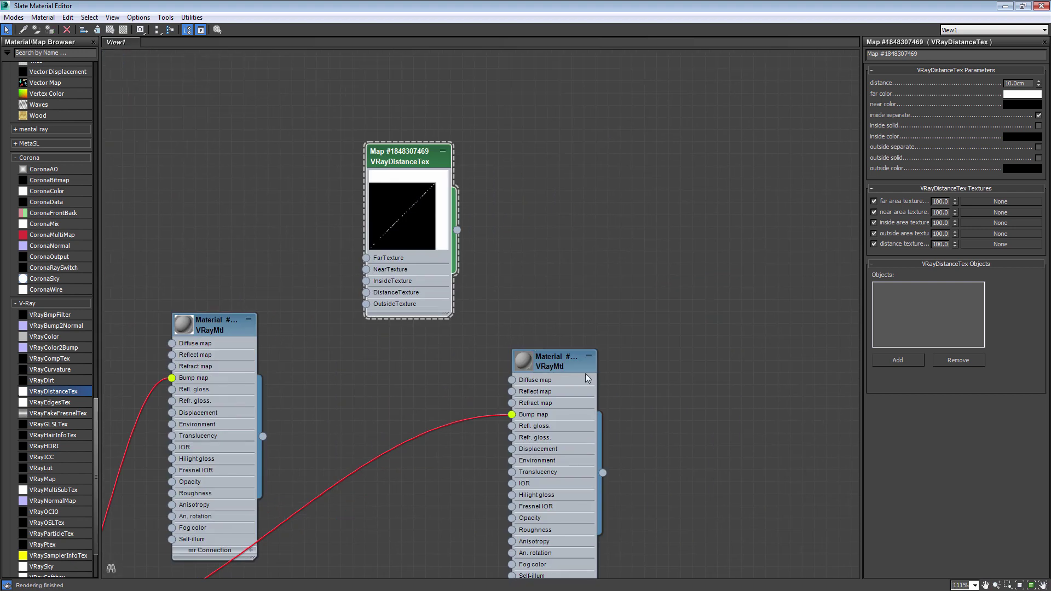
{"action": "left_click_drag", "start_coordinate": [586, 374], "coordinate": [640, 277]}
{"action": "left_click_drag", "start_coordinate": [391, 196], "coordinate": [344, 178]}
{"action": "scroll", "coordinate": [397, 217], "scroll_direction": "up", "scroll_amount": 1}
- Plug VRayDistanceTex into the copy's Diffuse with red 255 near colour and 141 grey far colour
{"action": "left_click_drag", "start_coordinate": [384, 209], "coordinate": [601, 297]}
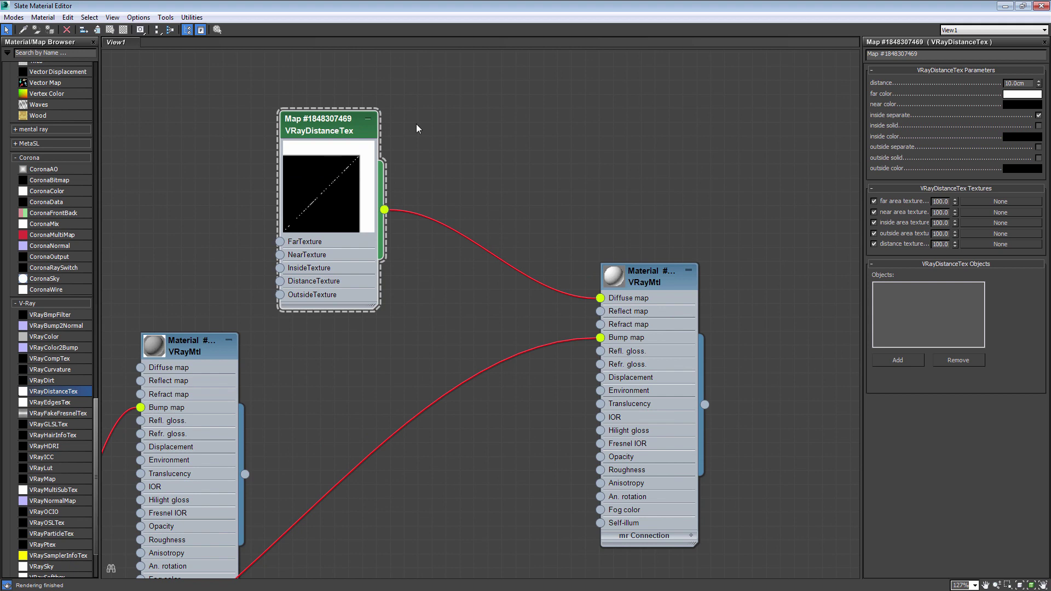
{"action": "left_click", "coordinate": [1018, 104]}
{"action": "type", "text": "255"}
{"action": "key", "text": "Return"}
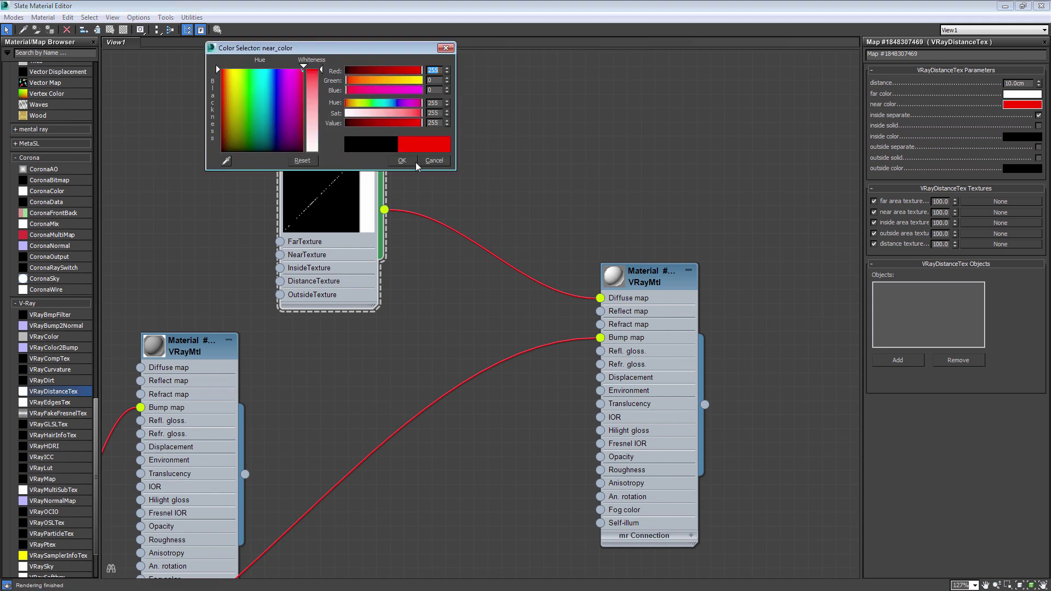
{"action": "left_click", "coordinate": [408, 162]}
{"action": "left_click", "coordinate": [1020, 94]}
{"action": "left_click", "coordinate": [318, 114]}
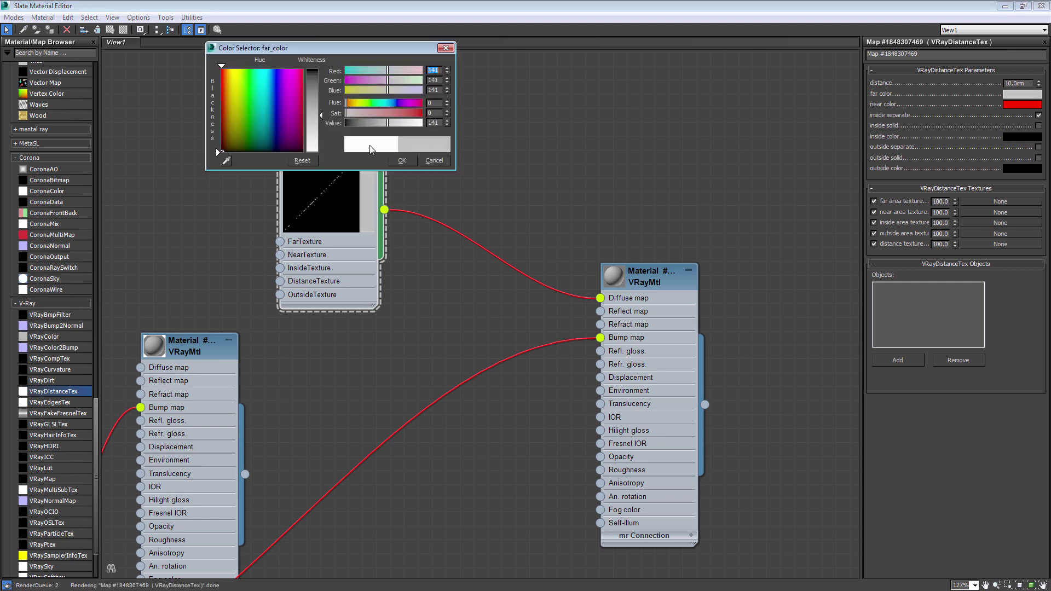
{"action": "left_click", "coordinate": [402, 160]}
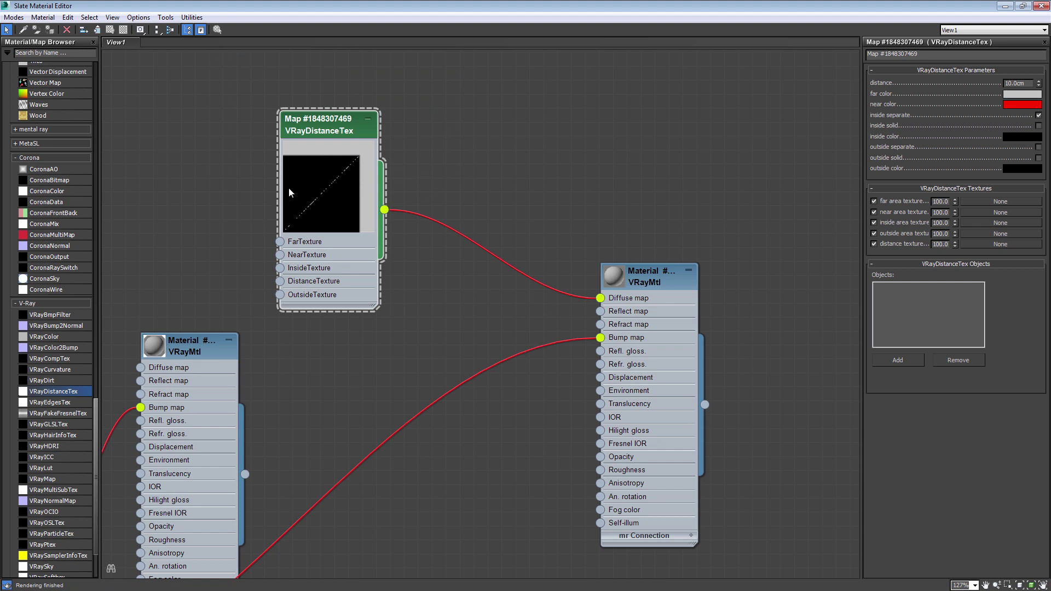
{"action": "left_click_drag", "start_coordinate": [334, 129], "coordinate": [361, 102]}
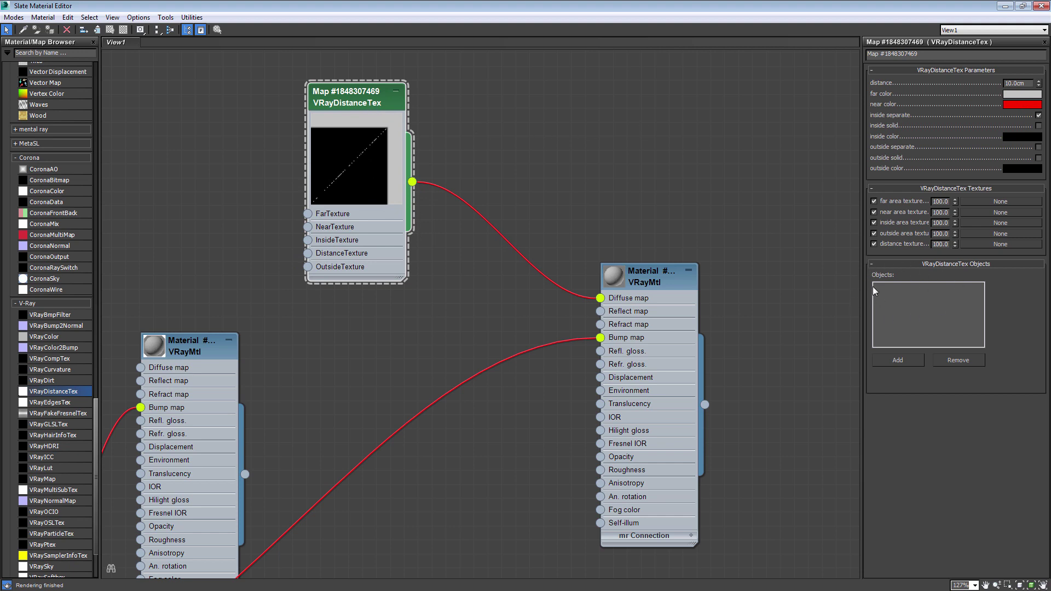
- Select all Cesped borders and create a linear shape named Shape213 from them
{"action": "left_click", "coordinate": [1023, 6]}
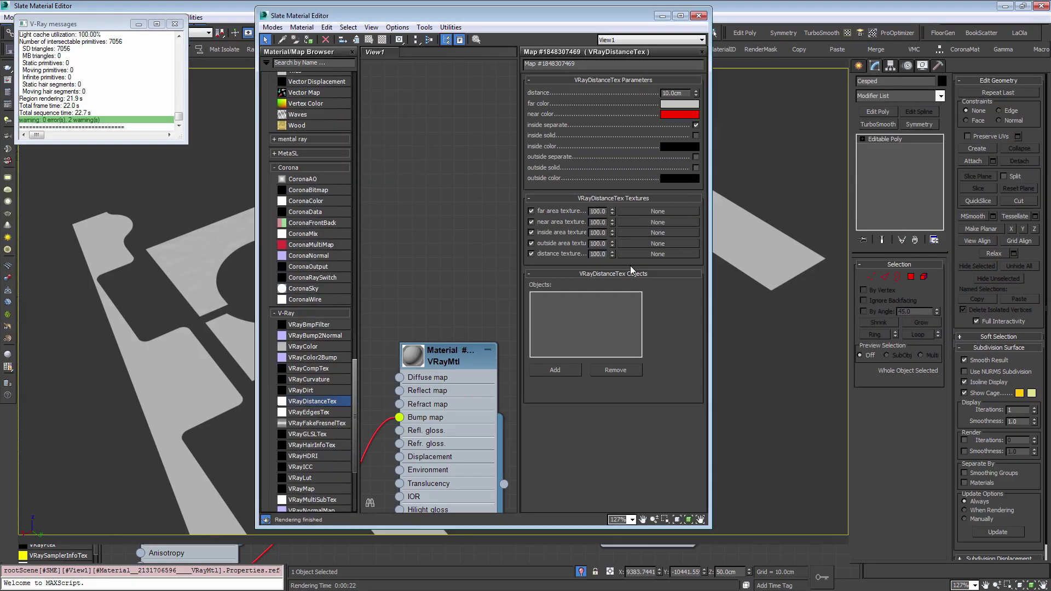
{"action": "left_click", "coordinate": [662, 16]}
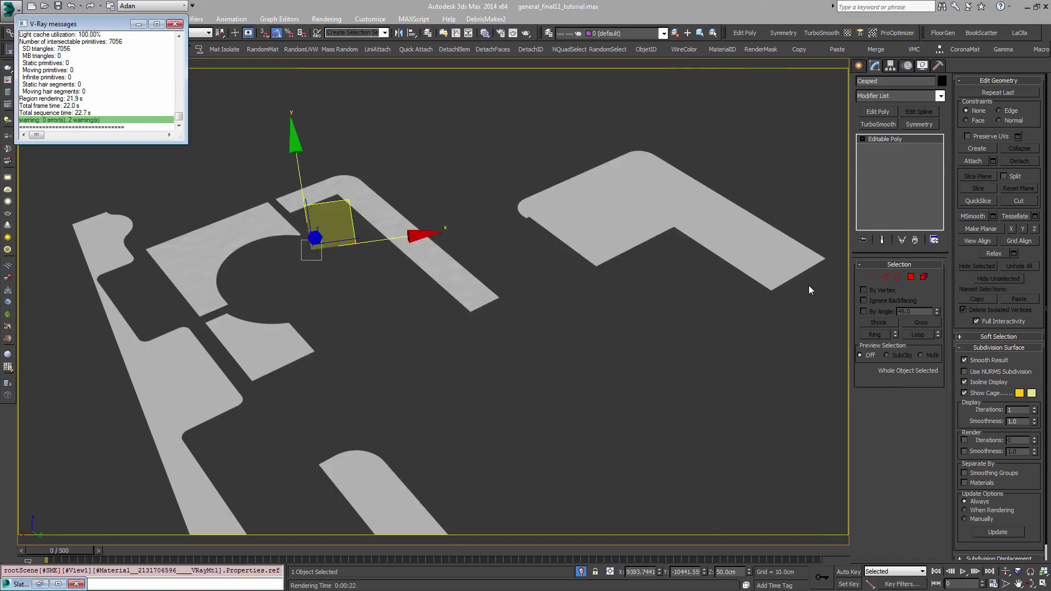
{"action": "left_click", "coordinate": [901, 279]}
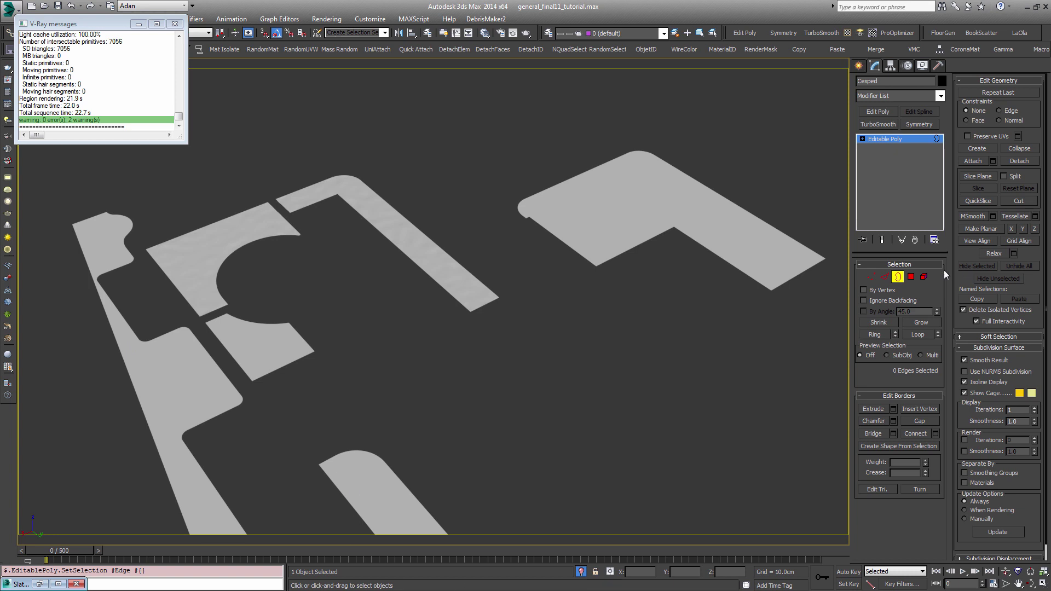
{"action": "left_click", "coordinate": [899, 276]}
{"action": "key", "text": "ctrl+a"}
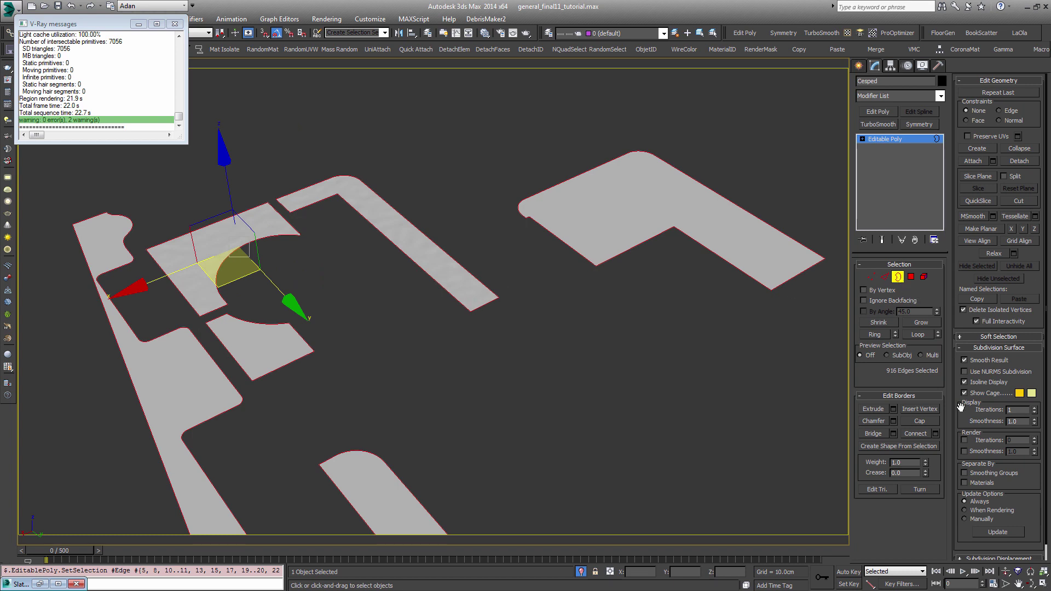
{"action": "left_click", "coordinate": [898, 447]}
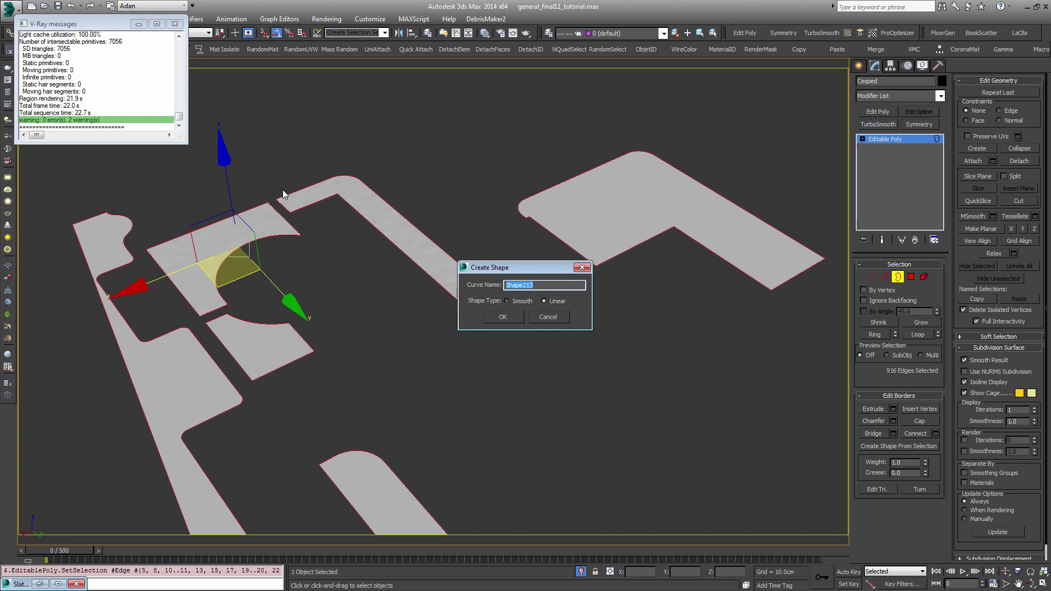
{"action": "left_click", "coordinate": [502, 316]}
- Return to object level, frame the patches in top view, and hide the geometry
{"action": "key", "text": "3"}
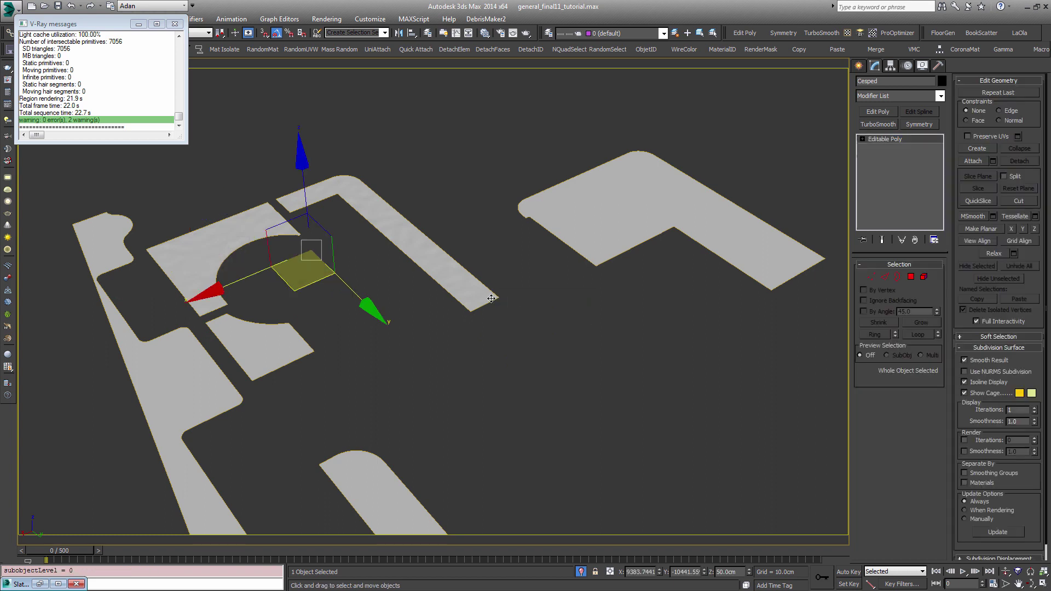
{"action": "key", "text": "t"}
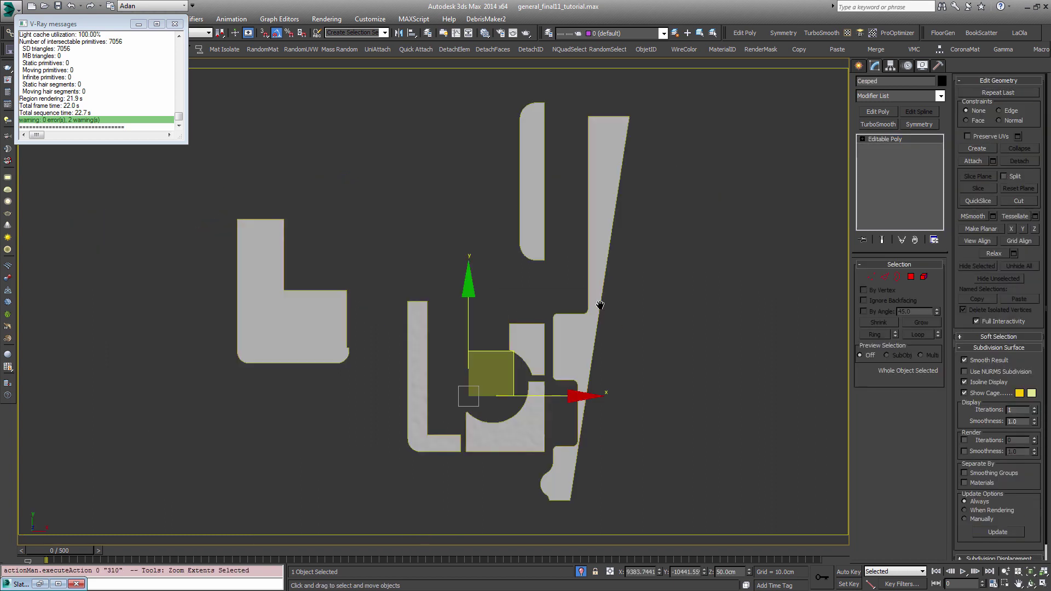
{"action": "key", "text": "z"}
{"action": "left_click", "coordinate": [354, 274]}
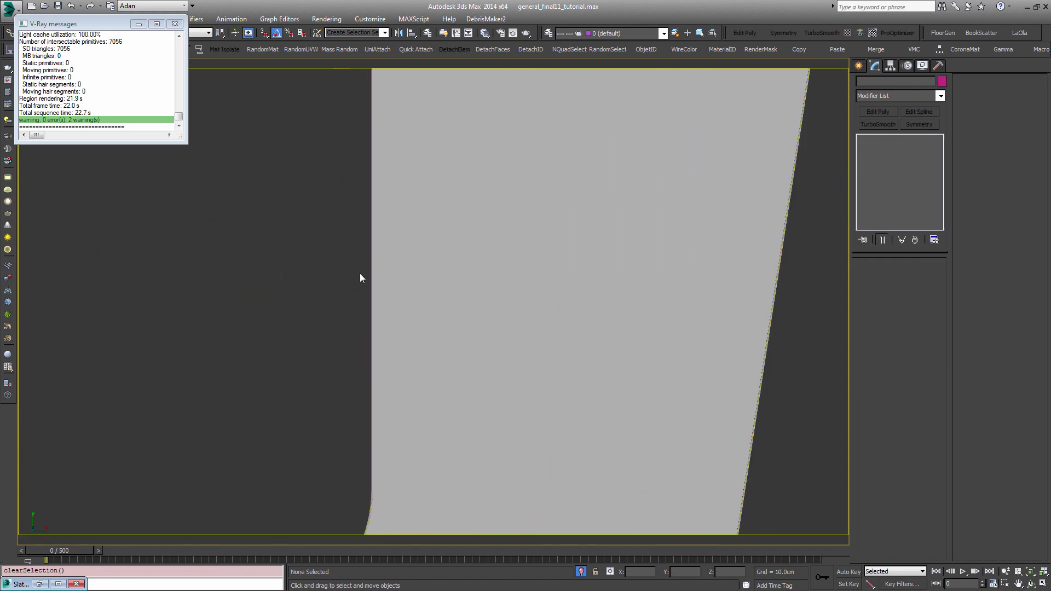
{"action": "key", "text": "shift+g"}
- Uncheck Renderable in Shape213's Object Properties so the spline never renders
{"action": "left_click", "coordinate": [397, 269]}
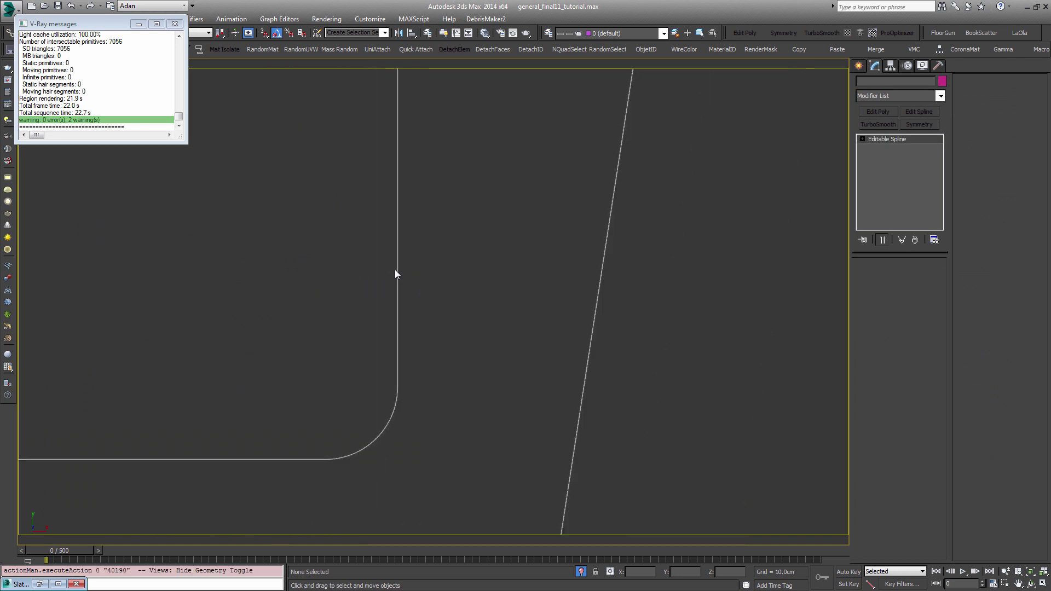
{"action": "scroll", "coordinate": [399, 268], "scroll_direction": "down", "scroll_amount": 4}
{"action": "mouse_move", "coordinate": [399, 268]}
{"action": "middle_mouse_down", "text": "alt"}
{"action": "mouse_move", "coordinate": [380, 237]}
{"action": "mouse_move", "coordinate": [249, 208]}
{"action": "mouse_move", "coordinate": [474, 312]}
{"action": "mouse_move", "coordinate": [462, 298]}
{"action": "middle_mouse_up", "text": "alt"}
{"action": "scroll", "coordinate": [458, 293], "scroll_direction": "up", "scroll_amount": 5}
{"action": "scroll", "coordinate": [508, 246], "scroll_direction": "up", "scroll_amount": 3}
{"action": "scroll", "coordinate": [508, 246], "scroll_direction": "up", "scroll_amount": 2}
{"action": "scroll", "coordinate": [524, 269], "scroll_direction": "down", "scroll_amount": 2}
{"action": "scroll", "coordinate": [526, 268], "scroll_direction": "down", "scroll_amount": 4}
{"action": "middle_click_drag", "start_coordinate": [525, 268], "coordinate": [462, 335]}
{"action": "scroll", "coordinate": [463, 338], "scroll_direction": "up", "scroll_amount": 2}
{"action": "right_click", "coordinate": [514, 348]}
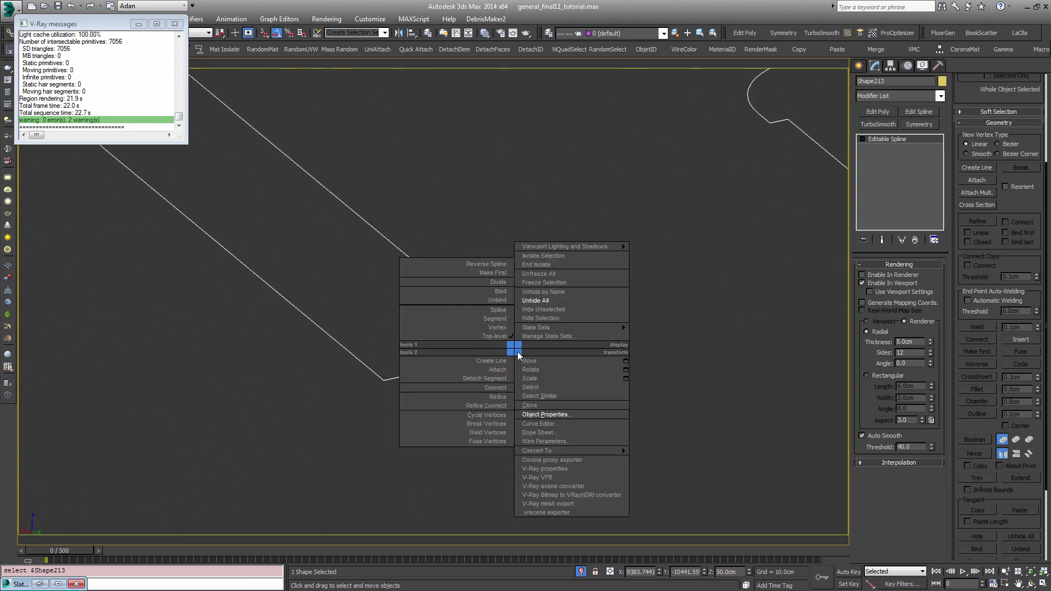
{"action": "left_click", "coordinate": [569, 414]}
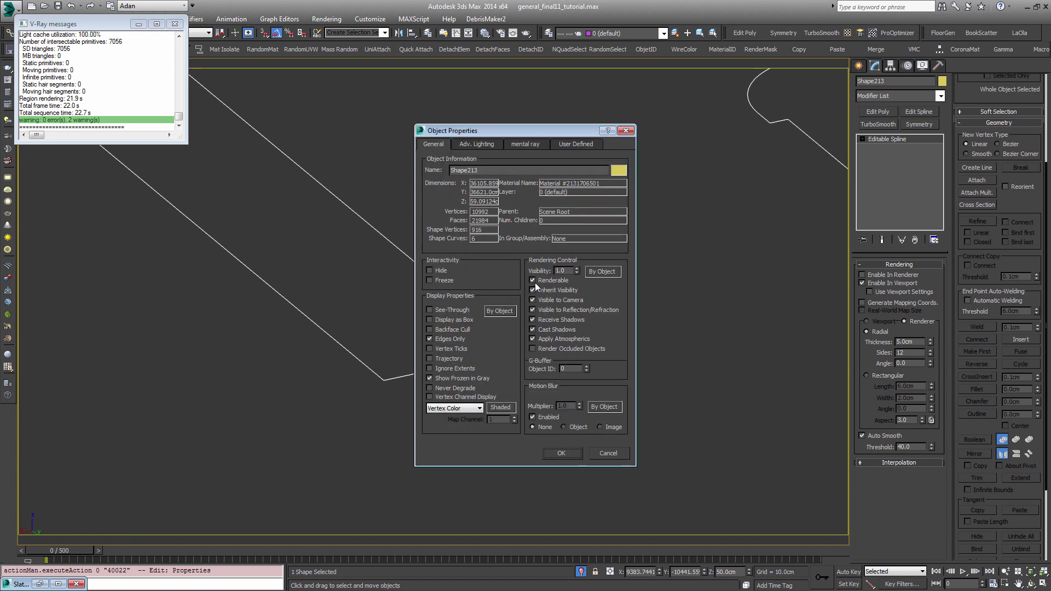
{"action": "left_click", "coordinate": [533, 281]}
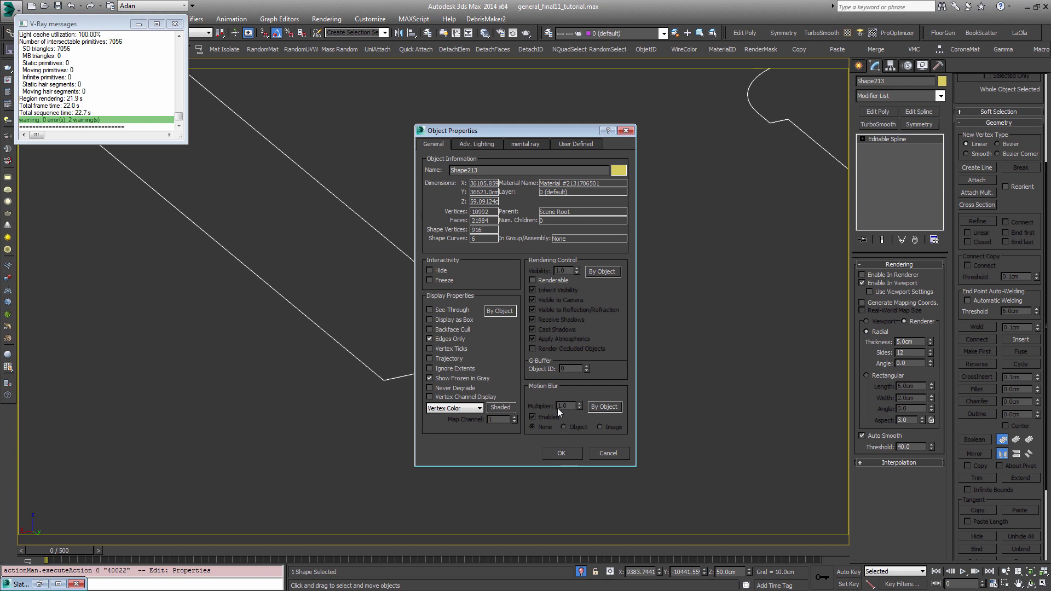
{"action": "left_click", "coordinate": [562, 453]}
- In the Slate material editor, rearrange the VRayDistanceTex nodes and delete the stray VRayMtl
{"action": "key", "text": "m"}
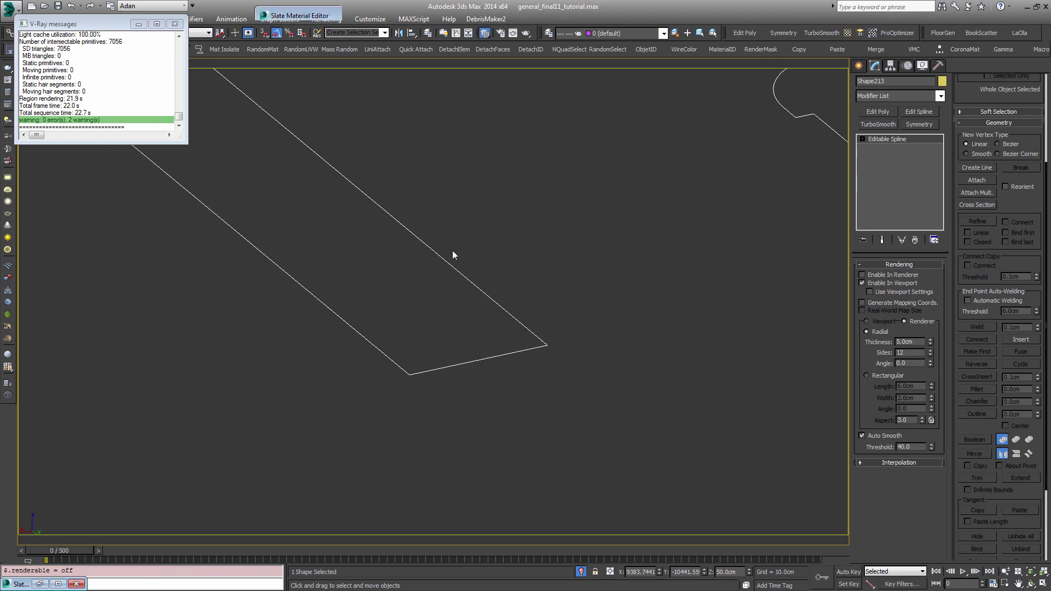
{"action": "scroll", "coordinate": [465, 229], "scroll_direction": "down", "scroll_amount": 2}
{"action": "left_click", "coordinate": [681, 15]}
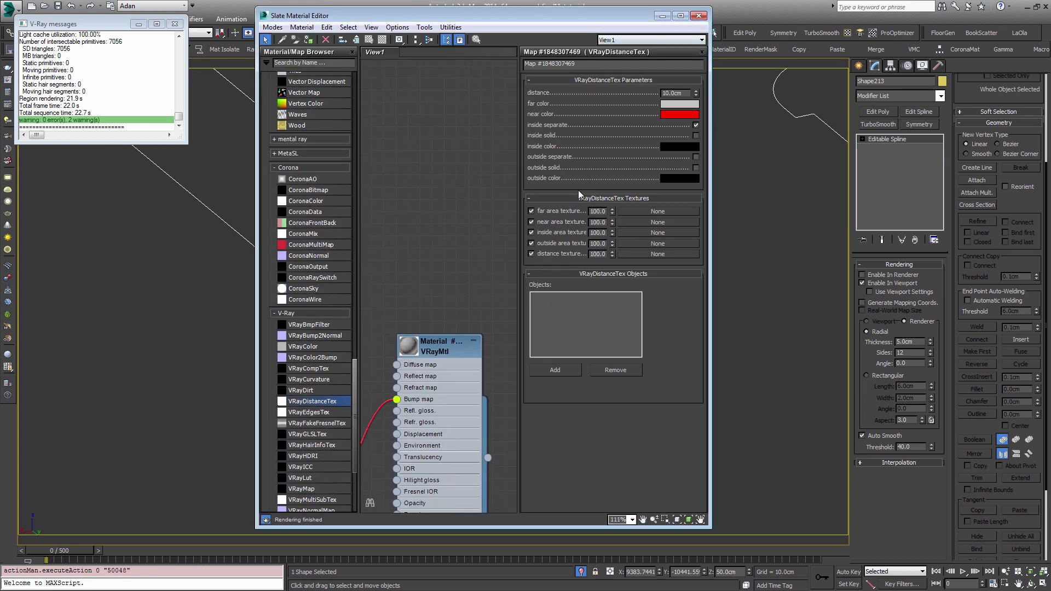
{"action": "mouse_move", "coordinate": [383, 130]}
{"action": "left_mouse_down"}
{"action": "mouse_move", "coordinate": [354, 146]}
{"action": "mouse_move", "coordinate": [261, 118]}
{"action": "left_mouse_up"}
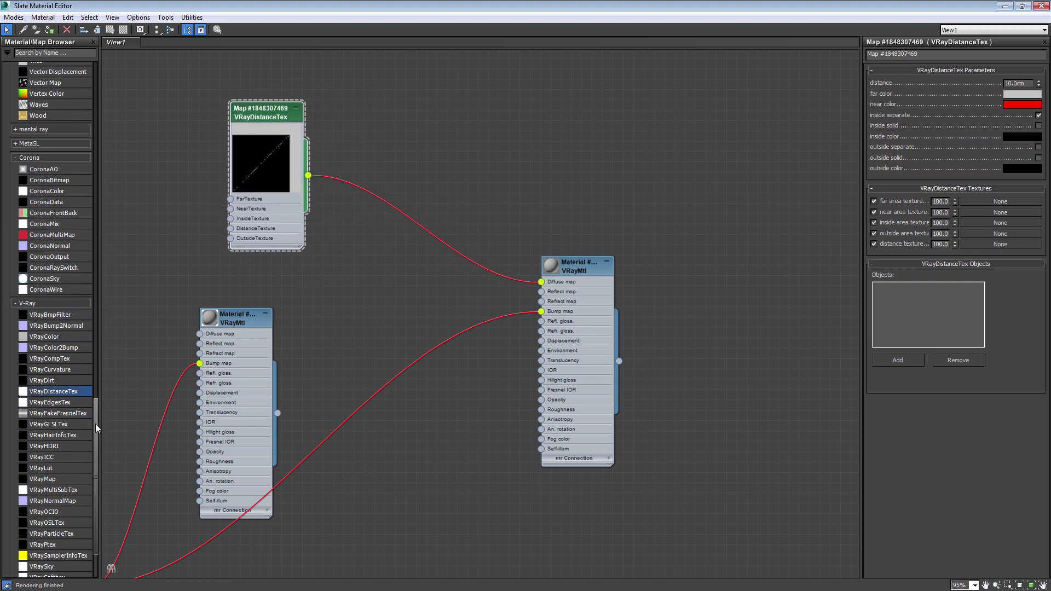
{"action": "left_click_drag", "start_coordinate": [96, 428], "coordinate": [130, 89]}
{"action": "left_click_drag", "start_coordinate": [43, 514], "coordinate": [557, 164]}
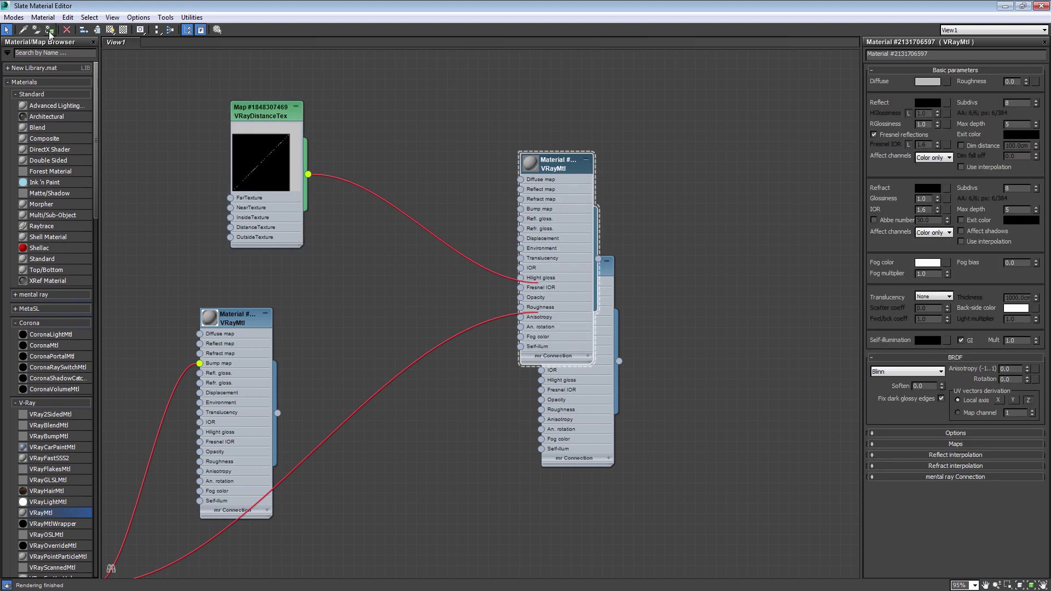
{"action": "key", "text": "Delete"}
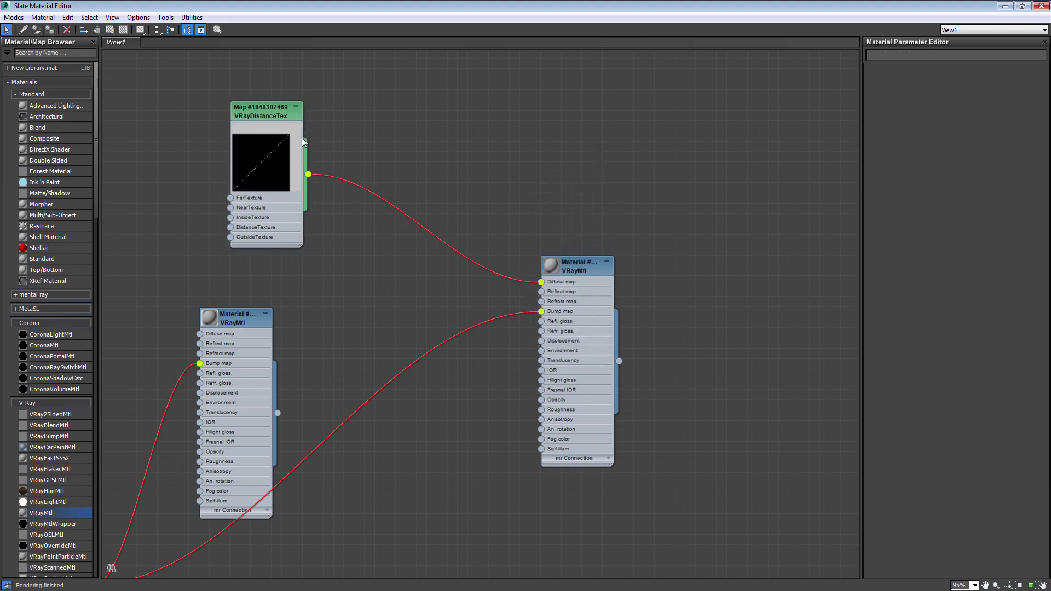
{"action": "left_click", "coordinate": [1004, 6]}
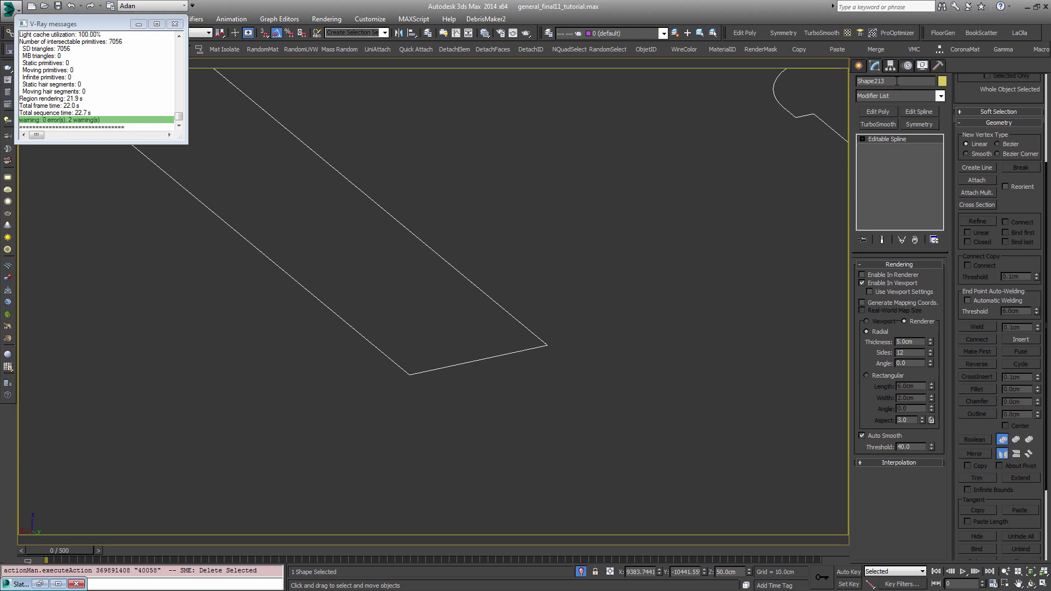
- Rename the border spline to bordes_ZOna_verde and unhide the patch geometry
{"action": "type", "text": "bordes_ZOna_"}
{"action": "type", "text": "verde"}
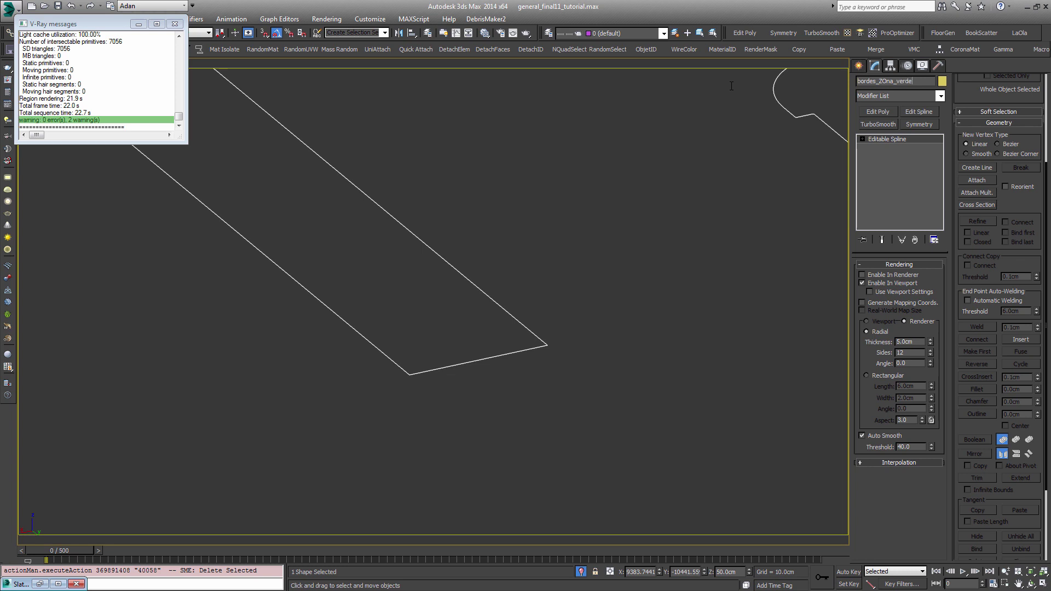
{"action": "scroll", "coordinate": [511, 323], "scroll_direction": "down", "scroll_amount": 5}
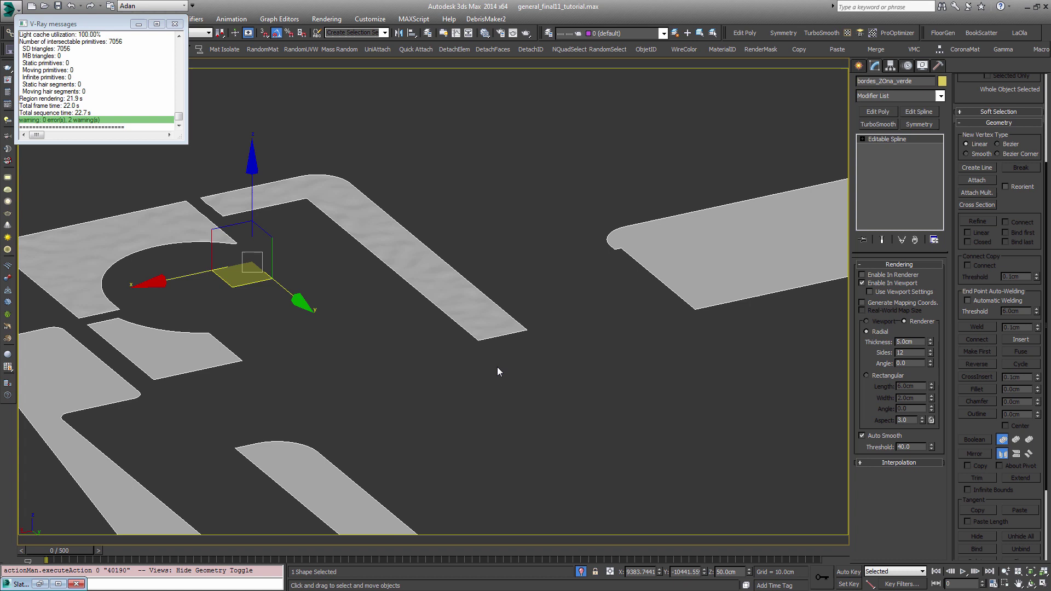
{"action": "key", "text": "m"}
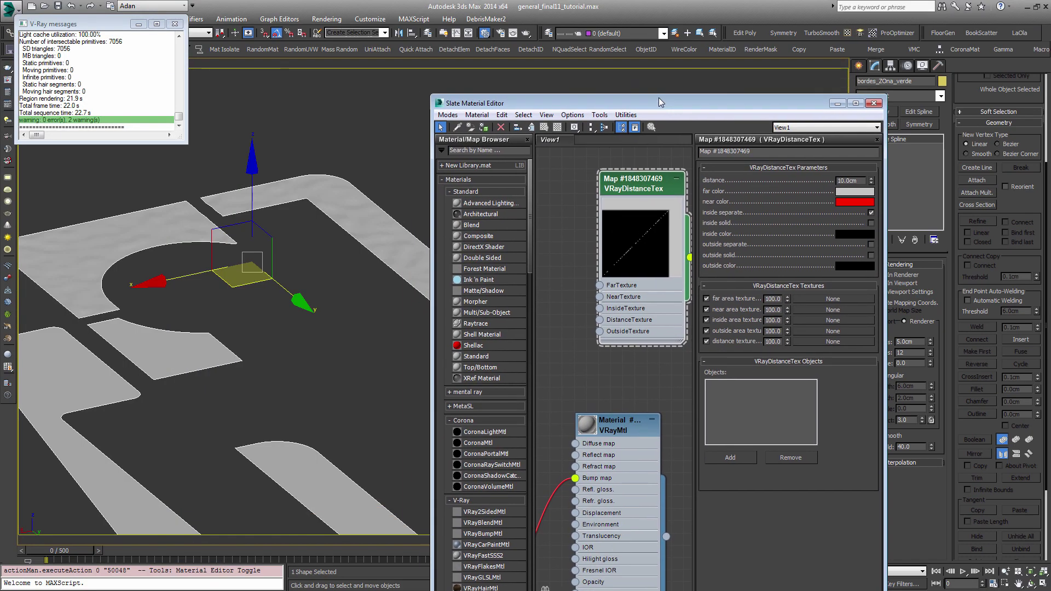
- Add bordes_ZOna_verde to VRayDistanceTex's objects and set the distance to 500 cm
{"action": "left_click", "coordinate": [733, 458]}
{"action": "scroll", "coordinate": [351, 301], "scroll_direction": "up", "scroll_amount": 8}
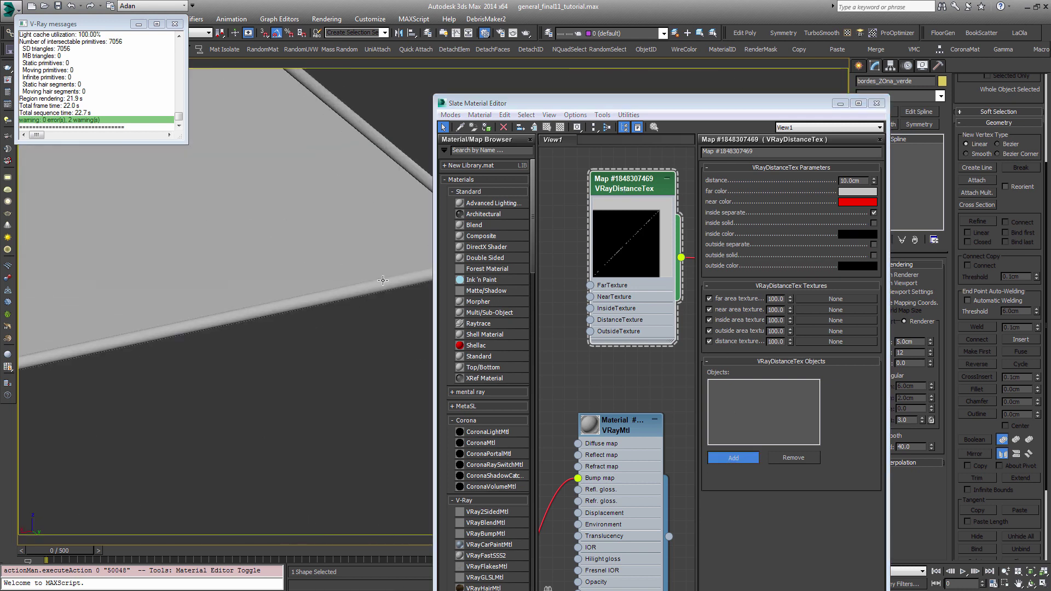
{"action": "scroll", "coordinate": [219, 306], "scroll_direction": "up", "scroll_amount": 6}
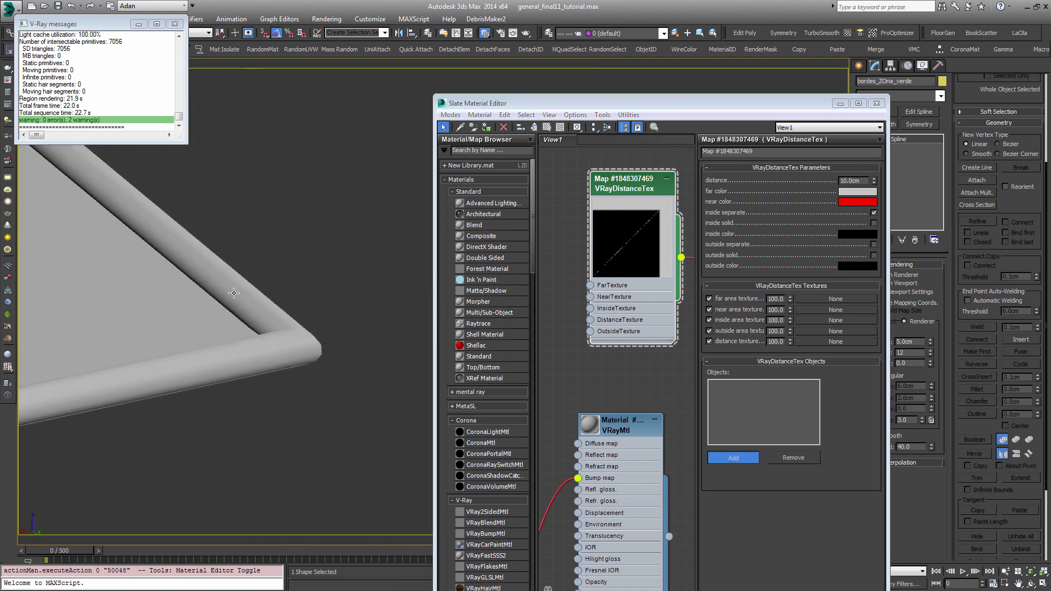
{"action": "left_click", "coordinate": [235, 297]}
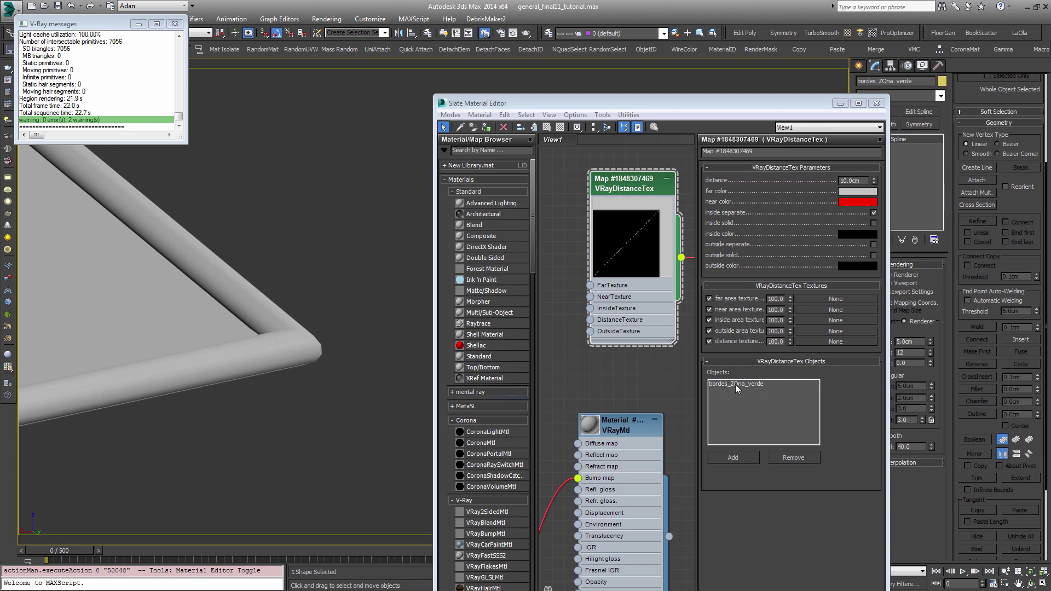
{"action": "left_click", "coordinate": [714, 168]}
{"action": "type", "text": "500"}
{"action": "key", "text": "Return"}
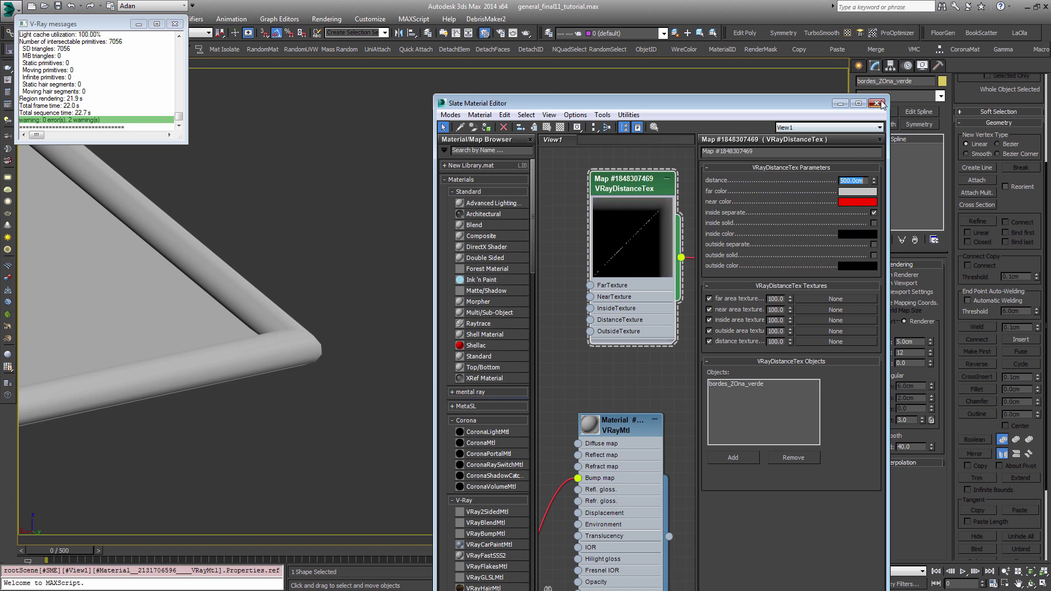
{"action": "left_click", "coordinate": [876, 103]}
- Switch the viewport to a scene camera and render the grass patches from it
{"action": "key", "text": "c"}
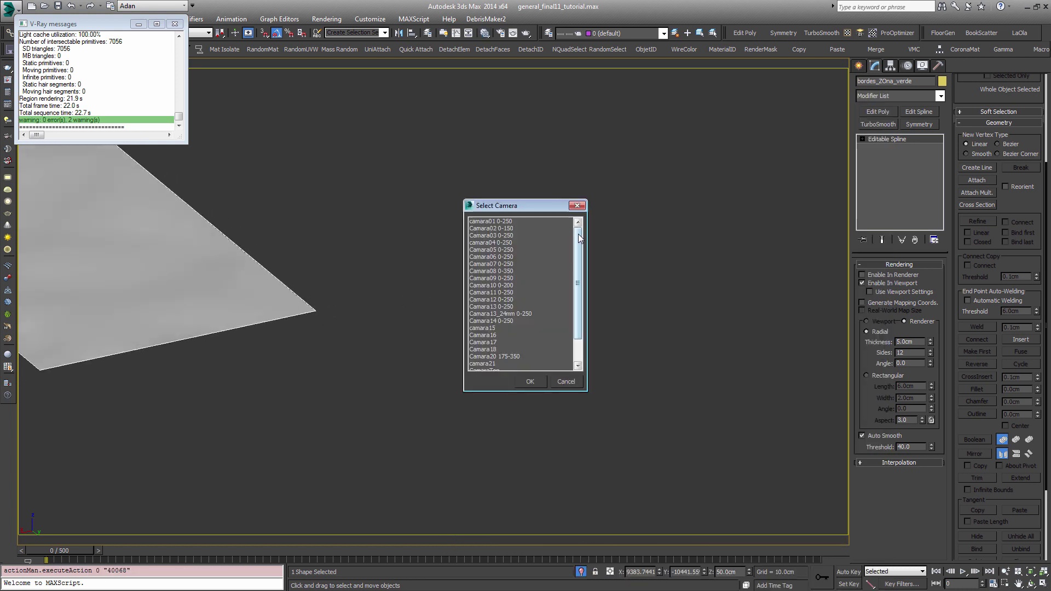
{"action": "scroll", "coordinate": [520, 296], "scroll_direction": "down", "scroll_amount": 3}
{"action": "left_click", "coordinate": [489, 365]}
{"action": "double_click", "coordinate": [489, 366]}
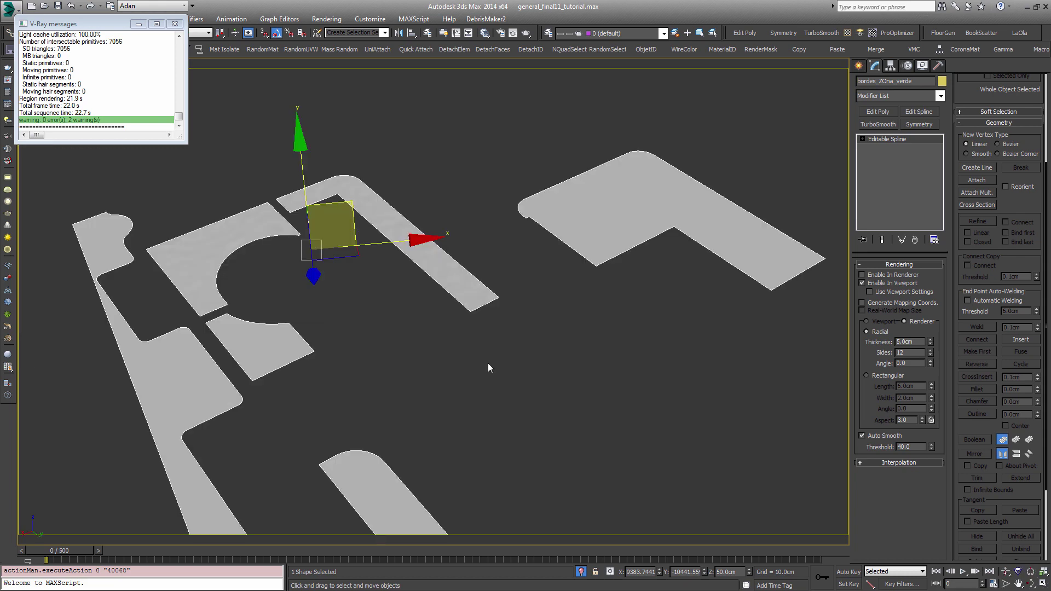
{"action": "key", "text": "shift+q"}
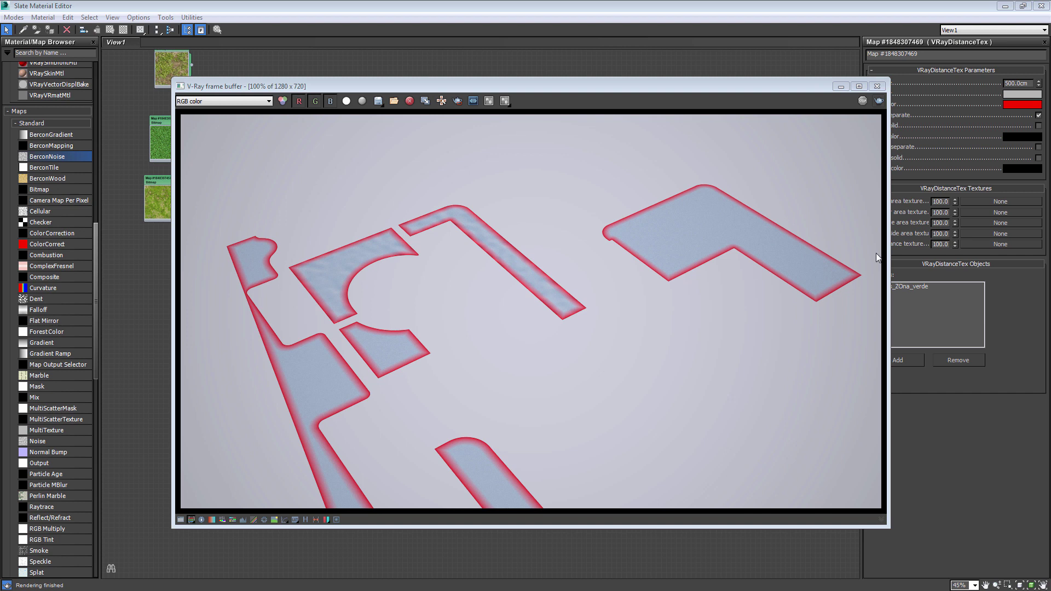
- Set the VRayDistanceTex distance to 1000 cm for a test render of the lawn edges
{"action": "left_click", "coordinate": [878, 86]}
{"action": "type", "text": "1"}
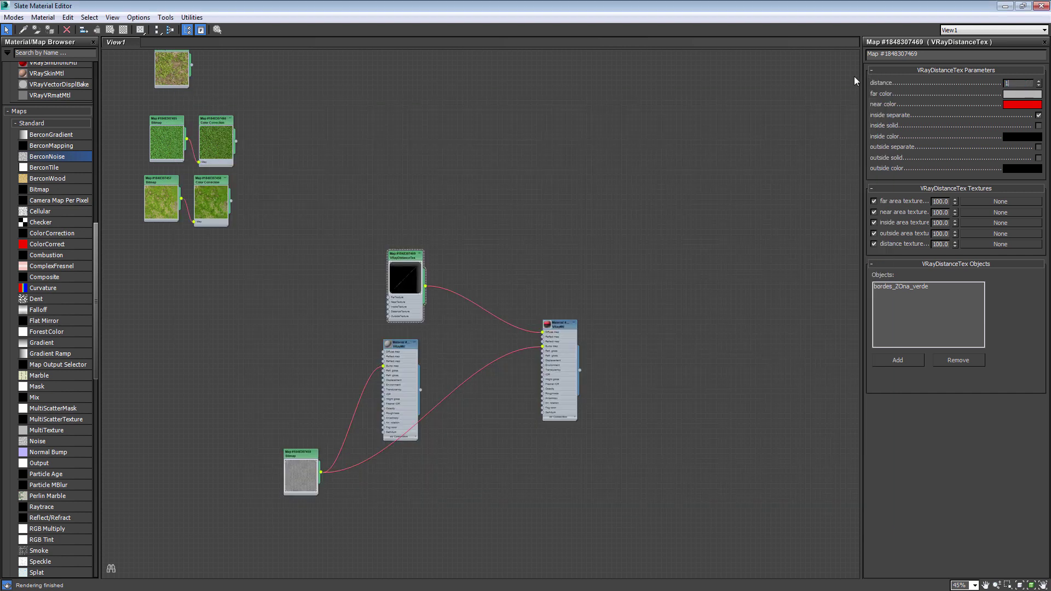
{"action": "type", "text": "000.0cm"}
{"action": "key", "text": "Return"}
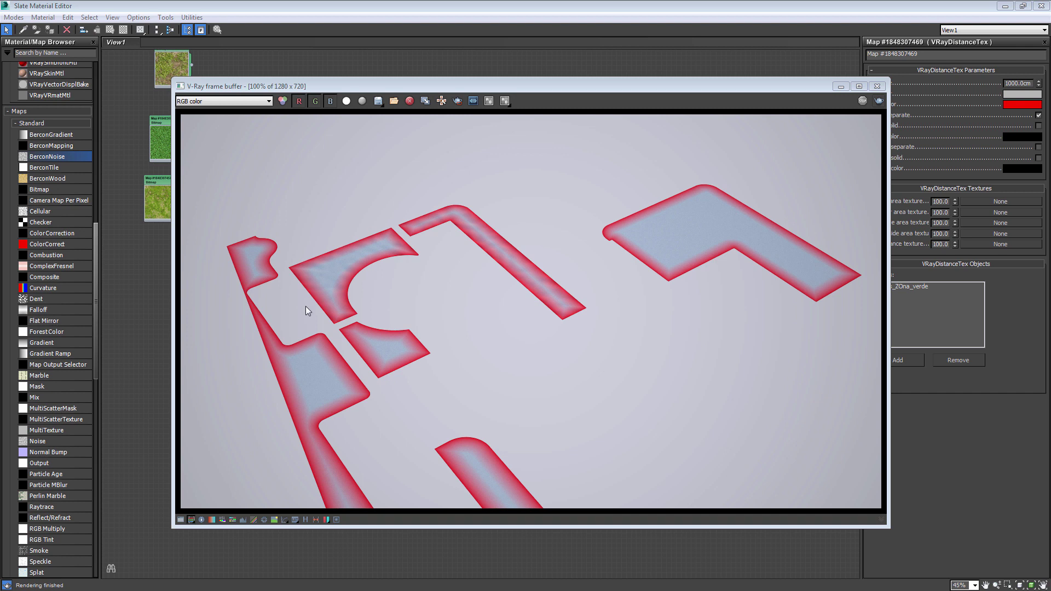
- Close the render preview and lower the distance to 750 cm
{"action": "left_click", "coordinate": [877, 86]}
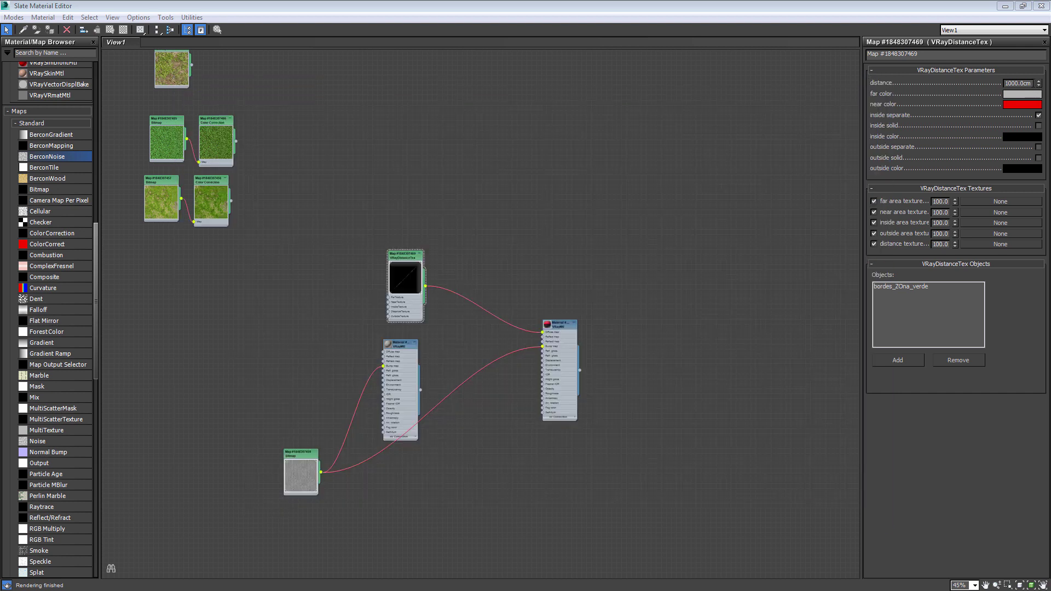
{"action": "left_click", "coordinate": [1021, 83]}
{"action": "type", "text": "7"}
{"action": "key", "text": "Return"}
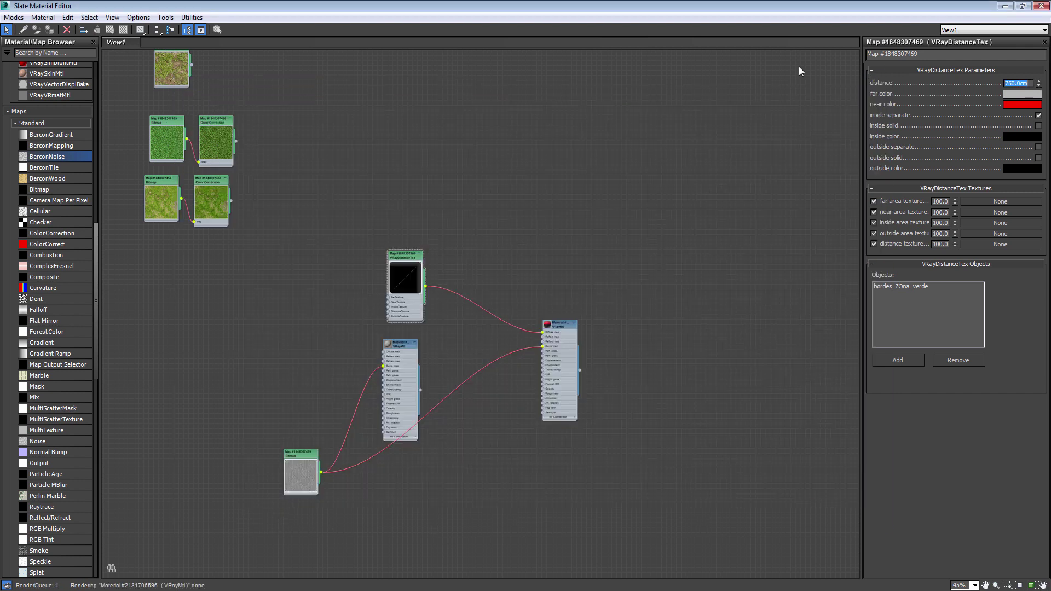
{"action": "scroll", "coordinate": [403, 319], "scroll_direction": "up", "scroll_amount": 2}
{"action": "scroll", "coordinate": [499, 263], "scroll_direction": "up", "scroll_amount": 4}
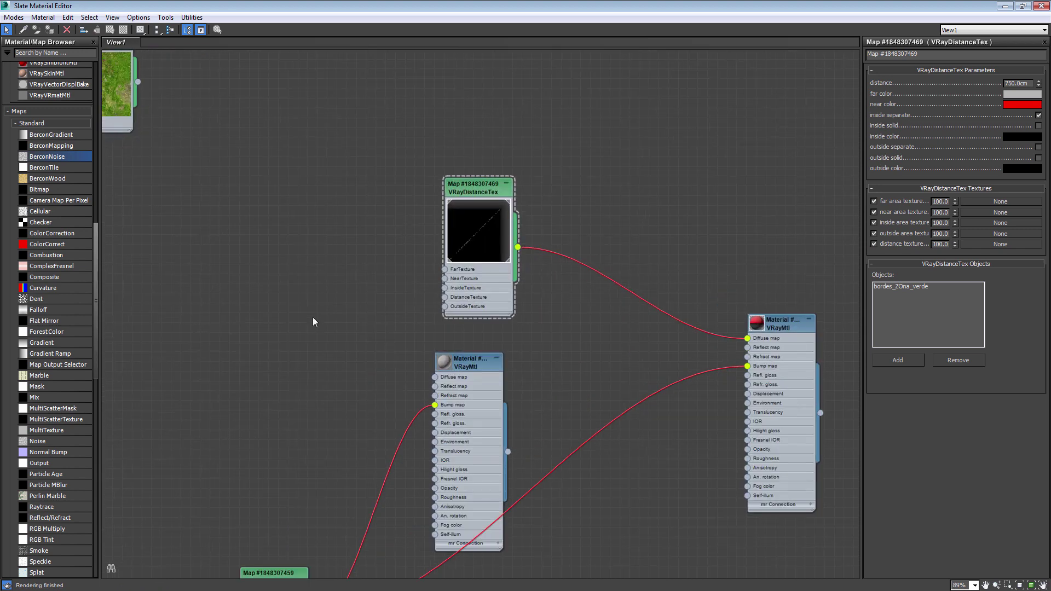
- Place a BerconNoise map beside the VRayDistanceTex node and enlarge its noise preview
{"action": "mouse_move", "coordinate": [479, 189]}
{"action": "left_mouse_down"}
{"action": "mouse_move", "coordinate": [412, 149]}
{"action": "mouse_move", "coordinate": [459, 182]}
{"action": "mouse_move", "coordinate": [469, 169]}
{"action": "left_mouse_up"}
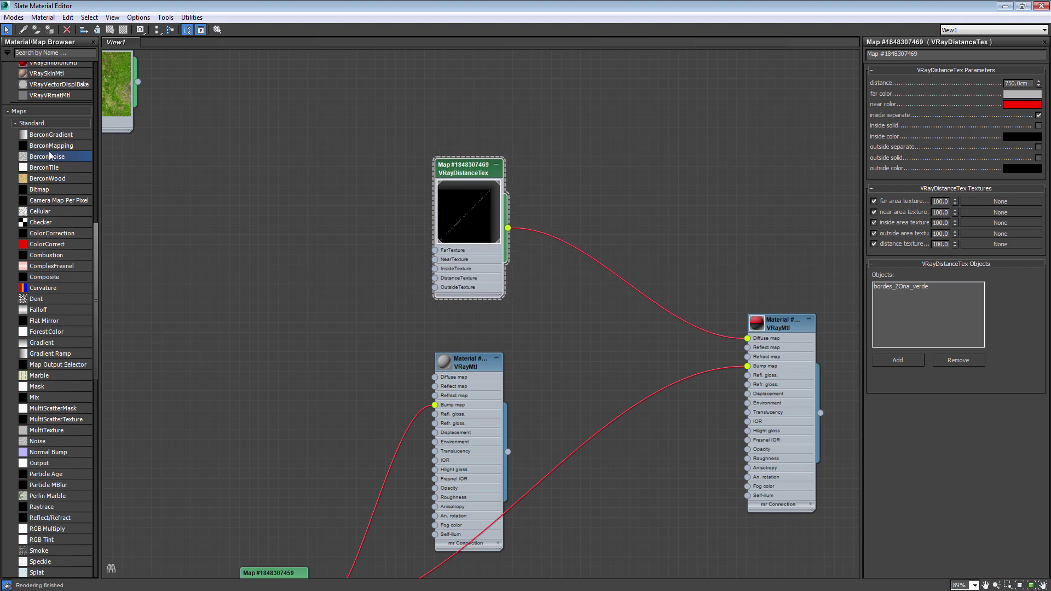
{"action": "left_click_drag", "start_coordinate": [21, 160], "coordinate": [235, 189]}
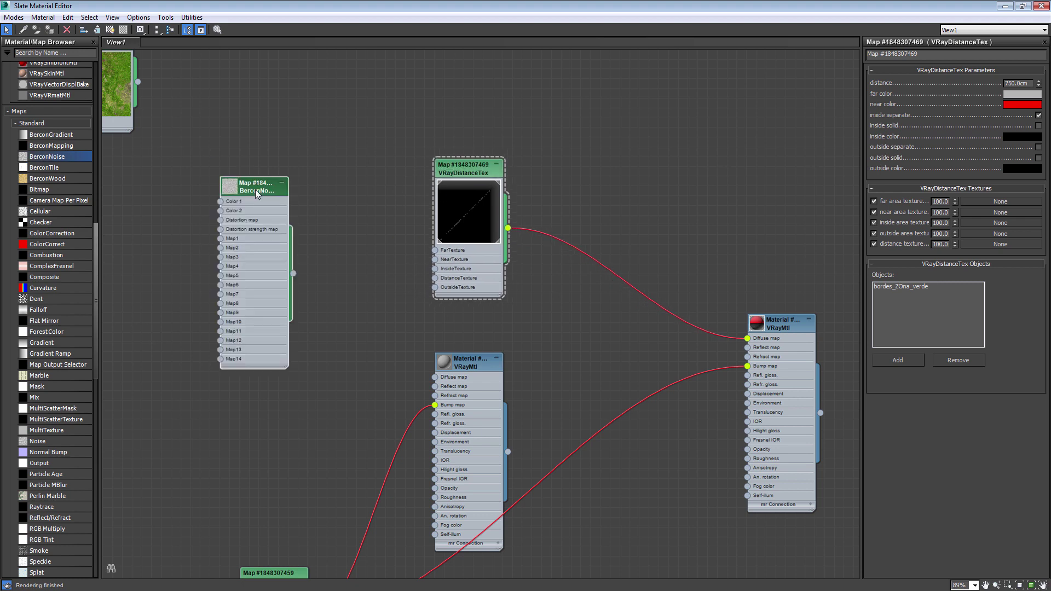
{"action": "double_click", "coordinate": [234, 192]}
{"action": "mouse_move", "coordinate": [263, 395]}
{"action": "left_mouse_down"}
{"action": "mouse_move", "coordinate": [254, 396]}
{"action": "mouse_move", "coordinate": [307, 413]}
{"action": "left_mouse_up"}
{"action": "scroll", "coordinate": [278, 438], "scroll_direction": "up", "scroll_amount": 1}
{"action": "key", "text": "h"}
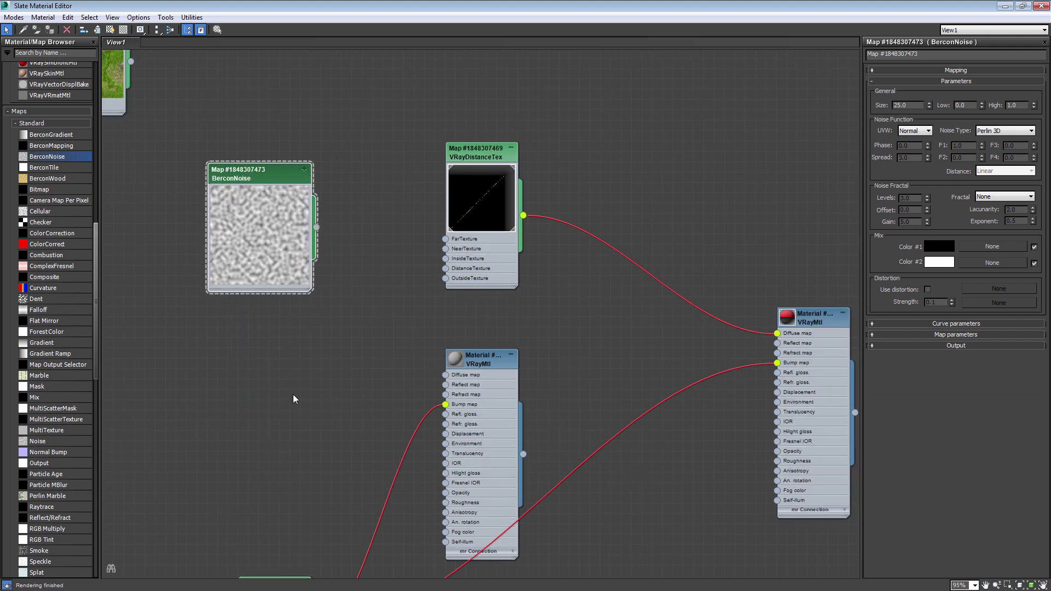
{"action": "left_click_drag", "start_coordinate": [309, 297], "coordinate": [395, 377]}
{"action": "mouse_move", "coordinate": [320, 172]}
{"action": "left_mouse_down"}
{"action": "mouse_move", "coordinate": [292, 137]}
{"action": "mouse_move", "coordinate": [310, 154]}
{"action": "left_mouse_up"}
- Remove an accidentally added Noise map and recentre the graph on the BerconNoise node
{"action": "middle_click_drag", "start_coordinate": [310, 154], "coordinate": [427, 222]}
{"action": "scroll", "coordinate": [438, 283], "scroll_direction": "up", "scroll_amount": 1}
{"action": "left_click_drag", "start_coordinate": [416, 216], "coordinate": [357, 230]}
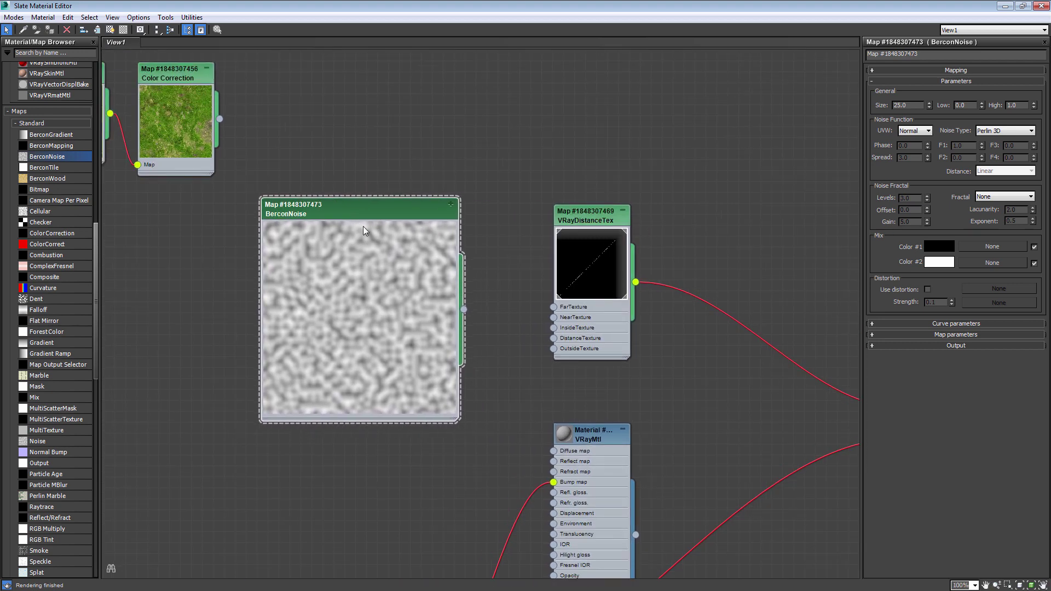
{"action": "scroll", "coordinate": [277, 353], "scroll_direction": "up", "scroll_amount": 2}
{"action": "middle_click_drag", "start_coordinate": [346, 222], "coordinate": [430, 196]}
{"action": "left_click_drag", "start_coordinate": [430, 196], "coordinate": [417, 168]}
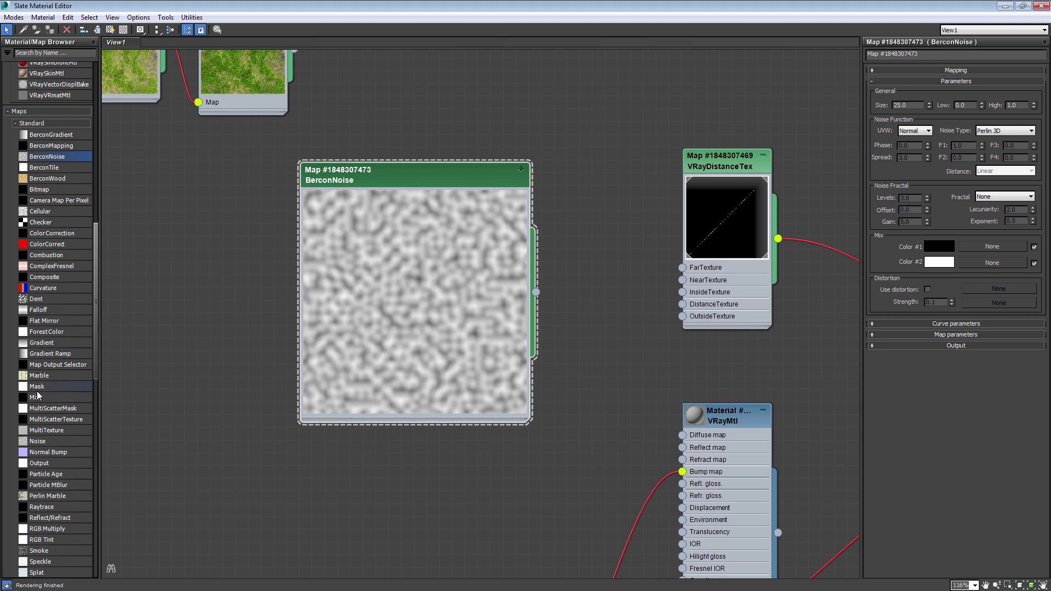
{"action": "left_click_drag", "start_coordinate": [31, 447], "coordinate": [277, 485]}
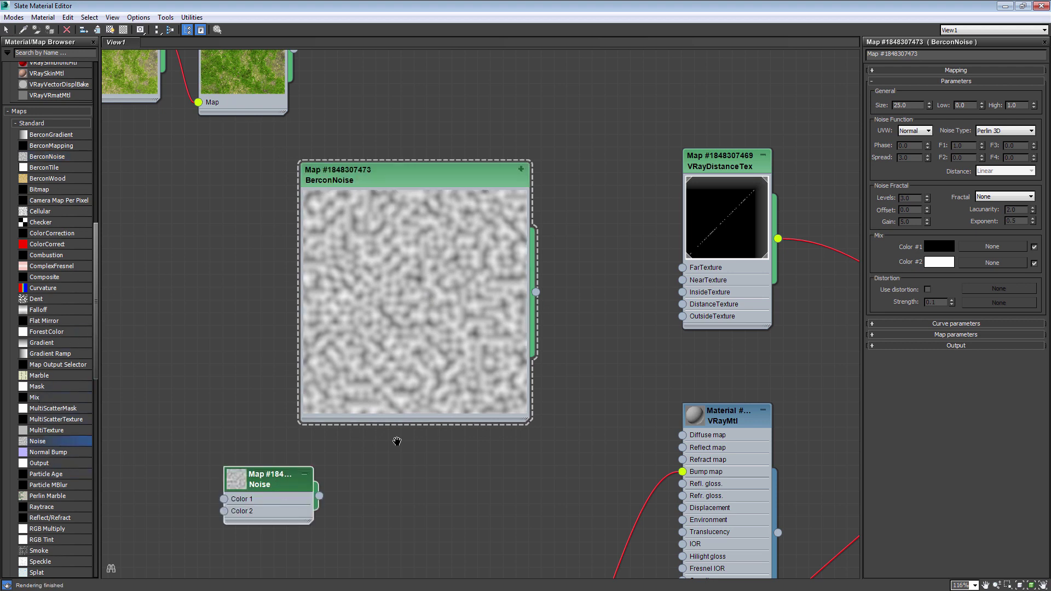
{"action": "middle_click_drag", "start_coordinate": [244, 482], "coordinate": [328, 313]}
{"action": "key", "text": "ctrl+z"}
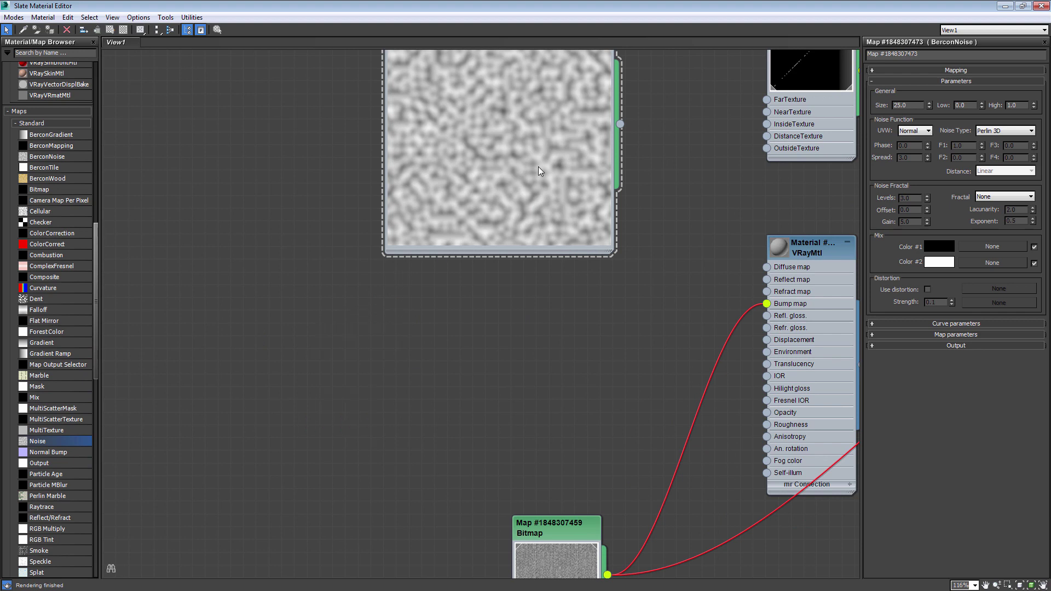
{"action": "middle_click_drag", "start_coordinate": [500, 69], "coordinate": [393, 288]}
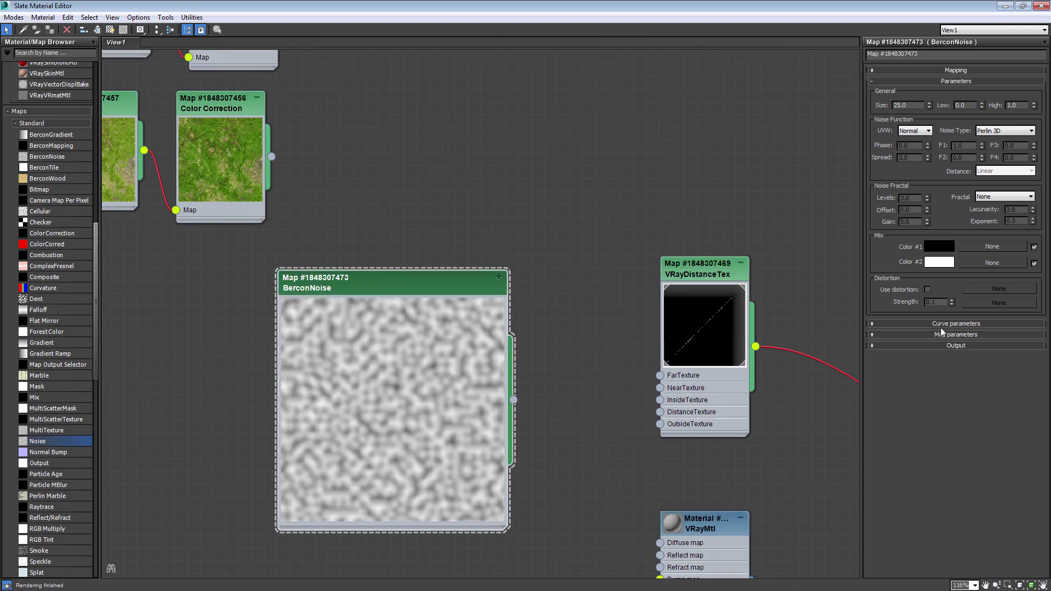
{"action": "middle_click_drag", "start_coordinate": [374, 349], "coordinate": [399, 271]}
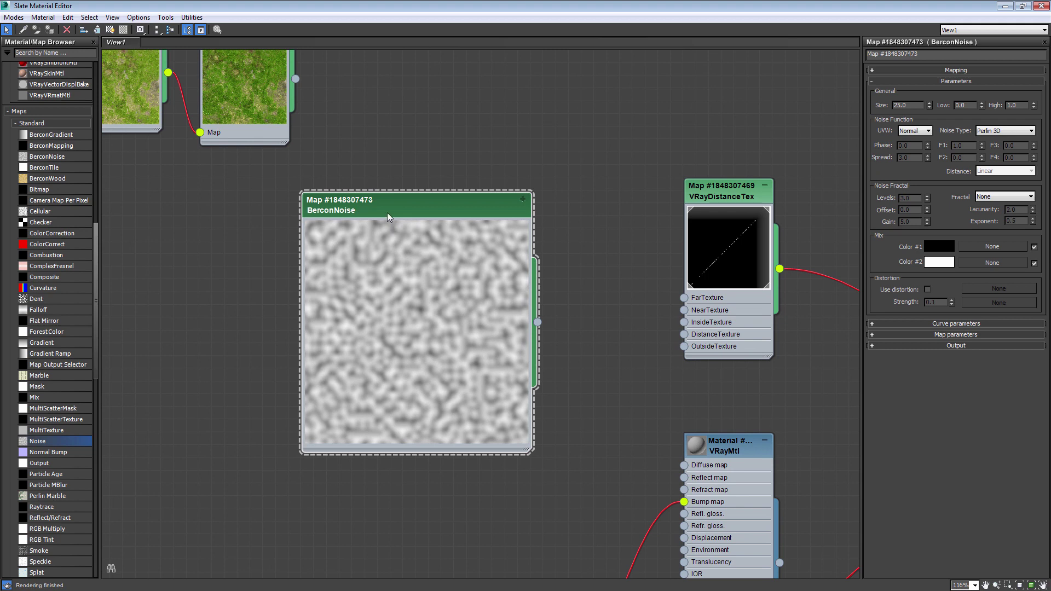
- Set the BerconNoise type to Worley (Voronoi) with Chebychev distance
{"action": "left_click", "coordinate": [1031, 130]}
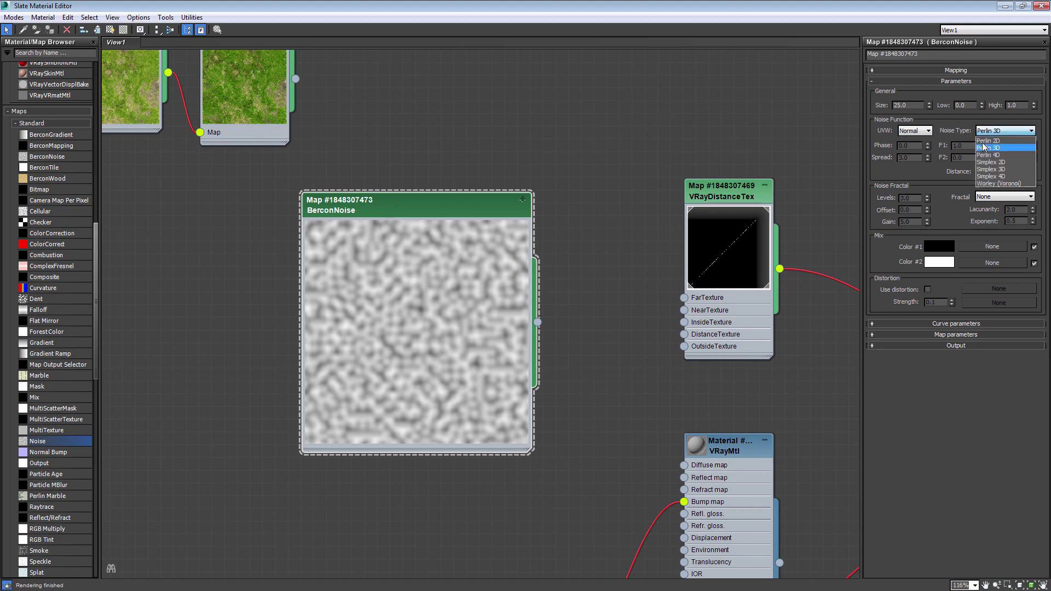
{"action": "left_click", "coordinate": [1002, 182]}
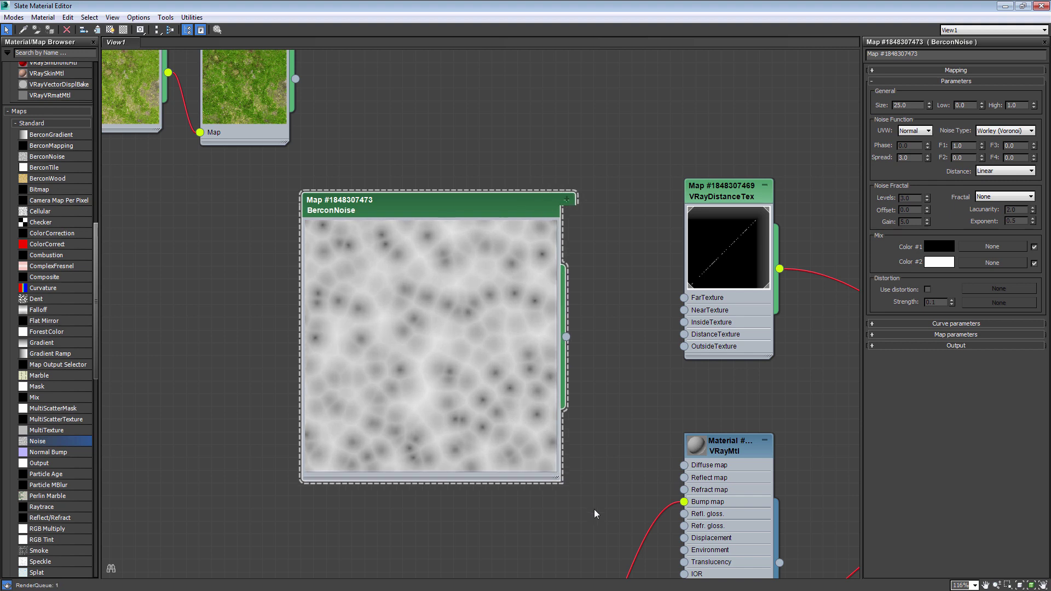
{"action": "left_click_drag", "start_coordinate": [530, 452], "coordinate": [593, 514]}
{"action": "left_click", "coordinate": [1005, 171]}
{"action": "left_click", "coordinate": [990, 202]}
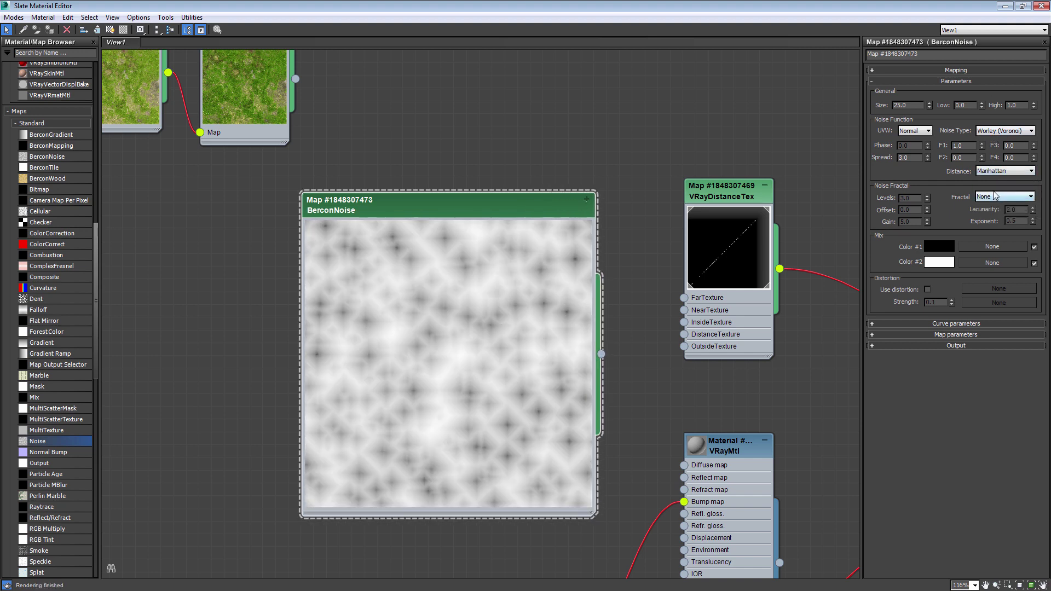
{"action": "left_click", "coordinate": [1005, 171]}
{"action": "key", "text": "Down"}
{"action": "key", "text": "Down"}
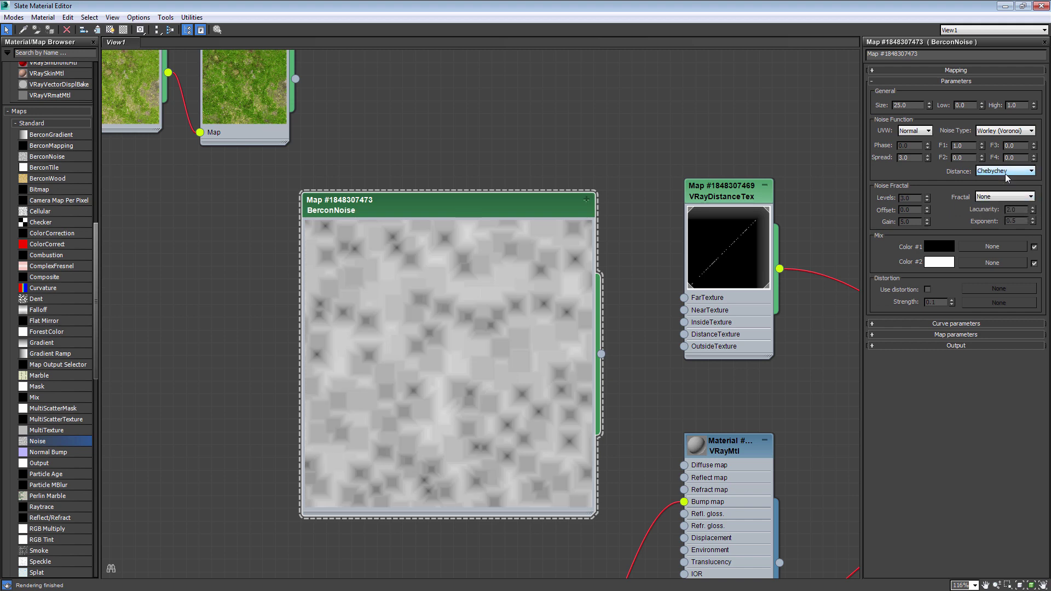
{"action": "key", "text": "Up"}
{"action": "key", "text": "Return"}
{"action": "key", "text": "Up"}
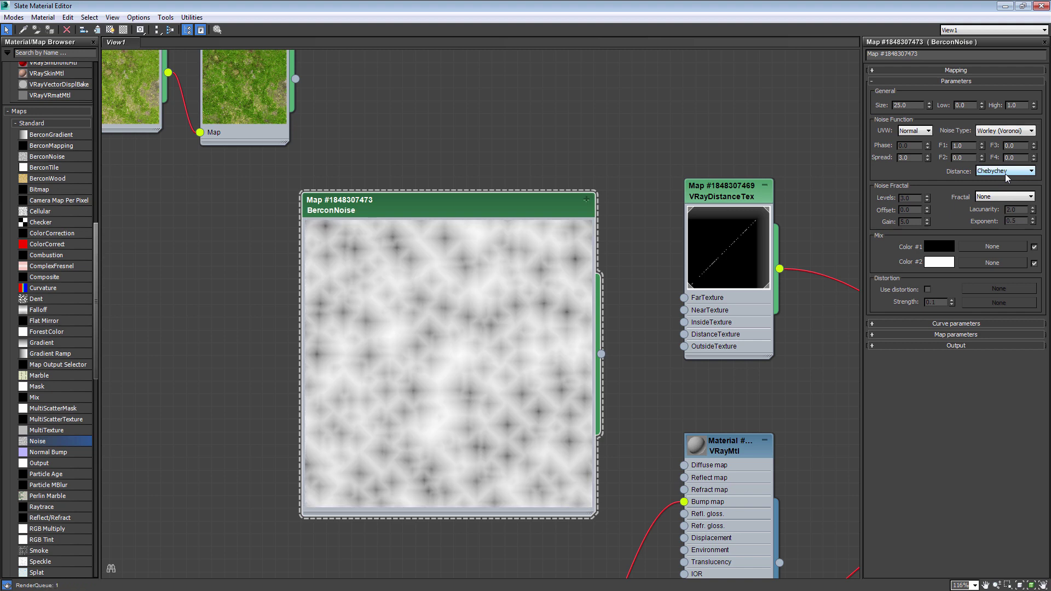
- Use Fractal mode with 7 levels, after briefly trying Turbulence, fBm and fBm Turbulence
{"action": "left_click", "coordinate": [999, 200]}
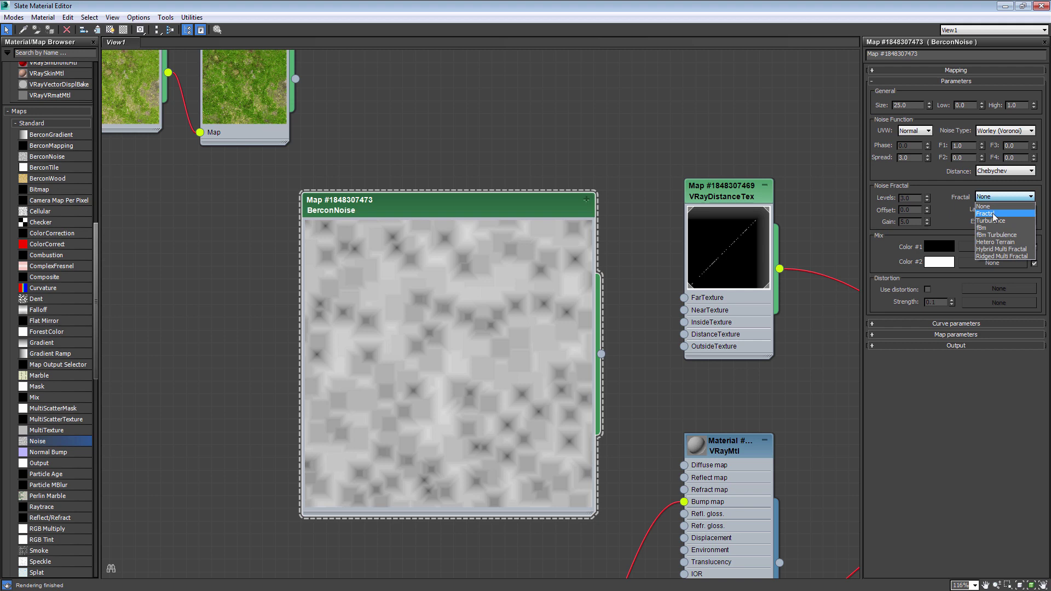
{"action": "left_click", "coordinate": [994, 214]}
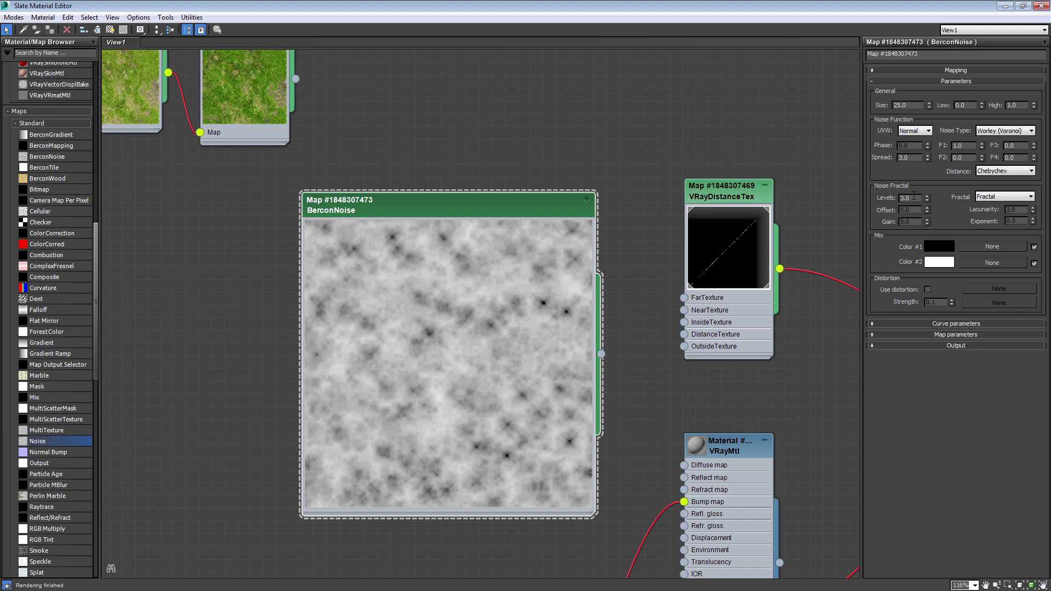
{"action": "left_click", "coordinate": [911, 198]}
{"action": "type", "text": "7"}
{"action": "key", "text": "Return"}
{"action": "left_click", "coordinate": [1010, 198]}
{"action": "left_click", "coordinate": [989, 220]}
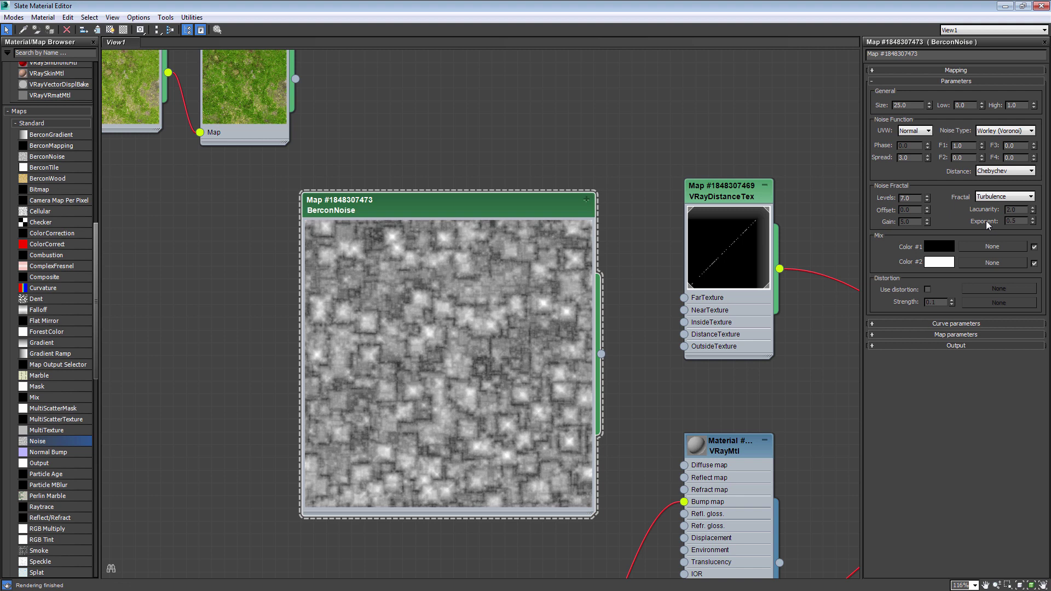
{"action": "left_click", "coordinate": [993, 197]}
{"action": "left_click", "coordinate": [993, 224]}
{"action": "left_click", "coordinate": [994, 197]}
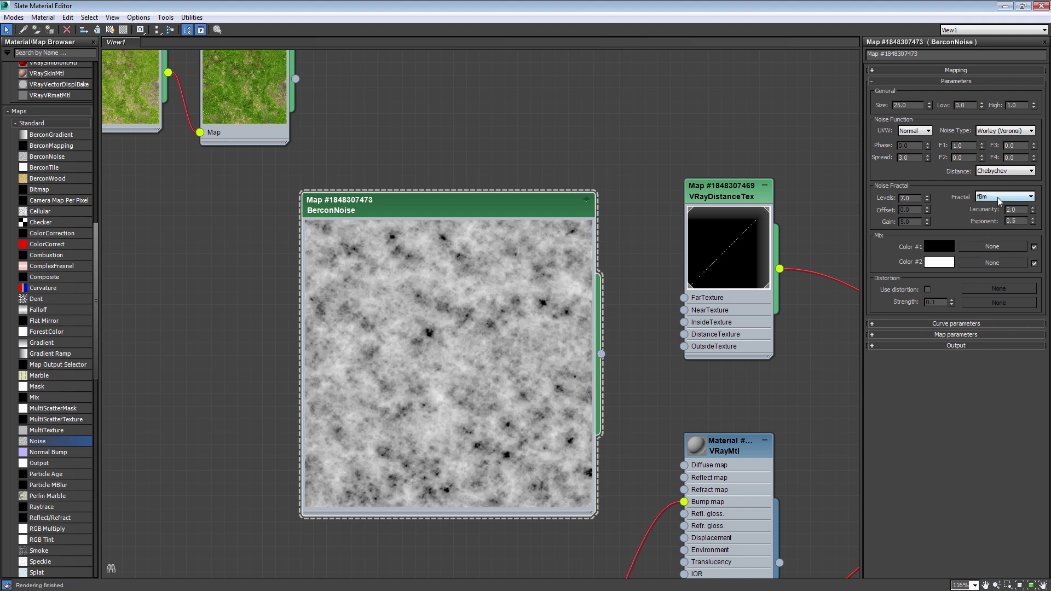
{"action": "left_click", "coordinate": [999, 198]}
{"action": "left_click", "coordinate": [996, 236]}
{"action": "left_click", "coordinate": [995, 197]}
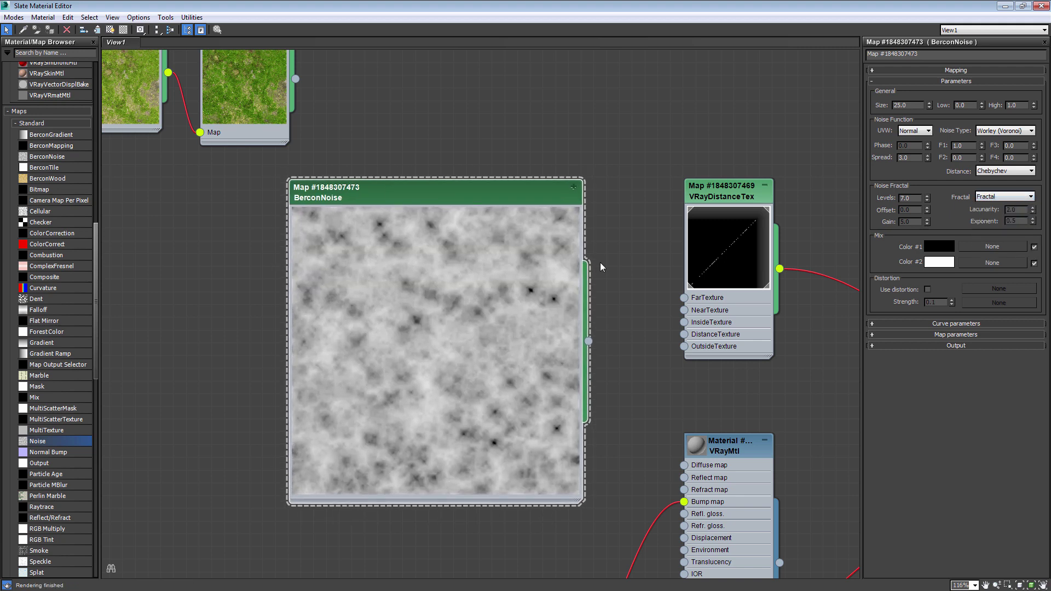
- Wire BerconNoise into the VRayDistanceTex DistanceTexture slot and set its size to 300
{"action": "middle_click_drag", "start_coordinate": [600, 262], "coordinate": [500, 329]}
{"action": "scroll", "coordinate": [459, 307], "scroll_direction": "up", "scroll_amount": 1}
{"action": "left_click_drag", "start_coordinate": [456, 301], "coordinate": [561, 294]}
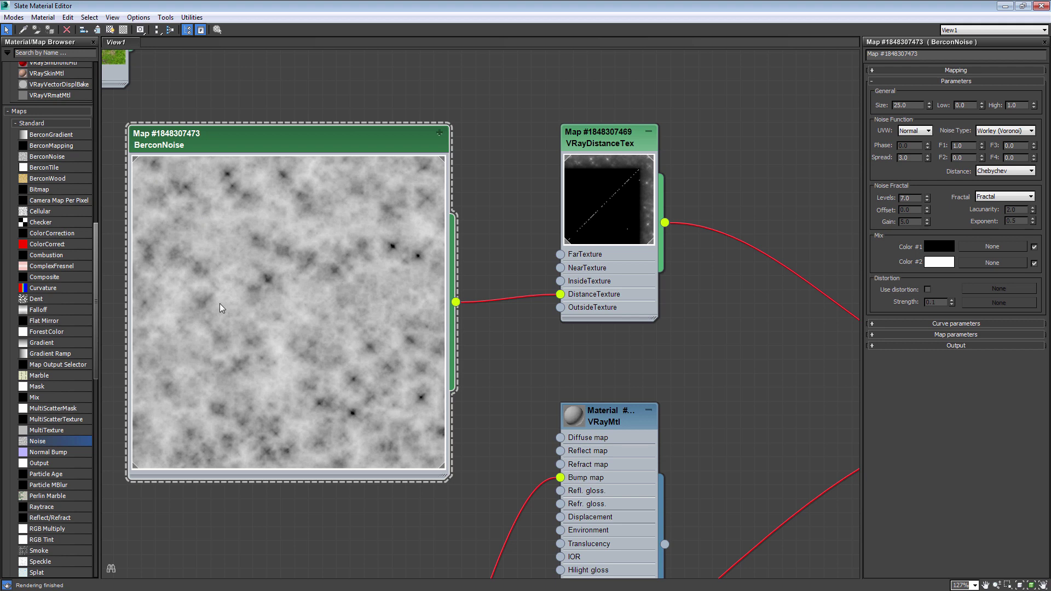
{"action": "double_click", "coordinate": [912, 105]}
{"action": "type", "text": "5"}
{"action": "type", "text": "00"}
{"action": "key", "text": "Return"}
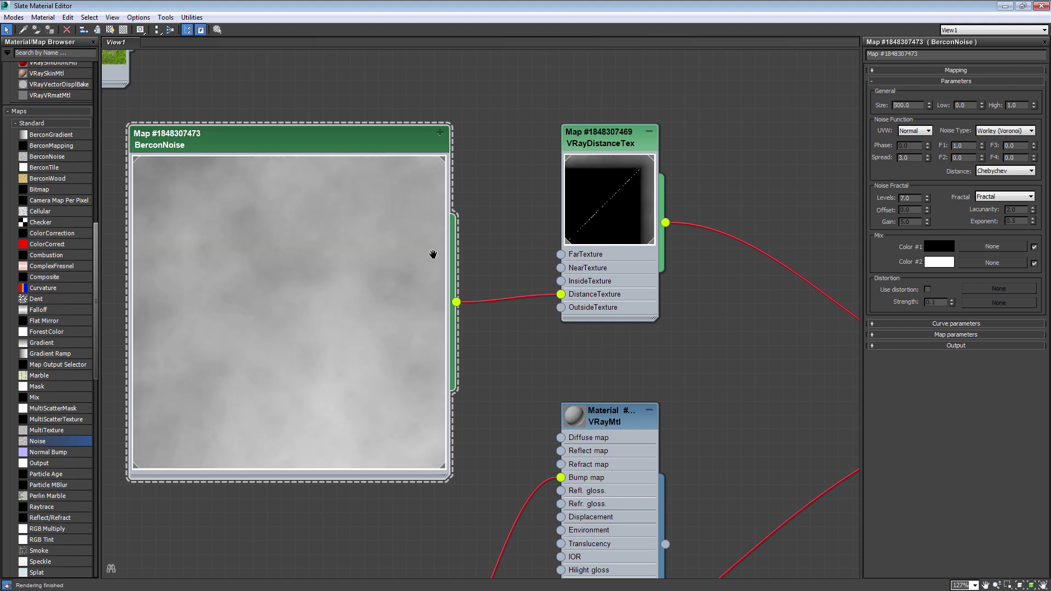
- Render the lawn shapes with Shift+Q to check the irregular edges
{"action": "middle_click_drag", "start_coordinate": [433, 254], "coordinate": [441, 282]}
{"action": "scroll", "coordinate": [441, 282], "scroll_direction": "down", "scroll_amount": 4}
{"action": "mouse_move", "coordinate": [688, 321]}
{"action": "middle_mouse_down"}
{"action": "mouse_move", "coordinate": [439, 206]}
{"action": "mouse_move", "coordinate": [528, 230]}
{"action": "middle_mouse_up"}
{"action": "key", "text": "shift+q"}
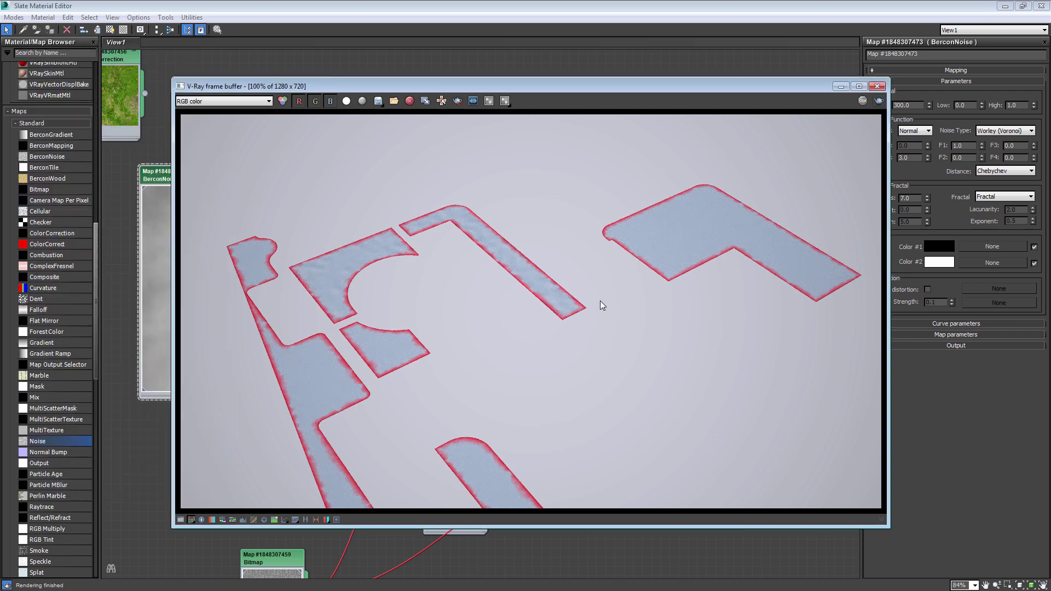
- Inspect the previous noisy-edge render and close its preview
{"action": "scroll", "coordinate": [599, 300], "scroll_direction": "up", "scroll_amount": 1}
{"action": "scroll", "coordinate": [761, 255], "scroll_direction": "up", "scroll_amount": 2}
{"action": "scroll", "coordinate": [511, 376], "scroll_direction": "down", "scroll_amount": 2}
{"action": "scroll", "coordinate": [530, 369], "scroll_direction": "up", "scroll_amount": 1}
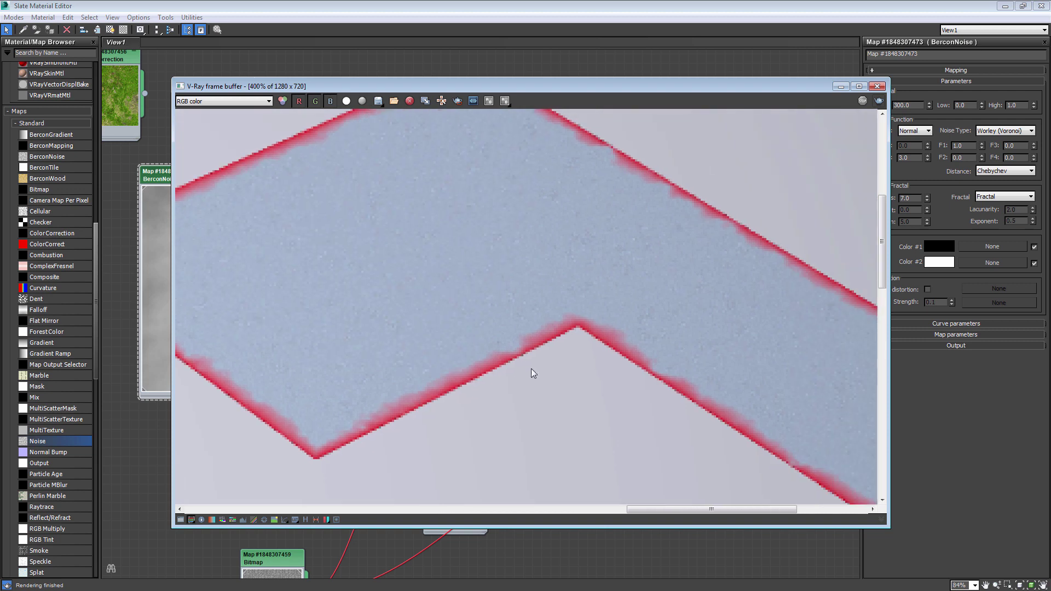
{"action": "middle_click_drag", "start_coordinate": [608, 325], "coordinate": [503, 355]}
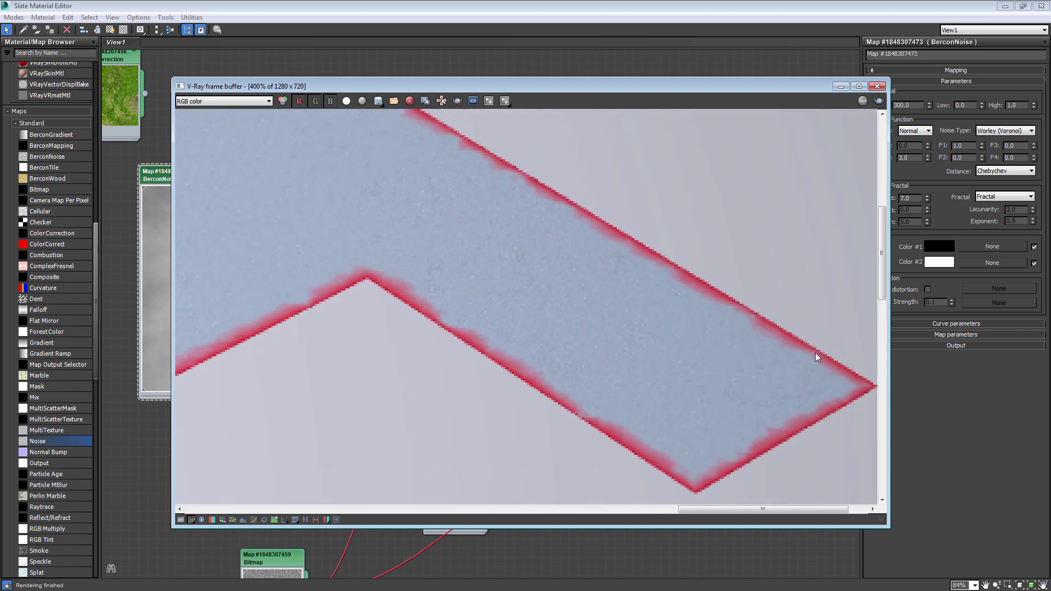
{"action": "scroll", "coordinate": [590, 356], "scroll_direction": "down", "scroll_amount": 2}
{"action": "scroll", "coordinate": [422, 355], "scroll_direction": "up", "scroll_amount": 1}
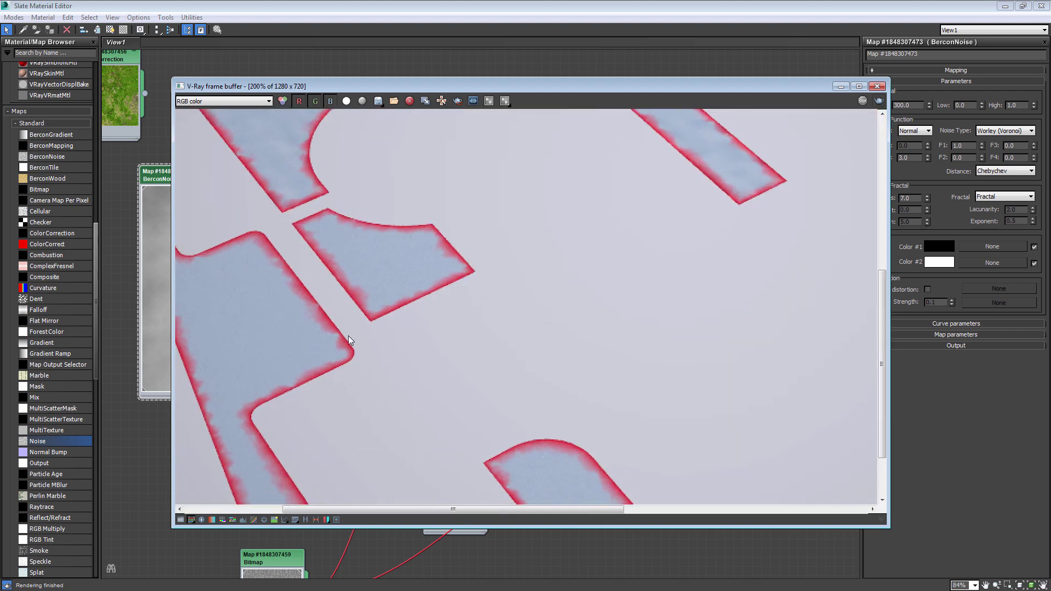
{"action": "left_click", "coordinate": [877, 87]}
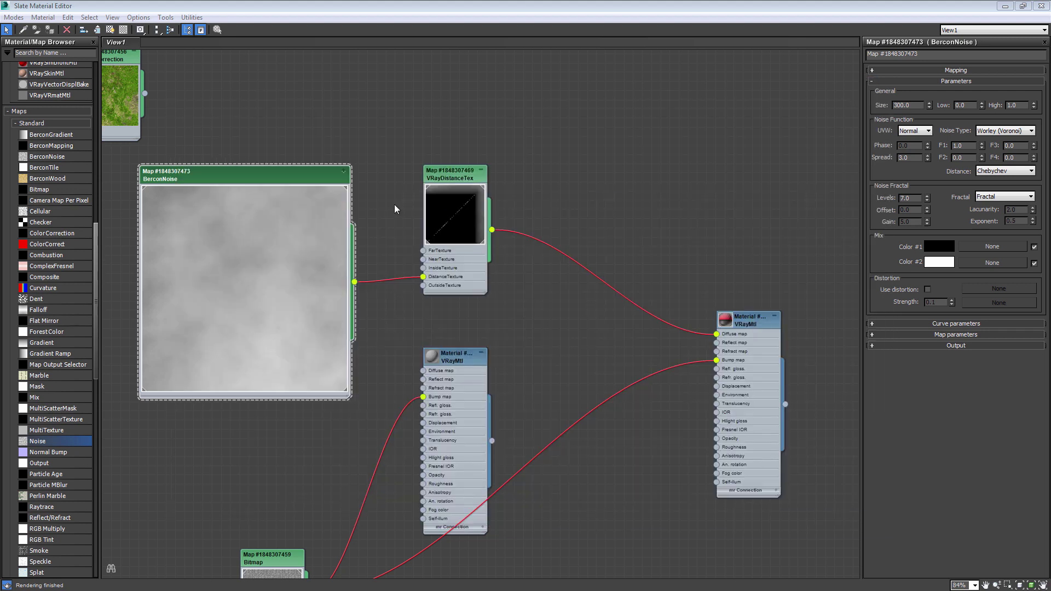
- Set the VRayDistanceTex distance to 900 cm
{"action": "double_click", "coordinate": [461, 180]}
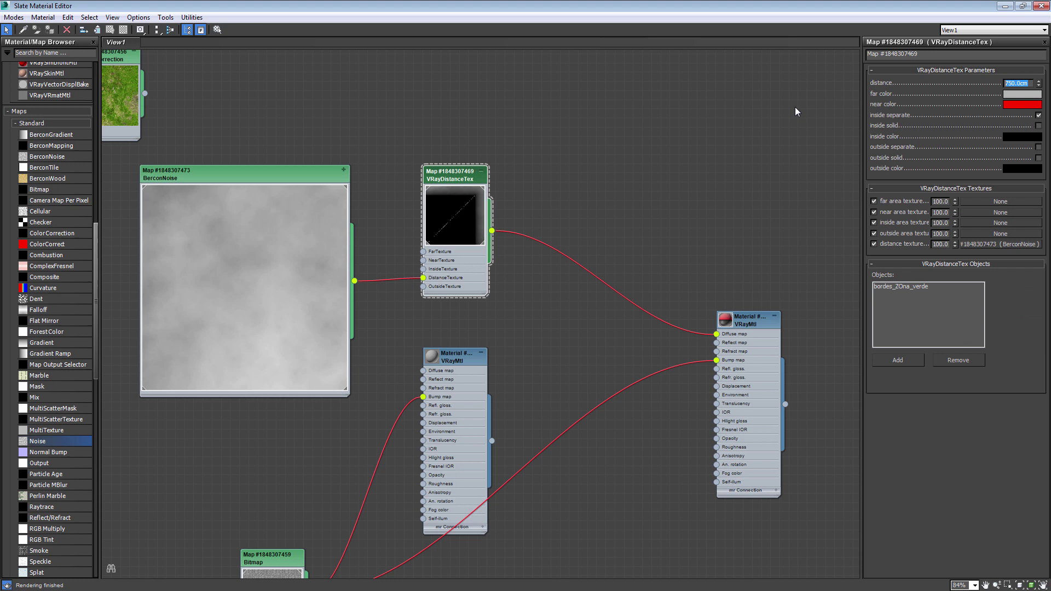
{"action": "double_click", "coordinate": [260, 176]}
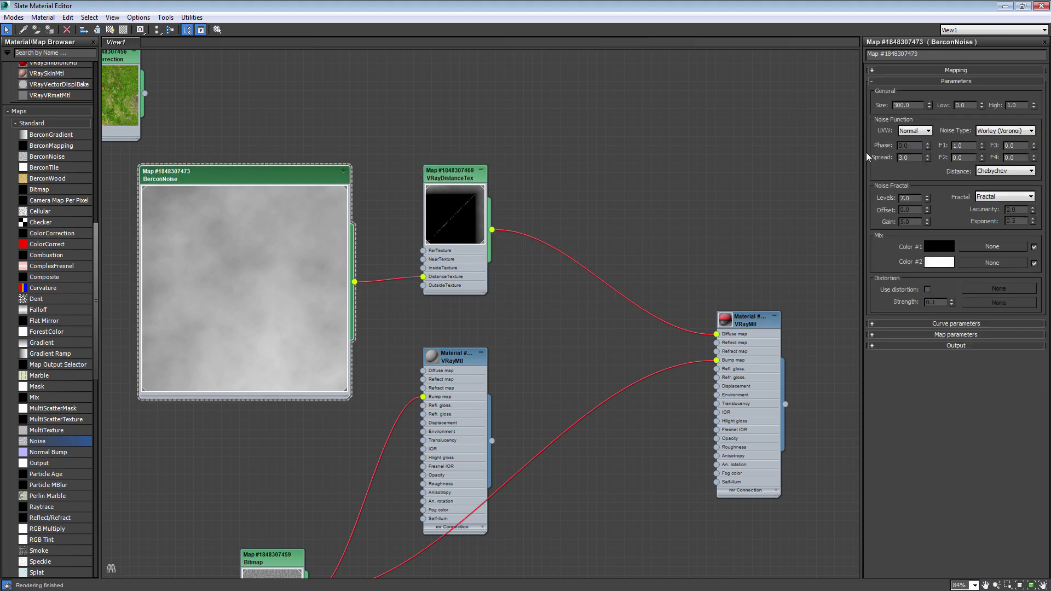
{"action": "left_click_drag", "start_coordinate": [919, 105], "coordinate": [801, 108]}
{"action": "type", "text": "4"}
{"action": "double_click", "coordinate": [454, 174]}
{"action": "left_click_drag", "start_coordinate": [1032, 83], "coordinate": [902, 83]}
{"action": "type", "text": "900"}
{"action": "key", "text": "Return"}
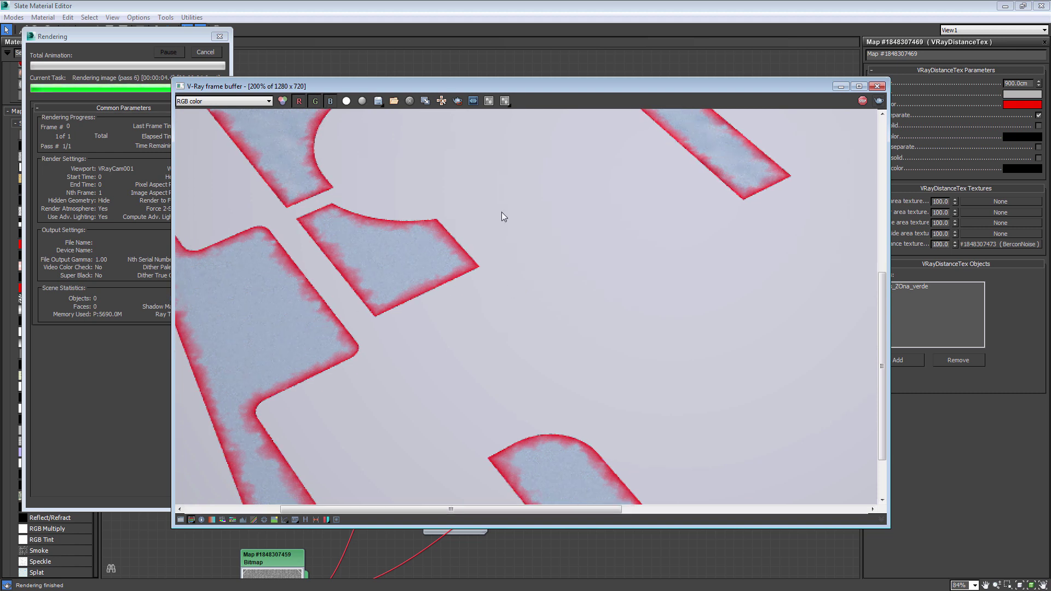
- Stop the test render, close the frame buffer, and reposition the grass texture nodes
{"action": "middle_click_drag", "start_coordinate": [501, 213], "coordinate": [383, 312]}
{"action": "scroll", "coordinate": [471, 280], "scroll_direction": "down", "scroll_amount": 2}
{"action": "scroll", "coordinate": [547, 274], "scroll_direction": "up", "scroll_amount": 1}
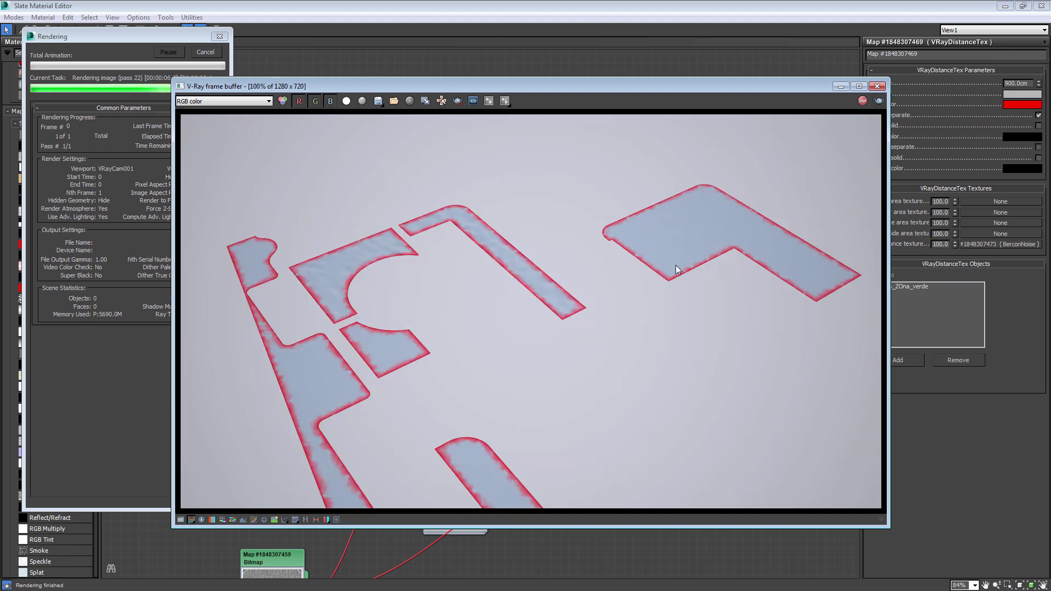
{"action": "left_click", "coordinate": [213, 53]}
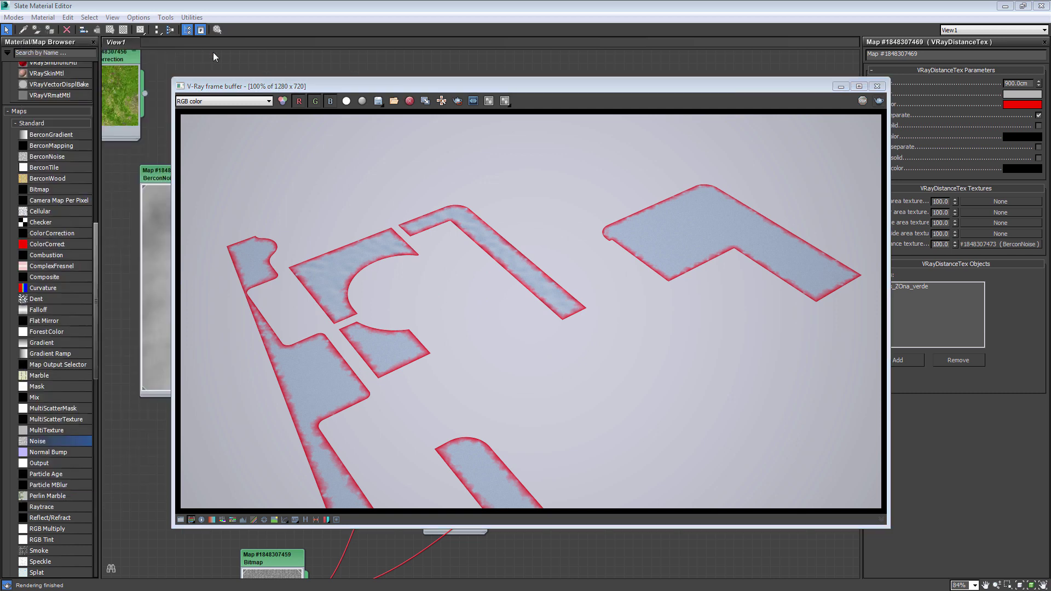
{"action": "left_click", "coordinate": [877, 86]}
{"action": "scroll", "coordinate": [318, 298], "scroll_direction": "down", "scroll_amount": 3}
{"action": "middle_click_drag", "start_coordinate": [318, 298], "coordinate": [353, 316]}
{"action": "mouse_move", "coordinate": [259, 257]}
{"action": "left_mouse_down"}
{"action": "mouse_move", "coordinate": [107, 212]}
{"action": "mouse_move", "coordinate": [406, 140]}
{"action": "mouse_move", "coordinate": [375, 159]}
{"action": "left_mouse_up"}
- Place the second grass bitmap beside the grass pair and preview its texture image
{"action": "scroll", "coordinate": [458, 159], "scroll_direction": "up", "scroll_amount": 4}
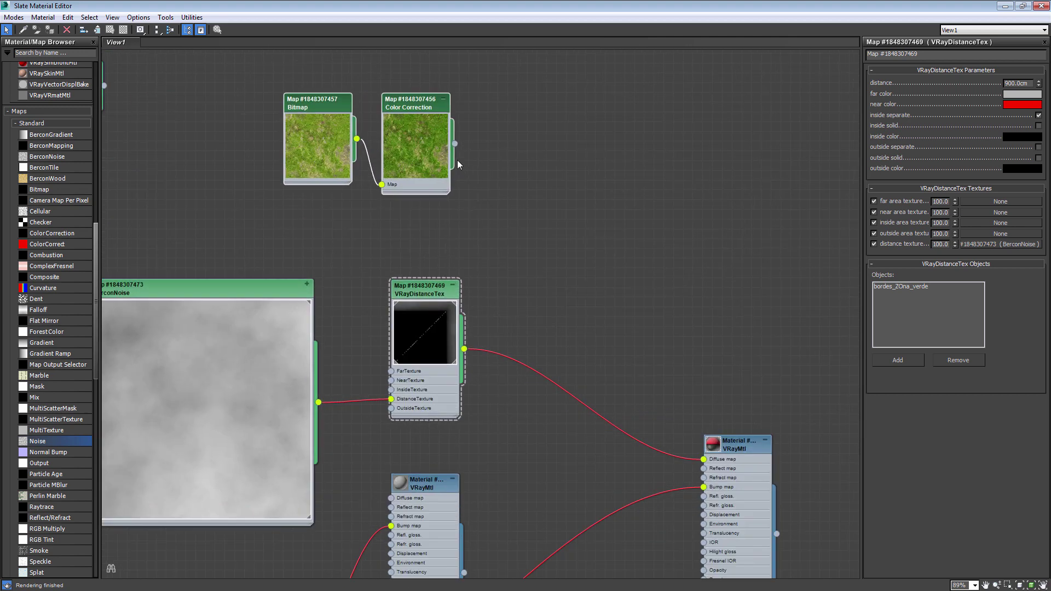
{"action": "mouse_move", "coordinate": [245, 297]}
{"action": "middle_mouse_down"}
{"action": "mouse_move", "coordinate": [260, 215]}
{"action": "mouse_move", "coordinate": [310, 212]}
{"action": "middle_mouse_up"}
{"action": "left_click_drag", "start_coordinate": [311, 211], "coordinate": [796, 352]}
{"action": "scroll", "coordinate": [795, 353], "scroll_direction": "up", "scroll_amount": 3}
{"action": "middle_click_drag", "start_coordinate": [795, 352], "coordinate": [469, 218]}
{"action": "scroll", "coordinate": [439, 187], "scroll_direction": "up", "scroll_amount": 1}
{"action": "double_click", "coordinate": [439, 188]}
{"action": "left_click", "coordinate": [1013, 232]}
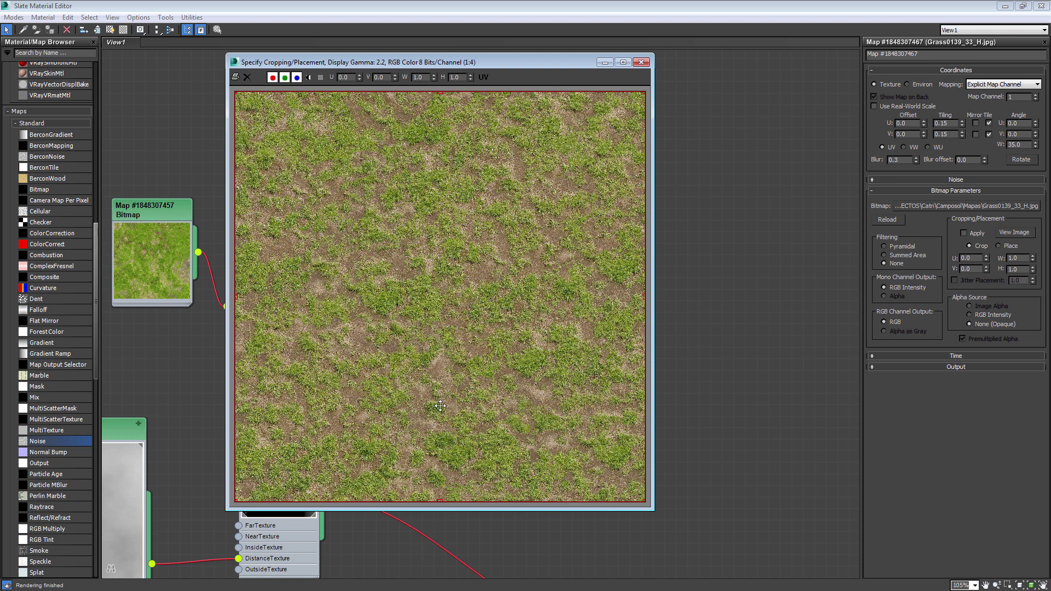
{"action": "left_click", "coordinate": [641, 62]}
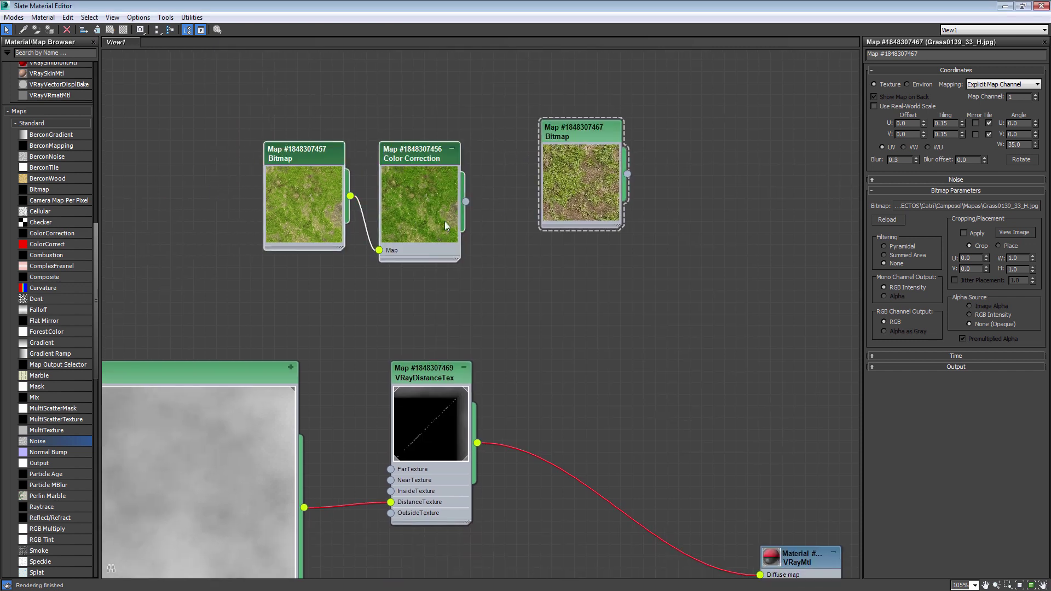
- Arrange the grass nodes and add a Mix map to the graph
{"action": "left_click_drag", "start_coordinate": [444, 221], "coordinate": [467, 106]}
{"action": "left_click_drag", "start_coordinate": [570, 167], "coordinate": [421, 249]}
{"action": "left_click_drag", "start_coordinate": [33, 397], "coordinate": [723, 258]}
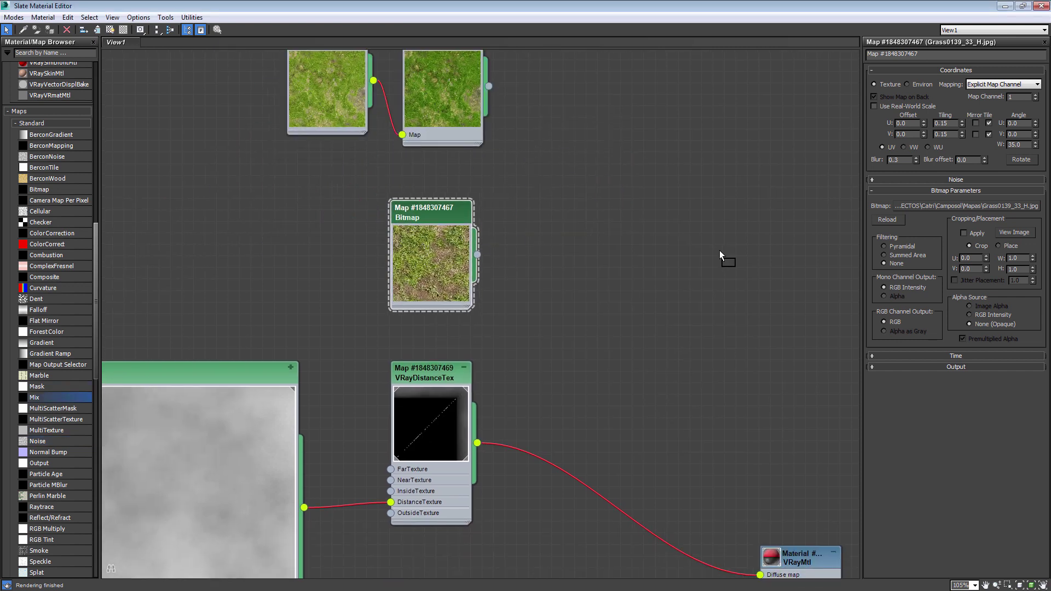
{"action": "middle_click_drag", "start_coordinate": [534, 417], "coordinate": [336, 394]}
{"action": "left_click", "coordinate": [227, 353]}
{"action": "middle_click_drag", "start_coordinate": [604, 438], "coordinate": [679, 456]}
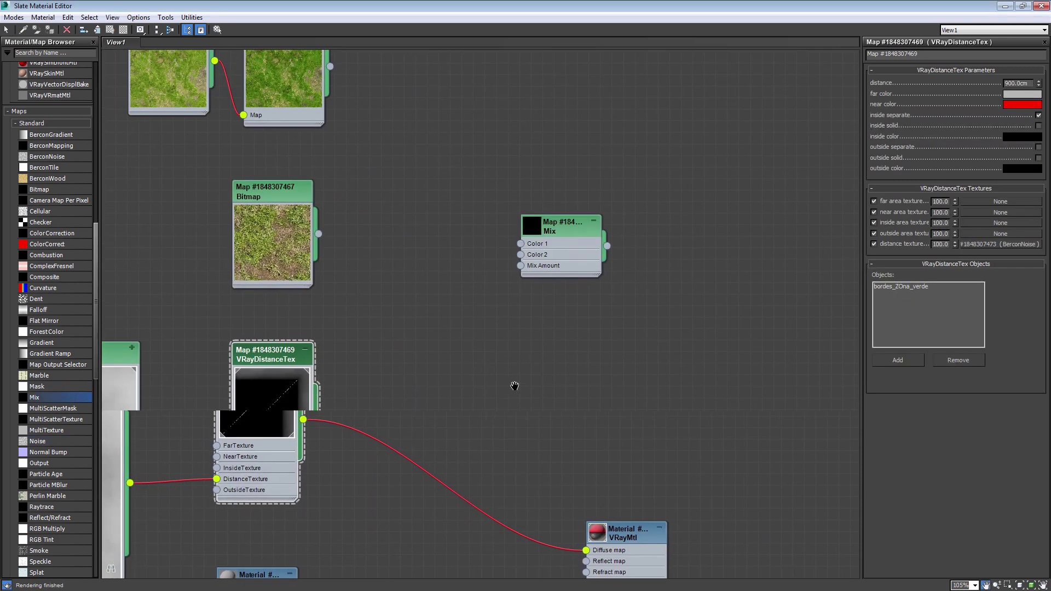
- Make the VRayDistanceTex far colour black and near colour white
{"action": "left_click", "coordinate": [1021, 94]}
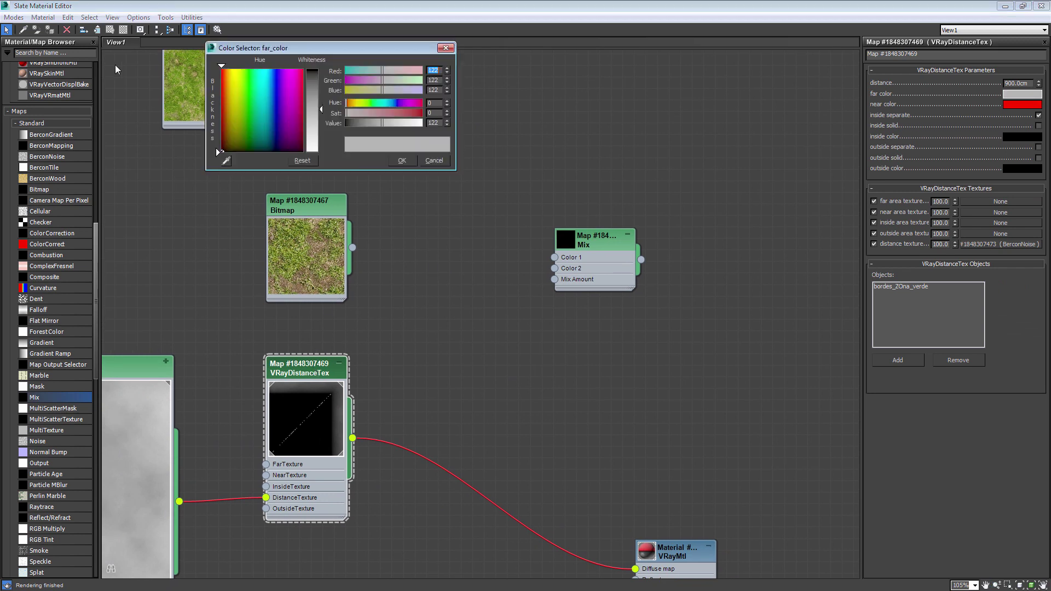
{"action": "mouse_move", "coordinate": [361, 143]}
{"action": "left_mouse_down"}
{"action": "mouse_move", "coordinate": [383, 143]}
{"action": "mouse_move", "coordinate": [353, 143]}
{"action": "left_mouse_up"}
{"action": "left_click", "coordinate": [421, 159]}
{"action": "left_click", "coordinate": [1021, 94]}
{"action": "left_click", "coordinate": [422, 160]}
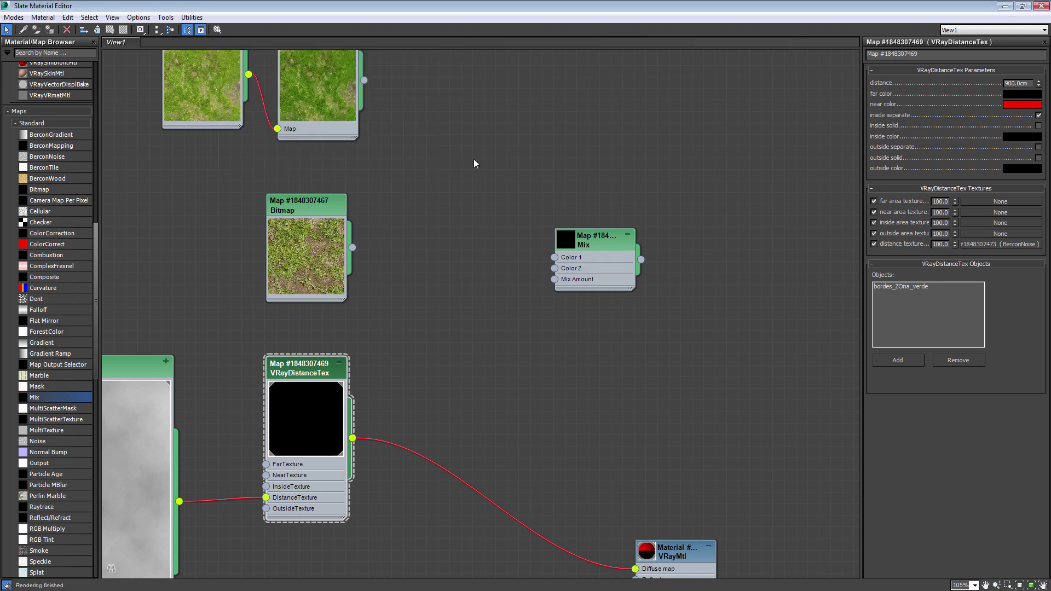
{"action": "left_click", "coordinate": [1015, 105]}
{"action": "left_click_drag", "start_coordinate": [320, 97], "coordinate": [315, 150]}
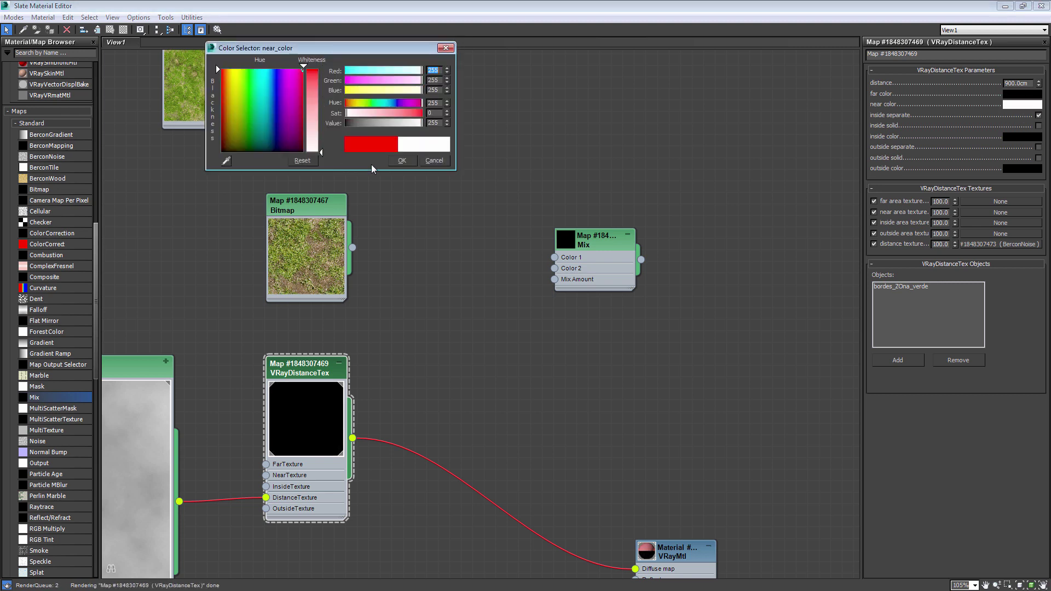
{"action": "left_click", "coordinate": [402, 161]}
{"action": "scroll", "coordinate": [316, 422], "scroll_direction": "up", "scroll_amount": 2}
- Wire distance texture to Mix Amount, grass maps to Color 1/2, and Mix to Diffuse
{"action": "left_click_drag", "start_coordinate": [319, 411], "coordinate": [541, 235]}
{"action": "middle_click_drag", "start_coordinate": [352, 59], "coordinate": [330, 133]}
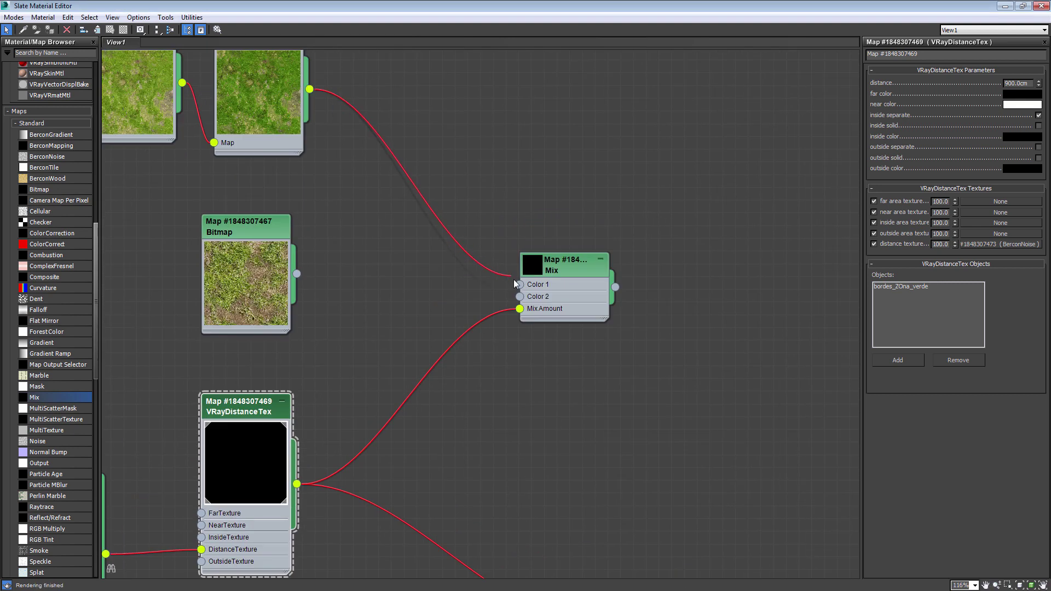
{"action": "left_click_drag", "start_coordinate": [309, 88], "coordinate": [519, 284]}
{"action": "left_click_drag", "start_coordinate": [298, 274], "coordinate": [519, 296]}
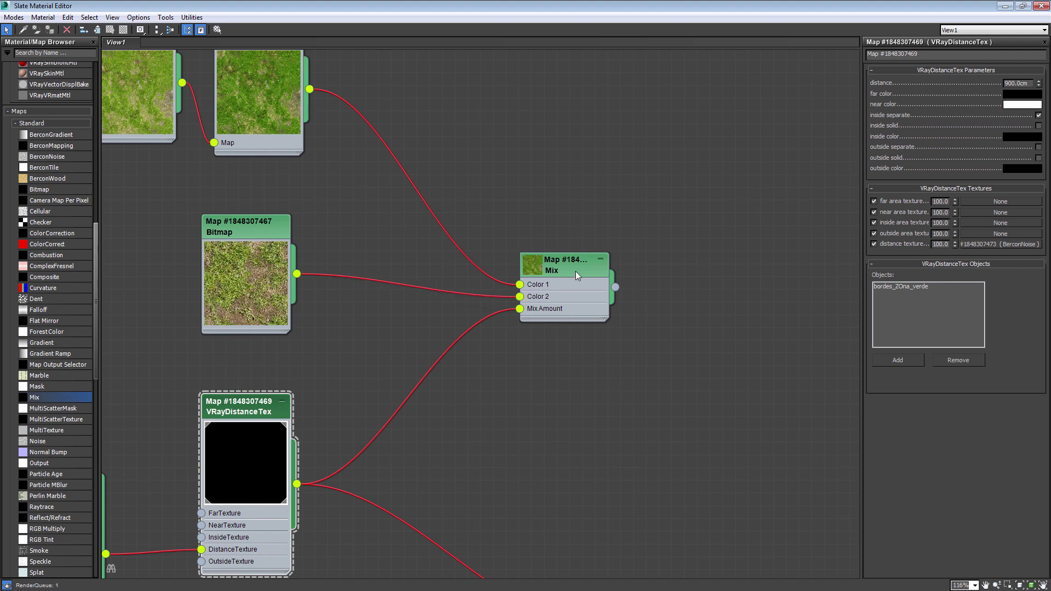
{"action": "left_click_drag", "start_coordinate": [576, 271], "coordinate": [499, 385]}
{"action": "middle_click_drag", "start_coordinate": [788, 574], "coordinate": [648, 452]}
{"action": "left_click_drag", "start_coordinate": [553, 401], "coordinate": [652, 395]}
{"action": "left_click_drag", "start_coordinate": [397, 201], "coordinate": [607, 414]}
{"action": "scroll", "coordinate": [385, 385], "scroll_direction": "down", "scroll_amount": 3}
{"action": "middle_click_drag", "start_coordinate": [415, 374], "coordinate": [526, 416]}
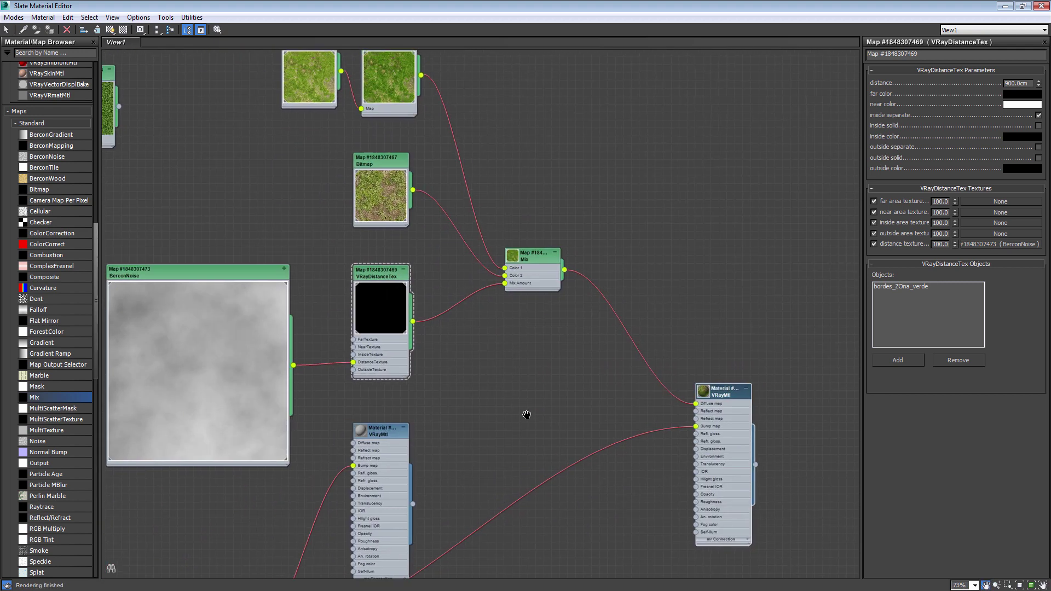
{"action": "scroll", "coordinate": [525, 416], "scroll_direction": "down", "scroll_amount": 1}
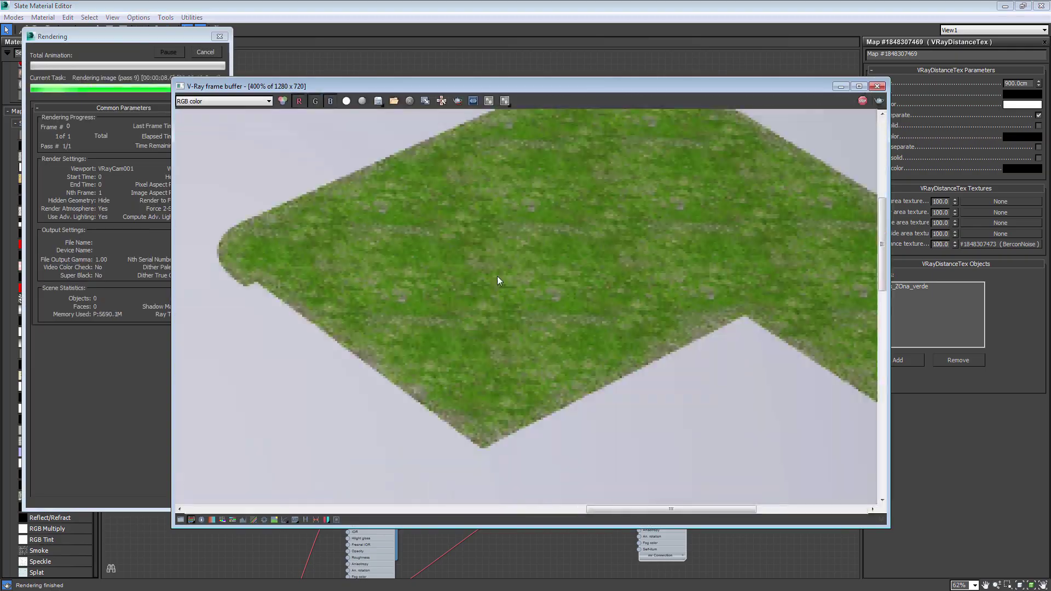
- Inspect the blended grass render and close the frame buffer
{"action": "middle_click_drag", "start_coordinate": [497, 280], "coordinate": [469, 332]}
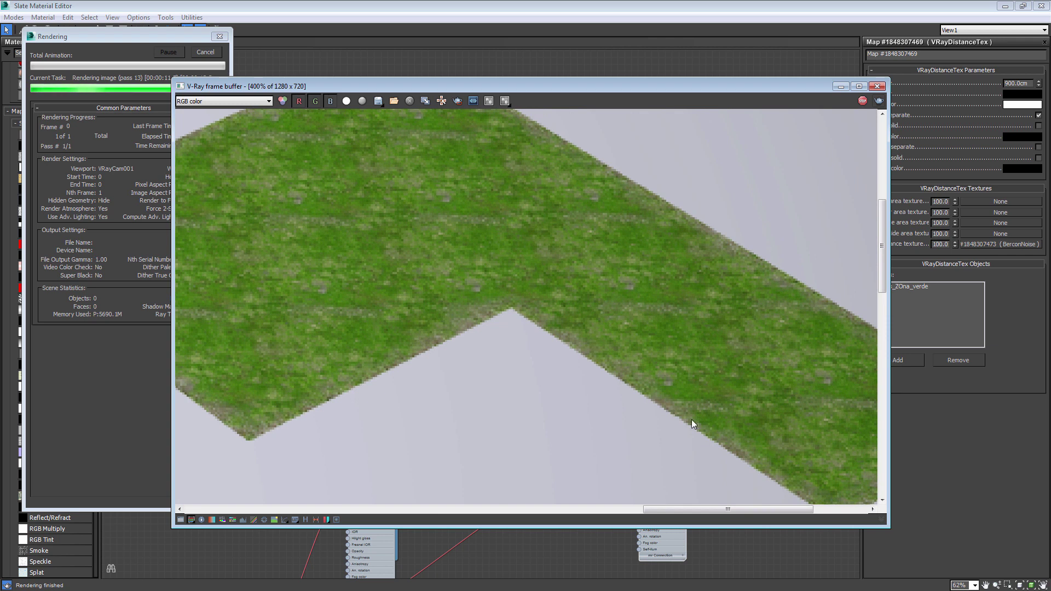
{"action": "middle_click_drag", "start_coordinate": [689, 422], "coordinate": [702, 392]}
{"action": "middle_click_drag", "start_coordinate": [694, 277], "coordinate": [740, 285]}
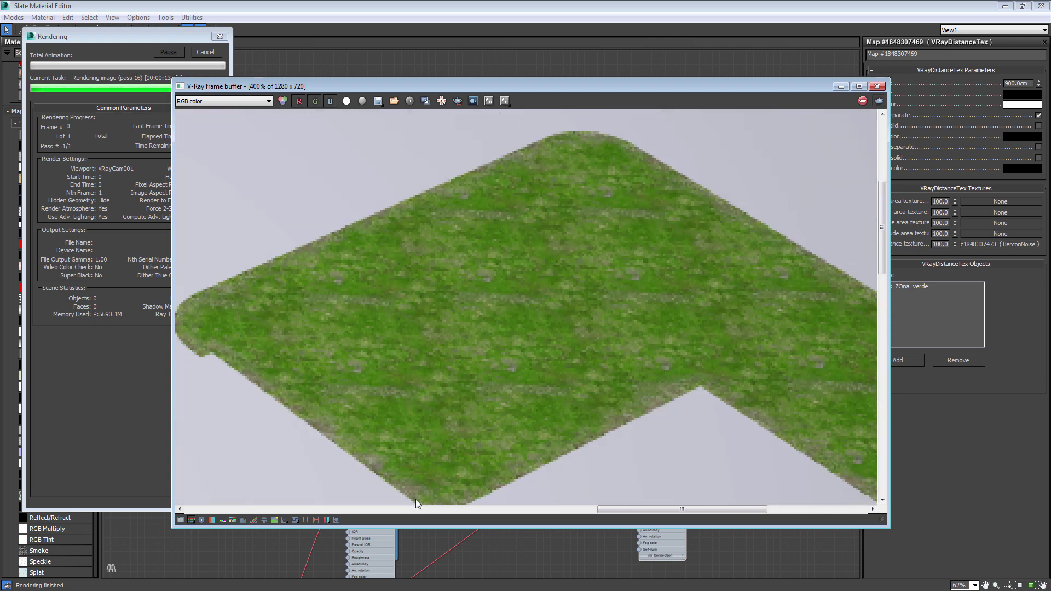
{"action": "left_click", "coordinate": [877, 87]}
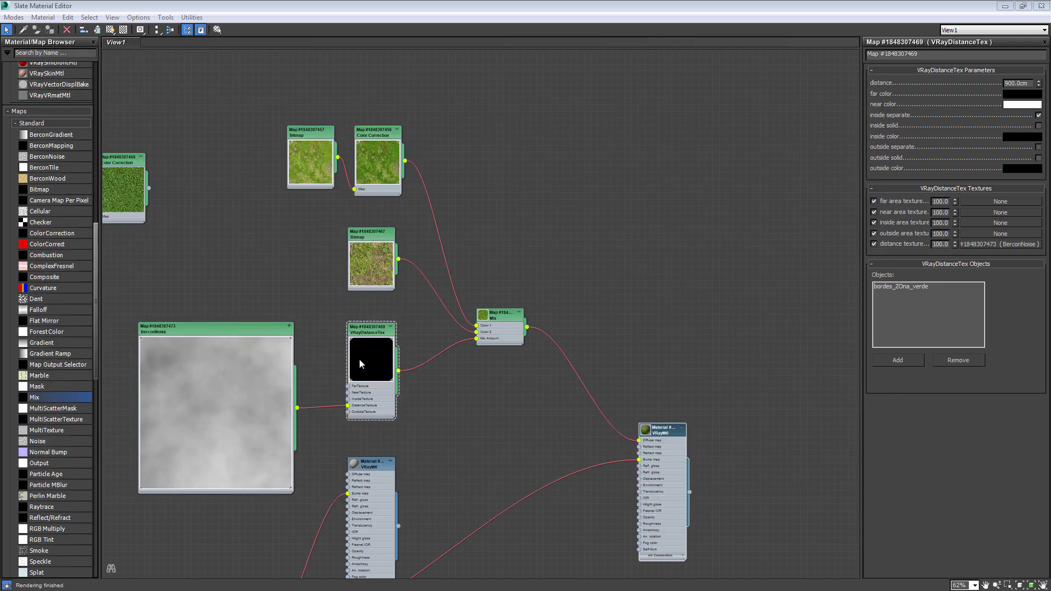
- Set the VRayDistanceTex distance to 2000 cm and render the lawn again
{"action": "type", "text": "200"}
{"action": "key", "text": "Return"}
{"action": "key", "text": "shift+q"}
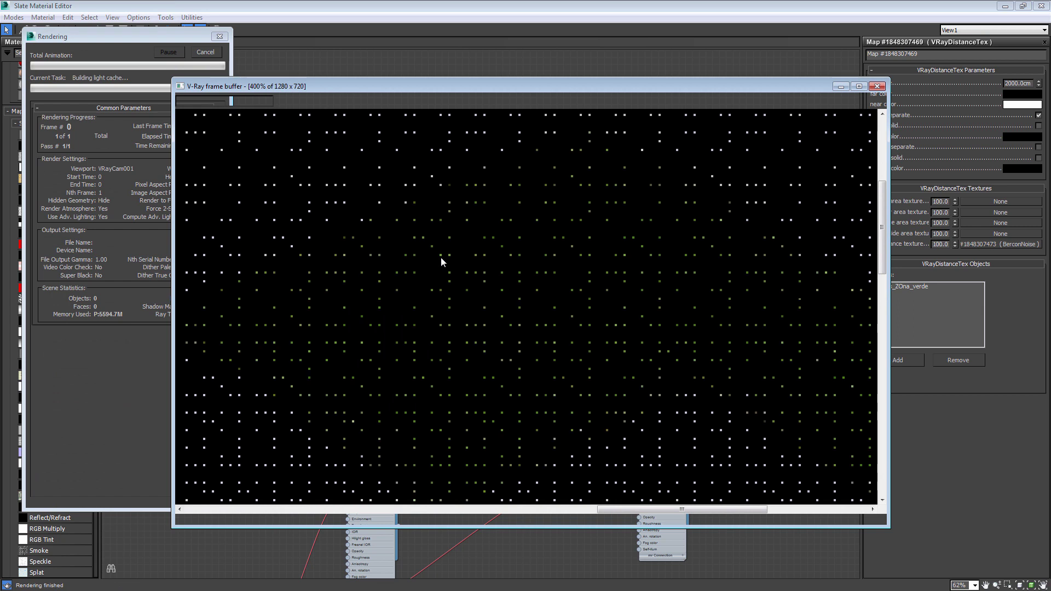
{"action": "scroll", "coordinate": [609, 354], "scroll_direction": "down", "scroll_amount": 2}
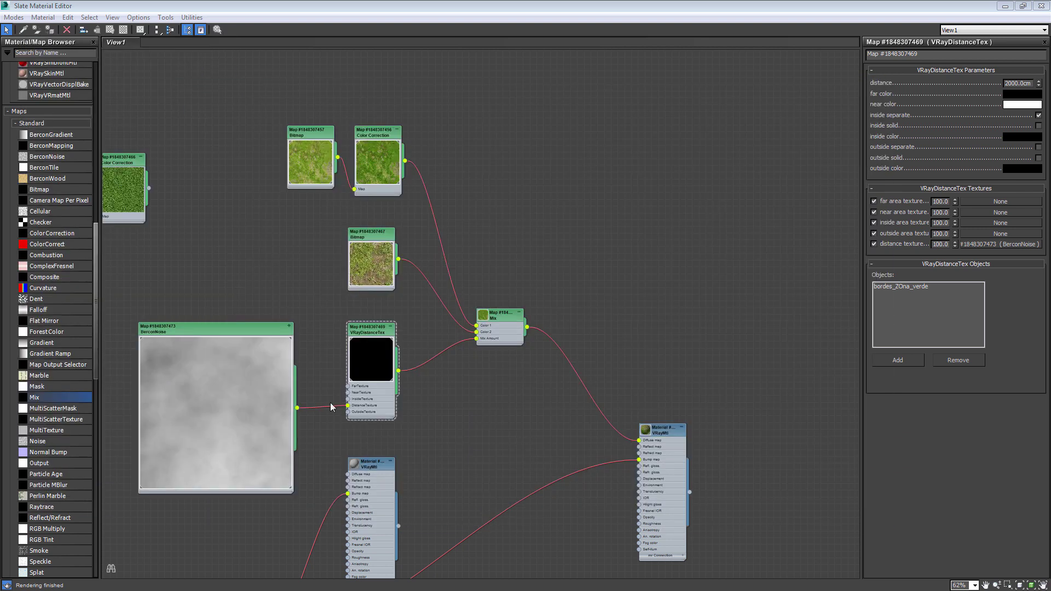
- Move the BerconNoise node and shift the bitmap and material nodes out of the way
{"action": "middle_click_drag", "start_coordinate": [331, 407], "coordinate": [472, 350]}
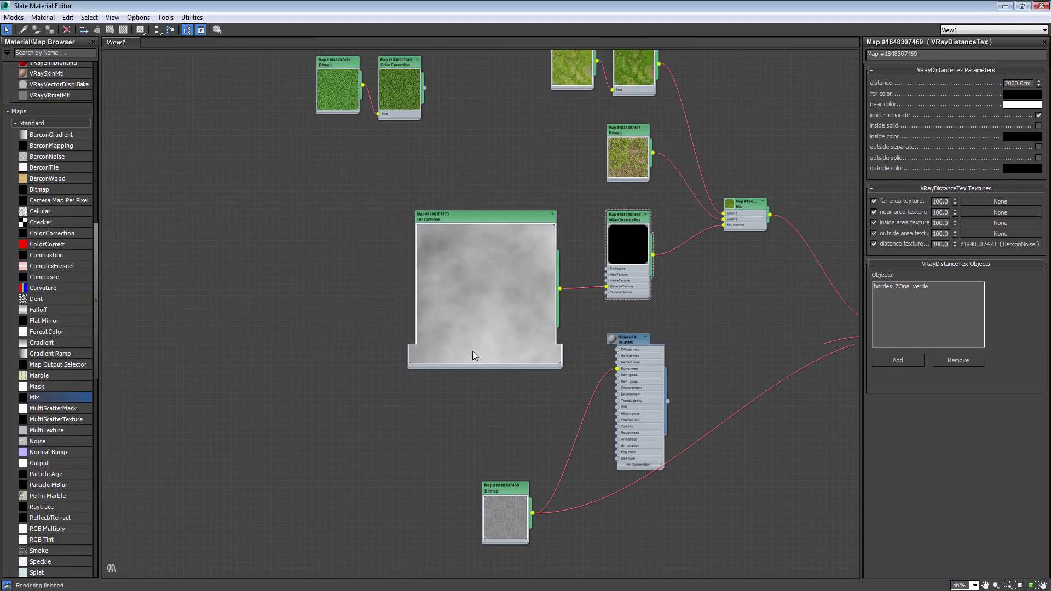
{"action": "scroll", "coordinate": [472, 351], "scroll_direction": "down", "scroll_amount": 2}
{"action": "left_click_drag", "start_coordinate": [471, 270], "coordinate": [433, 396]}
{"action": "scroll", "coordinate": [432, 396], "scroll_direction": "up", "scroll_amount": 2}
{"action": "left_click_drag", "start_coordinate": [505, 340], "coordinate": [683, 542]}
{"action": "left_click_drag", "start_coordinate": [638, 383], "coordinate": [698, 547]}
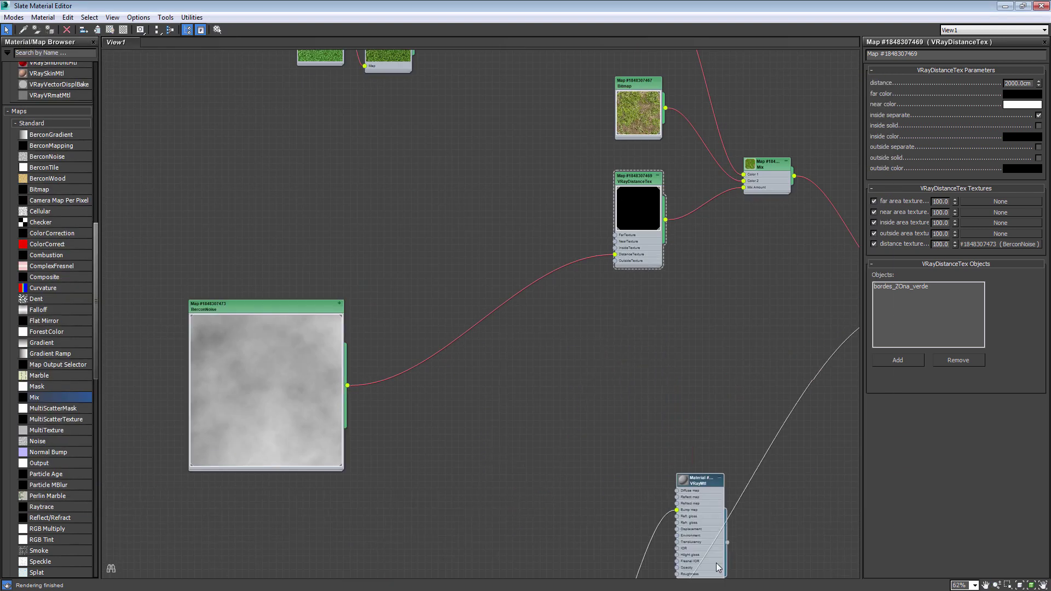
{"action": "middle_click_drag", "start_coordinate": [311, 316], "coordinate": [219, 359]}
- Place the BerconNoise node at lower left and bring the Mix node into view
{"action": "scroll", "coordinate": [510, 281], "scroll_direction": "up", "scroll_amount": 3}
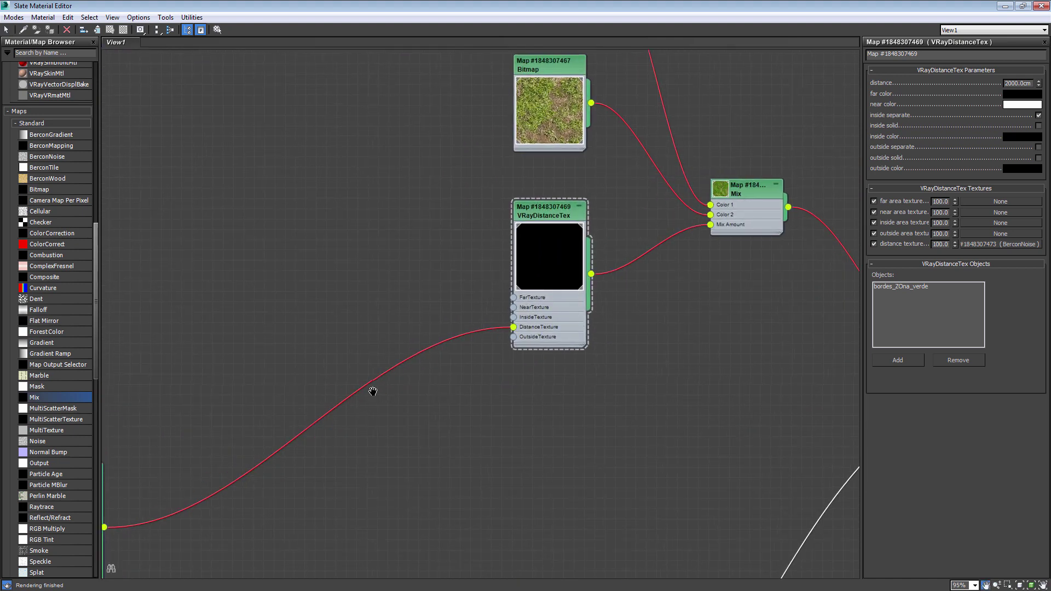
{"action": "middle_click_drag", "start_coordinate": [371, 389], "coordinate": [506, 382]}
{"action": "left_click_drag", "start_coordinate": [181, 400], "coordinate": [288, 396]}
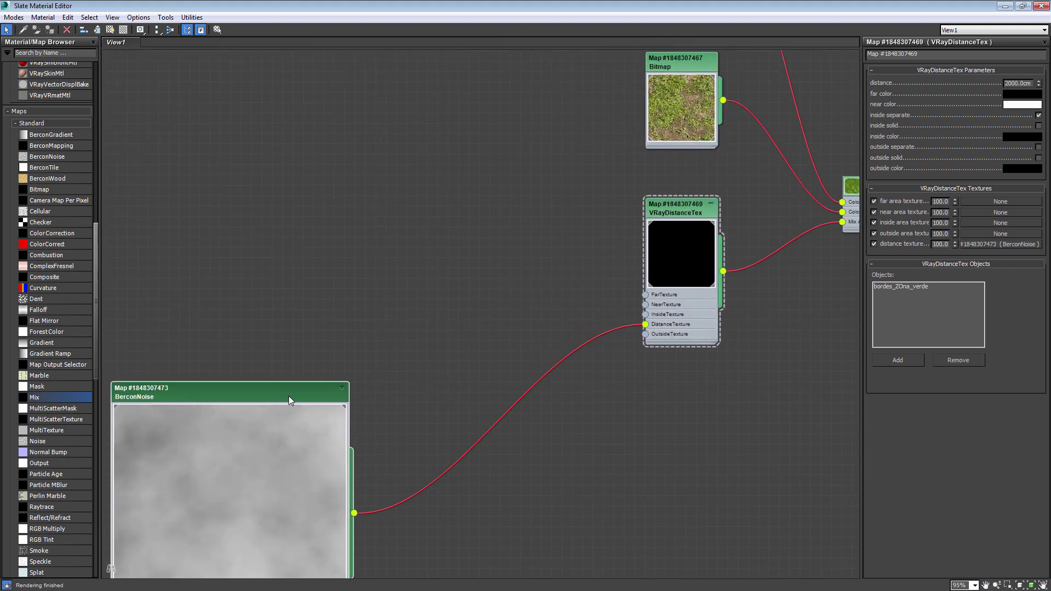
{"action": "middle_click_drag", "start_coordinate": [636, 369], "coordinate": [583, 353]}
{"action": "scroll", "coordinate": [583, 353], "scroll_direction": "up", "scroll_amount": 1}
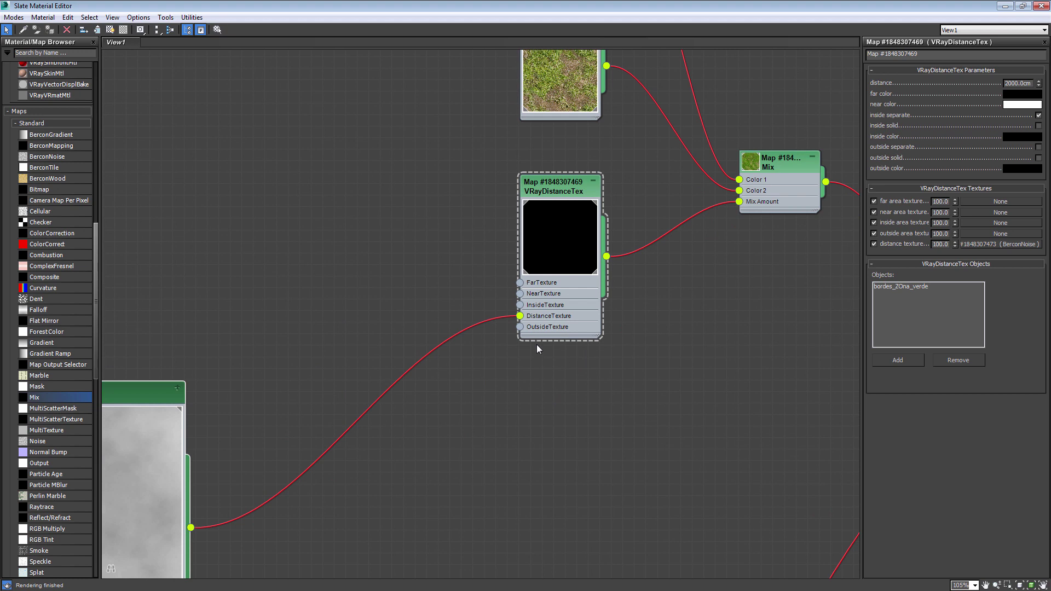
{"action": "scroll", "coordinate": [509, 312], "scroll_direction": "up", "scroll_amount": 1}
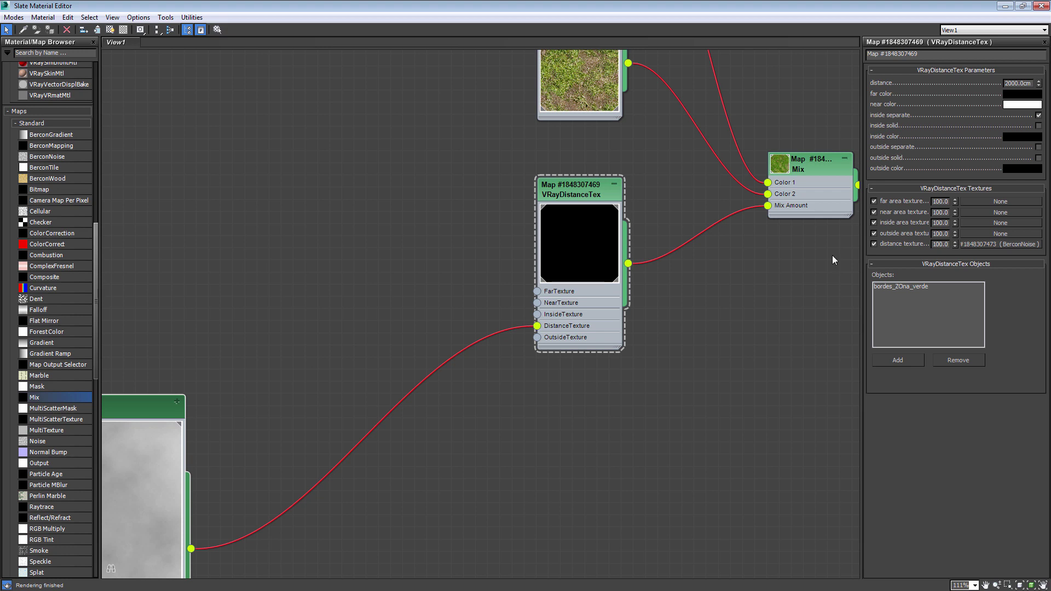
{"action": "mouse_move", "coordinate": [295, 334]}
{"action": "middle_mouse_down"}
{"action": "mouse_move", "coordinate": [275, 348]}
{"action": "mouse_move", "coordinate": [351, 388]}
{"action": "middle_mouse_up"}
{"action": "scroll", "coordinate": [276, 348], "scroll_direction": "down", "scroll_amount": 3}
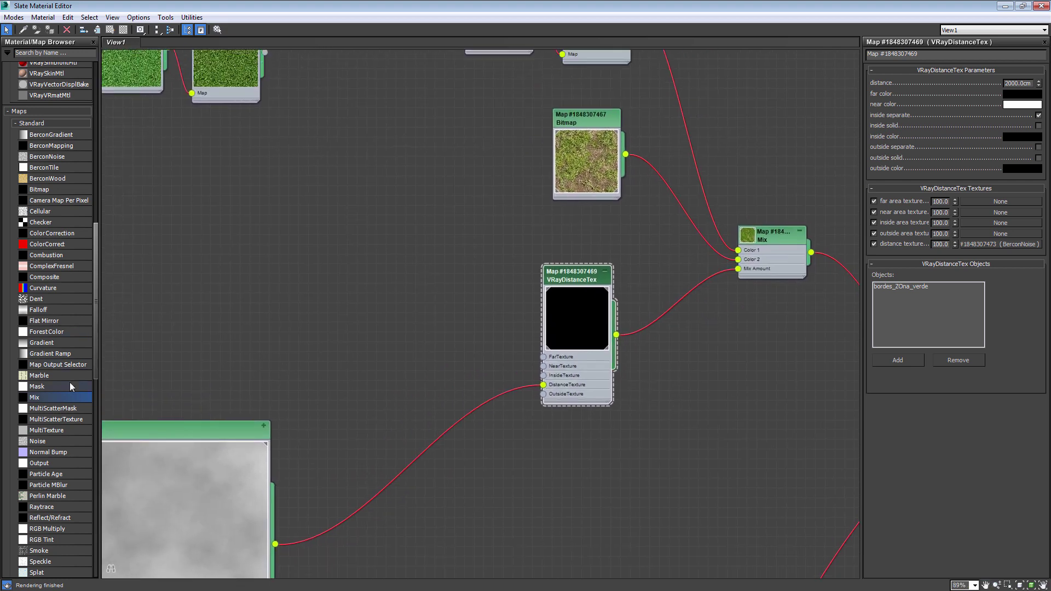
- Add a second BerconNoise map, position it, and center the Mix node in view
{"action": "mouse_move", "coordinate": [48, 157]}
{"action": "left_mouse_down"}
{"action": "mouse_move", "coordinate": [303, 241]}
{"action": "mouse_move", "coordinate": [298, 131]}
{"action": "left_mouse_up"}
{"action": "scroll", "coordinate": [335, 315], "scroll_direction": "up", "scroll_amount": 3}
{"action": "mouse_move", "coordinate": [324, 377]}
{"action": "left_mouse_down"}
{"action": "mouse_move", "coordinate": [435, 501]}
{"action": "mouse_move", "coordinate": [370, 459]}
{"action": "left_mouse_up"}
{"action": "scroll", "coordinate": [313, 493], "scroll_direction": "down", "scroll_amount": 3}
{"action": "left_click_drag", "start_coordinate": [215, 329], "coordinate": [300, 418]}
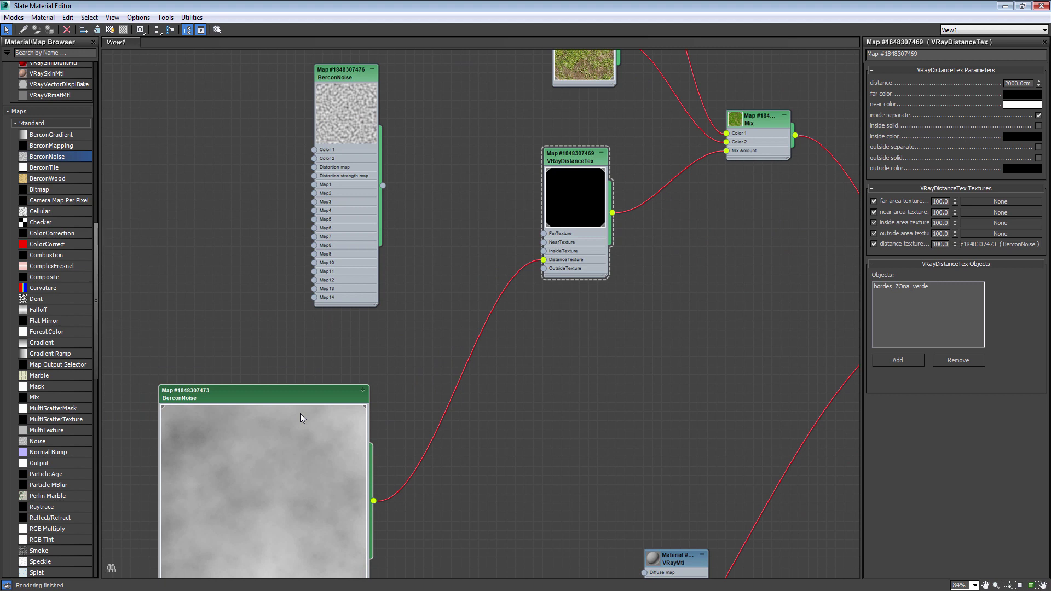
{"action": "middle_click_drag", "start_coordinate": [199, 291], "coordinate": [178, 366]}
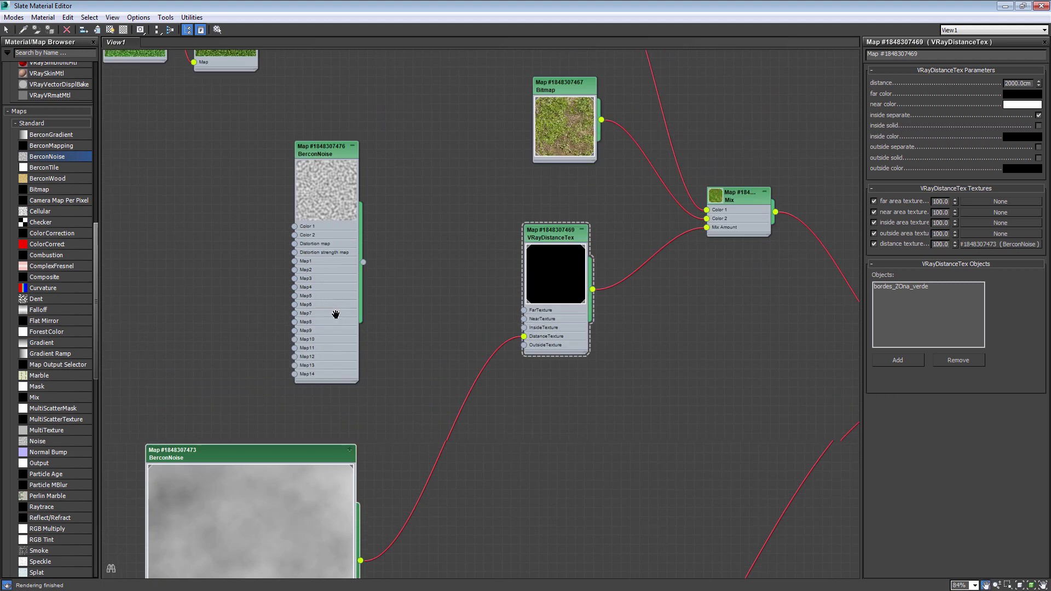
{"action": "scroll", "coordinate": [410, 82], "scroll_direction": "up", "scroll_amount": 3}
{"action": "middle_click_drag", "start_coordinate": [772, 131], "coordinate": [520, 255]}
- Disconnect both grass texture wires from the Mix map's Color 1 and Color 2
{"action": "double_click", "coordinate": [563, 344]}
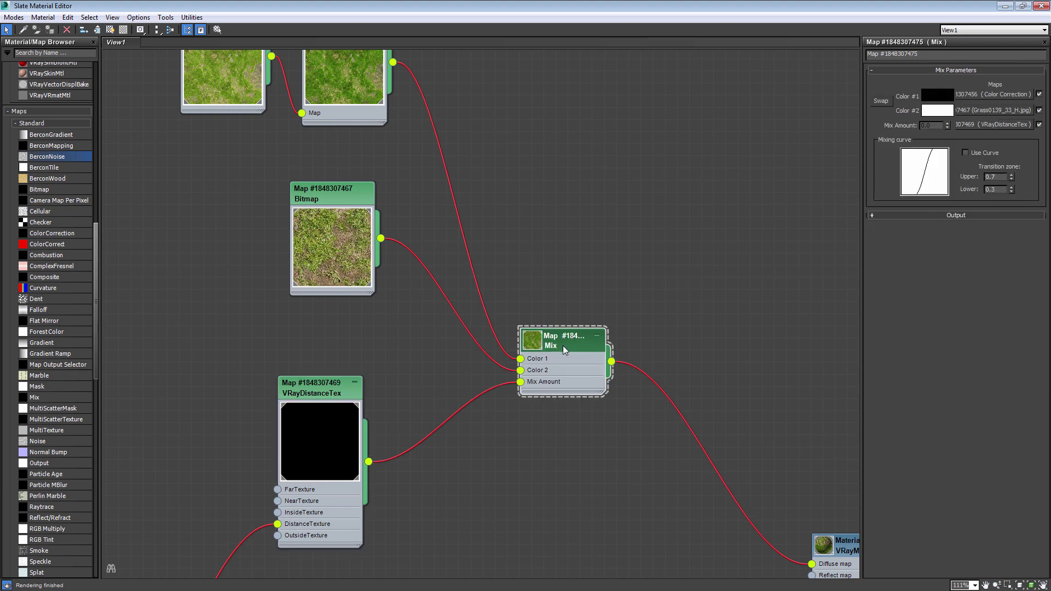
{"action": "left_click_drag", "start_coordinate": [324, 223], "coordinate": [336, 199]}
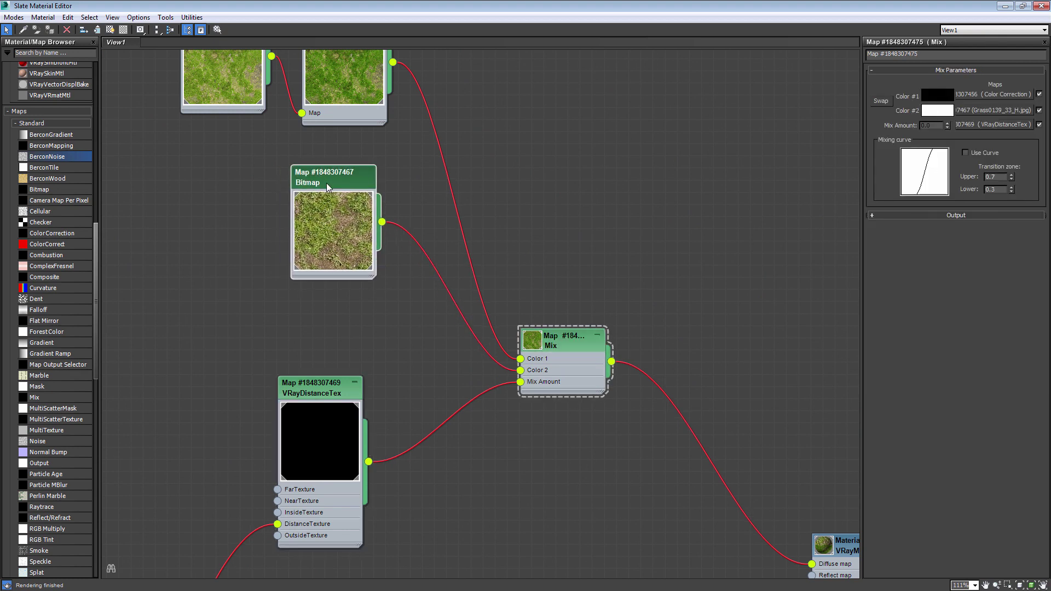
{"action": "left_click_drag", "start_coordinate": [460, 160], "coordinate": [438, 330]}
{"action": "key", "text": "Delete"}
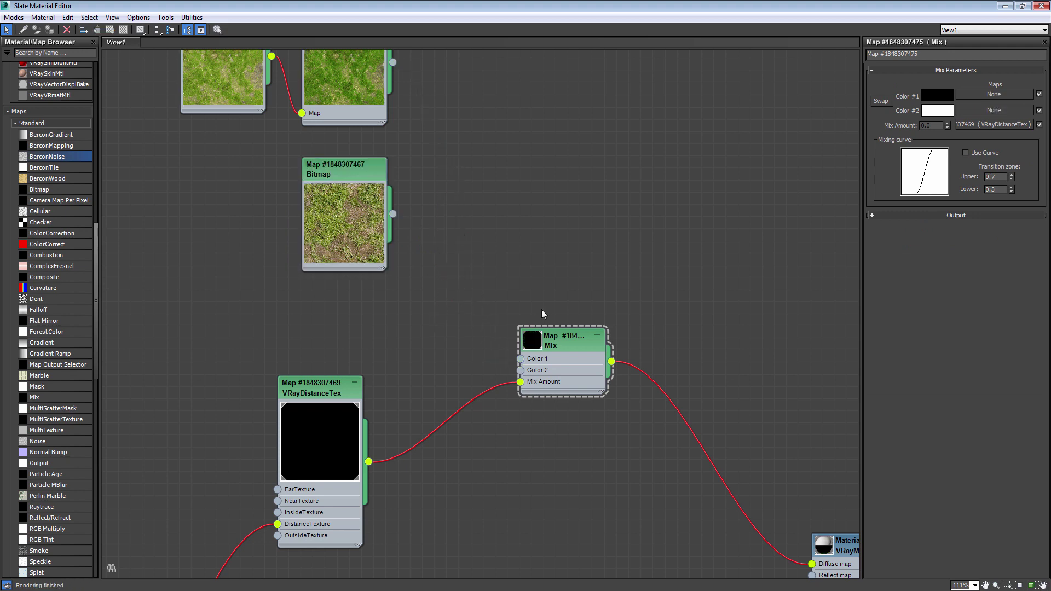
- Set the Mix Color 2 swatch to red and Color 1 to light grey
{"action": "left_click", "coordinate": [937, 110]}
{"action": "left_click_drag", "start_coordinate": [312, 70], "coordinate": [313, 151]}
{"action": "left_click", "coordinate": [402, 160]}
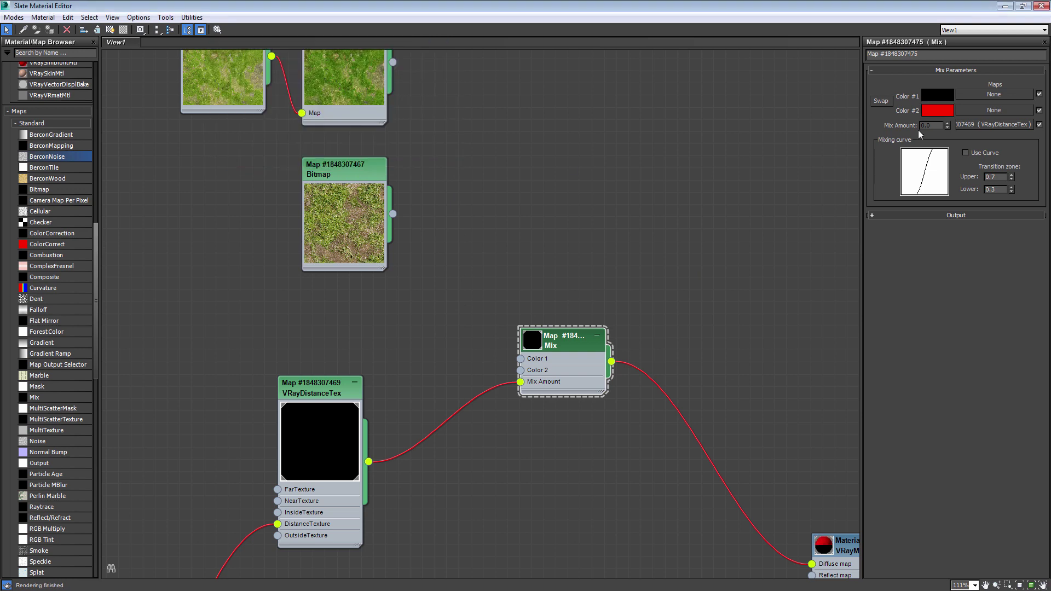
{"action": "left_click", "coordinate": [937, 96]}
{"action": "left_click_drag", "start_coordinate": [312, 70], "coordinate": [312, 112]}
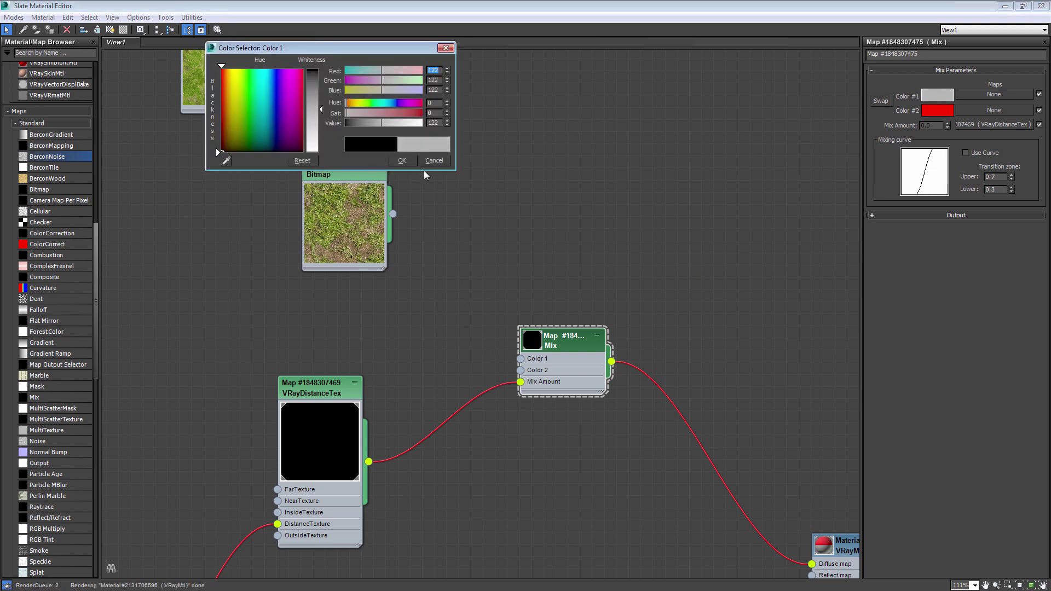
{"action": "left_click", "coordinate": [402, 160]}
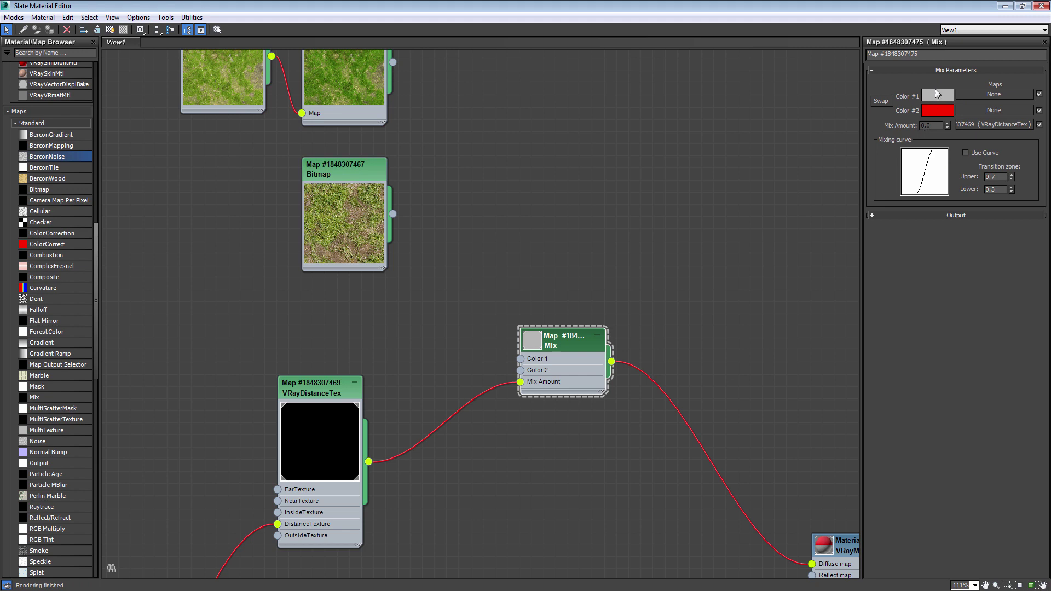
{"action": "middle_click_drag", "start_coordinate": [338, 207], "coordinate": [488, 316]}
{"action": "left_click", "coordinate": [489, 317]}
- Set the second BerconNoise map's Size to 50
{"action": "left_click_drag", "start_coordinate": [488, 317], "coordinate": [476, 327]}
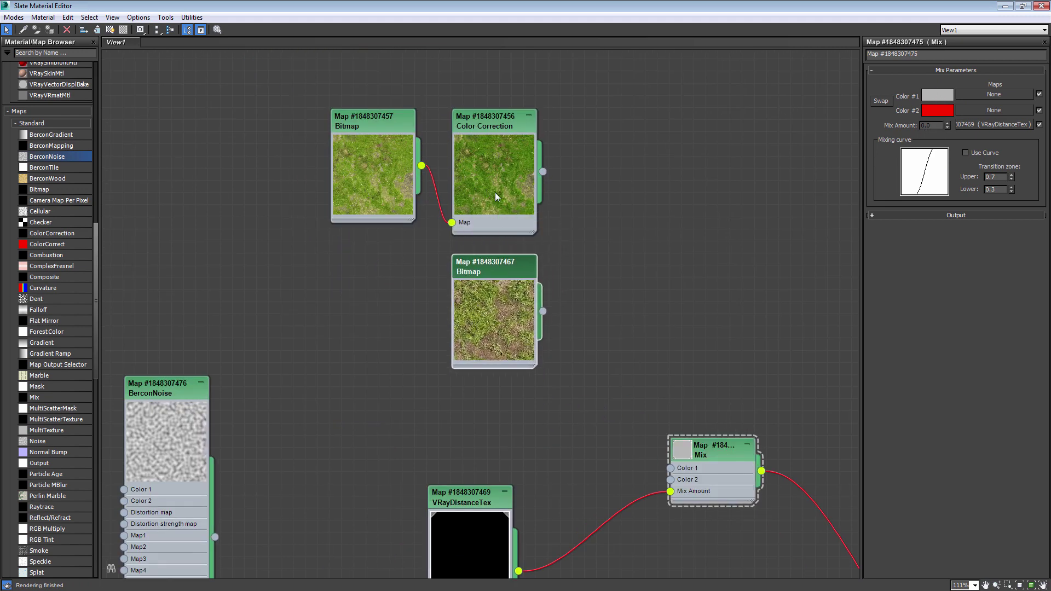
{"action": "scroll", "coordinate": [526, 340], "scroll_direction": "down", "scroll_amount": 1}
{"action": "mouse_move", "coordinate": [196, 418]}
{"action": "middle_mouse_down"}
{"action": "mouse_move", "coordinate": [365, 120]}
{"action": "mouse_move", "coordinate": [294, 295]}
{"action": "middle_mouse_up"}
{"action": "left_click", "coordinate": [364, 109]}
{"action": "scroll", "coordinate": [294, 295], "scroll_direction": "up", "scroll_amount": 2}
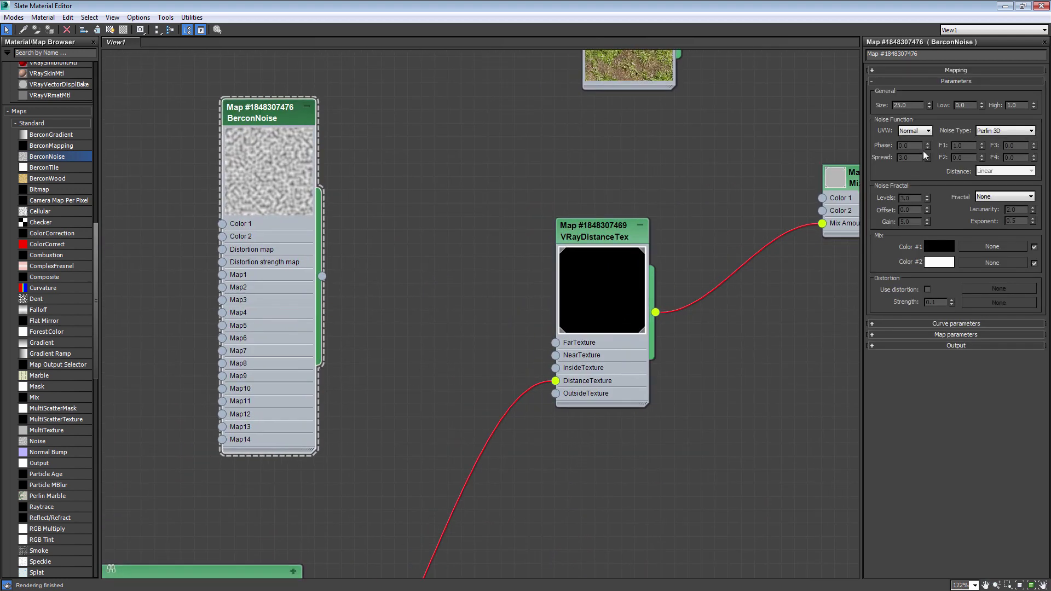
{"action": "type", "text": "50"}
{"action": "key", "text": "Return"}
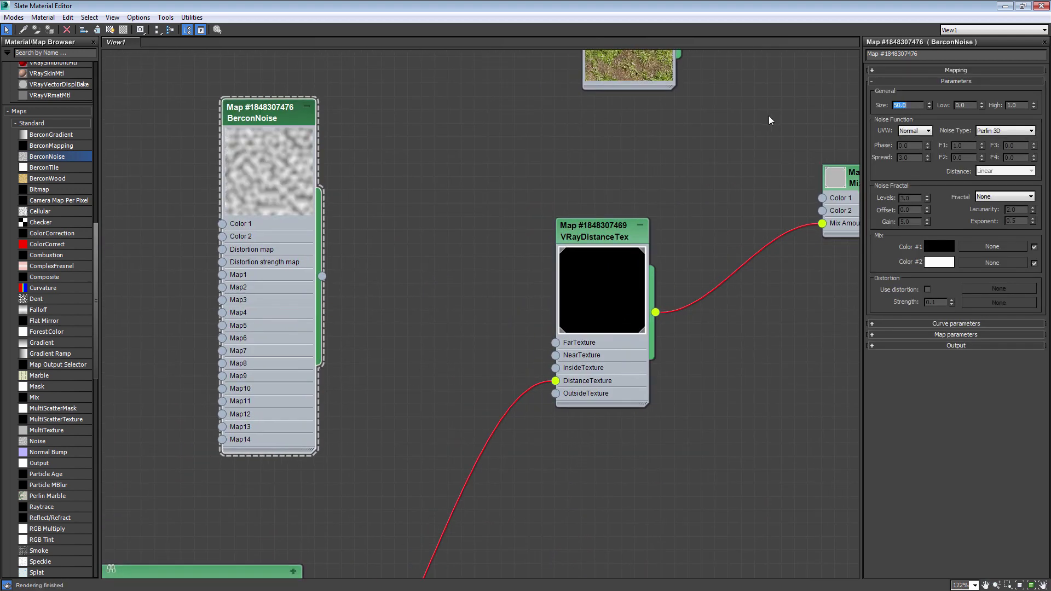
- Enlarge the BerconNoise preview swatch and reposition the node
{"action": "left_click", "coordinate": [307, 107]}
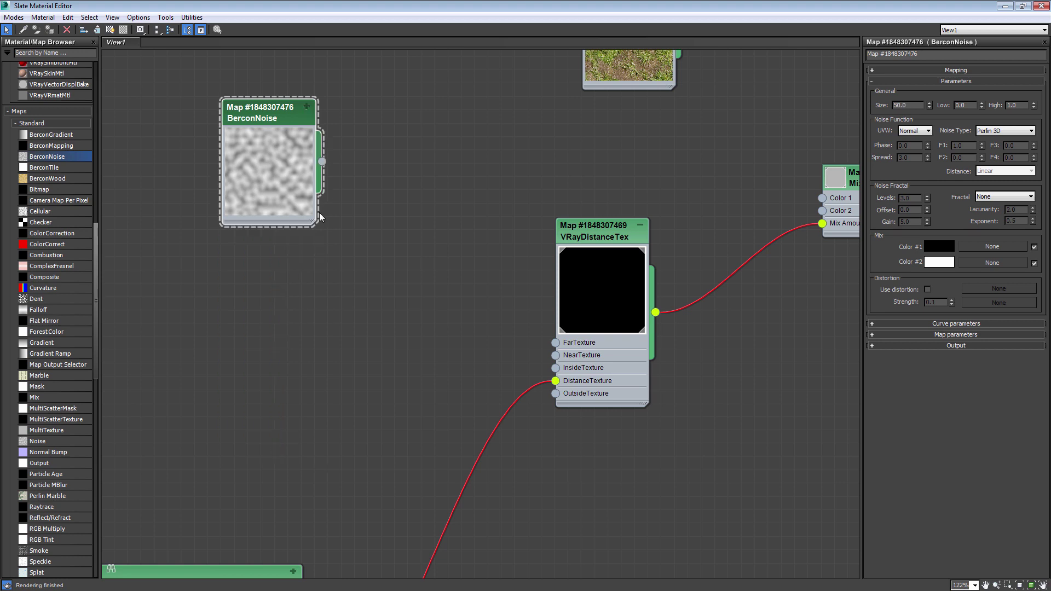
{"action": "left_click_drag", "start_coordinate": [320, 343], "coordinate": [498, 401]}
{"action": "left_click_drag", "start_coordinate": [394, 110], "coordinate": [342, 166]}
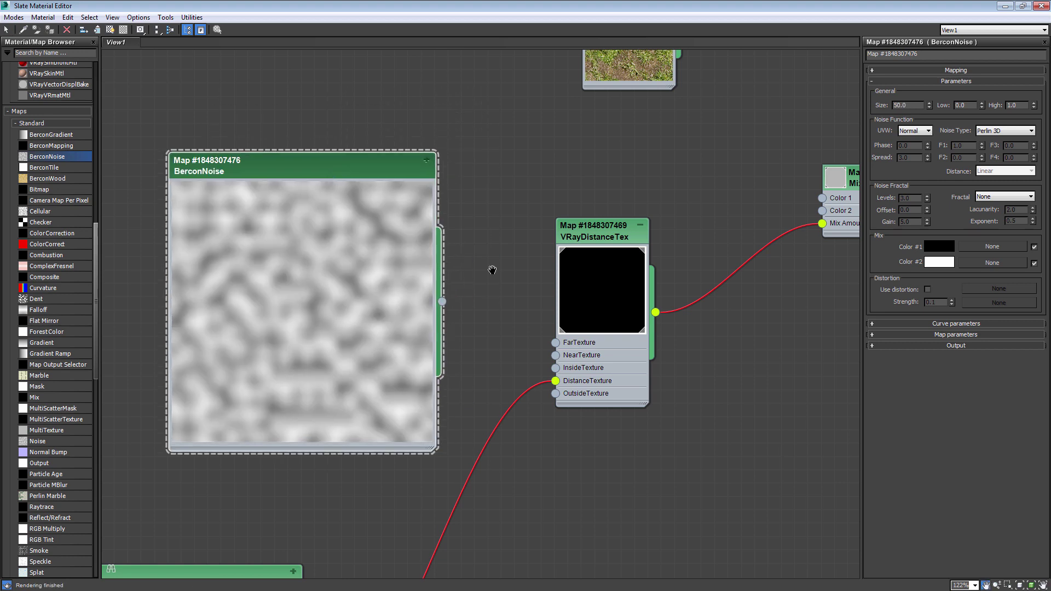
{"action": "middle_click_drag", "start_coordinate": [492, 270], "coordinate": [642, 292]}
{"action": "left_click_drag", "start_coordinate": [529, 191], "coordinate": [408, 164]}
- Keep Perlin 3D noise and set the fractal type to Fractal after trying others
{"action": "left_click", "coordinate": [980, 132]}
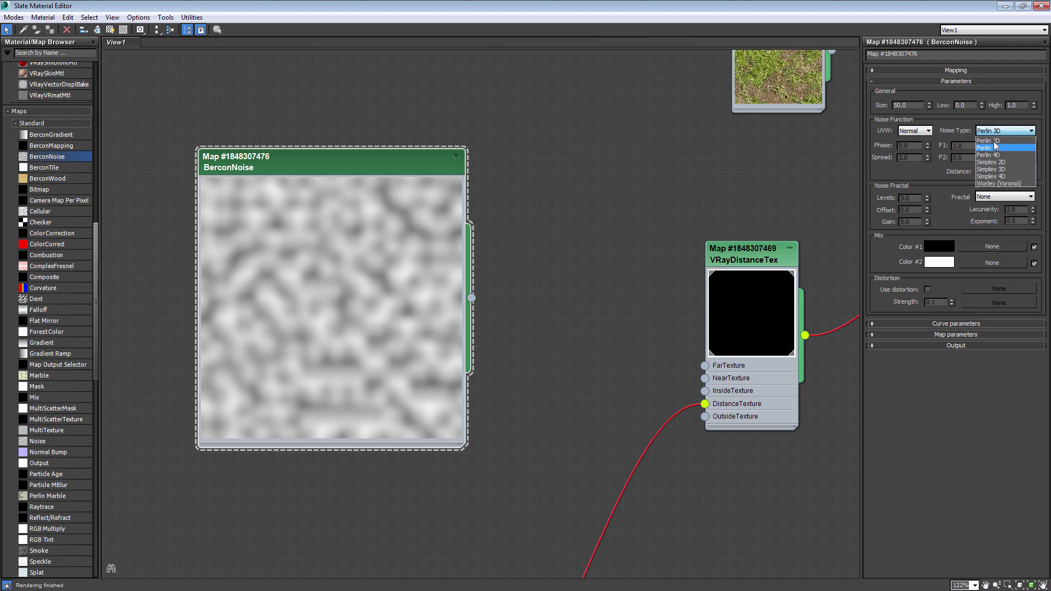
{"action": "left_click", "coordinate": [1005, 138]}
{"action": "left_click", "coordinate": [988, 197]}
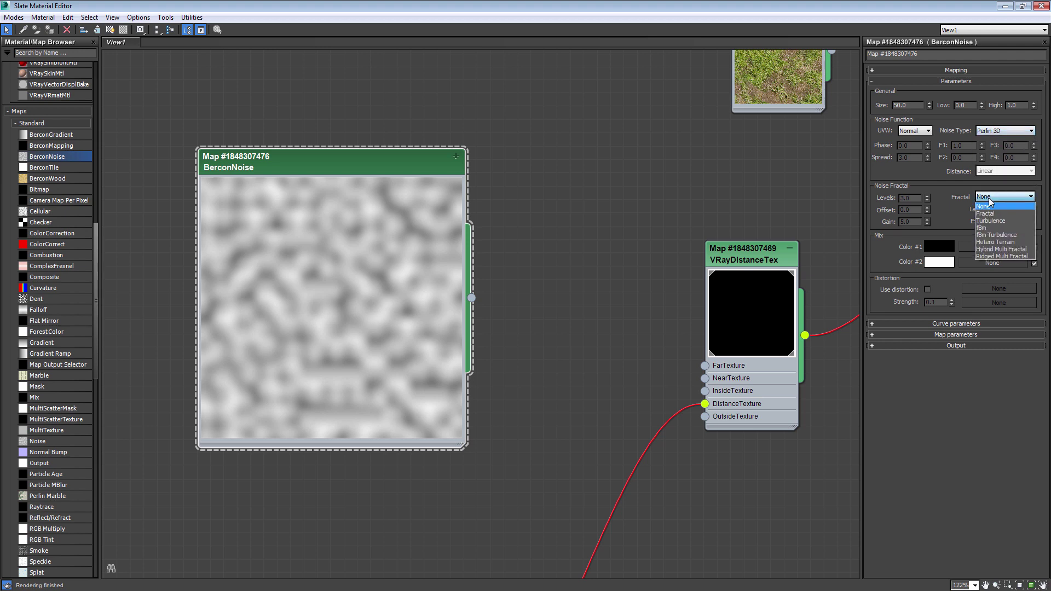
{"action": "left_click", "coordinate": [994, 234]}
{"action": "left_click", "coordinate": [993, 197]}
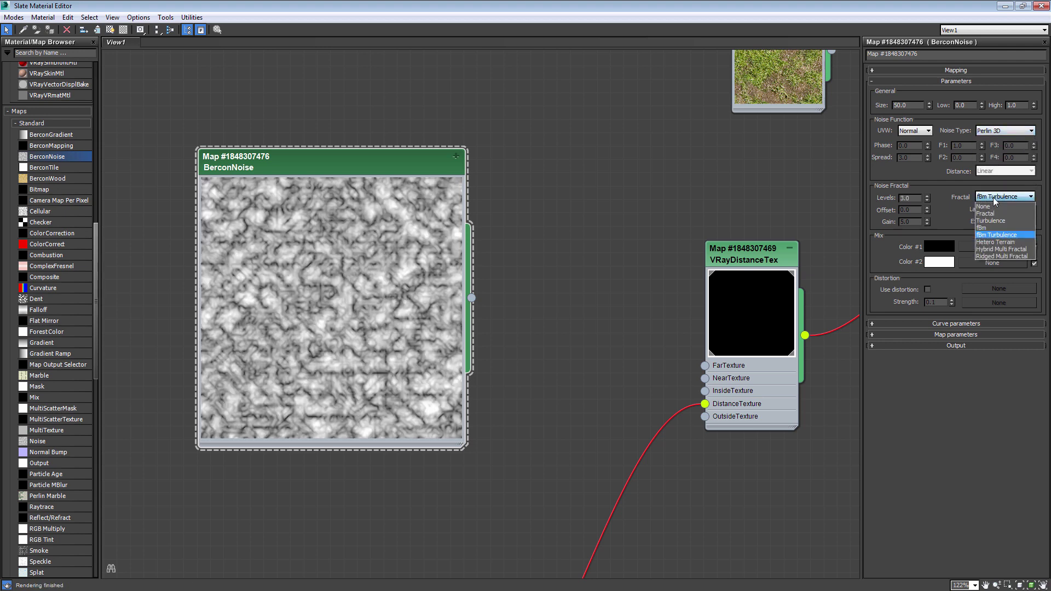
{"action": "left_click", "coordinate": [991, 235]}
{"action": "left_click", "coordinate": [989, 197]}
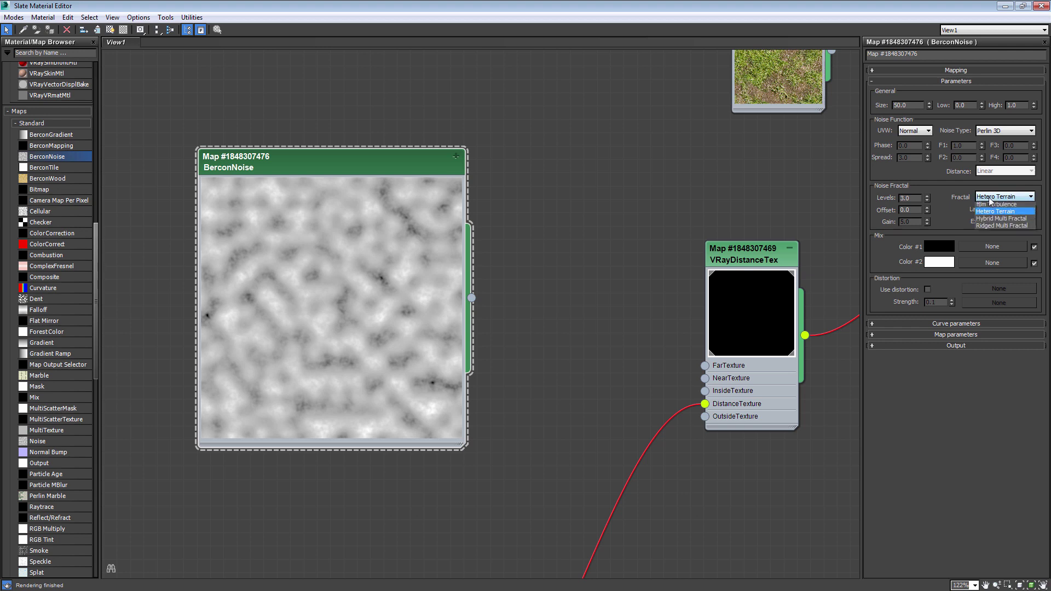
{"action": "left_click", "coordinate": [990, 214]}
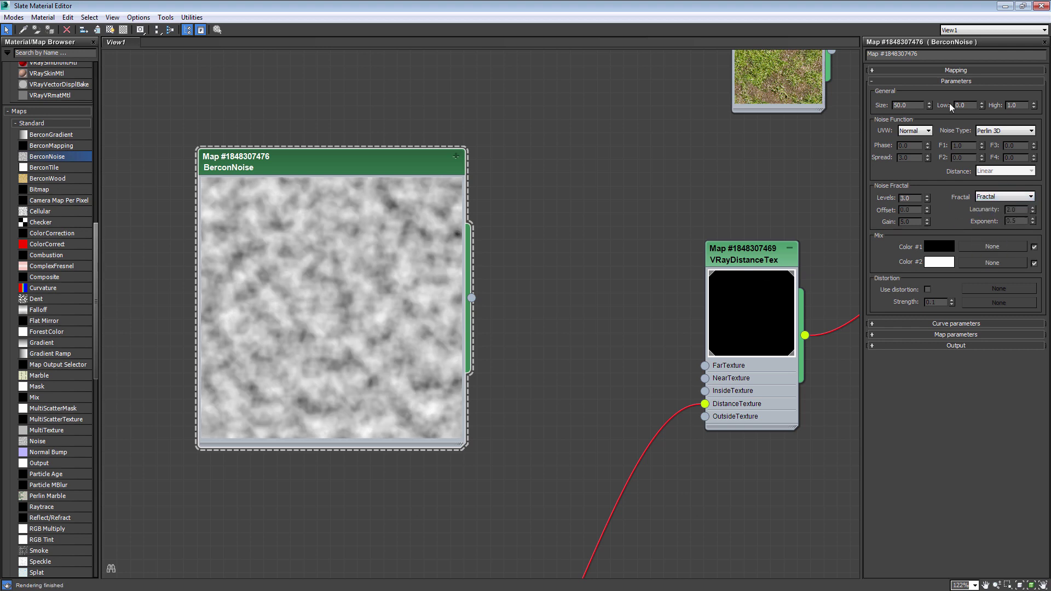
- Set BerconNoise Levels to 5 and raise the Low limit to 0.52
{"action": "double_click", "coordinate": [909, 198]}
{"action": "type", "text": "5"}
{"action": "key", "text": "Return"}
{"action": "right_click", "coordinate": [1034, 105]}
{"action": "double_click", "coordinate": [1012, 106]}
{"action": "left_click_drag", "start_coordinate": [981, 103], "coordinate": [982, 73]}
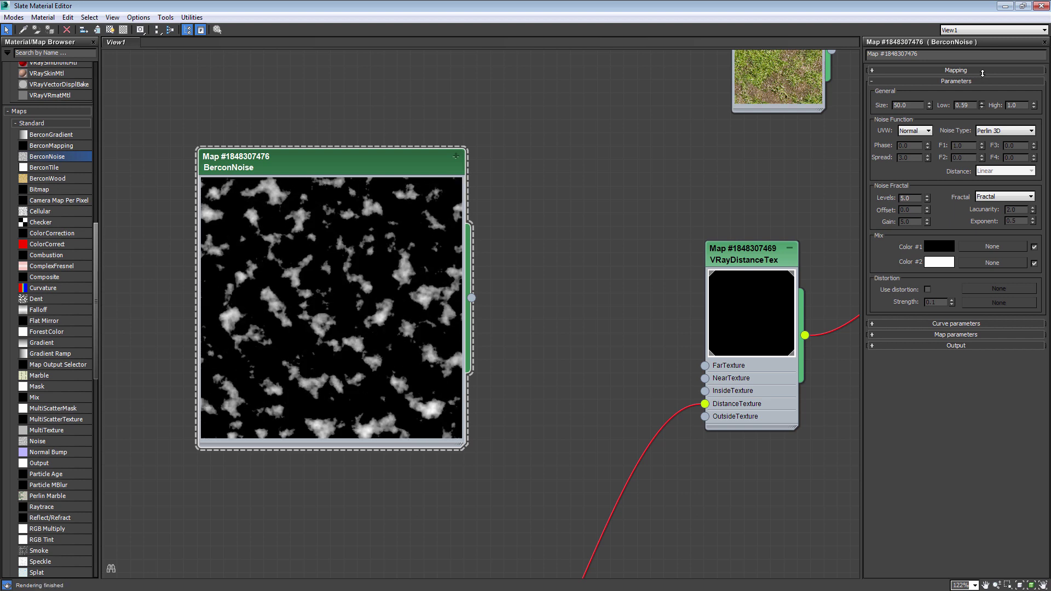
{"action": "left_click_drag", "start_coordinate": [983, 80], "coordinate": [982, 90]}
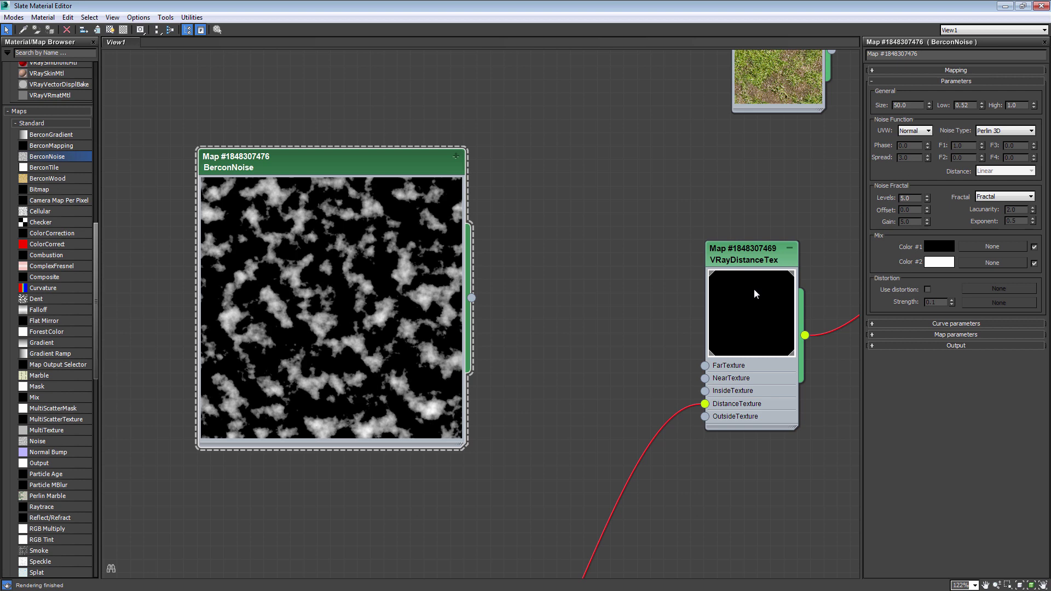
{"action": "scroll", "coordinate": [754, 294], "scroll_direction": "down", "scroll_amount": 2}
- Connect the BerconNoise output to VRayDistanceTex FarTexture
{"action": "left_click_drag", "start_coordinate": [392, 220], "coordinate": [611, 289]}
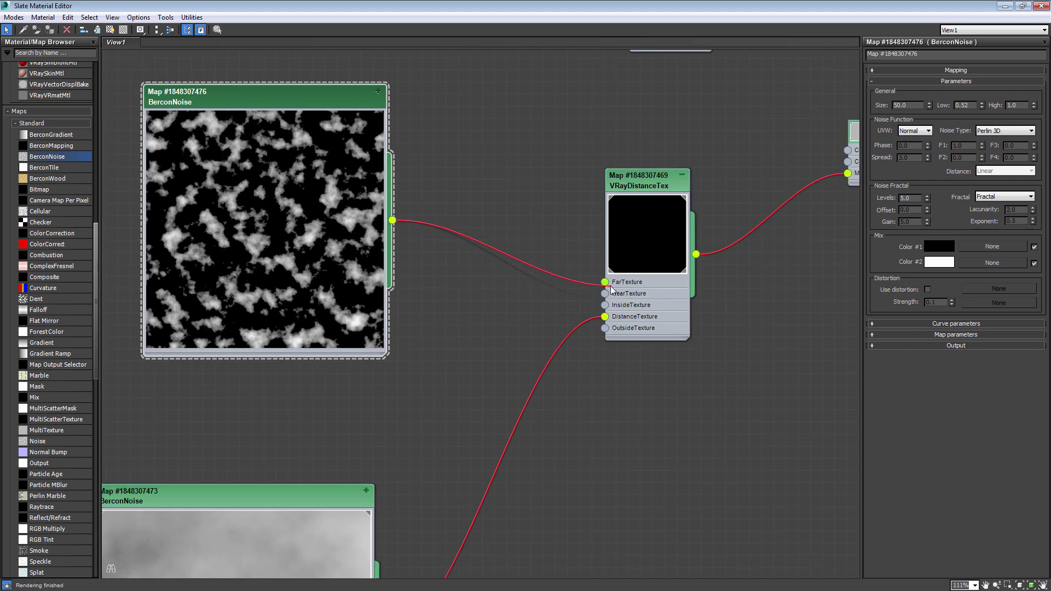
{"action": "middle_click_drag", "start_coordinate": [263, 97], "coordinate": [311, 192]}
{"action": "left_click_drag", "start_coordinate": [311, 192], "coordinate": [313, 207]}
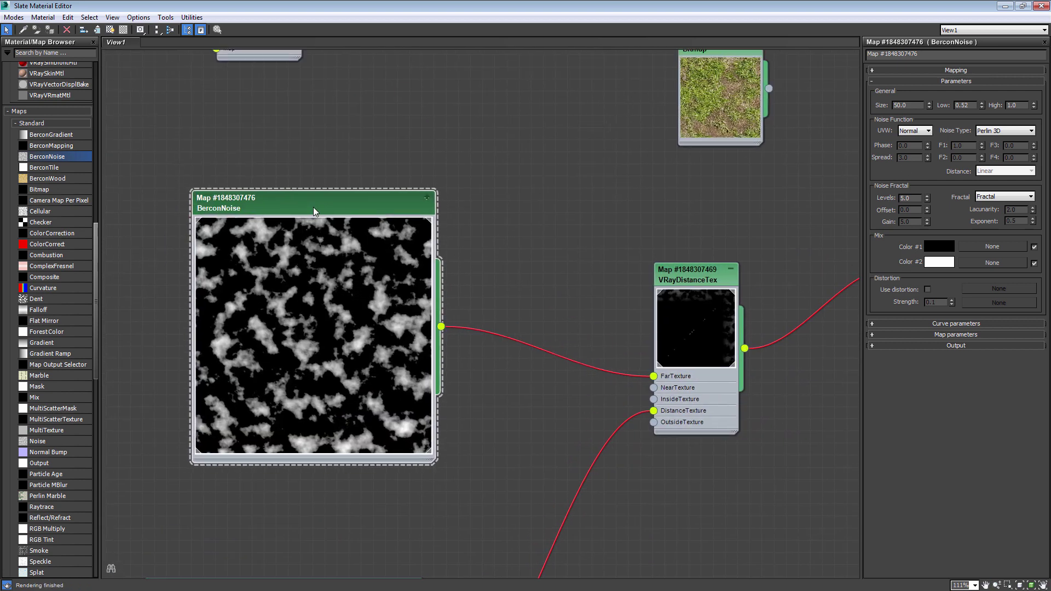
- Render the scene with Shift+Q and zoom into the red-and-grey result
{"action": "key", "text": "shift+q"}
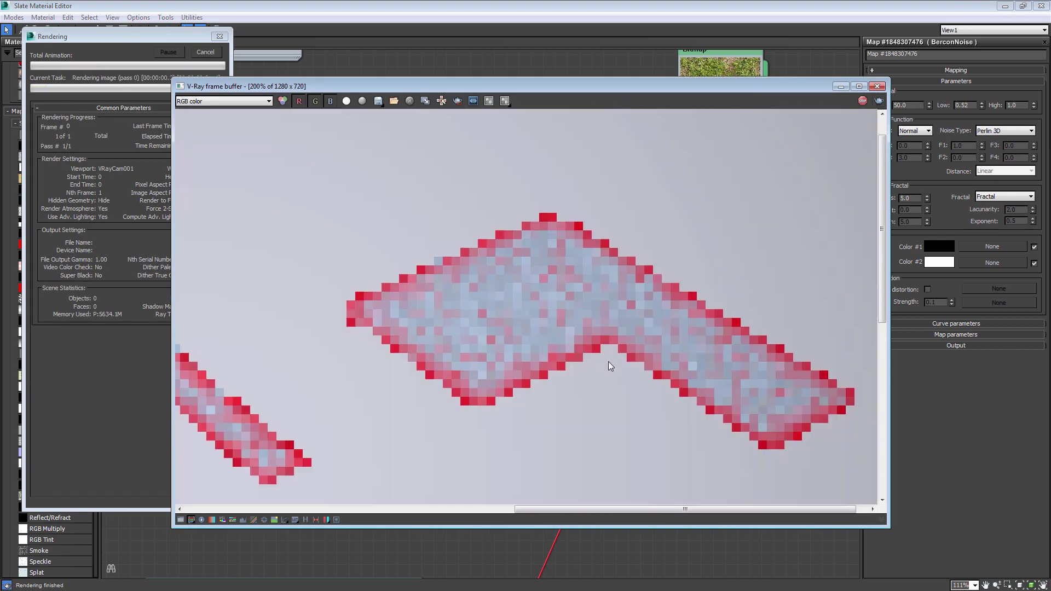
{"action": "scroll", "coordinate": [480, 347], "scroll_direction": "up", "scroll_amount": 1}
{"action": "scroll", "coordinate": [480, 345], "scroll_direction": "down", "scroll_amount": 1}
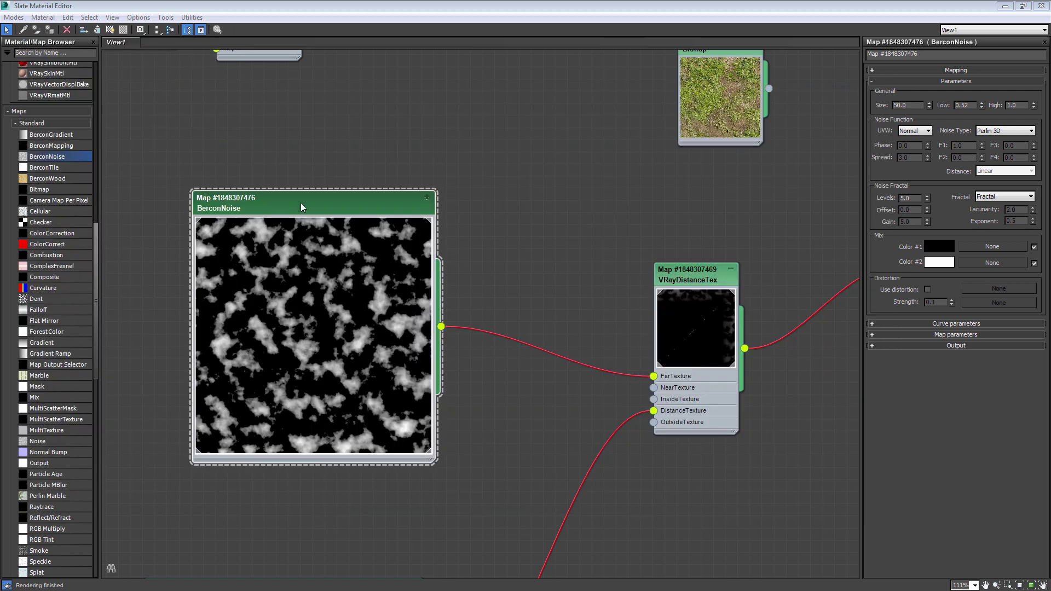
- Try a BerconNoise Size of 2000
{"action": "left_click", "coordinate": [301, 202]}
{"action": "type", "text": "2000"}
{"action": "key", "text": "Return"}
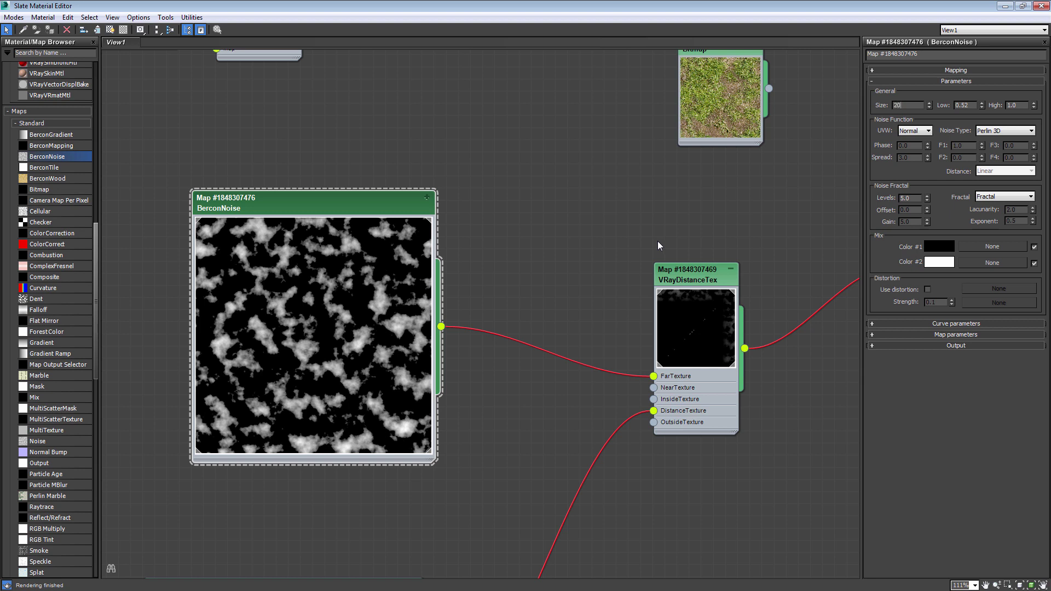
{"action": "key", "text": "Return"}
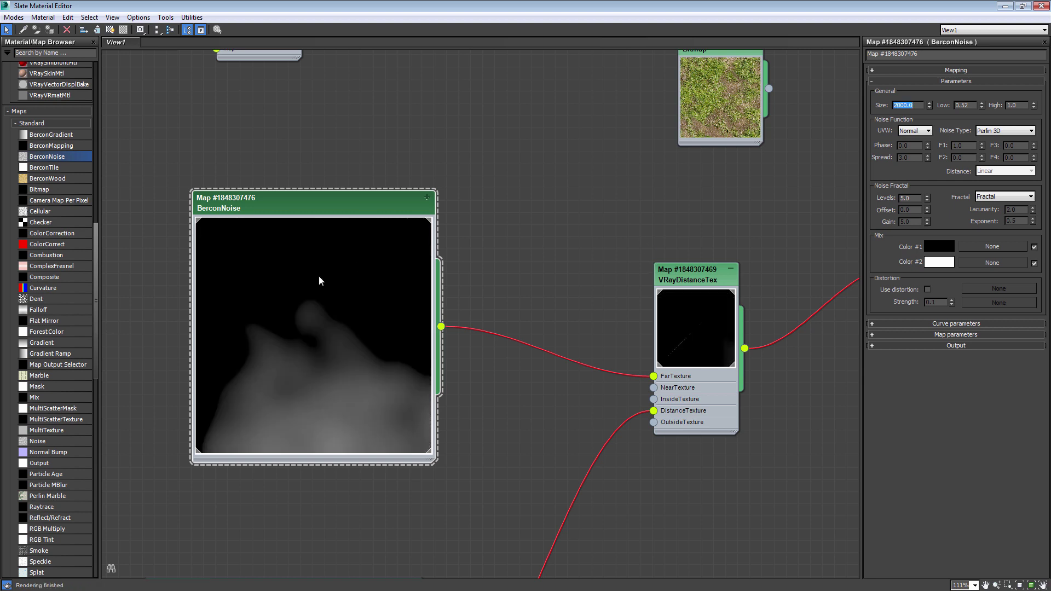
{"action": "left_click_drag", "start_coordinate": [320, 280], "coordinate": [261, 266]}
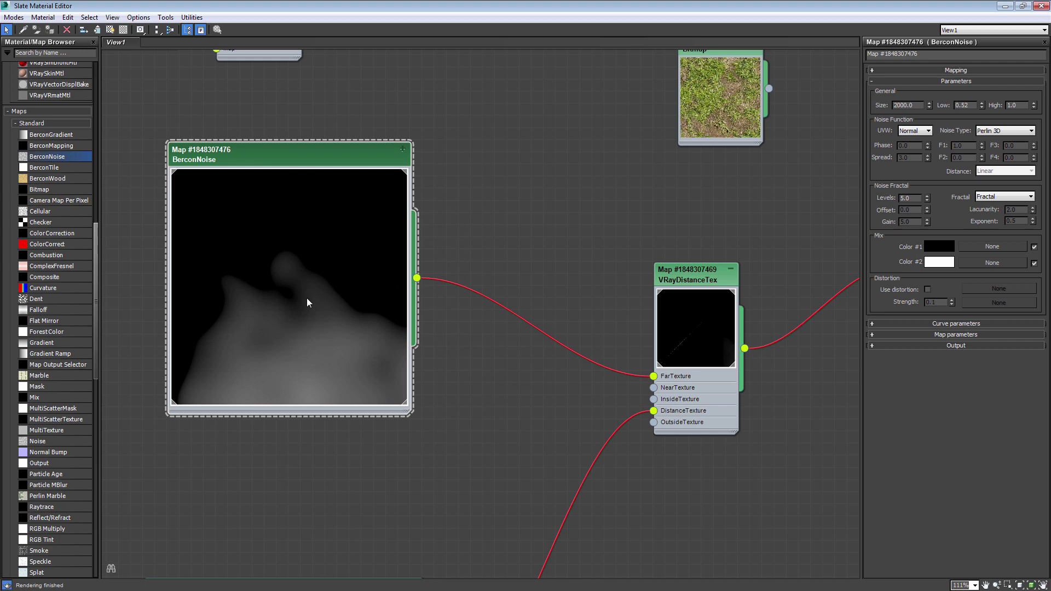
- Change the BerconNoise Size to 50, then 100, repositioning the node
{"action": "key", "text": "Return"}
{"action": "type", "text": "50"}
{"action": "key", "text": "Return"}
{"action": "mouse_move", "coordinate": [274, 155]}
{"action": "left_mouse_down"}
{"action": "mouse_move", "coordinate": [317, 162]}
{"action": "mouse_move", "coordinate": [287, 167]}
{"action": "left_mouse_up"}
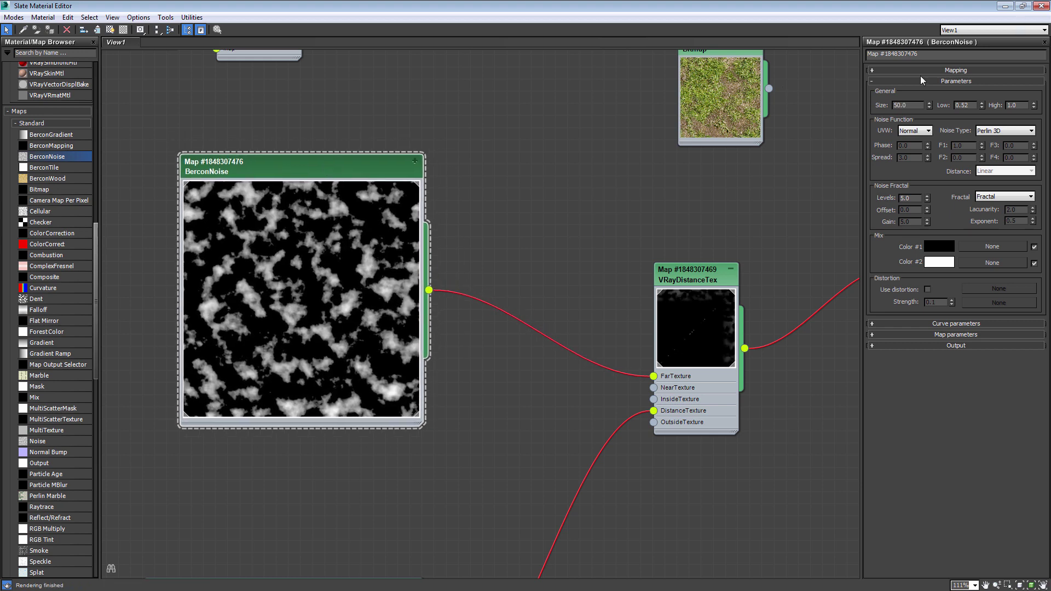
{"action": "type", "text": "100"}
{"action": "key", "text": "Return"}
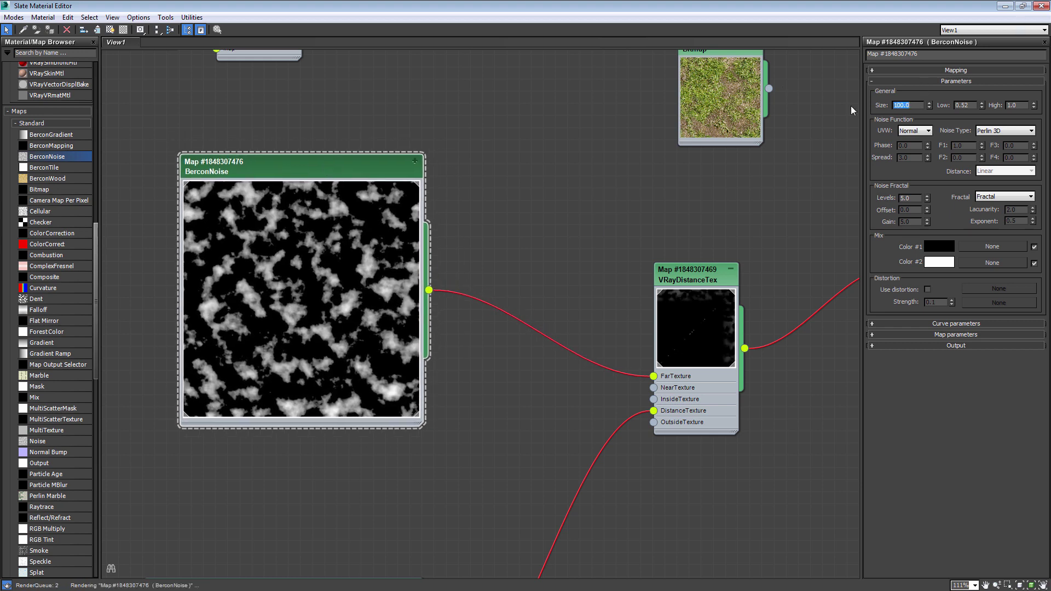
{"action": "left_click_drag", "start_coordinate": [355, 181], "coordinate": [356, 145]}
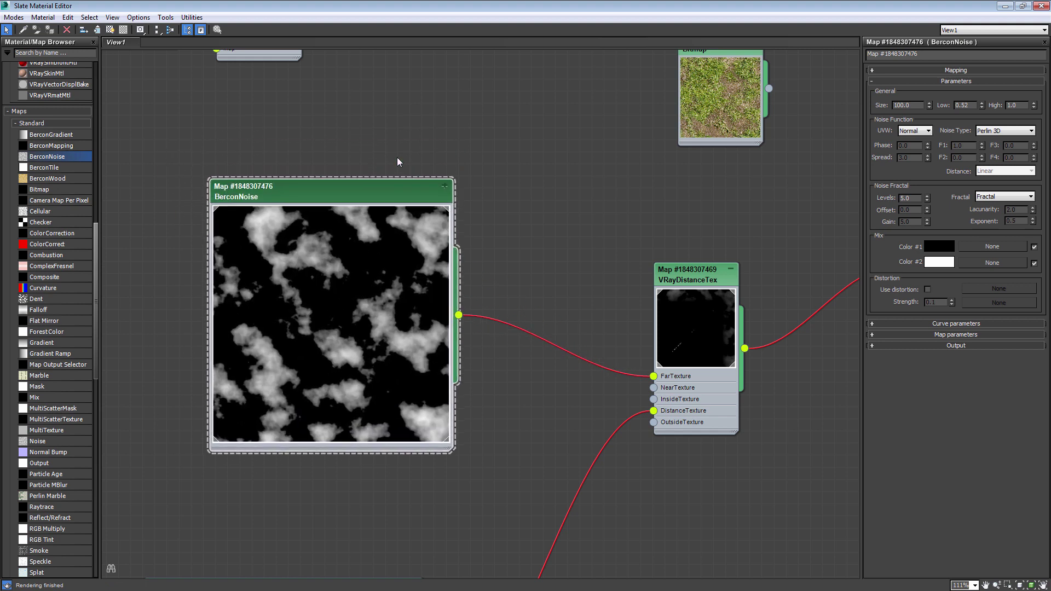
{"action": "left_click_drag", "start_coordinate": [356, 144], "coordinate": [351, 148]}
- Set the noise Size to 2000 and render a test of the lawn
{"action": "double_click", "coordinate": [903, 105]}
{"action": "type", "text": "2000"}
{"action": "key", "text": "Return"}
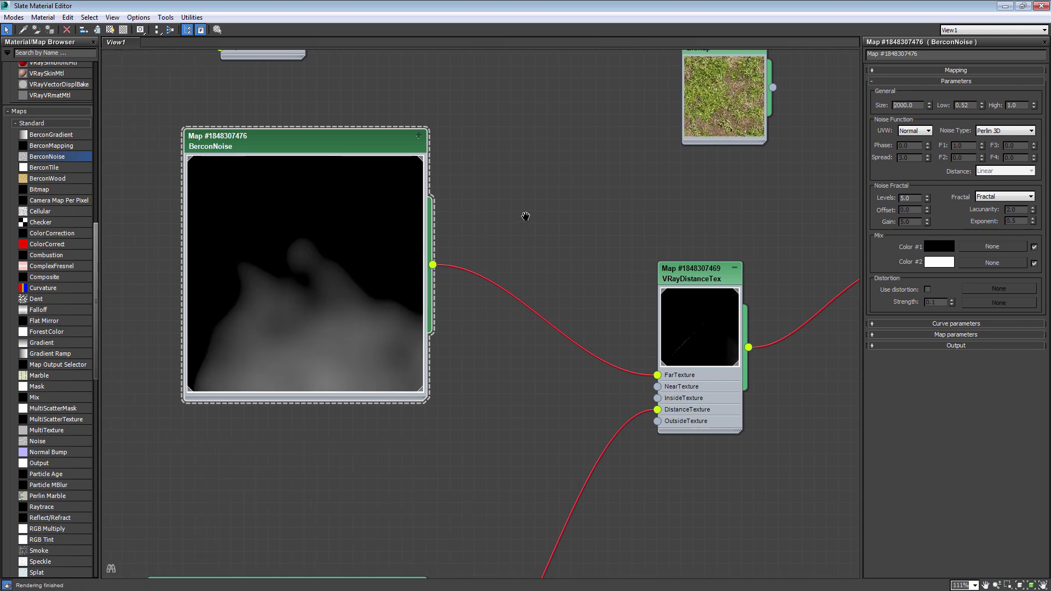
{"action": "key", "text": "shift+q"}
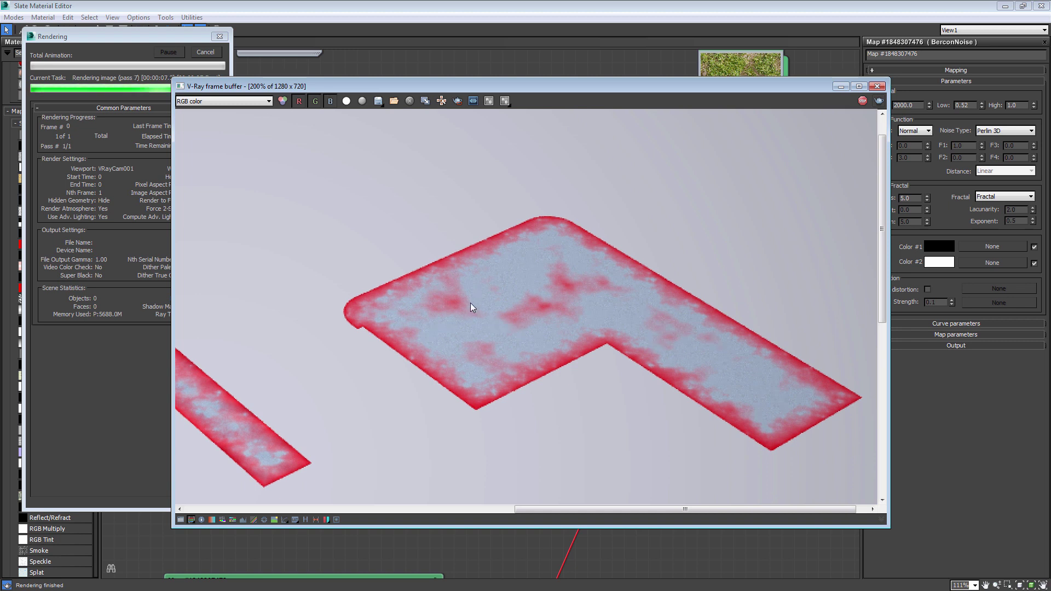
{"action": "scroll", "coordinate": [373, 409], "scroll_direction": "down", "scroll_amount": 3}
{"action": "scroll", "coordinate": [482, 336], "scroll_direction": "up", "scroll_amount": 1}
{"action": "scroll", "coordinate": [350, 370], "scroll_direction": "up", "scroll_amount": 1}
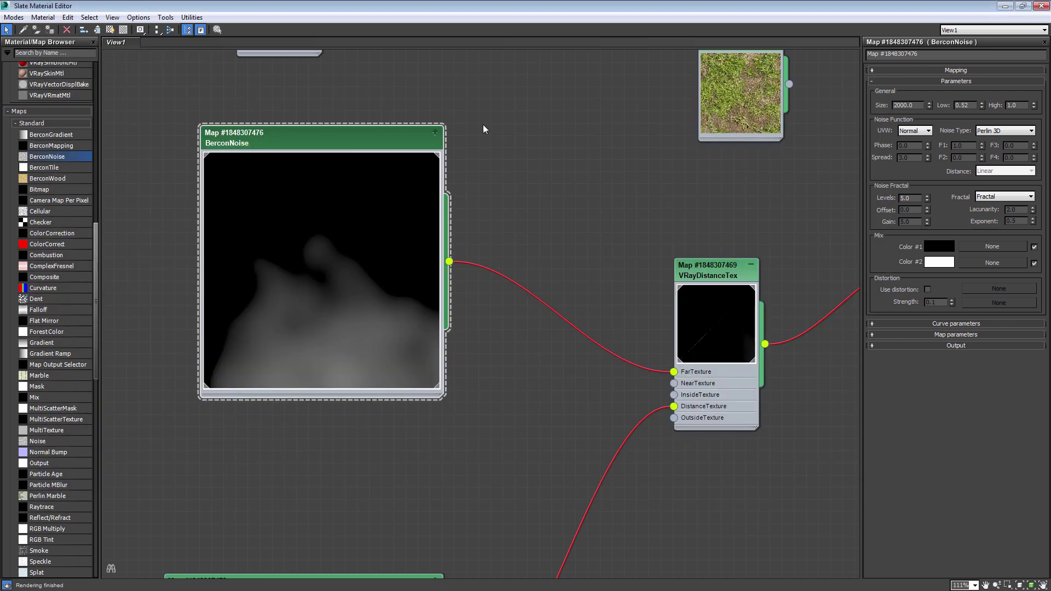
- Set the noise Size to 100, lower High to about 0.57, and render
{"action": "double_click", "coordinate": [906, 105]}
{"action": "key", "text": "BackSpace"}
{"action": "type", "text": "100"}
{"action": "key", "text": "Return"}
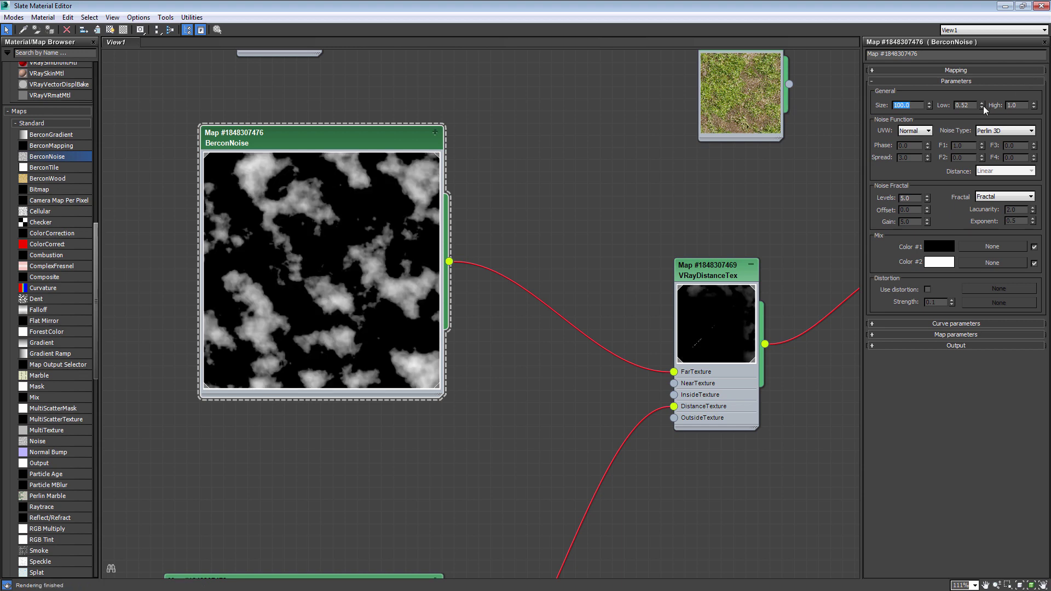
{"action": "left_click_drag", "start_coordinate": [1032, 105], "coordinate": [1029, 122]}
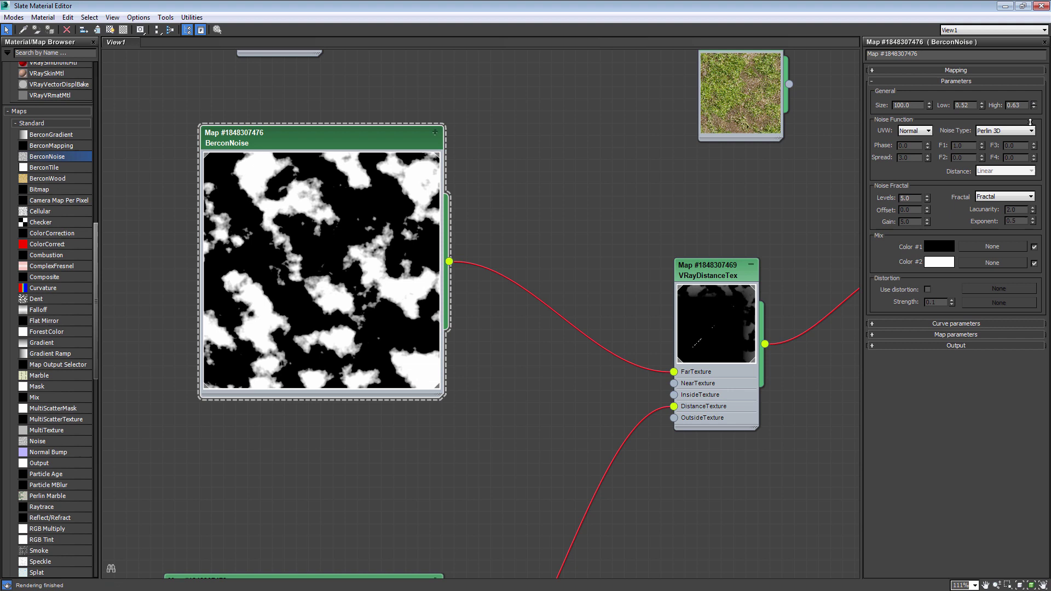
{"action": "left_click_drag", "start_coordinate": [1029, 122], "coordinate": [1030, 126]}
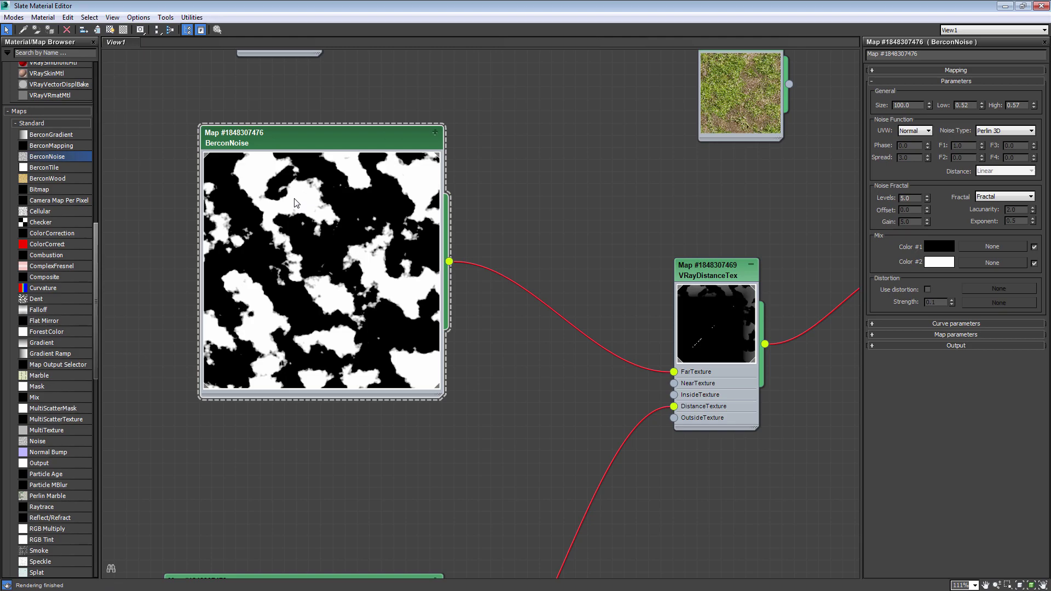
{"action": "key", "text": "shift+q"}
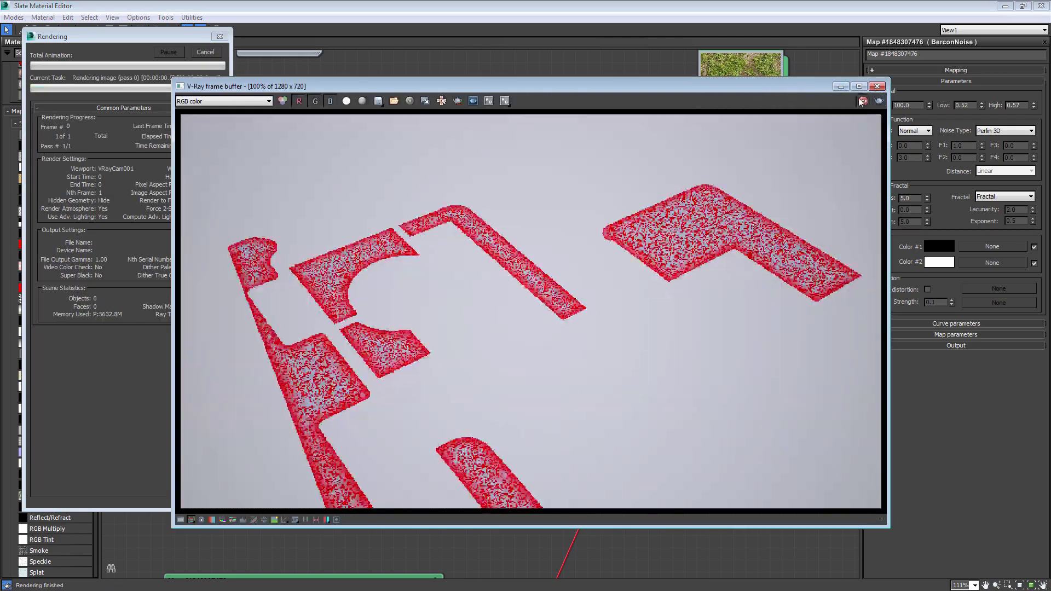
- Set the noise Size back to 2000, re-render, and close the render windows
{"action": "left_click", "coordinate": [678, 159]}
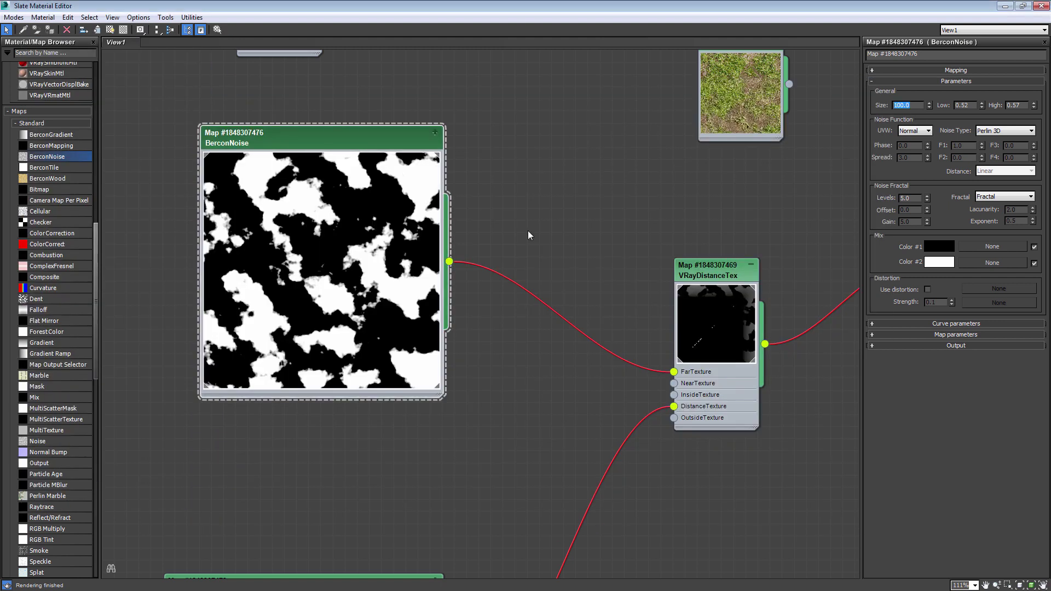
{"action": "type", "text": "2000"}
{"action": "key", "text": "Return"}
{"action": "key", "text": "shift+q"}
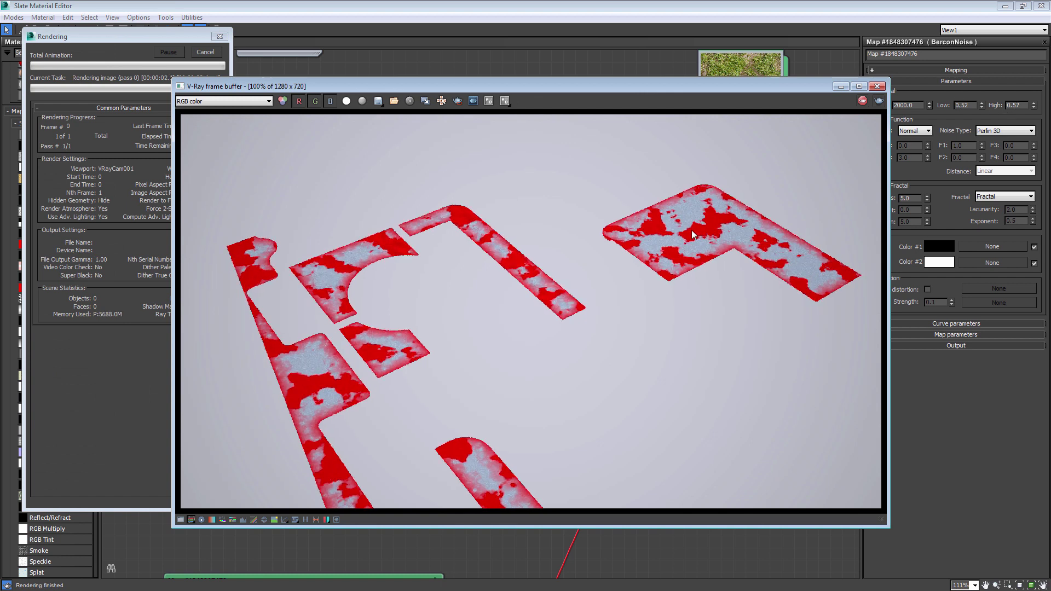
{"action": "scroll", "coordinate": [691, 230], "scroll_direction": "up", "scroll_amount": 2}
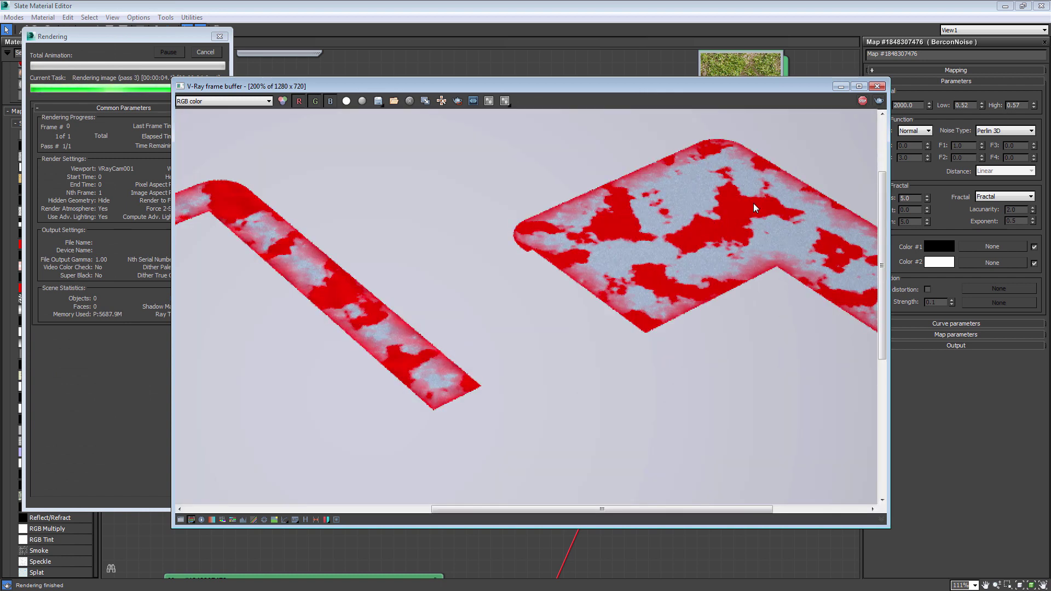
{"action": "left_click", "coordinate": [211, 53]}
{"action": "left_click", "coordinate": [877, 87]}
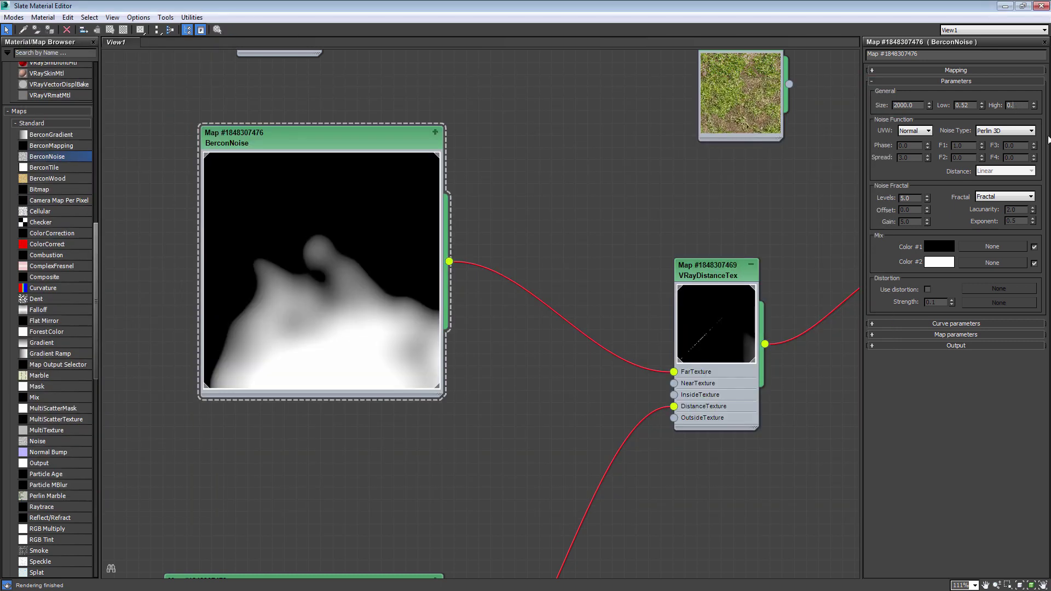
- Connect the dry grass Bitmap to Mix Color 2 and Color Correction to Color 1
{"action": "middle_click_drag", "start_coordinate": [685, 235], "coordinate": [316, 343]}
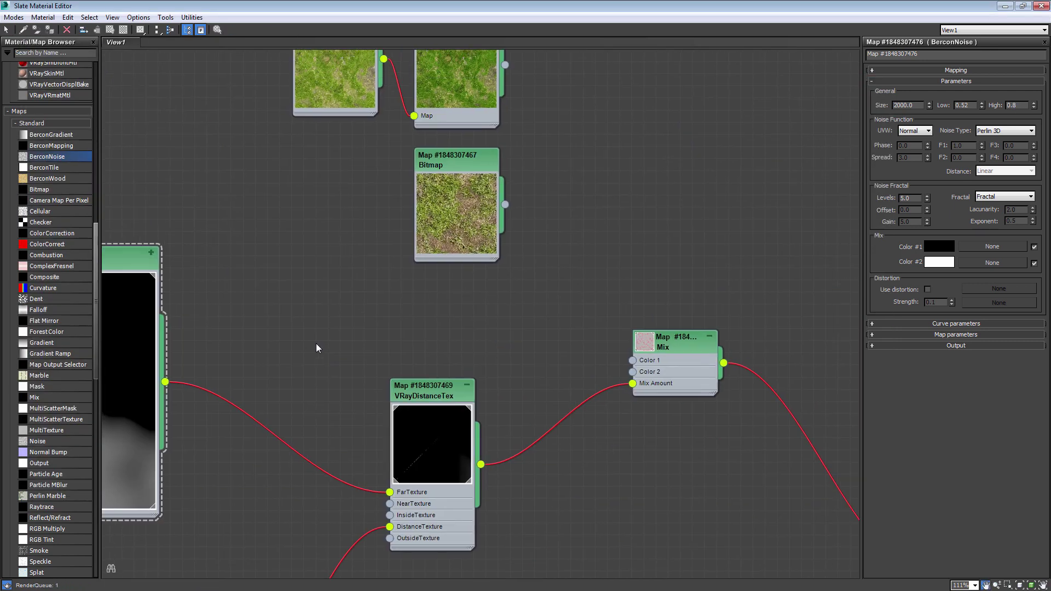
{"action": "scroll", "coordinate": [498, 214], "scroll_direction": "down", "scroll_amount": 1}
{"action": "left_click_drag", "start_coordinate": [559, 334], "coordinate": [598, 369]}
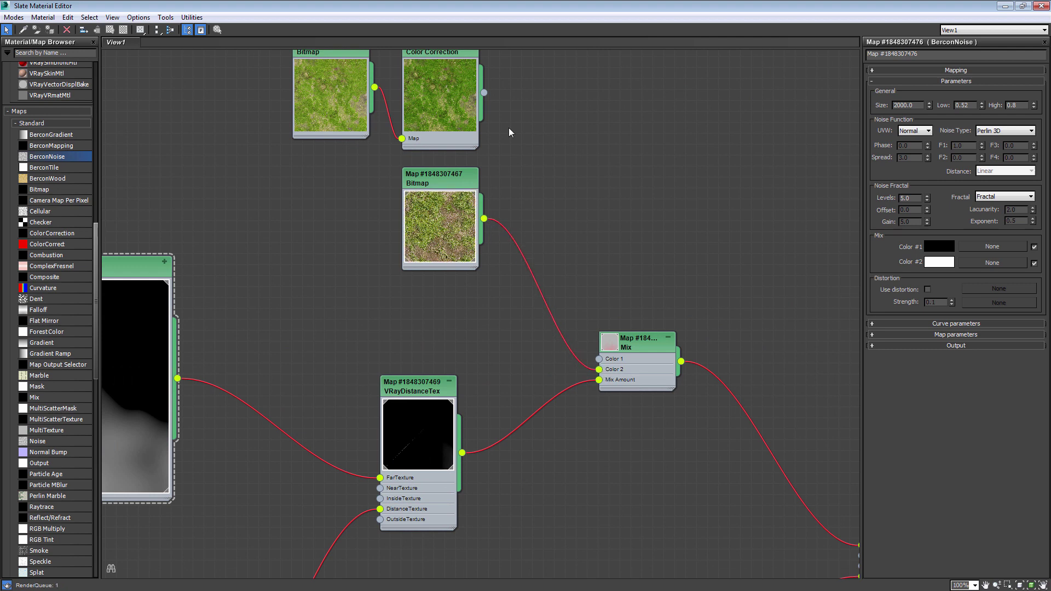
{"action": "mouse_move", "coordinate": [484, 92]}
{"action": "left_mouse_down"}
{"action": "mouse_move", "coordinate": [589, 358]}
{"action": "mouse_move", "coordinate": [599, 358]}
{"action": "left_mouse_up"}
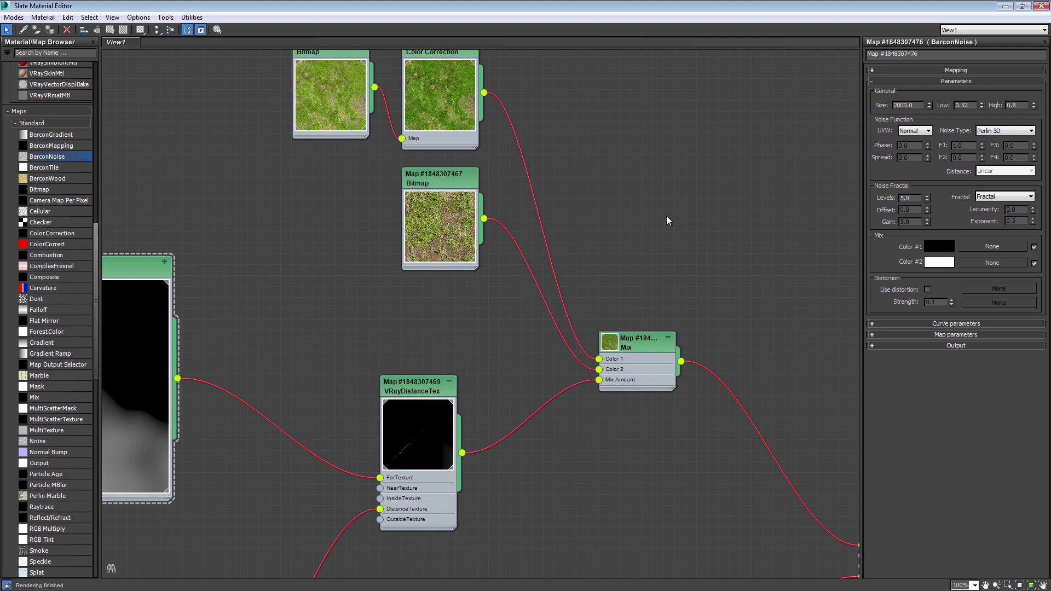
- Render the lawn with the blended grass and zoom into the result
{"action": "scroll", "coordinate": [662, 255], "scroll_direction": "down", "scroll_amount": 2}
{"action": "middle_click_drag", "start_coordinate": [656, 306], "coordinate": [590, 272]}
{"action": "key", "text": "shift+q"}
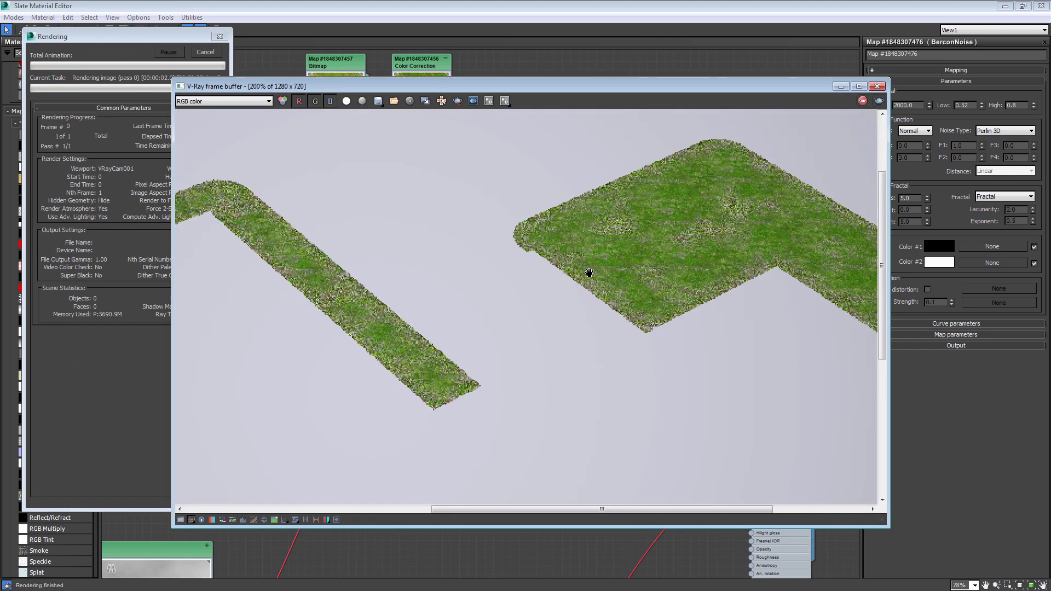
{"action": "scroll", "coordinate": [567, 284], "scroll_direction": "down", "scroll_amount": 1}
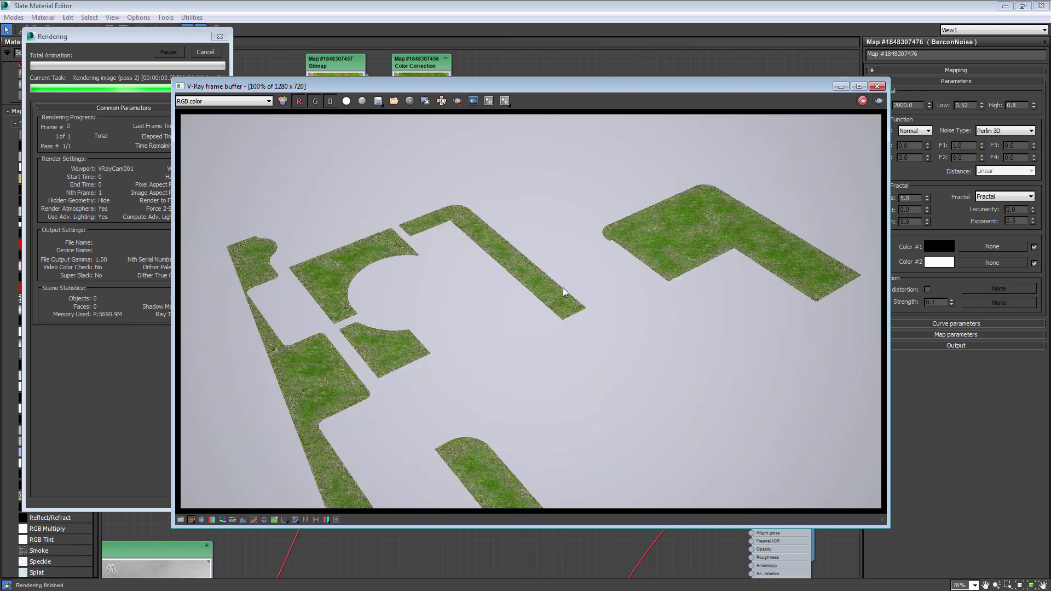
{"action": "scroll", "coordinate": [369, 362], "scroll_direction": "up", "scroll_amount": 1}
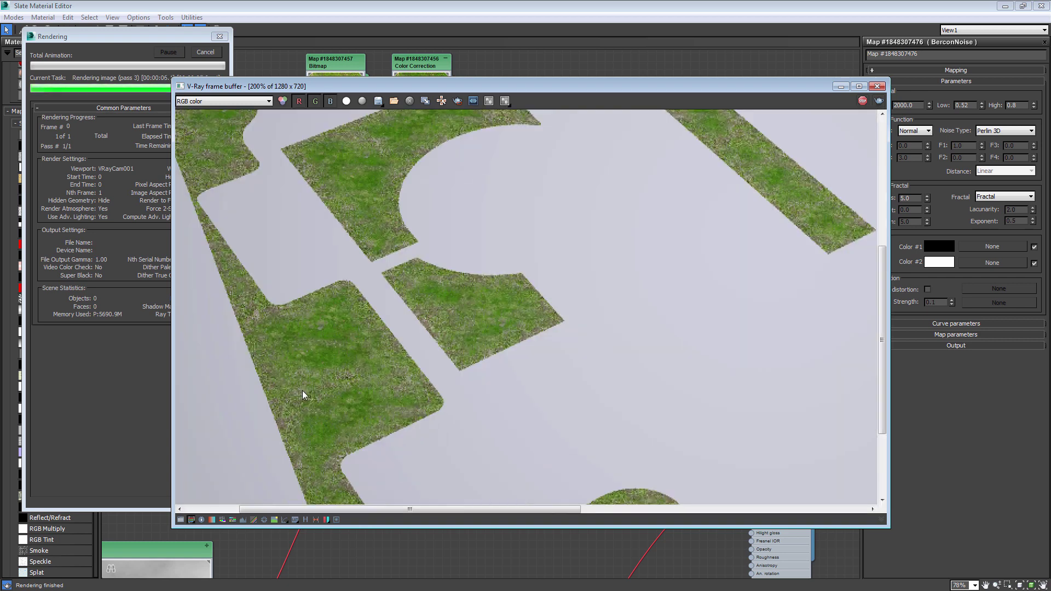
{"action": "scroll", "coordinate": [399, 241], "scroll_direction": "down", "scroll_amount": 1}
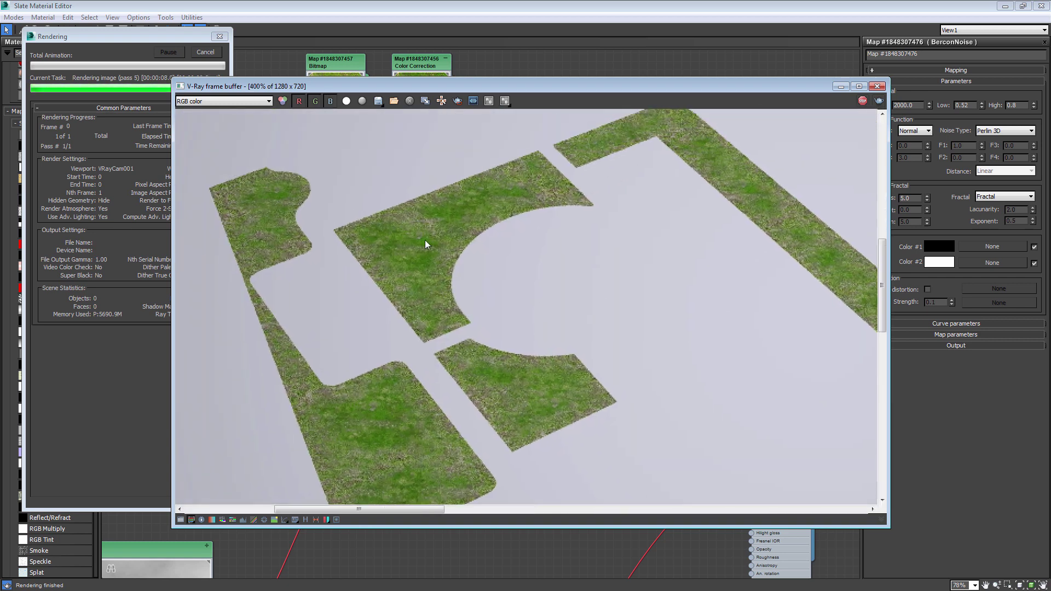
{"action": "scroll", "coordinate": [428, 264], "scroll_direction": "up", "scroll_amount": 1}
{"action": "scroll", "coordinate": [429, 290], "scroll_direction": "down", "scroll_amount": 1}
{"action": "scroll", "coordinate": [438, 344], "scroll_direction": "up", "scroll_amount": 1}
{"action": "scroll", "coordinate": [451, 385], "scroll_direction": "up", "scroll_amount": 1}
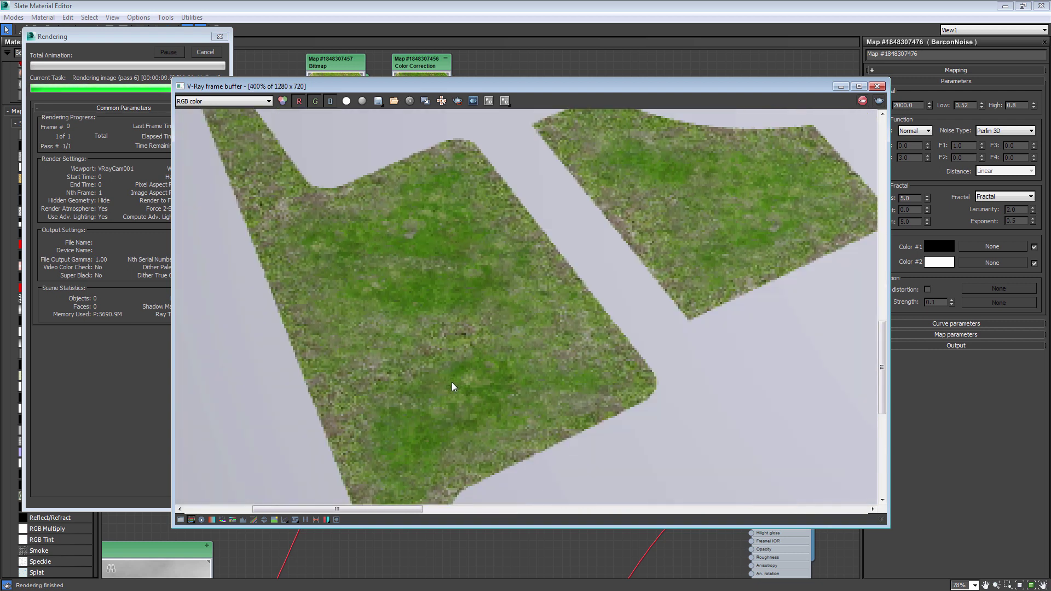
- Inspect other lawn pieces in the rendered image, then close the render window
{"action": "middle_click_drag", "start_coordinate": [451, 382], "coordinate": [481, 354]}
{"action": "scroll", "coordinate": [479, 403], "scroll_direction": "down", "scroll_amount": 1}
{"action": "scroll", "coordinate": [507, 265], "scroll_direction": "up", "scroll_amount": 1}
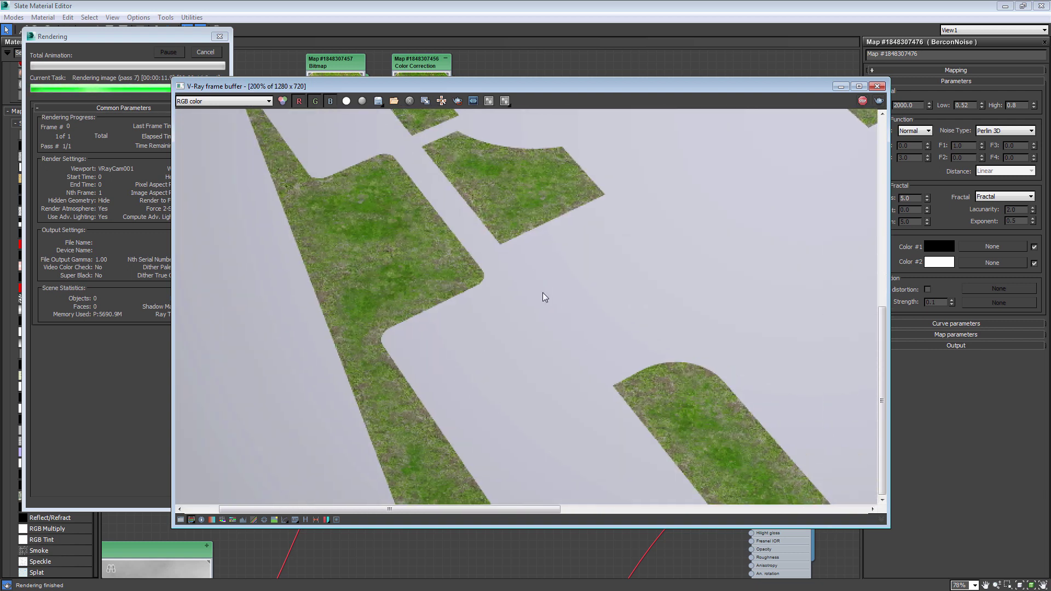
{"action": "scroll", "coordinate": [542, 292], "scroll_direction": "up", "scroll_amount": 1}
{"action": "scroll", "coordinate": [452, 312], "scroll_direction": "down", "scroll_amount": 1}
{"action": "scroll", "coordinate": [488, 311], "scroll_direction": "up", "scroll_amount": 1}
{"action": "scroll", "coordinate": [489, 310], "scroll_direction": "down", "scroll_amount": 2}
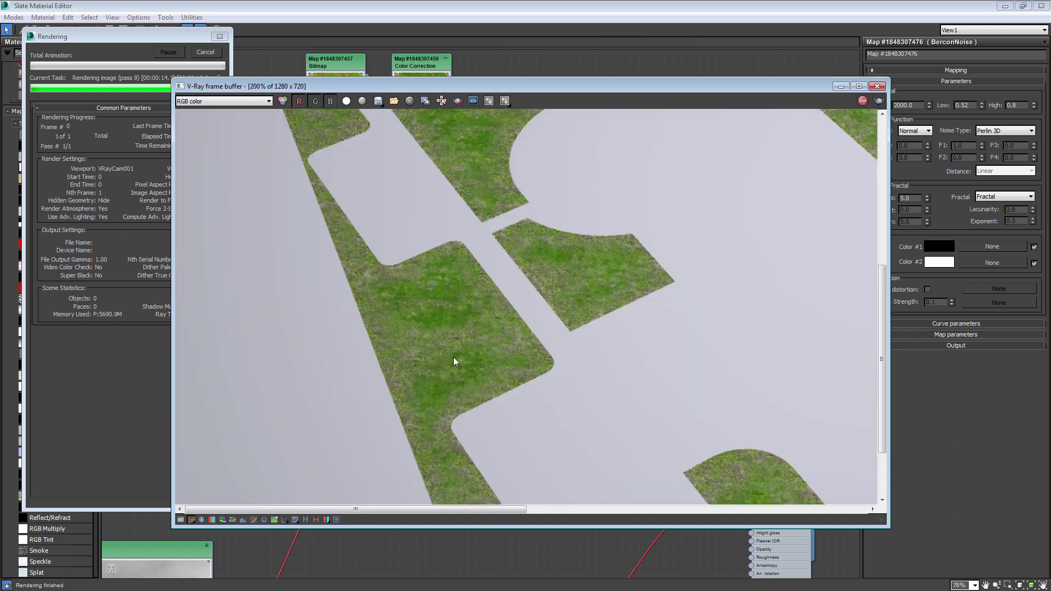
{"action": "scroll", "coordinate": [475, 379], "scroll_direction": "up", "scroll_amount": 1}
{"action": "scroll", "coordinate": [539, 300], "scroll_direction": "down", "scroll_amount": 1}
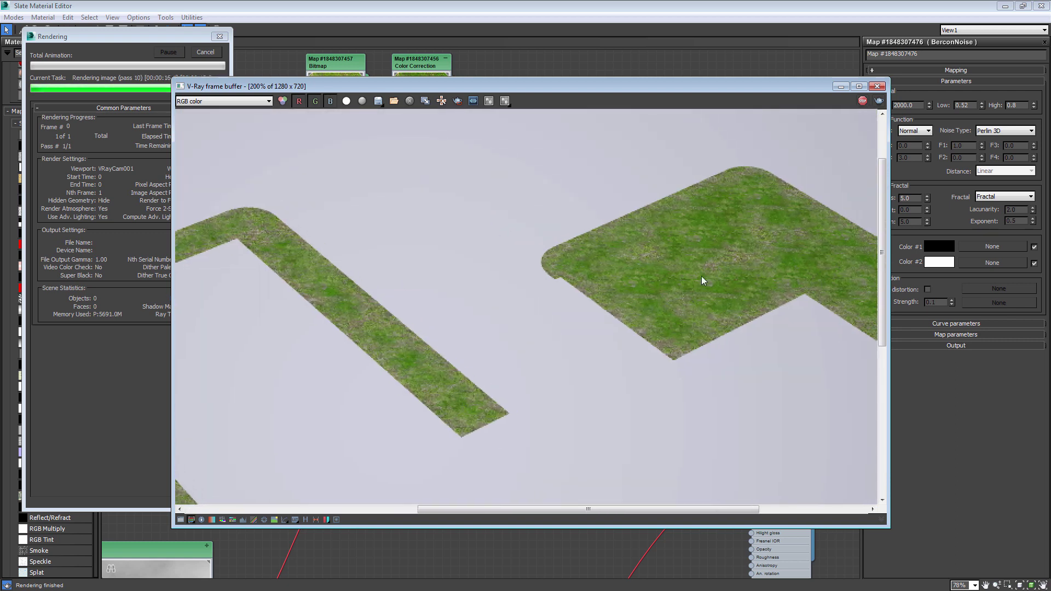
{"action": "middle_click_drag", "start_coordinate": [702, 275], "coordinate": [544, 212]}
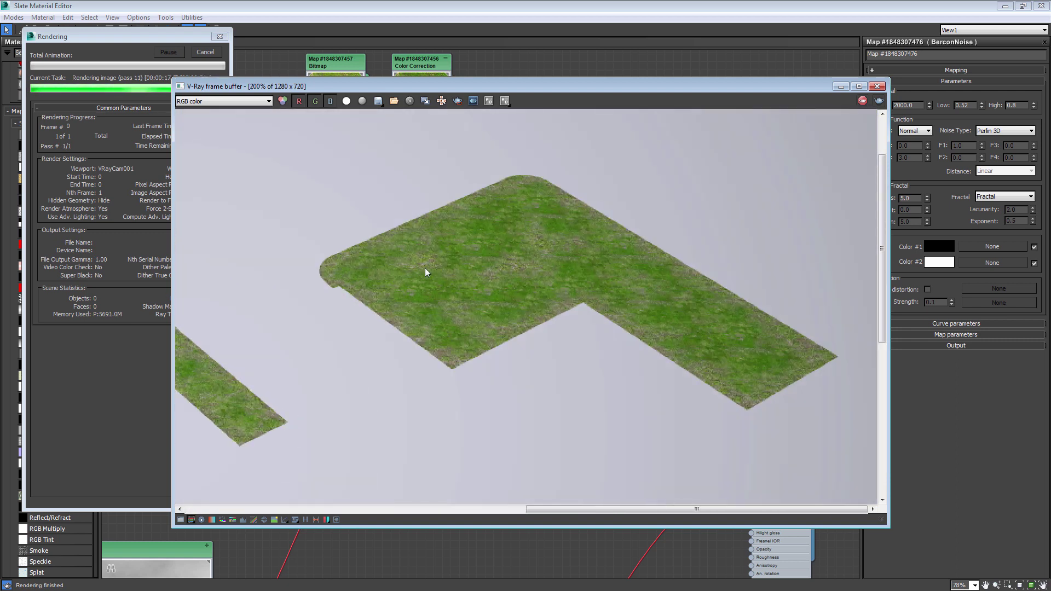
{"action": "mouse_move", "coordinate": [313, 352]}
{"action": "middle_mouse_down"}
{"action": "mouse_move", "coordinate": [357, 337]}
{"action": "mouse_move", "coordinate": [368, 350]}
{"action": "mouse_move", "coordinate": [491, 205]}
{"action": "middle_mouse_up"}
{"action": "middle_click_drag", "start_coordinate": [434, 408], "coordinate": [462, 347]}
{"action": "scroll", "coordinate": [463, 328], "scroll_direction": "up", "scroll_amount": 1}
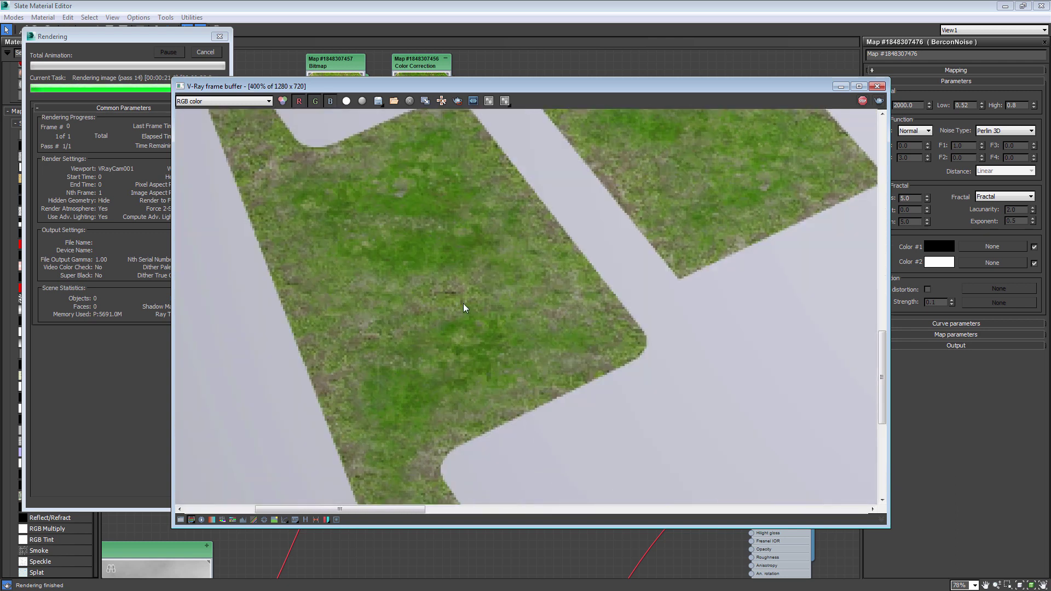
{"action": "scroll", "coordinate": [438, 329], "scroll_direction": "down", "scroll_amount": 1}
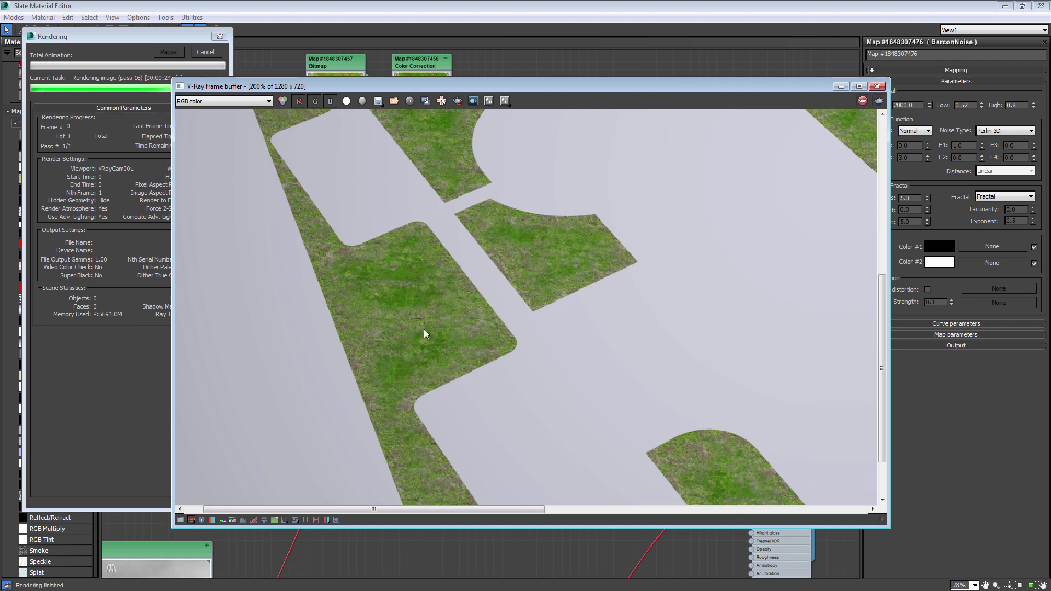
{"action": "left_click", "coordinate": [205, 52]}
- Close the render window, then reposition and enlarge the first BerconNoise node
{"action": "left_click", "coordinate": [877, 86]}
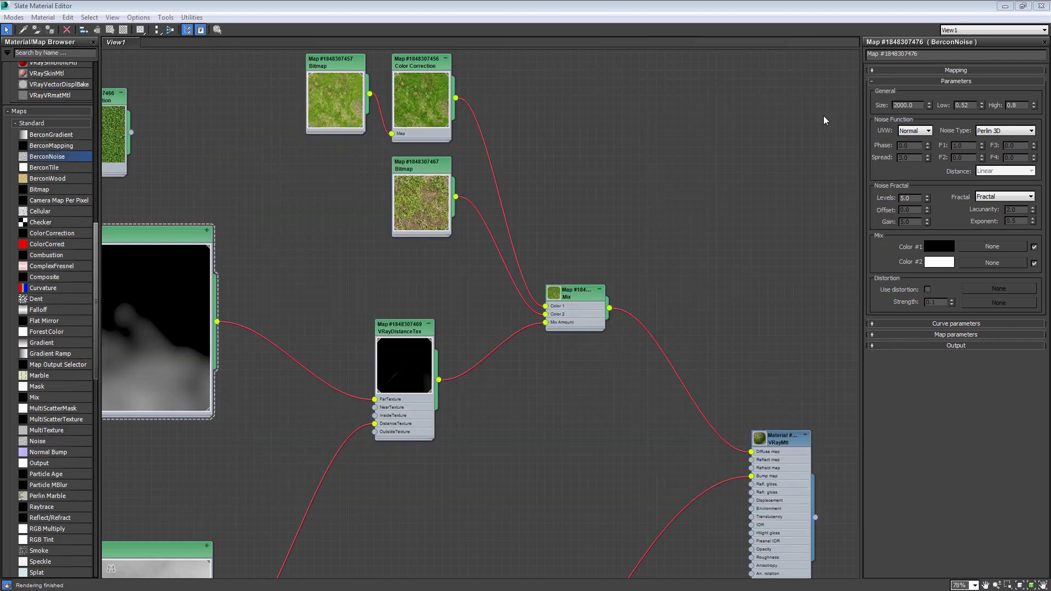
{"action": "middle_click_drag", "start_coordinate": [247, 274], "coordinate": [416, 228]}
{"action": "left_click", "coordinate": [350, 191]}
{"action": "mouse_move", "coordinate": [351, 192]}
{"action": "left_mouse_down"}
{"action": "mouse_move", "coordinate": [344, 204]}
{"action": "mouse_move", "coordinate": [358, 173]}
{"action": "mouse_move", "coordinate": [338, 156]}
{"action": "left_mouse_up"}
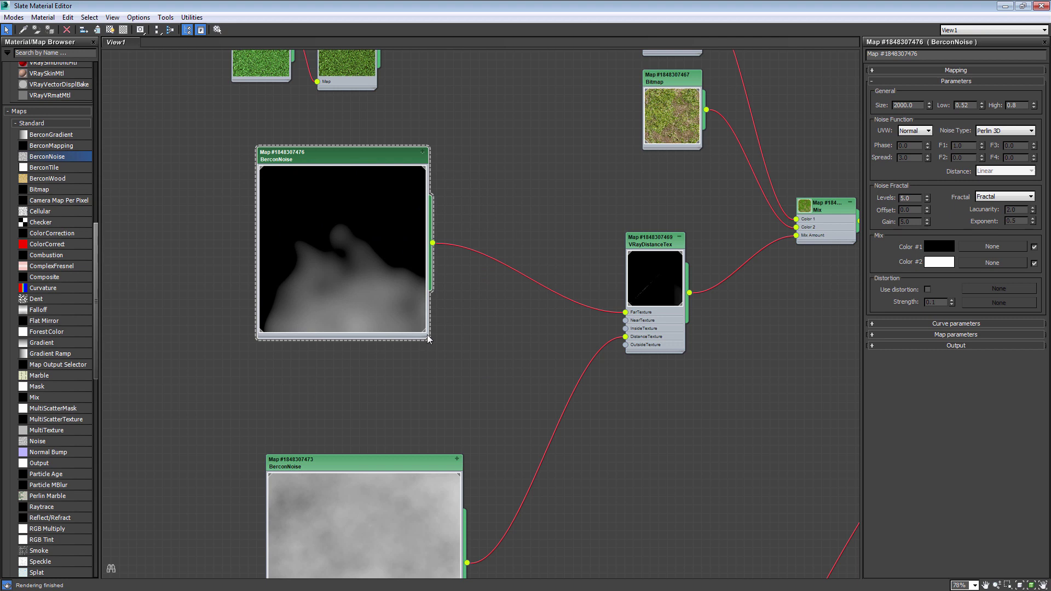
{"action": "left_click_drag", "start_coordinate": [427, 337], "coordinate": [480, 390]}
{"action": "left_click_drag", "start_coordinate": [393, 163], "coordinate": [388, 177]}
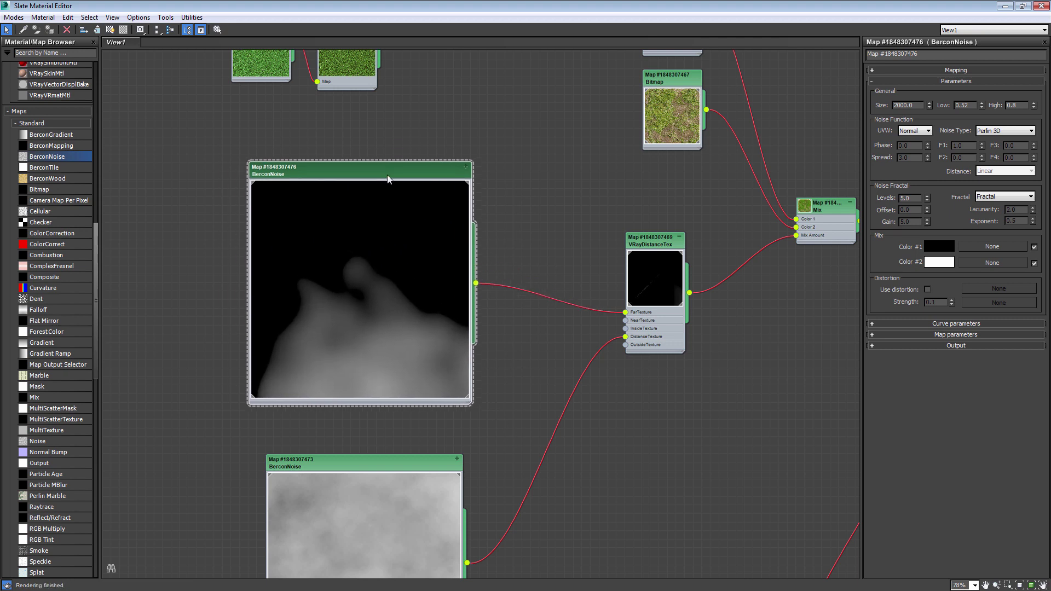
{"action": "scroll", "coordinate": [387, 176], "scroll_direction": "down", "scroll_amount": 3}
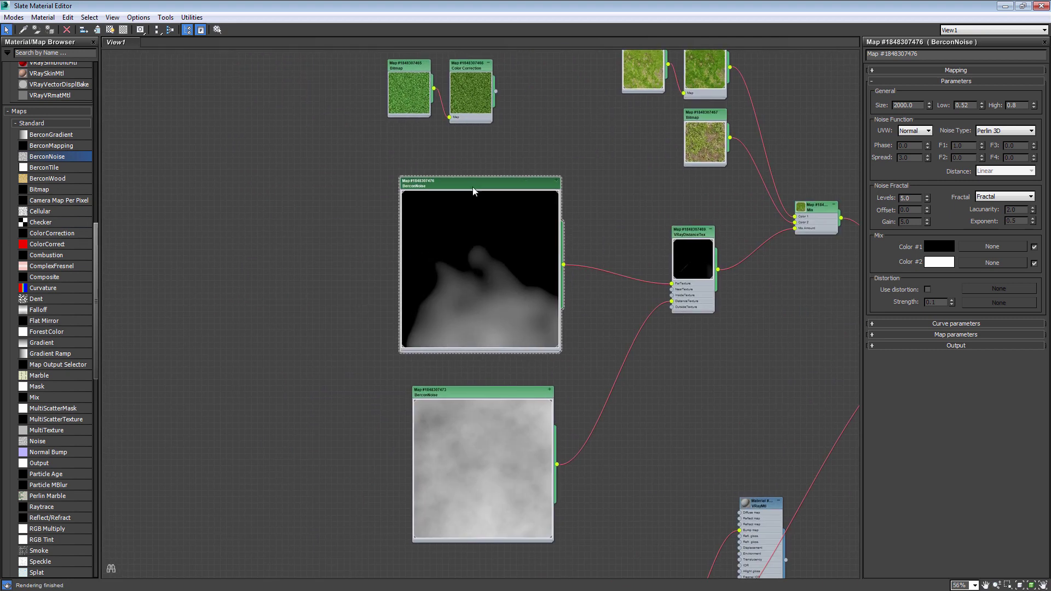
- Stack both BerconNoise nodes beside the lowered VRayDistanceTex node and resize their previews
{"action": "left_click_drag", "start_coordinate": [472, 186], "coordinate": [460, 185]}
{"action": "left_click_drag", "start_coordinate": [547, 352], "coordinate": [518, 333]}
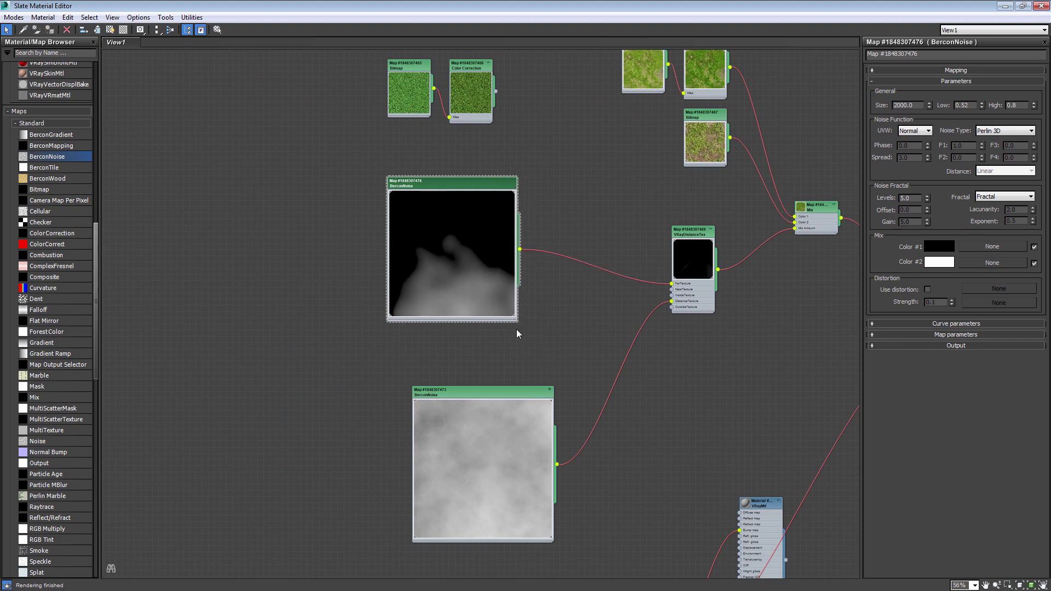
{"action": "left_click_drag", "start_coordinate": [468, 182], "coordinate": [504, 182]}
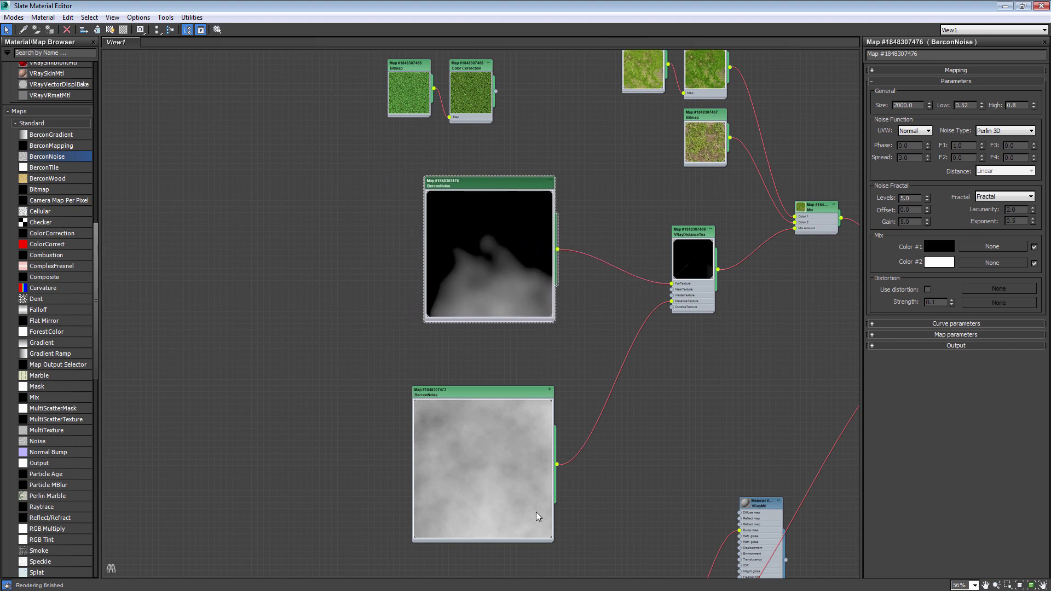
{"action": "left_click_drag", "start_coordinate": [554, 541], "coordinate": [559, 497]}
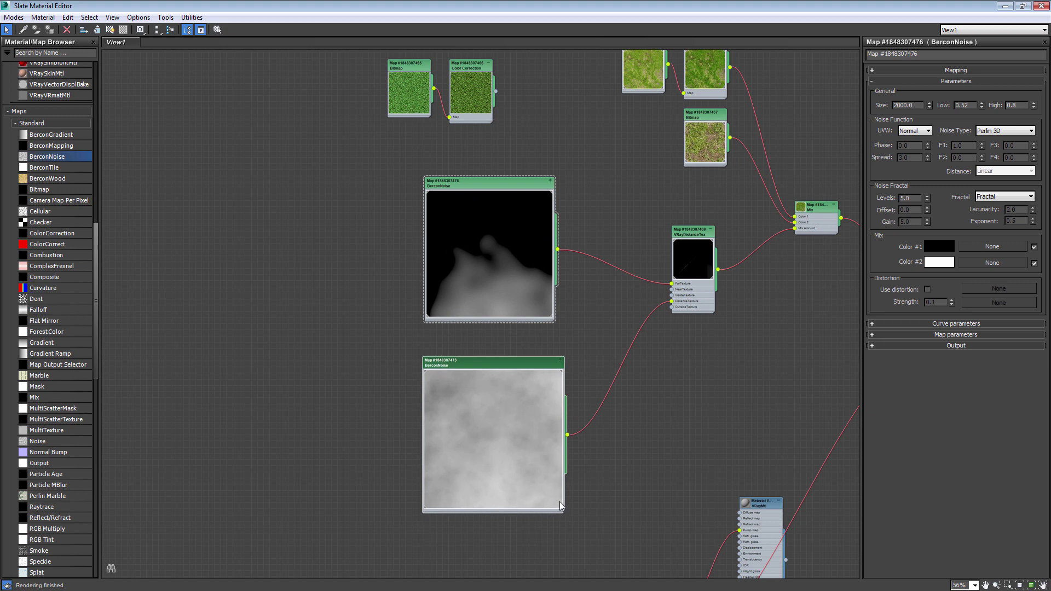
{"action": "middle_click_drag", "start_coordinate": [416, 375], "coordinate": [188, 384]}
{"action": "left_click_drag", "start_coordinate": [464, 276], "coordinate": [457, 306]}
{"action": "mouse_move", "coordinate": [246, 224]}
{"action": "left_mouse_down"}
{"action": "mouse_move", "coordinate": [254, 210]}
{"action": "mouse_move", "coordinate": [259, 231]}
{"action": "left_mouse_up"}
{"action": "left_click_drag", "start_coordinate": [318, 331], "coordinate": [331, 339]}
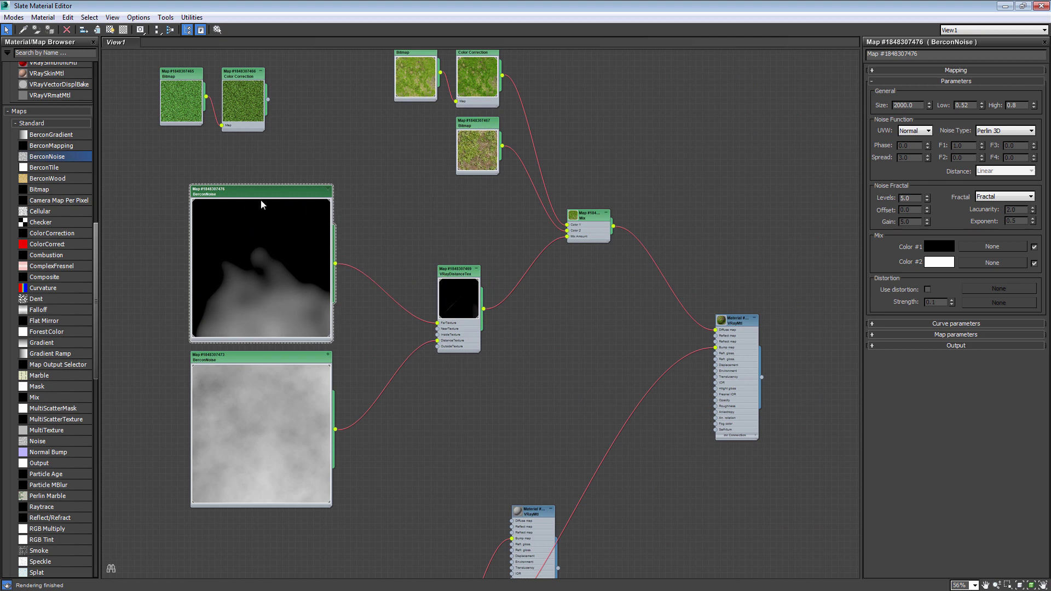
- Enter Size 2500 and a new High value on the dark BerconNoise mask, then test-render the lawn
{"action": "double_click", "coordinate": [916, 106]}
{"action": "left_click", "coordinate": [1022, 105]}
{"action": "key", "text": "Tab"}
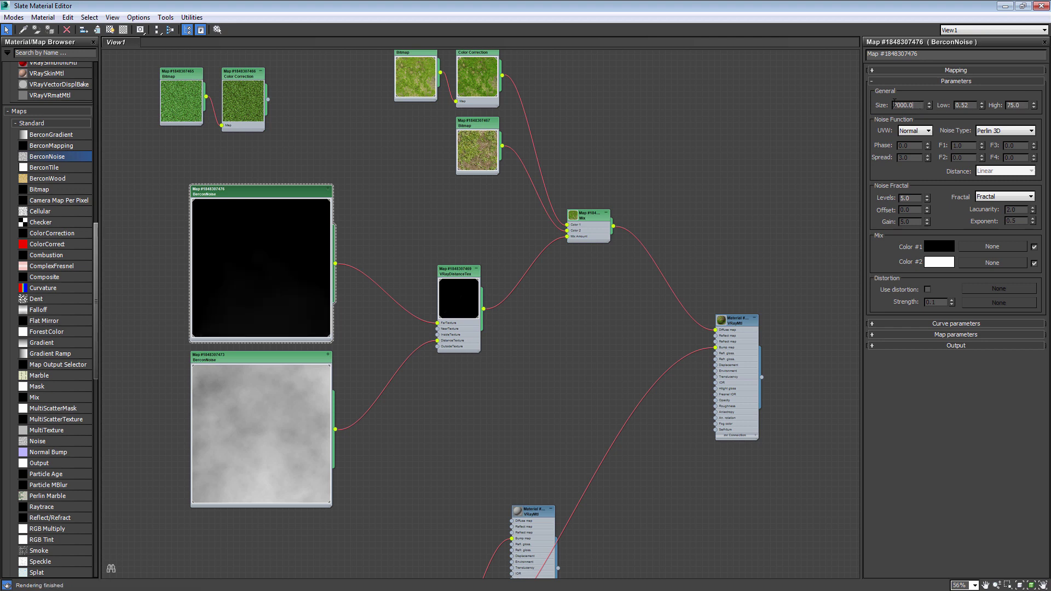
{"action": "type", "text": "2"}
{"action": "key", "text": "Return"}
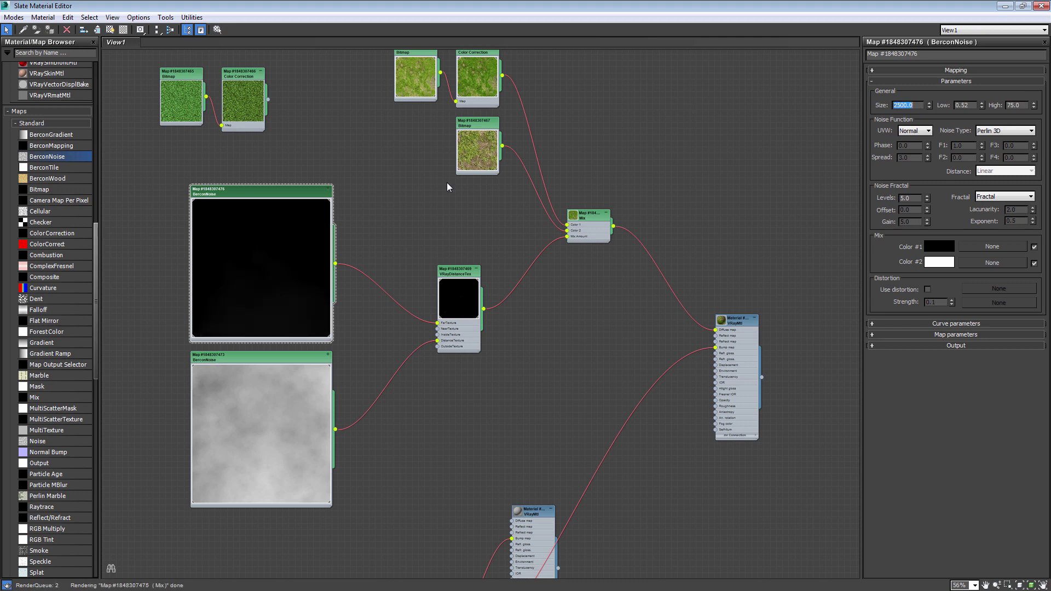
{"action": "scroll", "coordinate": [399, 335], "scroll_direction": "down", "scroll_amount": 1}
{"action": "scroll", "coordinate": [517, 355], "scroll_direction": "up", "scroll_amount": 1}
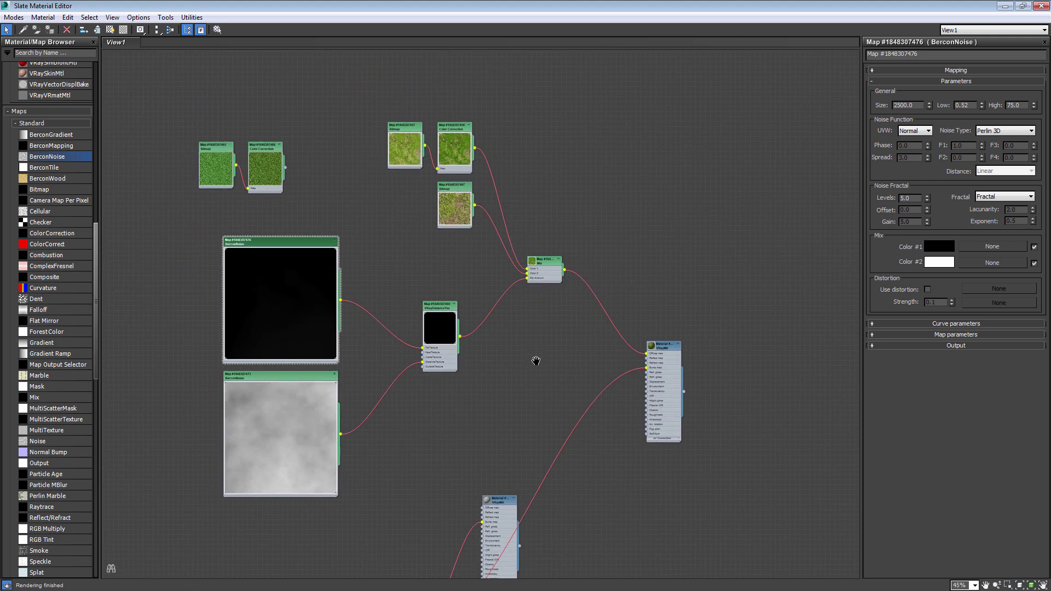
{"action": "key", "text": "shift+q"}
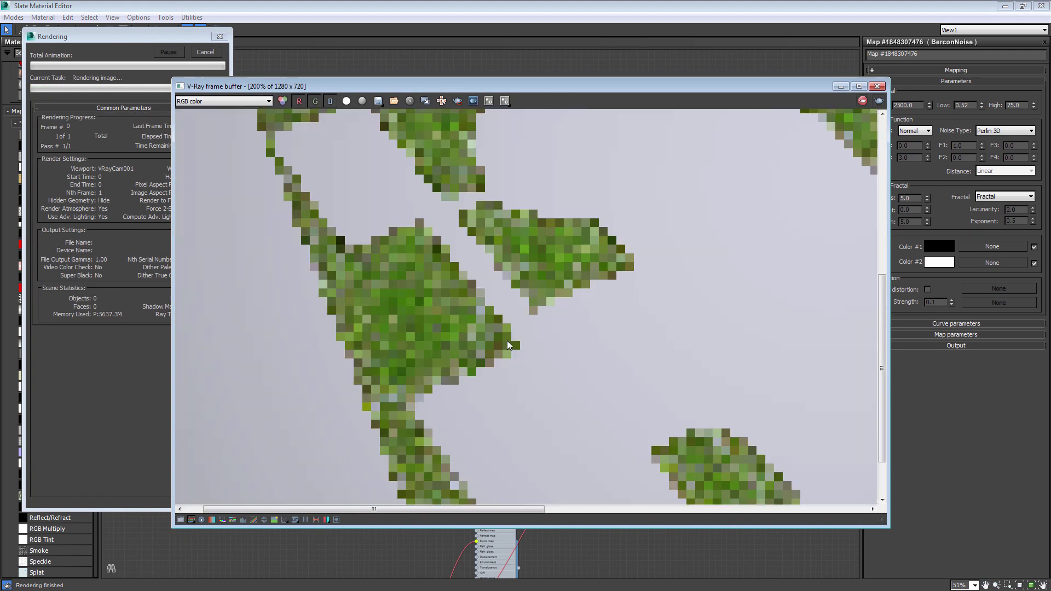
{"action": "scroll", "coordinate": [717, 235], "scroll_direction": "up", "scroll_amount": 1}
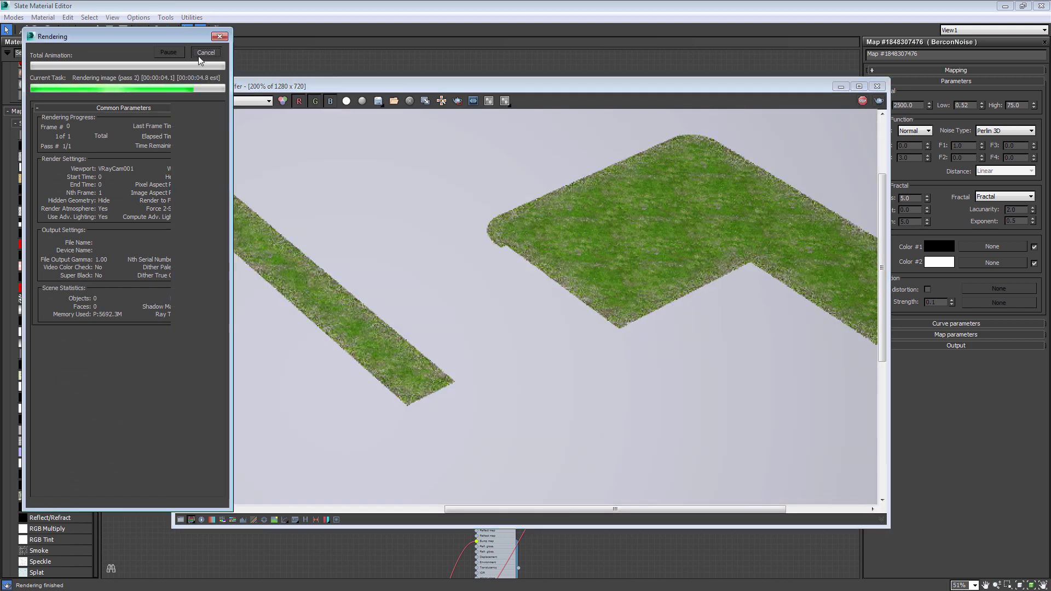
{"action": "left_click", "coordinate": [878, 87]}
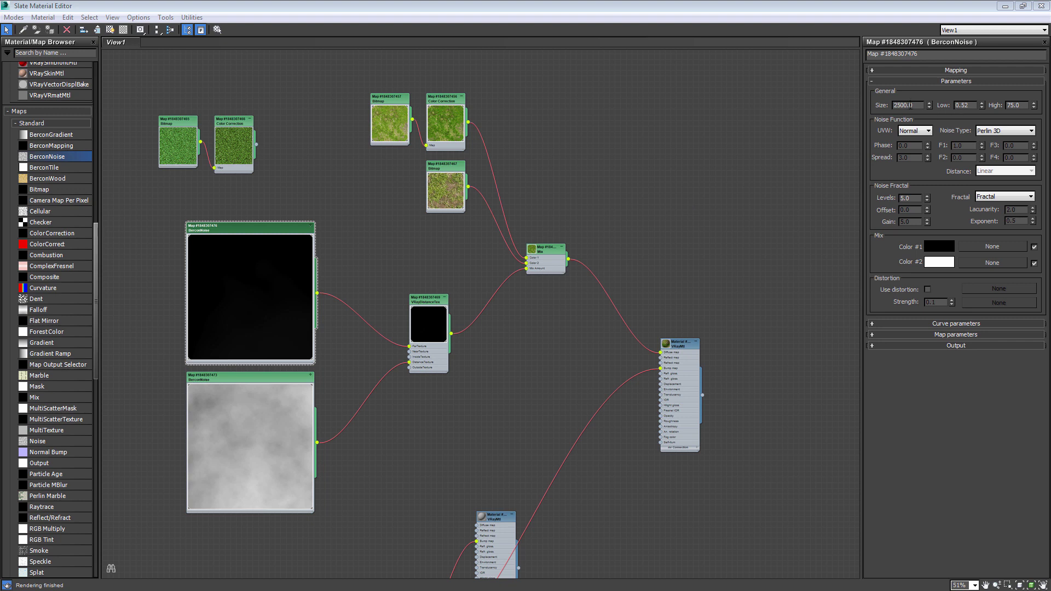
- Try noise Size 1500, then settle on High 0.75 and Size 2500
{"action": "type", "text": "1500"}
{"action": "key", "text": "Return"}
{"action": "middle_click_drag", "start_coordinate": [308, 315], "coordinate": [365, 297]}
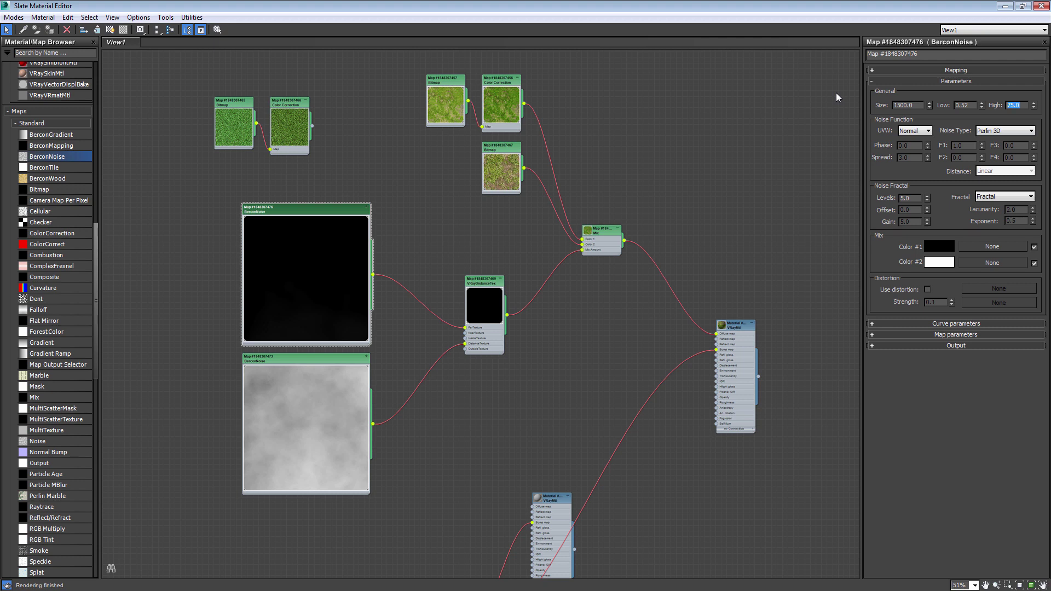
{"action": "type", "text": "0.75"}
{"action": "key", "text": "Return"}
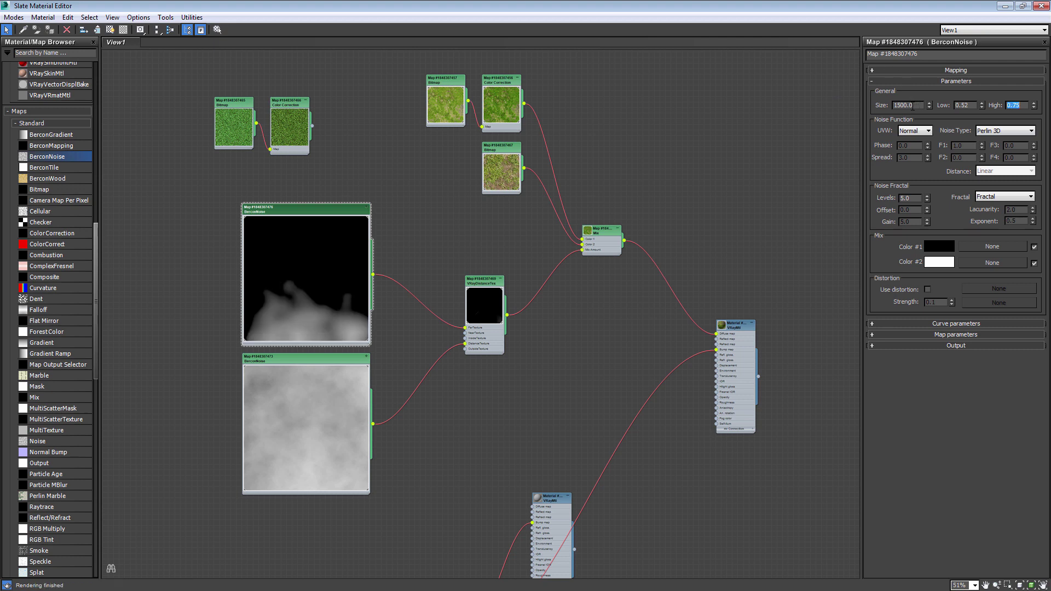
{"action": "type", "text": "2500"}
{"action": "key", "text": "Return"}
{"action": "middle_click_drag", "start_coordinate": [521, 390], "coordinate": [508, 392]}
- Test-render the lawn again with the revised BerconNoise mask
{"action": "key", "text": "shift+q"}
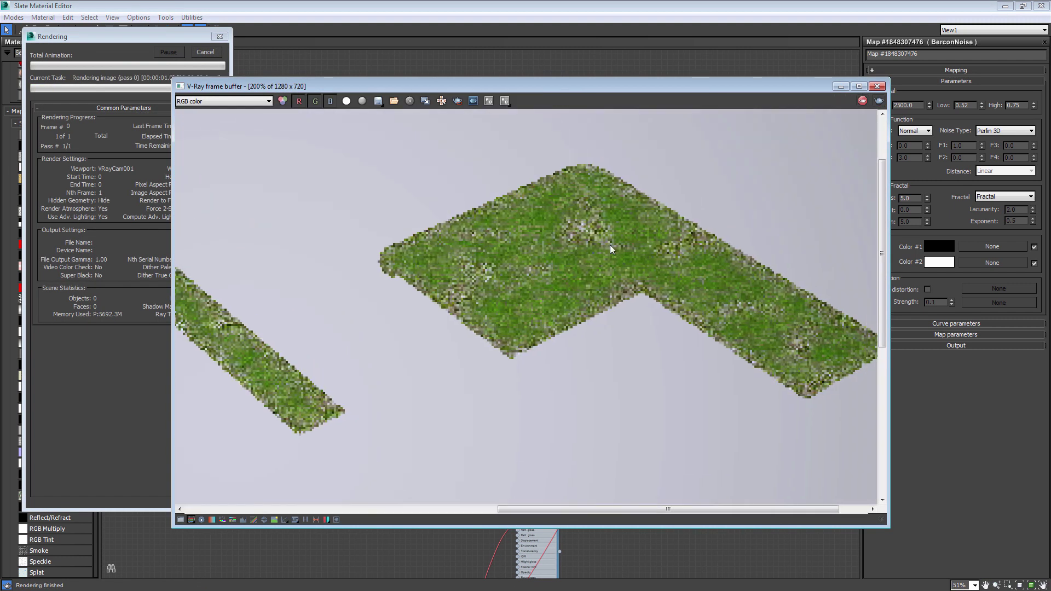
{"action": "scroll", "coordinate": [610, 241], "scroll_direction": "up", "scroll_amount": 2}
{"action": "middle_click_drag", "start_coordinate": [609, 232], "coordinate": [580, 258]}
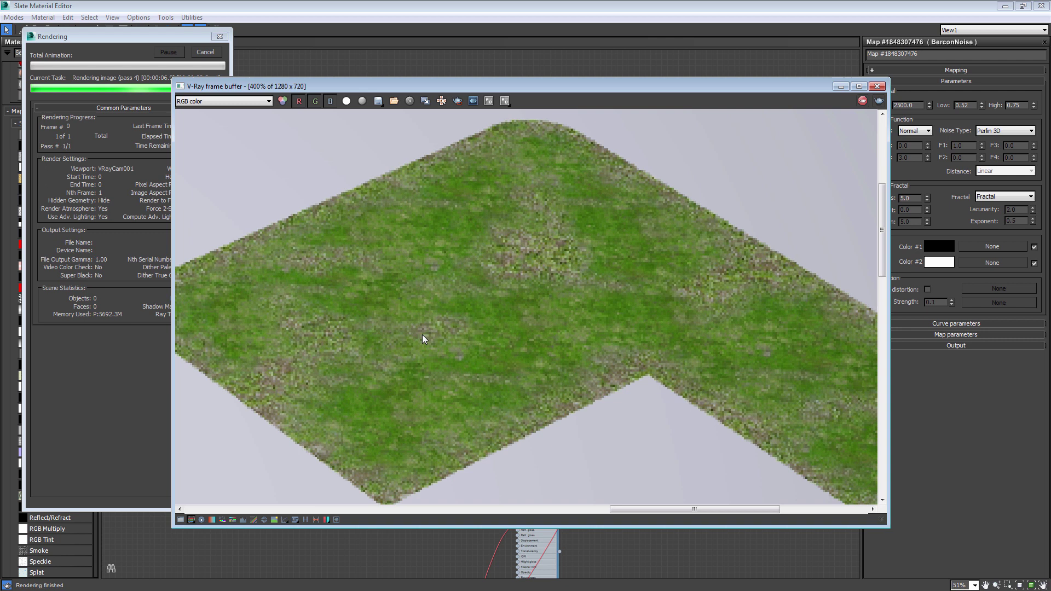
{"action": "scroll", "coordinate": [422, 339], "scroll_direction": "down", "scroll_amount": 2}
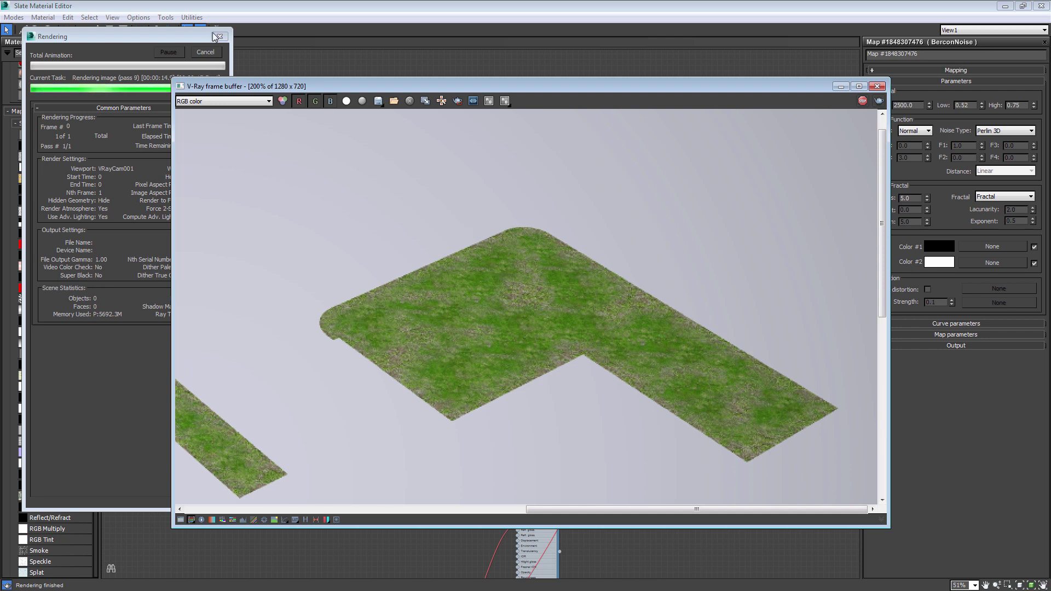
{"action": "left_click", "coordinate": [877, 86]}
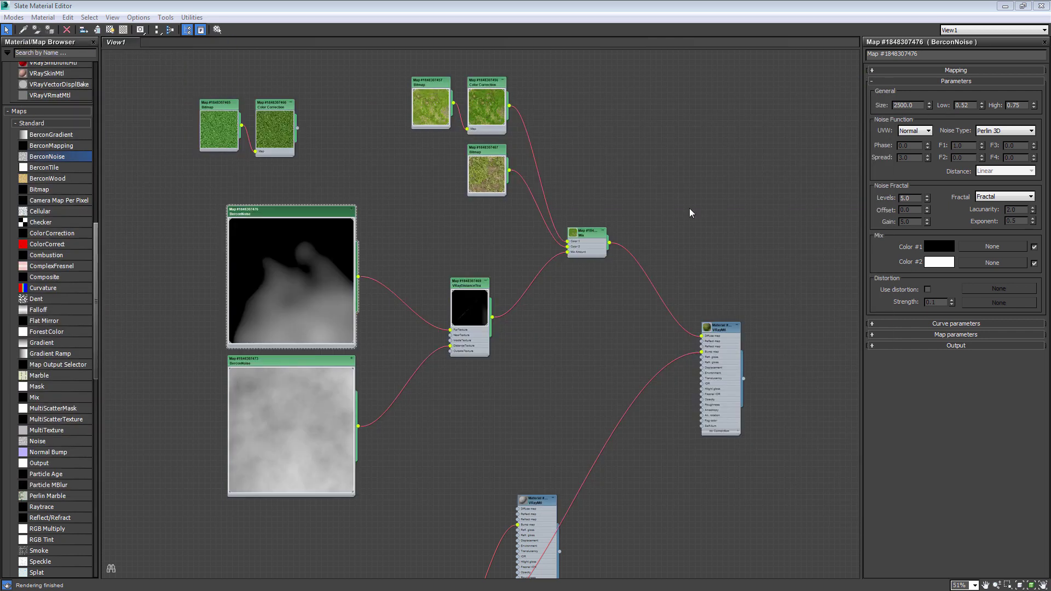
{"action": "scroll", "coordinate": [355, 200], "scroll_direction": "up", "scroll_amount": 2}
{"action": "scroll", "coordinate": [356, 201], "scroll_direction": "up", "scroll_amount": 1}
- Separate the patchy and dense grass texture pairs, placing the dense pair above
{"action": "mouse_move", "coordinate": [340, 197]}
{"action": "left_mouse_down"}
{"action": "mouse_move", "coordinate": [406, 275]}
{"action": "mouse_move", "coordinate": [286, 183]}
{"action": "left_mouse_up"}
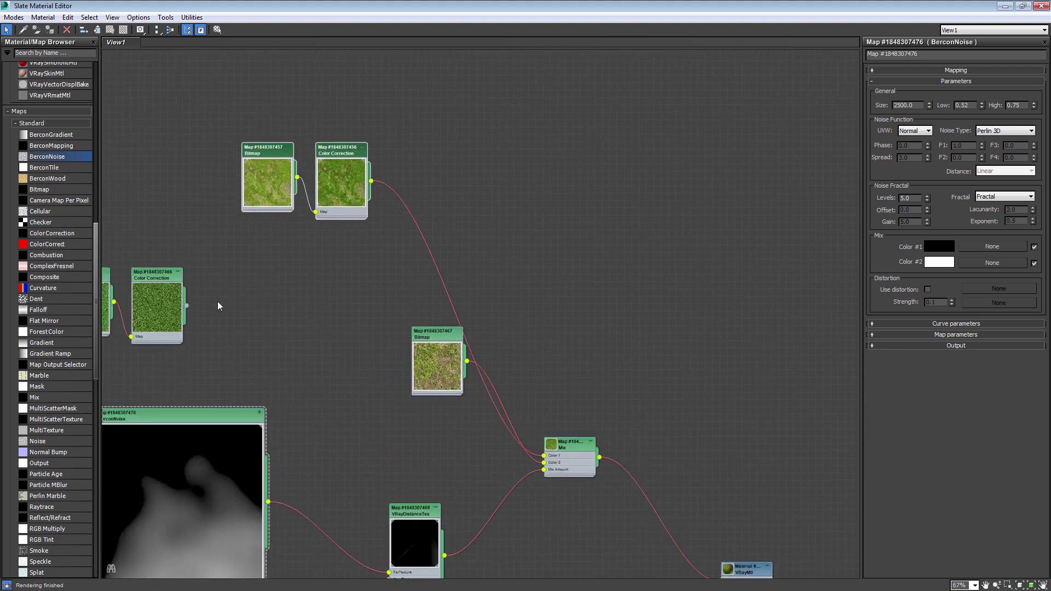
{"action": "middle_click_drag", "start_coordinate": [218, 301], "coordinate": [329, 305]}
{"action": "left_click_drag", "start_coordinate": [340, 357], "coordinate": [157, 251]}
{"action": "mouse_move", "coordinate": [255, 292]}
{"action": "left_mouse_down"}
{"action": "mouse_move", "coordinate": [375, 137]}
{"action": "mouse_move", "coordinate": [443, 71]}
{"action": "left_mouse_up"}
{"action": "middle_click_drag", "start_coordinate": [477, 161], "coordinate": [371, 207]}
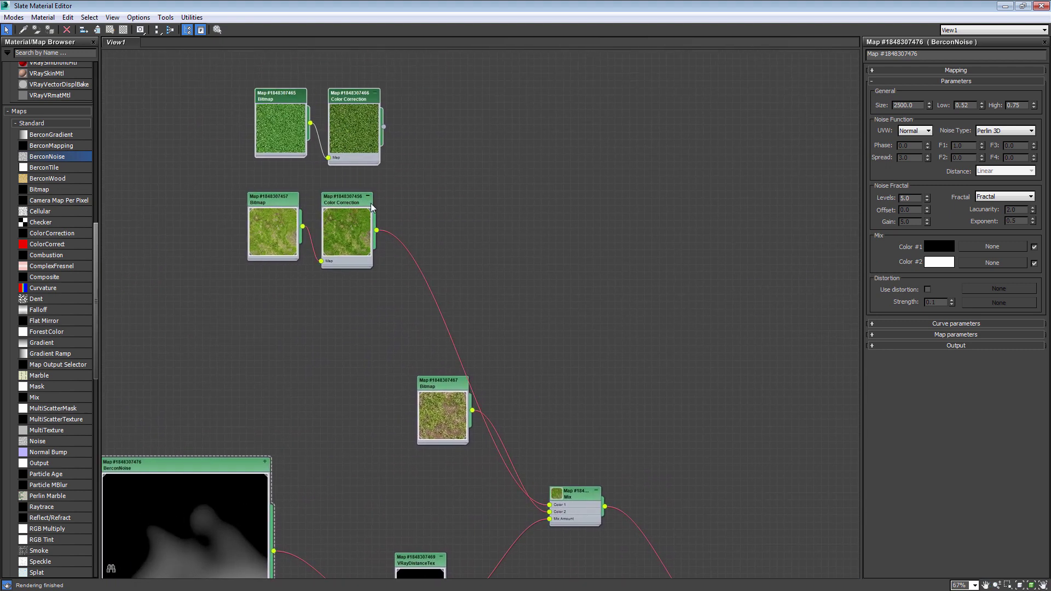
{"action": "left_click_drag", "start_coordinate": [370, 128], "coordinate": [355, 128]}
- Add a new Mix map and a new BerconNoise map to the graph and arrange them
{"action": "left_click_drag", "start_coordinate": [35, 397], "coordinate": [526, 173]}
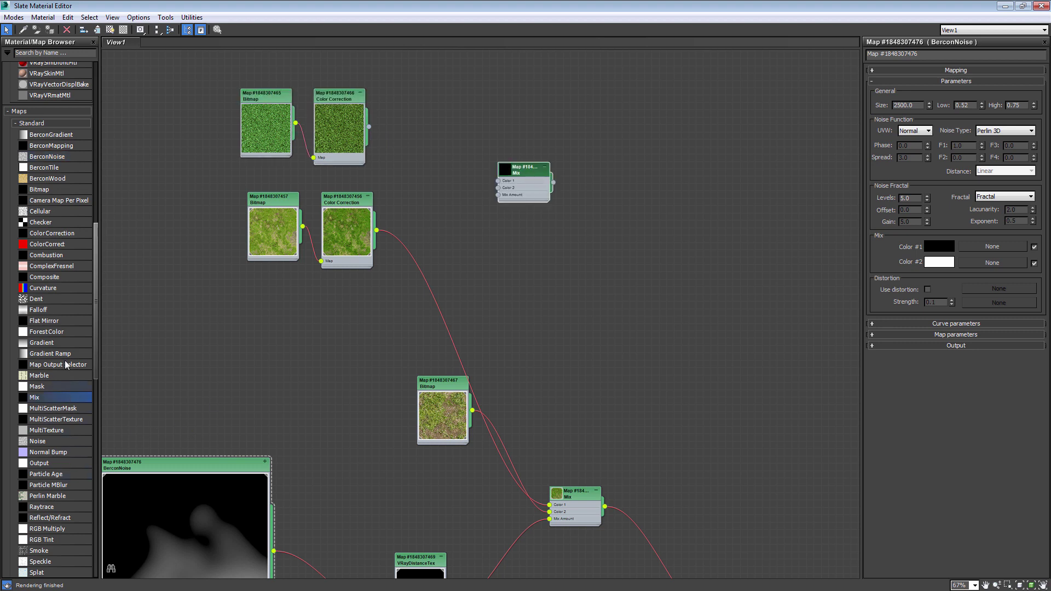
{"action": "left_click_drag", "start_coordinate": [47, 156], "coordinate": [157, 232]}
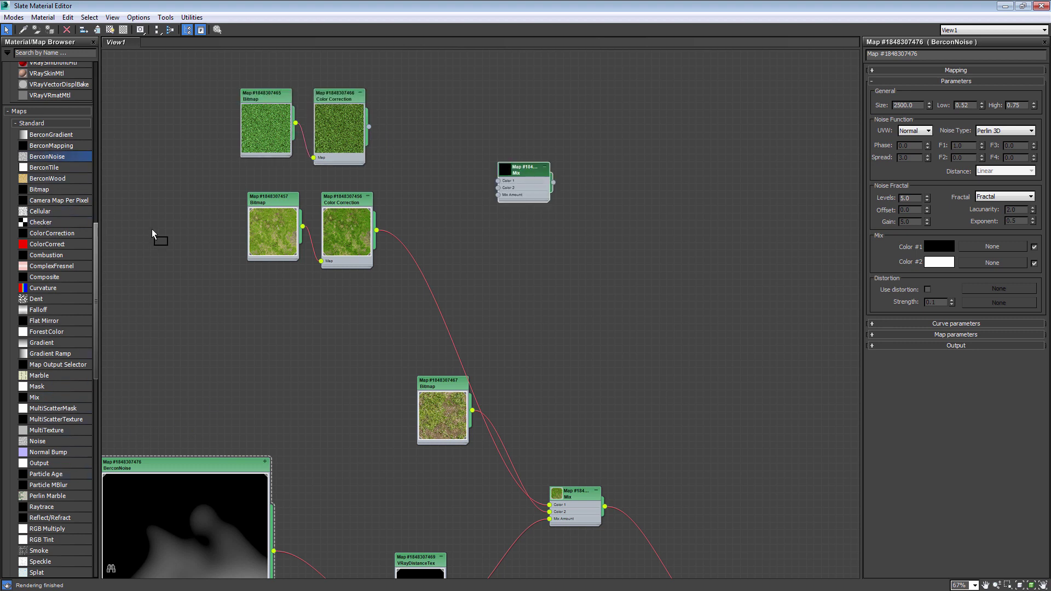
{"action": "double_click", "coordinate": [159, 241]}
{"action": "mouse_move", "coordinate": [329, 241]}
{"action": "middle_mouse_down"}
{"action": "mouse_move", "coordinate": [374, 222]}
{"action": "mouse_move", "coordinate": [517, 206]}
{"action": "middle_mouse_up"}
{"action": "scroll", "coordinate": [374, 221], "scroll_direction": "up", "scroll_amount": 2}
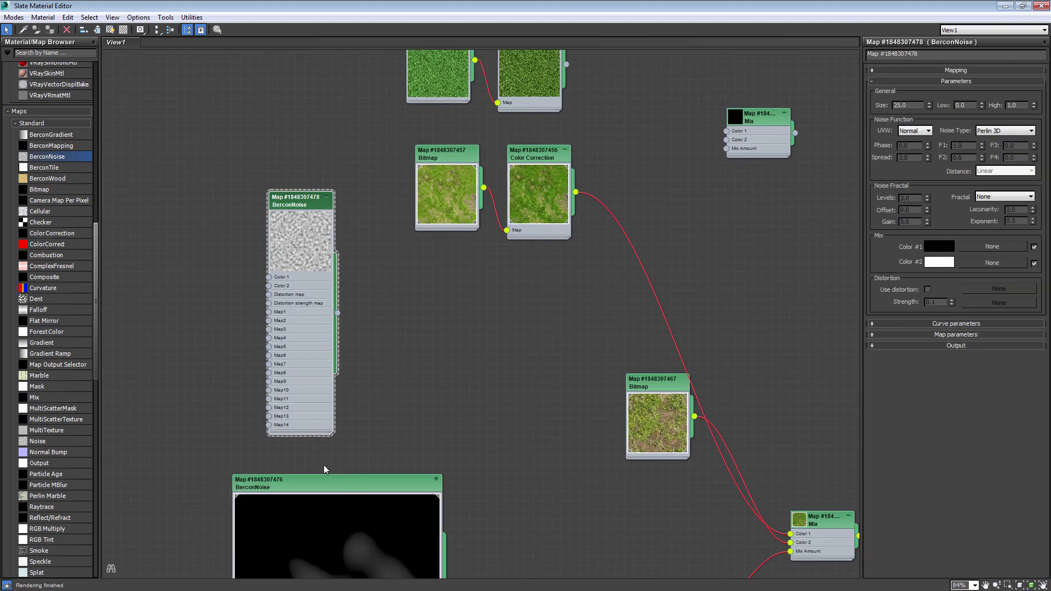
{"action": "left_click", "coordinate": [308, 201]}
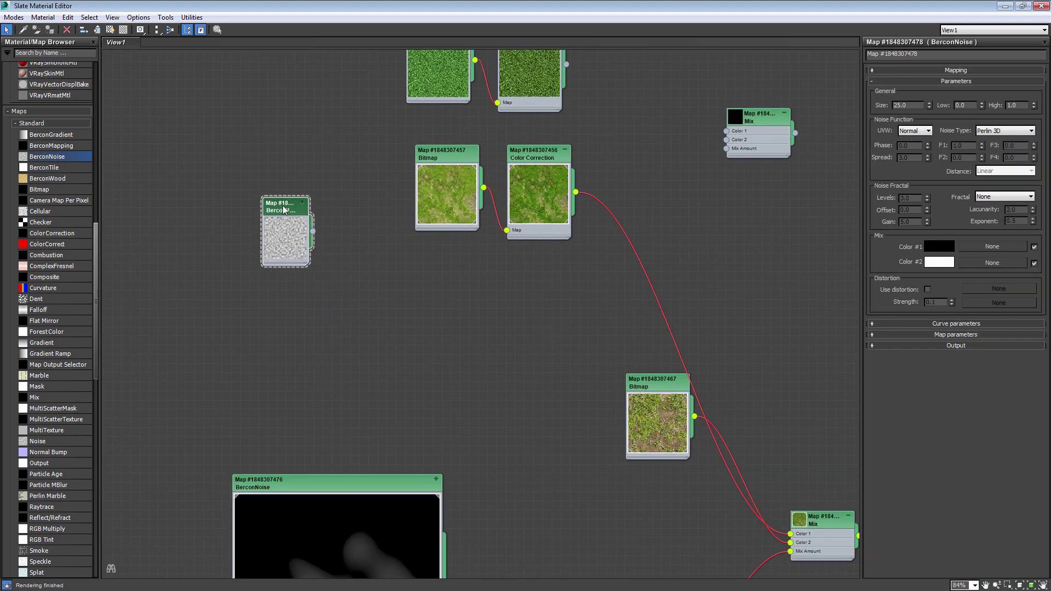
{"action": "double_click", "coordinate": [305, 268]}
{"action": "left_click_drag", "start_coordinate": [365, 213], "coordinate": [253, 158]}
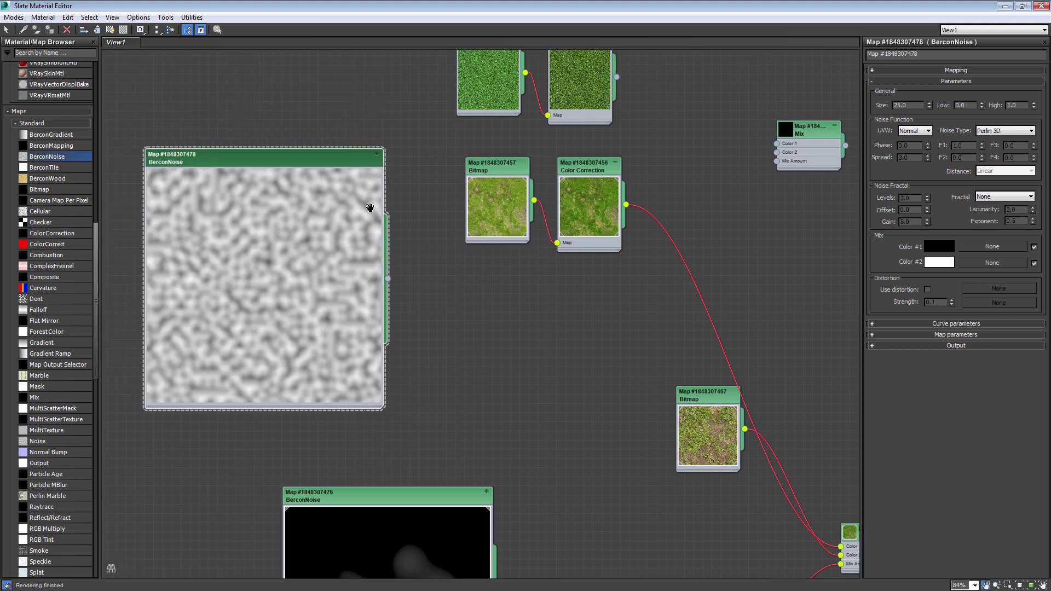
{"action": "middle_click_drag", "start_coordinate": [257, 158], "coordinate": [470, 188]}
- Give the new BerconNoise Size 100, Worley (Voronoi) noise and Chebychev distance, trying fractal modes
{"action": "type", "text": "100"}
{"action": "key", "text": "Return"}
{"action": "key", "text": "Return"}
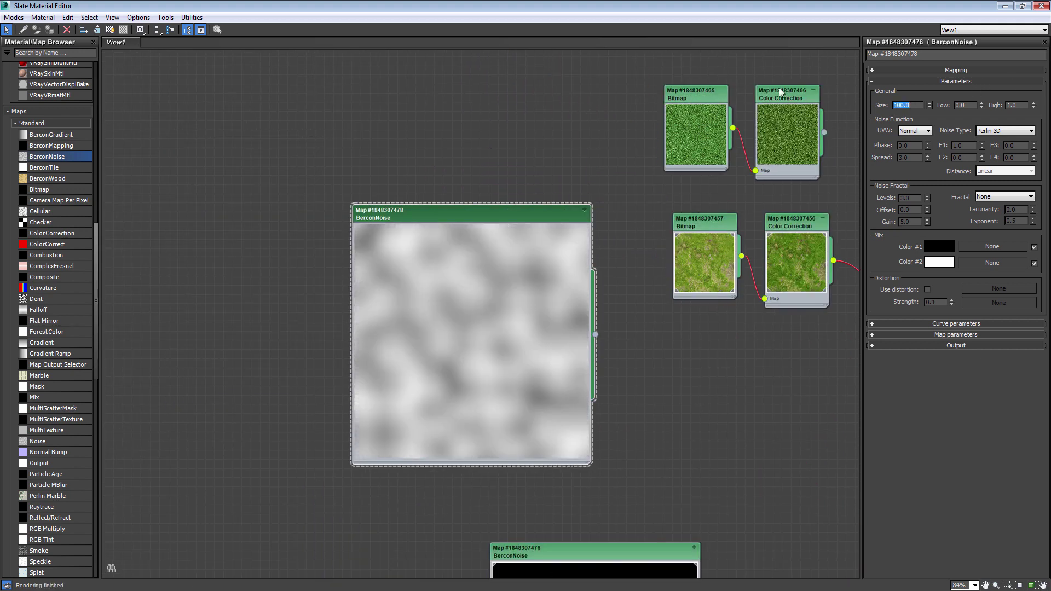
{"action": "left_click", "coordinate": [999, 197]}
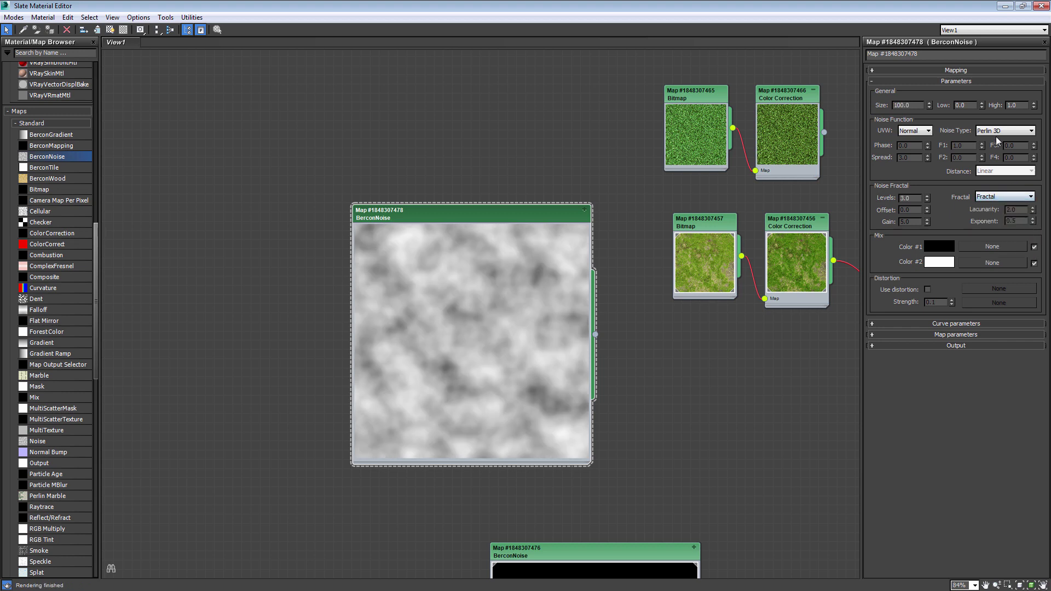
{"action": "left_click", "coordinate": [1005, 130]}
{"action": "left_click", "coordinate": [994, 184]}
{"action": "left_click", "coordinate": [993, 171]}
{"action": "left_click", "coordinate": [996, 201]}
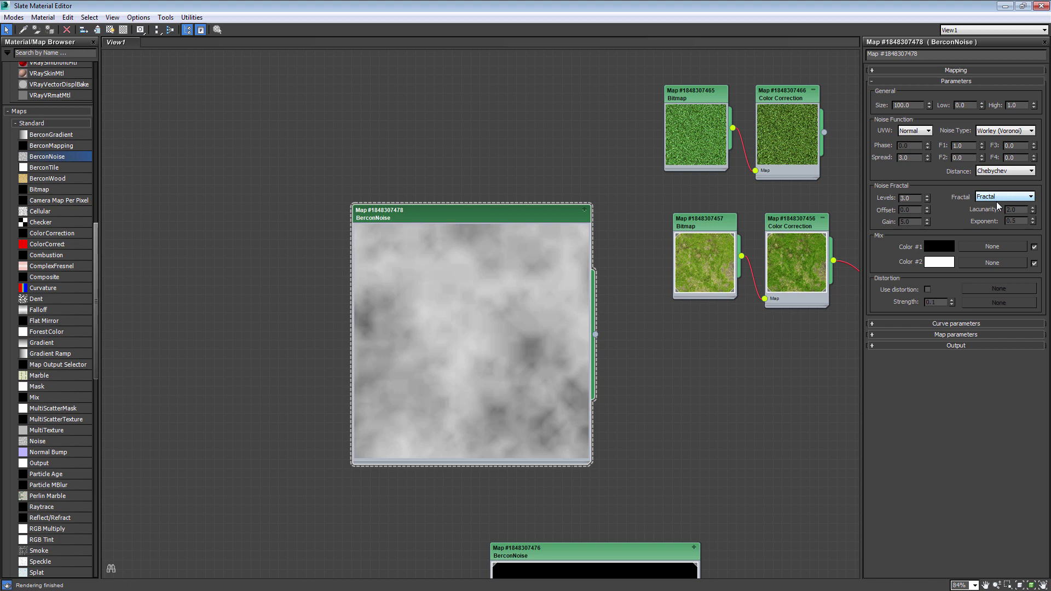
{"action": "left_click", "coordinate": [998, 198]}
{"action": "left_click", "coordinate": [994, 221]}
{"action": "left_click", "coordinate": [996, 197]}
{"action": "left_click", "coordinate": [992, 229]}
{"action": "left_click", "coordinate": [997, 197]}
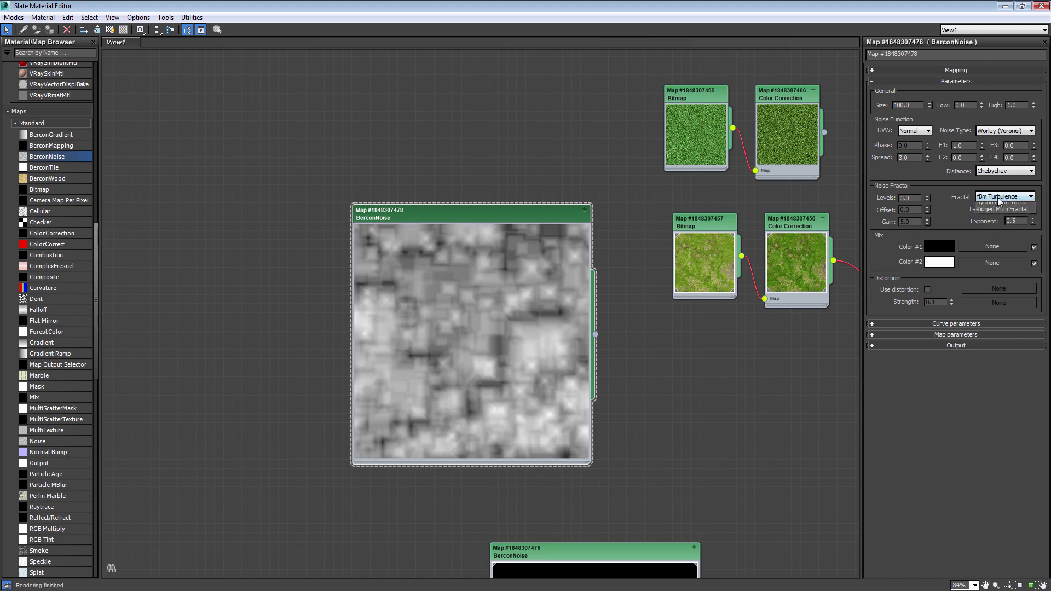
{"action": "left_click", "coordinate": [993, 246]}
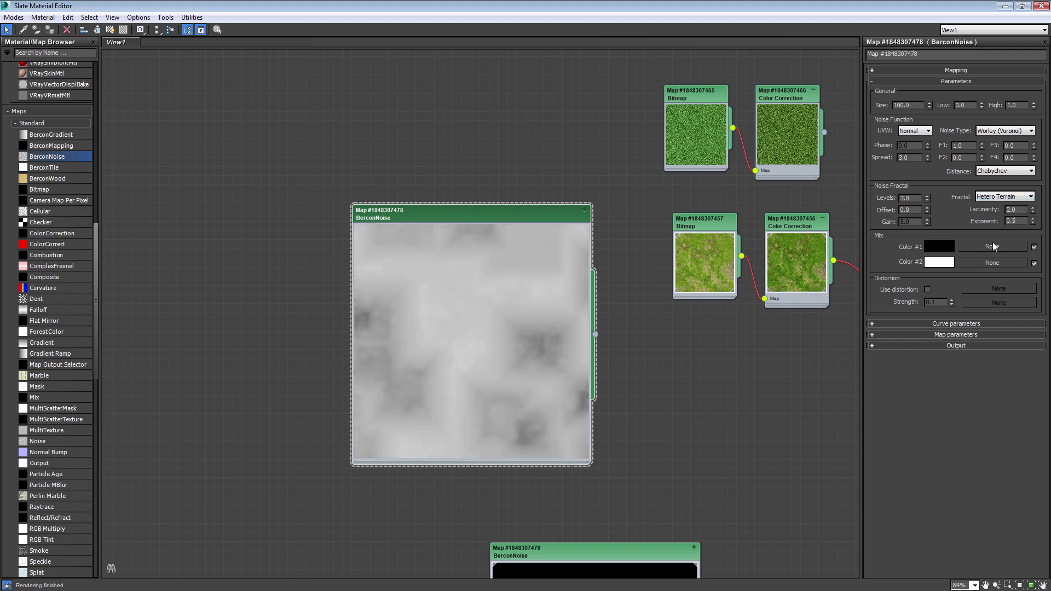
- Change the noise Size to 50, keeping Chebychev distance and Fractal mode after trying alternatives
{"action": "middle_click_drag", "start_coordinate": [662, 356], "coordinate": [568, 376]}
{"action": "left_click", "coordinate": [1005, 172]}
{"action": "double_click", "coordinate": [903, 105]}
{"action": "type", "text": "50"}
{"action": "key", "text": "Return"}
{"action": "left_click", "coordinate": [999, 173]}
{"action": "left_click", "coordinate": [1000, 172]}
{"action": "left_click", "coordinate": [995, 197]}
{"action": "left_click", "coordinate": [1028, 170]}
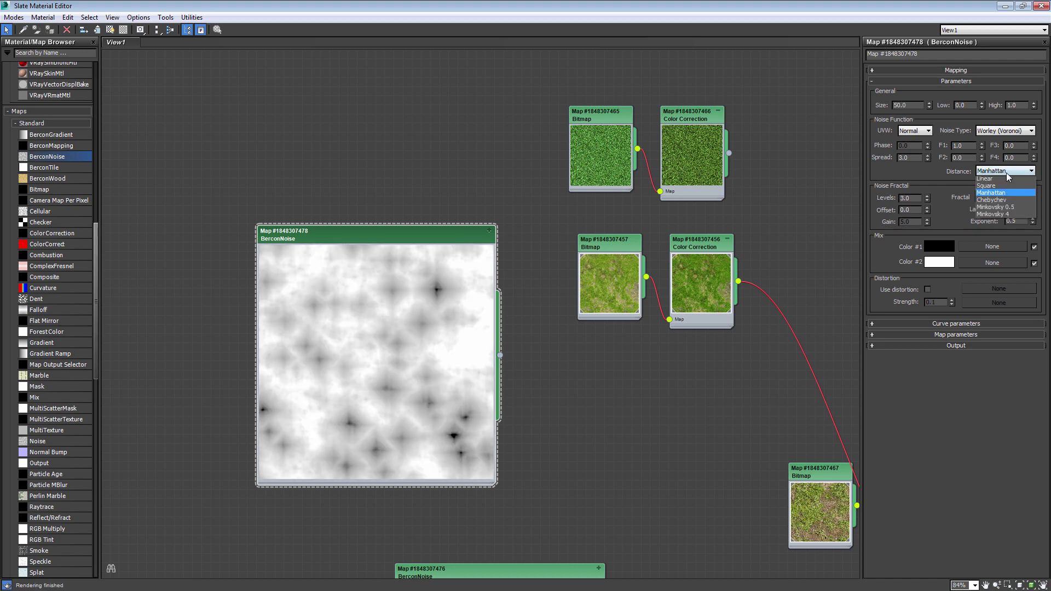
{"action": "left_click", "coordinate": [995, 202]}
{"action": "left_click", "coordinate": [1005, 197]}
{"action": "left_click", "coordinate": [991, 203]}
- Set the fractal Levels to 7 and lower the noise Low value toward 0
{"action": "left_click", "coordinate": [909, 198]}
{"action": "type", "text": "20"}
{"action": "key", "text": "Return"}
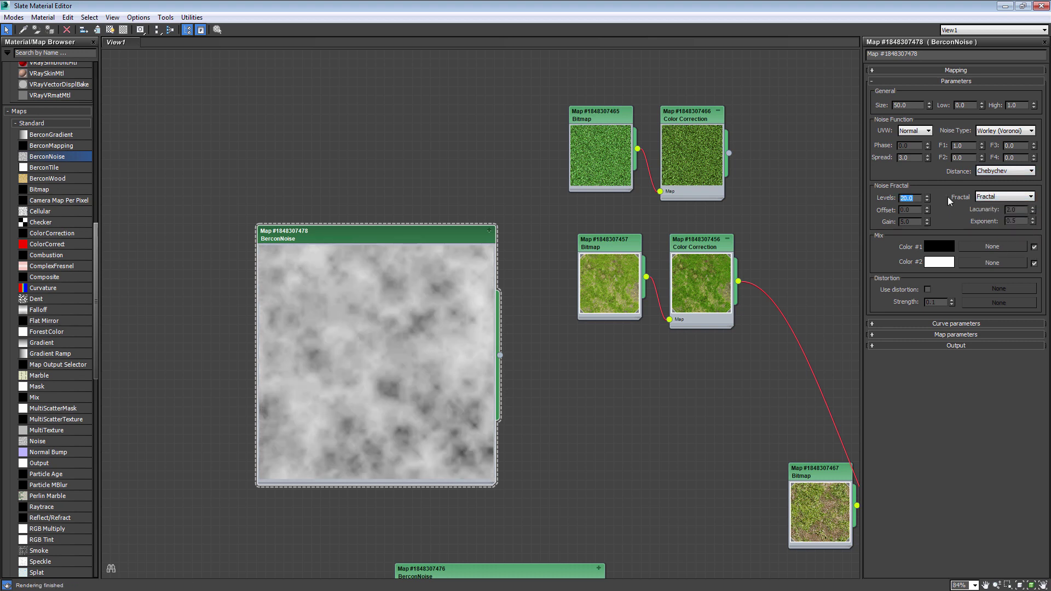
{"action": "type", "text": "7"}
{"action": "key", "text": "Return"}
{"action": "middle_click_drag", "start_coordinate": [485, 293], "coordinate": [484, 297]}
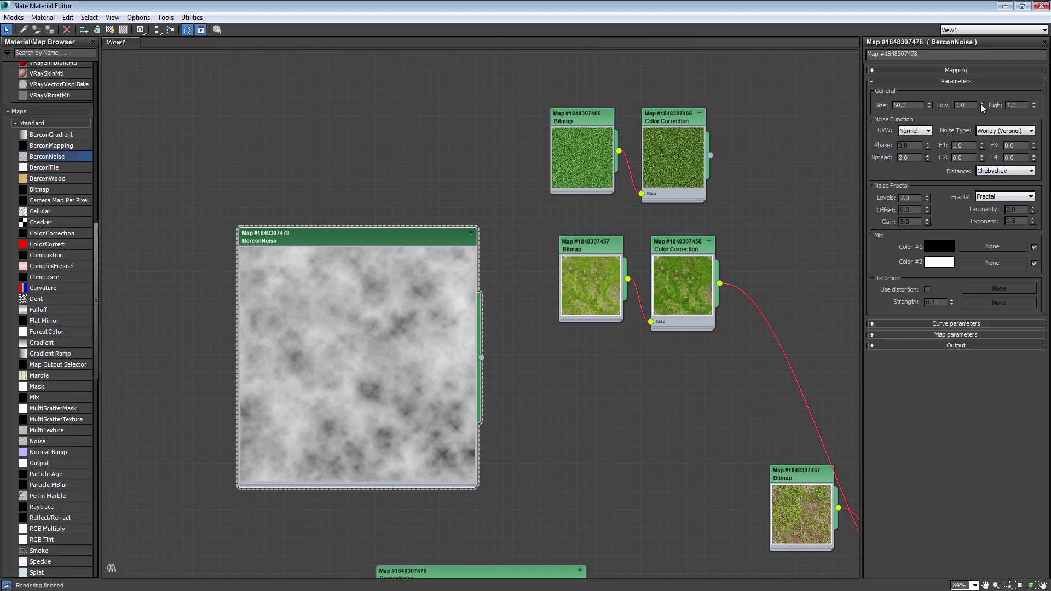
{"action": "mouse_move", "coordinate": [986, 80]}
{"action": "left_mouse_down"}
{"action": "mouse_move", "coordinate": [986, 112]}
{"action": "mouse_move", "coordinate": [986, 99]}
{"action": "left_mouse_up"}
- Set the noise Low to 0.0 and wire the new BerconNoise into the new Mix's Amount
{"action": "left_click_drag", "start_coordinate": [987, 99], "coordinate": [988, 104]}
{"action": "scroll", "coordinate": [591, 386], "scroll_direction": "down", "scroll_amount": 2}
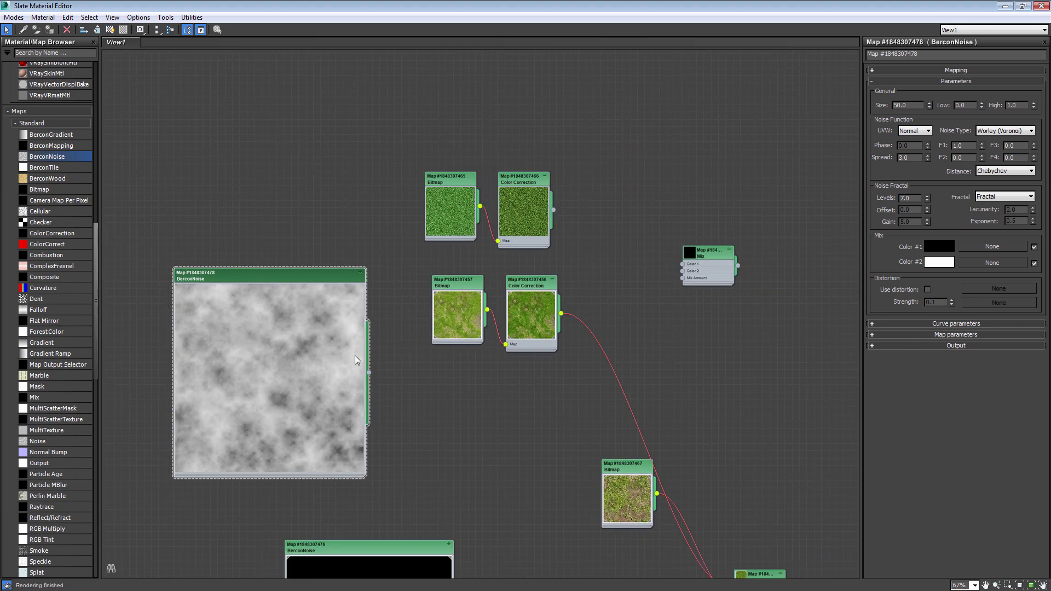
{"action": "mouse_move", "coordinate": [369, 378]}
{"action": "left_mouse_down"}
{"action": "mouse_move", "coordinate": [703, 278]}
{"action": "mouse_move", "coordinate": [682, 278]}
{"action": "left_mouse_up"}
{"action": "scroll", "coordinate": [681, 278], "scroll_direction": "up", "scroll_amount": 2}
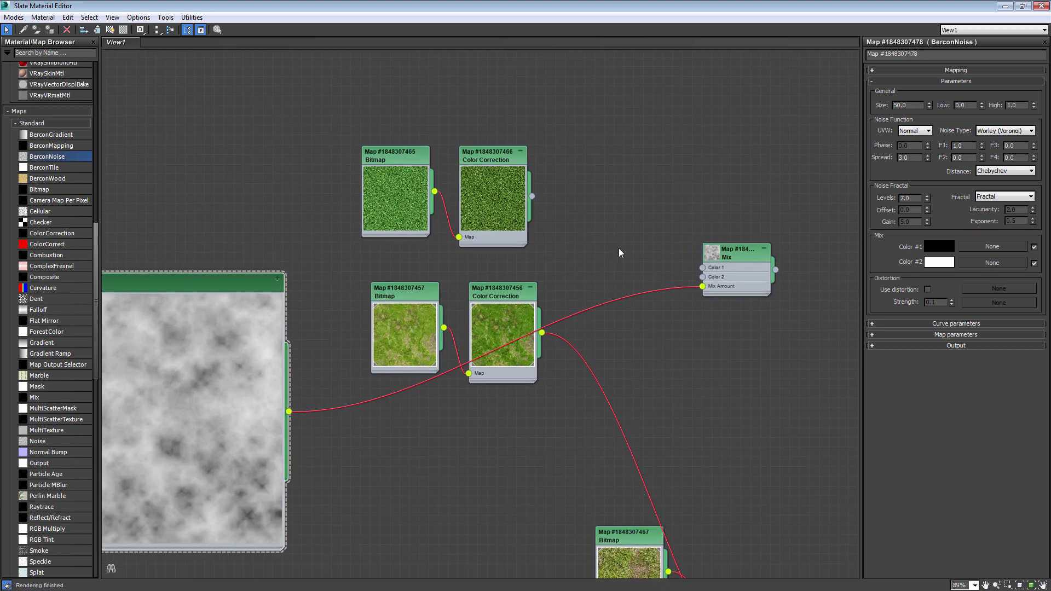
- Connect patchy grass to the new Mix's Color 1, dense grass to Color 2, and set noise Size 1000
{"action": "left_click_drag", "start_coordinate": [492, 296], "coordinate": [465, 262]}
{"action": "left_click_drag", "start_coordinate": [408, 307], "coordinate": [369, 277]}
{"action": "left_click_drag", "start_coordinate": [492, 197], "coordinate": [466, 149]}
{"action": "left_click_drag", "start_coordinate": [394, 192], "coordinate": [372, 173]}
{"action": "left_click_drag", "start_coordinate": [478, 162], "coordinate": [507, 170]}
{"action": "left_click_drag", "start_coordinate": [512, 294], "coordinate": [702, 267]}
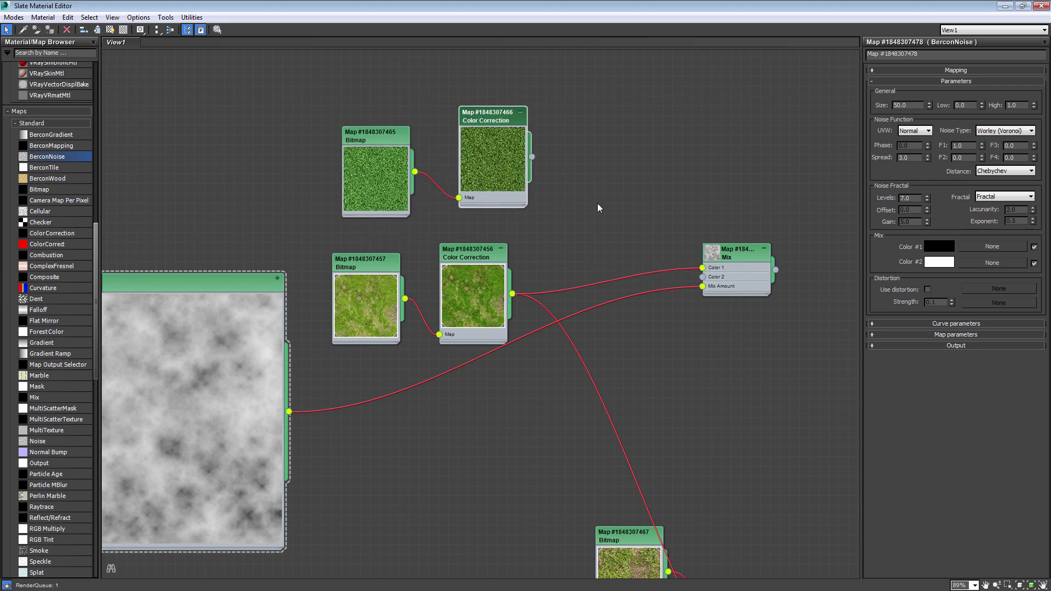
{"action": "left_click_drag", "start_coordinate": [532, 157], "coordinate": [702, 276]}
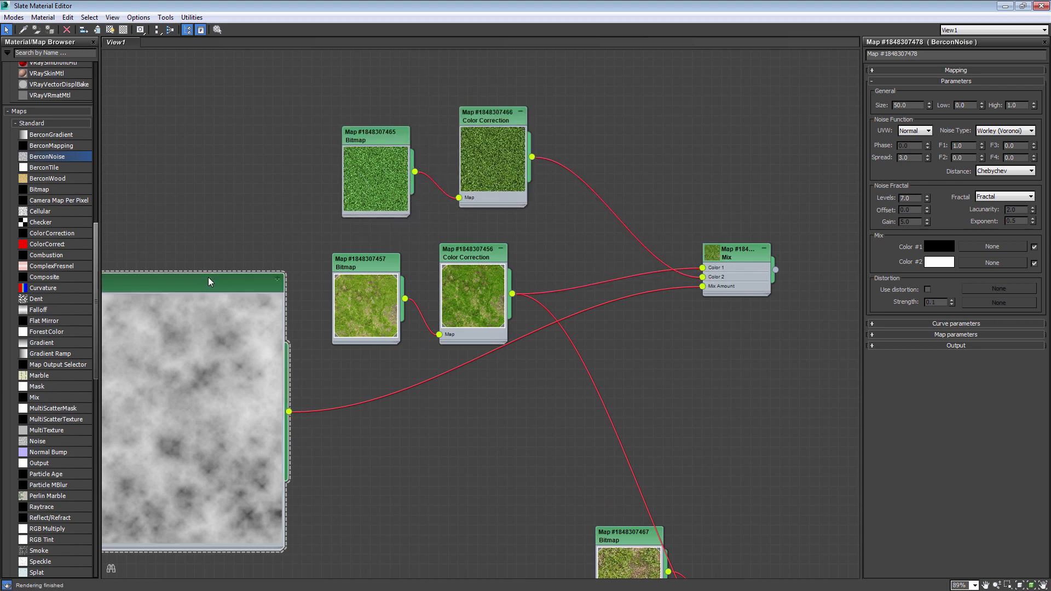
{"action": "type", "text": "100"}
{"action": "key", "text": "Return"}
- Move the lower Mix aside, feed the new Mix into its Color 1, and render
{"action": "mouse_move", "coordinate": [635, 306]}
{"action": "middle_mouse_down"}
{"action": "mouse_move", "coordinate": [448, 237]}
{"action": "mouse_move", "coordinate": [347, 51]}
{"action": "middle_mouse_up"}
{"action": "scroll", "coordinate": [448, 237], "scroll_direction": "down", "scroll_amount": 2}
{"action": "left_click_drag", "start_coordinate": [422, 356], "coordinate": [515, 344]}
{"action": "middle_click_drag", "start_coordinate": [207, 49], "coordinate": [277, 149]}
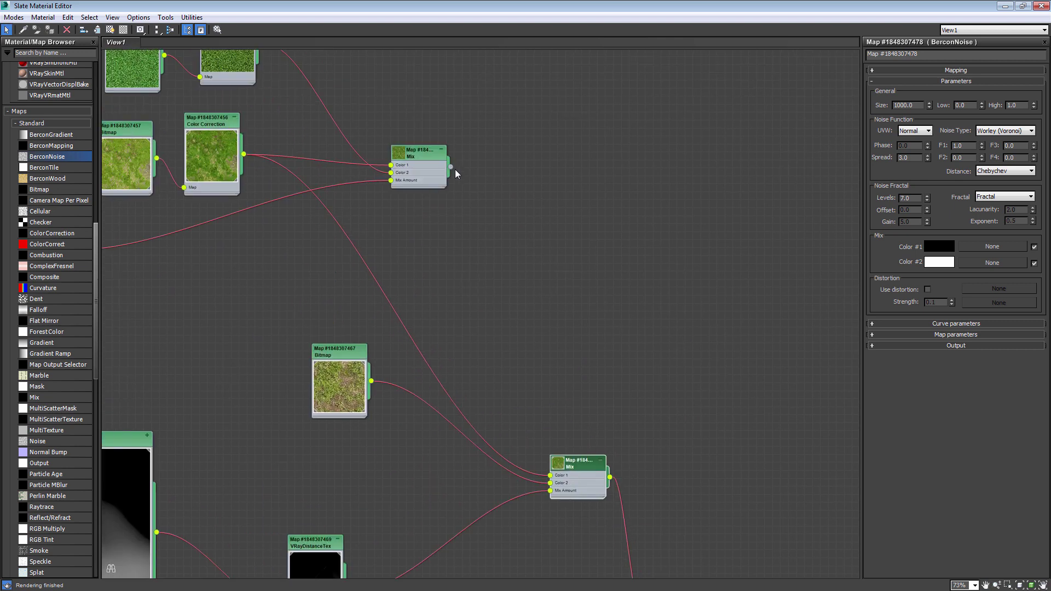
{"action": "left_click_drag", "start_coordinate": [451, 167], "coordinate": [550, 475]}
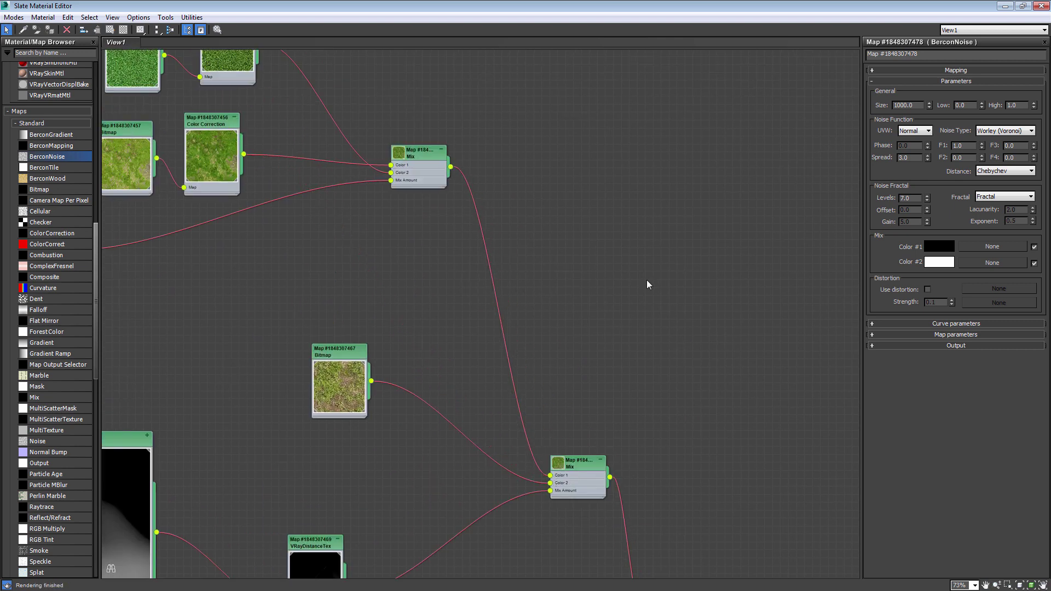
{"action": "key", "text": "shift+q"}
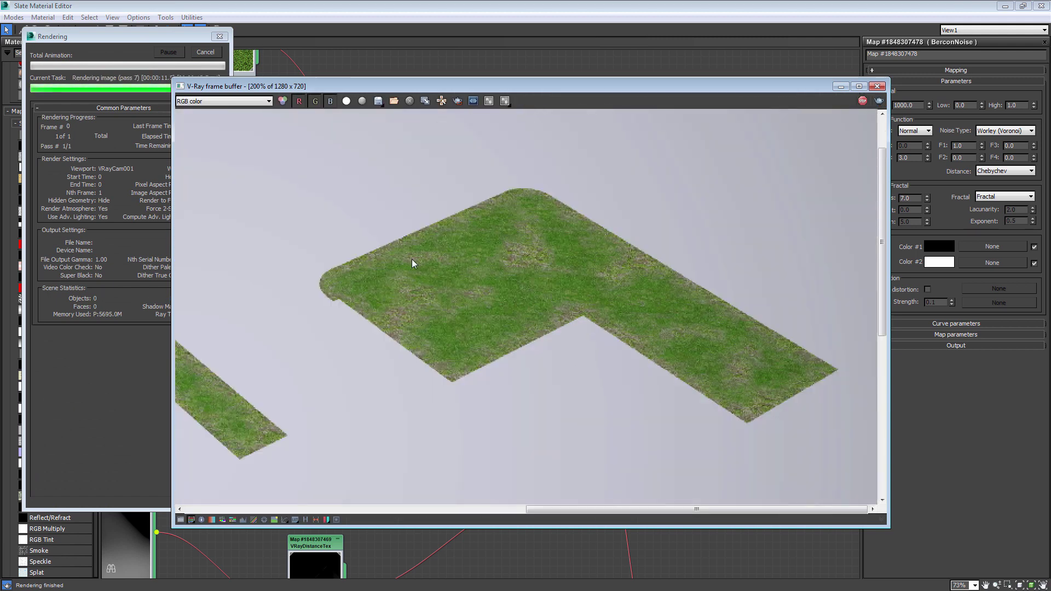
- Pan and zoom the V-Ray frame buffer to inspect the lawn's grass blend up close
{"action": "mouse_move", "coordinate": [390, 341]}
{"action": "middle_mouse_down"}
{"action": "mouse_move", "coordinate": [538, 337]}
{"action": "mouse_move", "coordinate": [377, 416]}
{"action": "mouse_move", "coordinate": [444, 362]}
{"action": "mouse_move", "coordinate": [390, 294]}
{"action": "mouse_move", "coordinate": [524, 269]}
{"action": "mouse_move", "coordinate": [605, 228]}
{"action": "mouse_move", "coordinate": [644, 224]}
{"action": "mouse_move", "coordinate": [524, 277]}
{"action": "middle_mouse_up"}
{"action": "scroll", "coordinate": [498, 299], "scroll_direction": "up", "scroll_amount": 1}
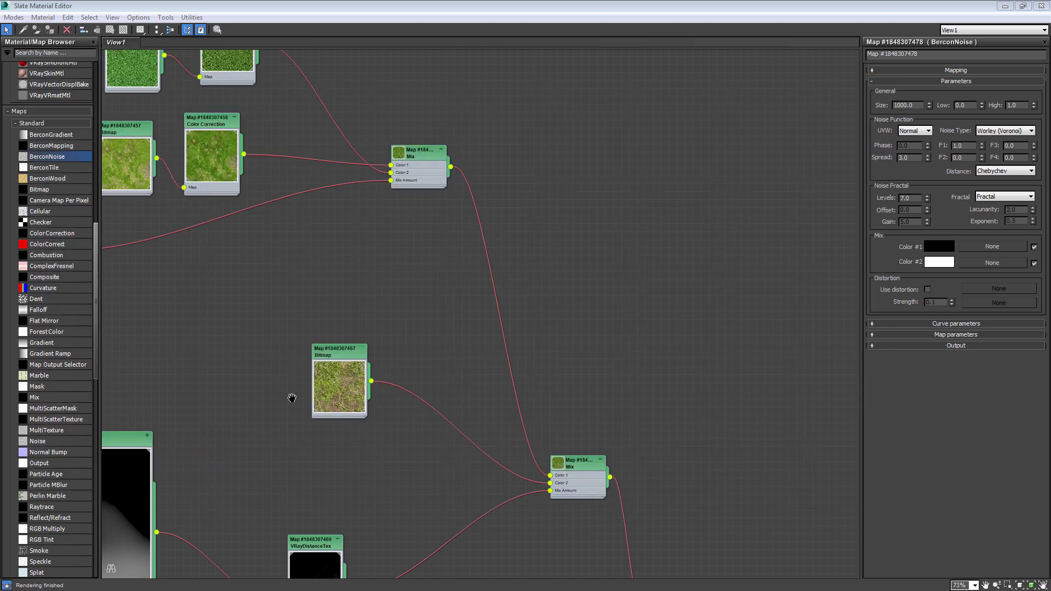
- Set the upper BerconNoise's High value to 1.5
{"action": "middle_click_drag", "start_coordinate": [294, 399], "coordinate": [457, 293]}
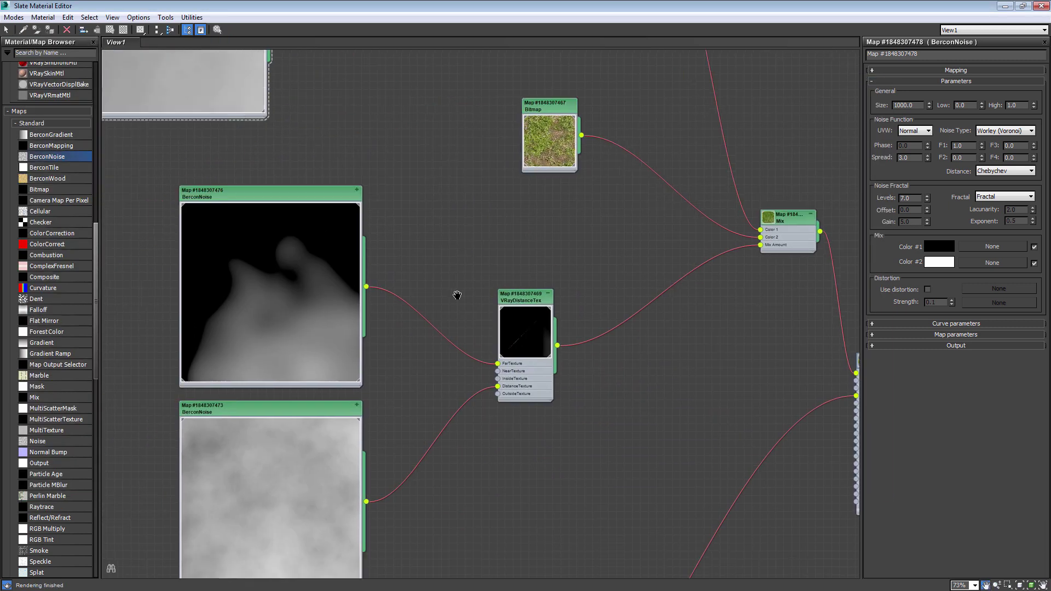
{"action": "scroll", "coordinate": [356, 197], "scroll_direction": "down", "scroll_amount": 1}
{"action": "left_click_drag", "start_coordinate": [356, 194], "coordinate": [342, 188]}
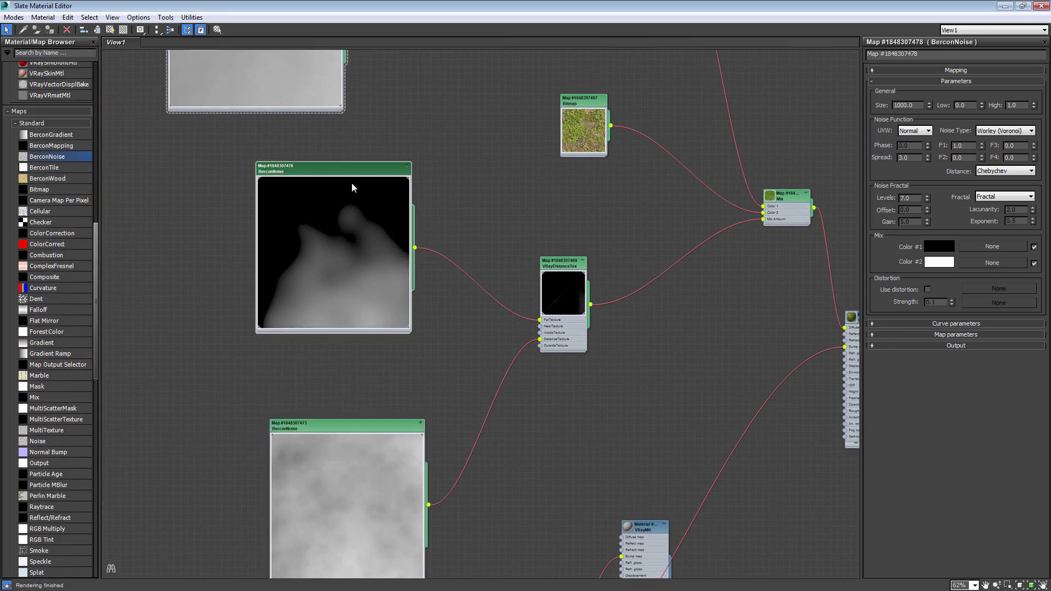
{"action": "double_click", "coordinate": [356, 172]}
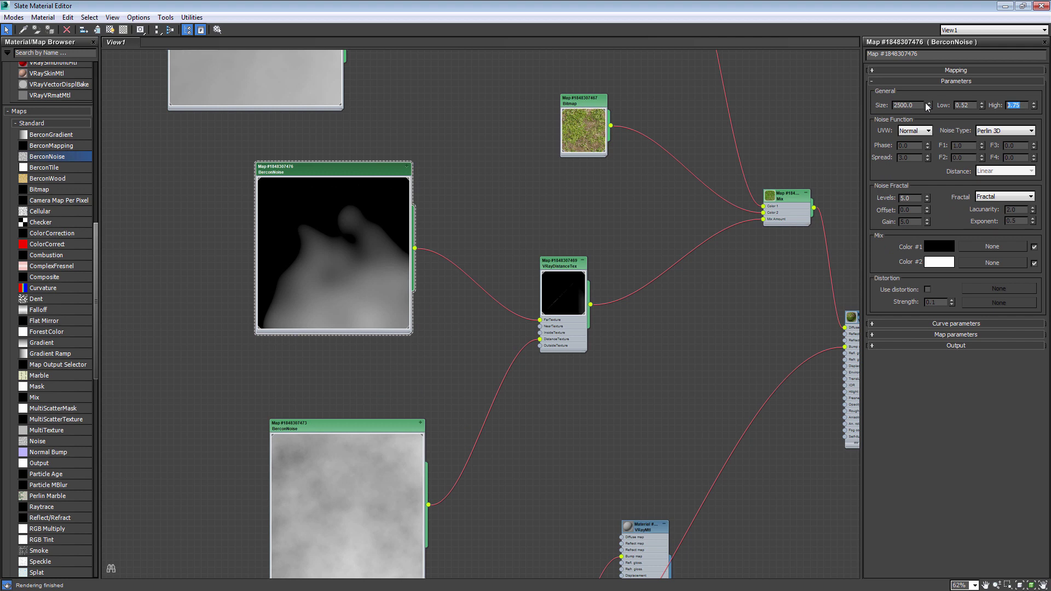
{"action": "type", "text": ".5"}
{"action": "key", "text": "Return"}
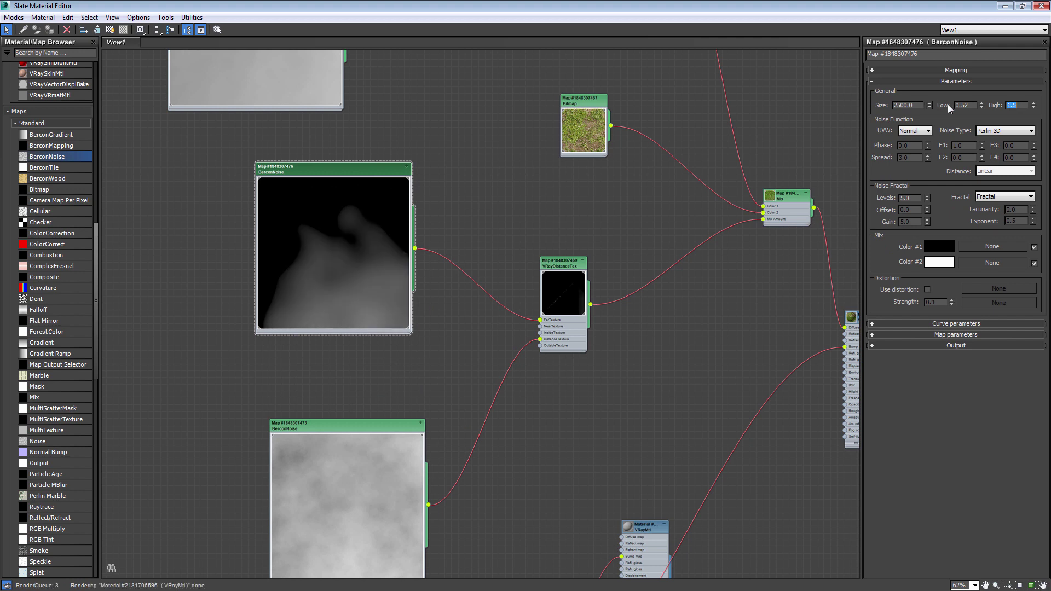
- Re-render the lawn, zoom around to inspect the grass patches, then cancel the render
{"action": "middle_click_drag", "start_coordinate": [576, 236], "coordinate": [544, 273]}
{"action": "key", "text": "shift+q"}
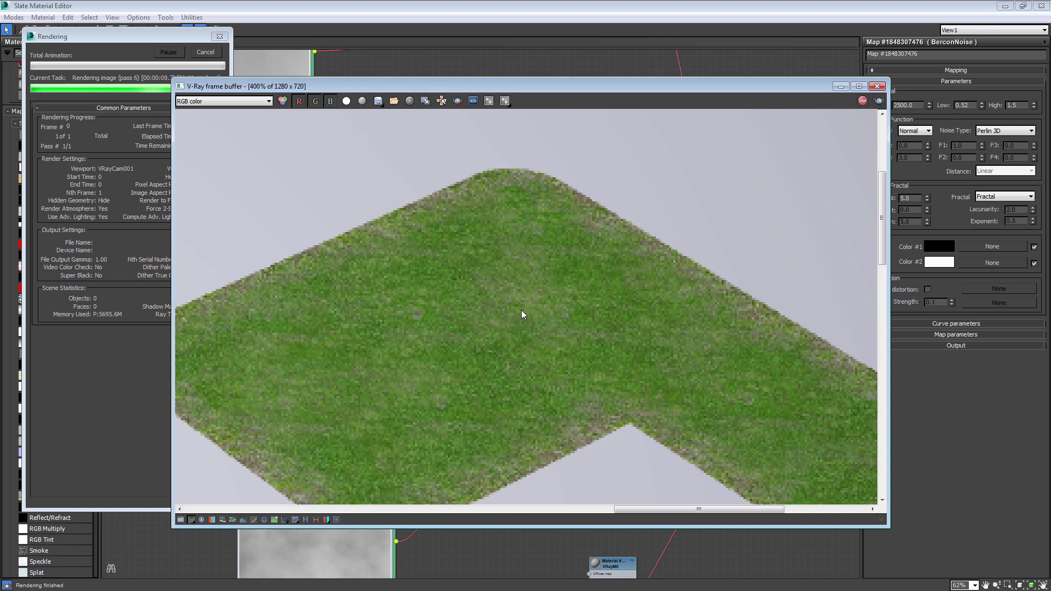
{"action": "scroll", "coordinate": [564, 349], "scroll_direction": "down", "scroll_amount": 1}
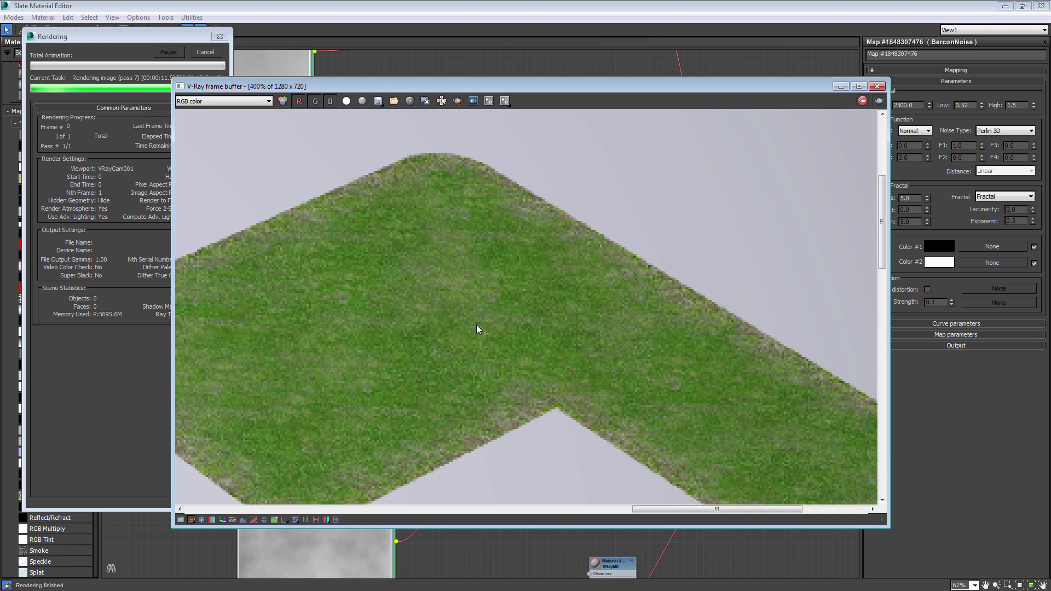
{"action": "scroll", "coordinate": [476, 324], "scroll_direction": "down", "scroll_amount": 2}
{"action": "scroll", "coordinate": [327, 278], "scroll_direction": "up", "scroll_amount": 2}
{"action": "scroll", "coordinate": [414, 323], "scroll_direction": "up", "scroll_amount": 1}
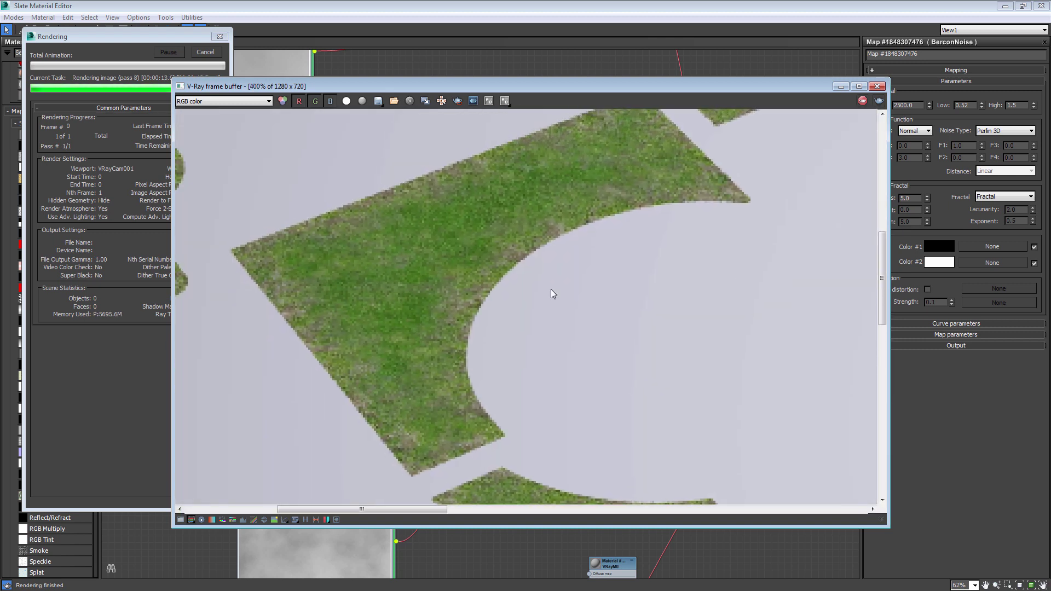
{"action": "scroll", "coordinate": [550, 289], "scroll_direction": "down", "scroll_amount": 2}
{"action": "scroll", "coordinate": [610, 332], "scroll_direction": "up", "scroll_amount": 2}
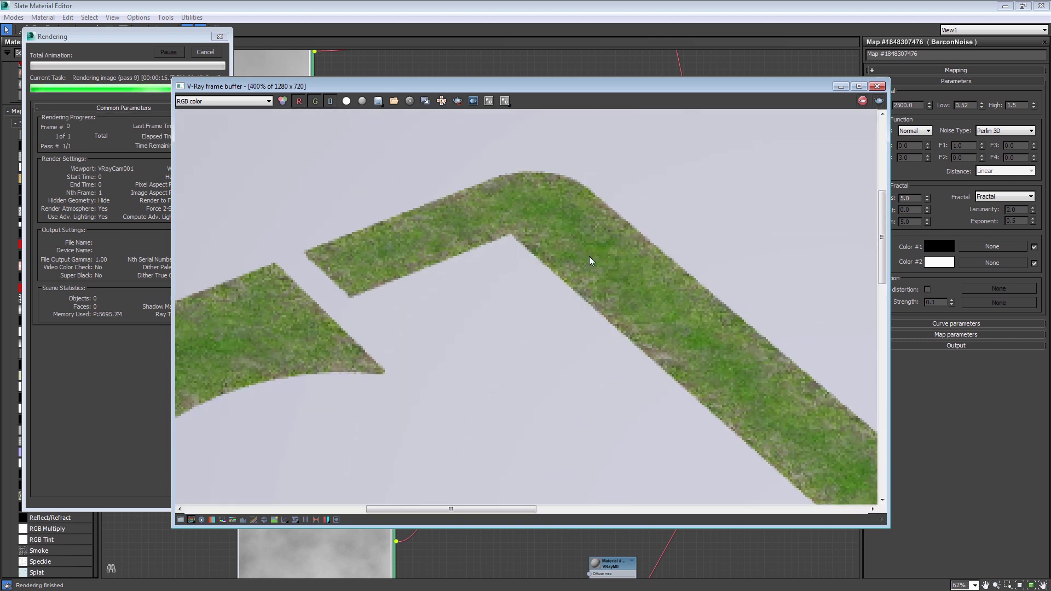
{"action": "scroll", "coordinate": [422, 310], "scroll_direction": "down", "scroll_amount": 2}
{"action": "scroll", "coordinate": [563, 265], "scroll_direction": "up", "scroll_amount": 1}
{"action": "scroll", "coordinate": [535, 280], "scroll_direction": "up", "scroll_amount": 1}
{"action": "scroll", "coordinate": [487, 287], "scroll_direction": "down", "scroll_amount": 1}
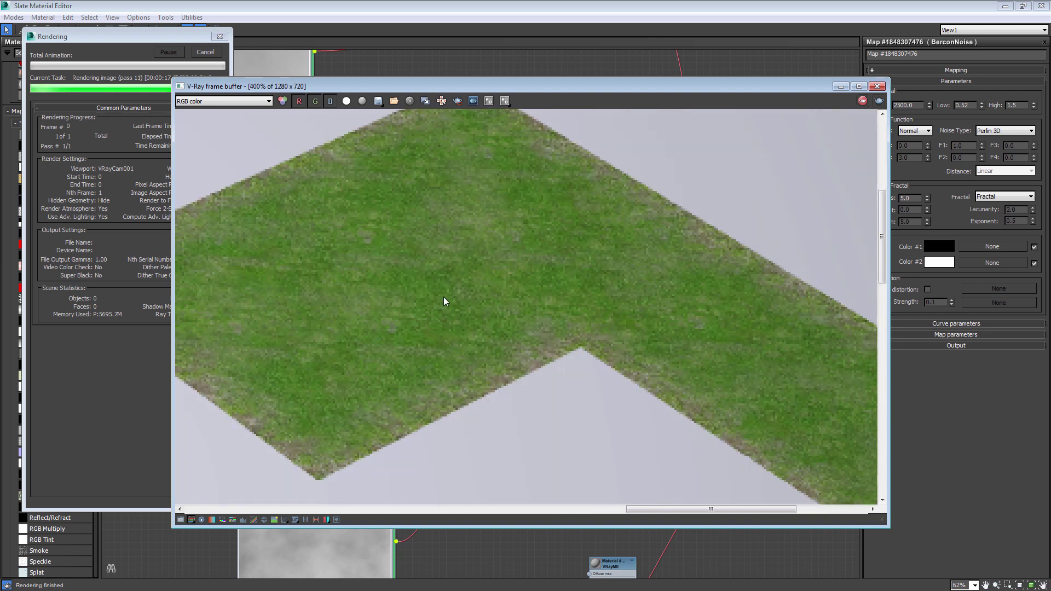
{"action": "scroll", "coordinate": [449, 334], "scroll_direction": "down", "scroll_amount": 1}
{"action": "scroll", "coordinate": [520, 345], "scroll_direction": "up", "scroll_amount": 1}
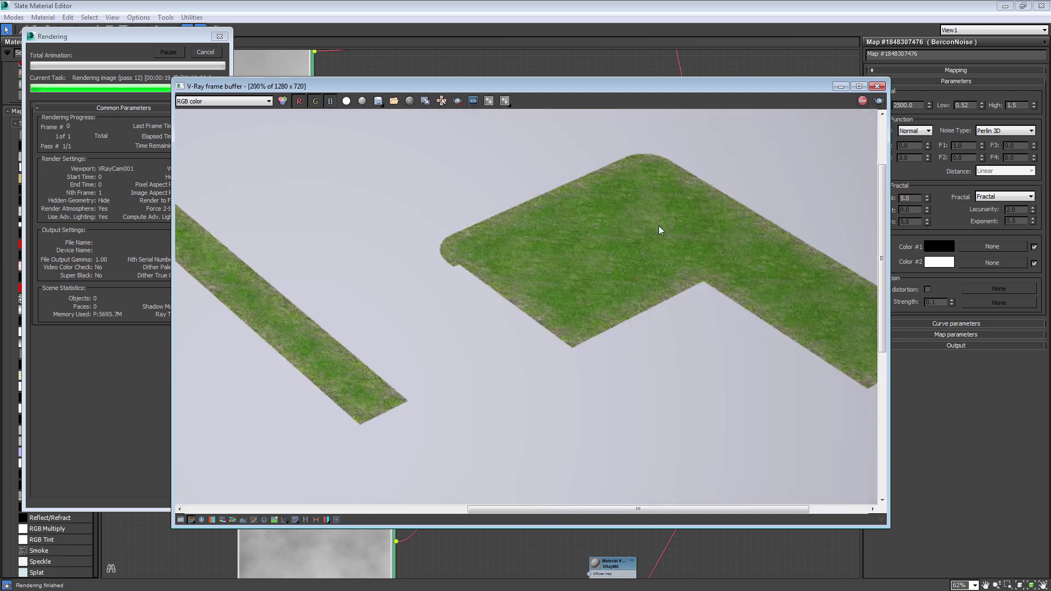
{"action": "middle_click_drag", "start_coordinate": [658, 226], "coordinate": [586, 274]}
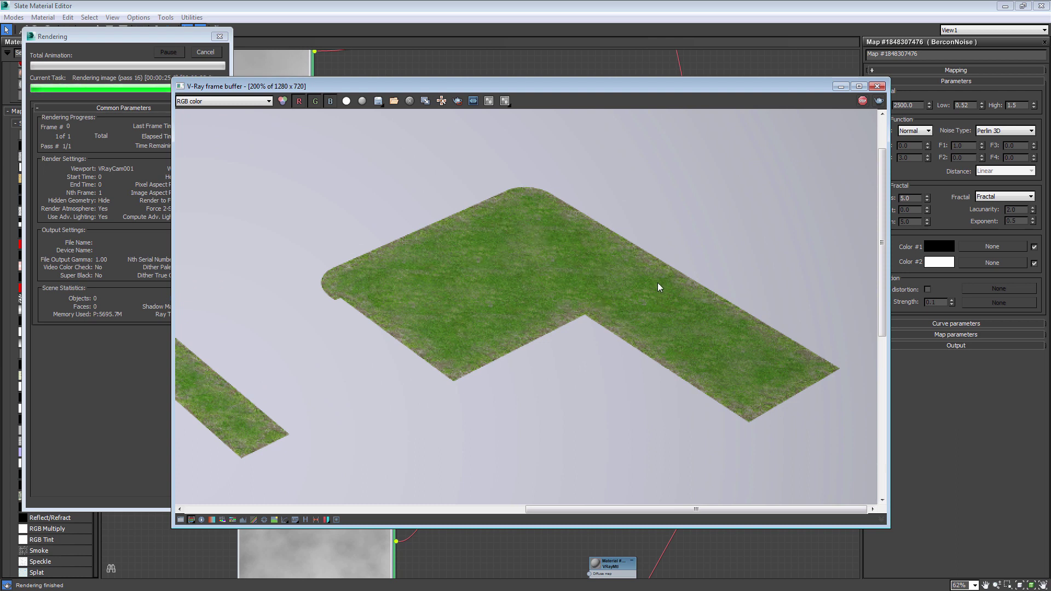
{"action": "left_click", "coordinate": [201, 57]}
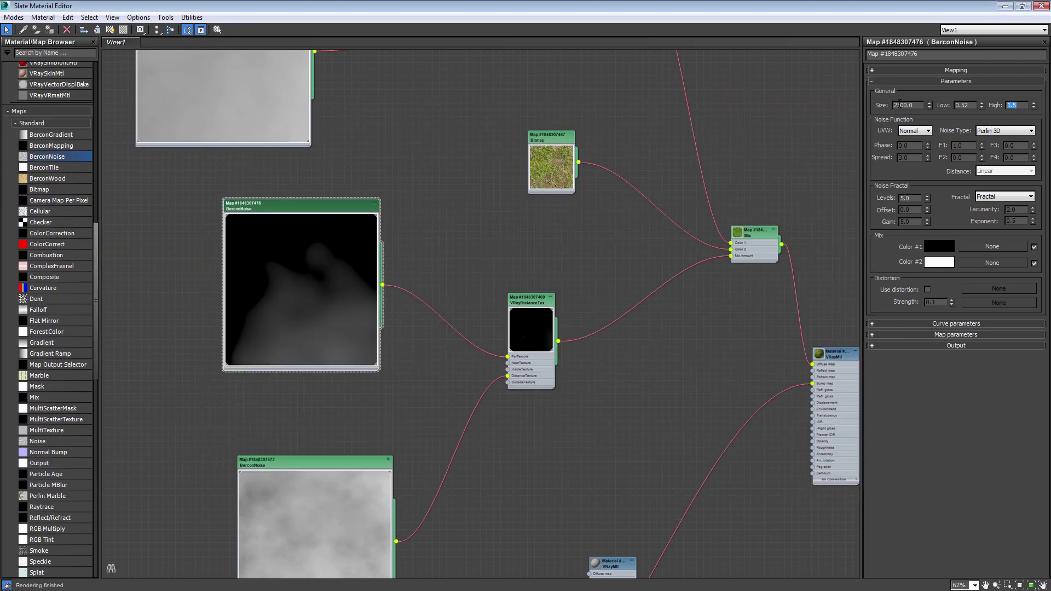
- Zoom out the node view and gather the four grass texture nodes toward the upper left
{"action": "scroll", "coordinate": [518, 343], "scroll_direction": "down", "scroll_amount": 3}
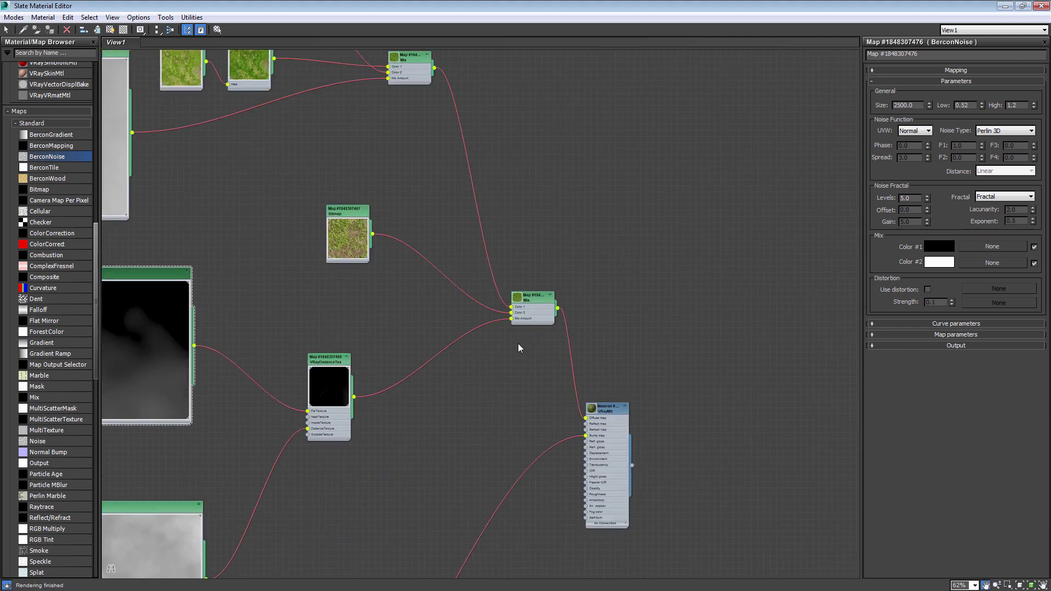
{"action": "scroll", "coordinate": [504, 337], "scroll_direction": "down", "scroll_amount": 2}
{"action": "scroll", "coordinate": [492, 328], "scroll_direction": "down", "scroll_amount": 2}
{"action": "scroll", "coordinate": [366, 171], "scroll_direction": "up", "scroll_amount": 3}
{"action": "mouse_move", "coordinate": [369, 154]}
{"action": "left_mouse_down"}
{"action": "mouse_move", "coordinate": [469, 293]}
{"action": "mouse_move", "coordinate": [344, 197]}
{"action": "left_mouse_up"}
{"action": "mouse_move", "coordinate": [246, 117]}
{"action": "left_mouse_down"}
{"action": "mouse_move", "coordinate": [353, 167]}
{"action": "mouse_move", "coordinate": [342, 147]}
{"action": "left_mouse_up"}
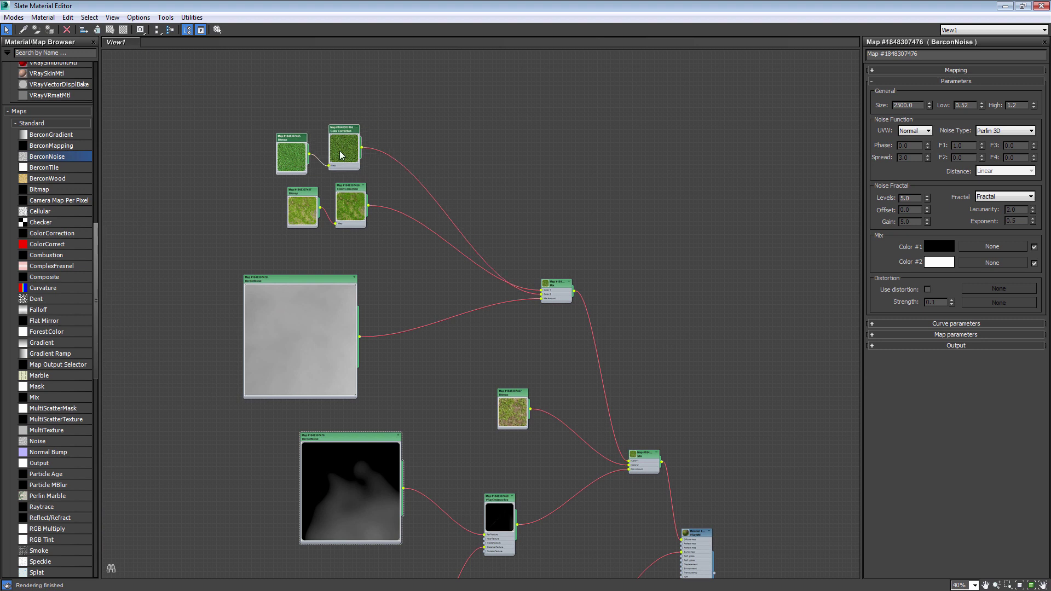
- Reposition the two BerconNoise nodes and the VRayMtl node for a cleaner graph layout
{"action": "left_click_drag", "start_coordinate": [322, 309], "coordinate": [336, 274]}
{"action": "middle_click_drag", "start_coordinate": [408, 386], "coordinate": [370, 304]}
{"action": "left_click_drag", "start_coordinate": [318, 374], "coordinate": [322, 385]}
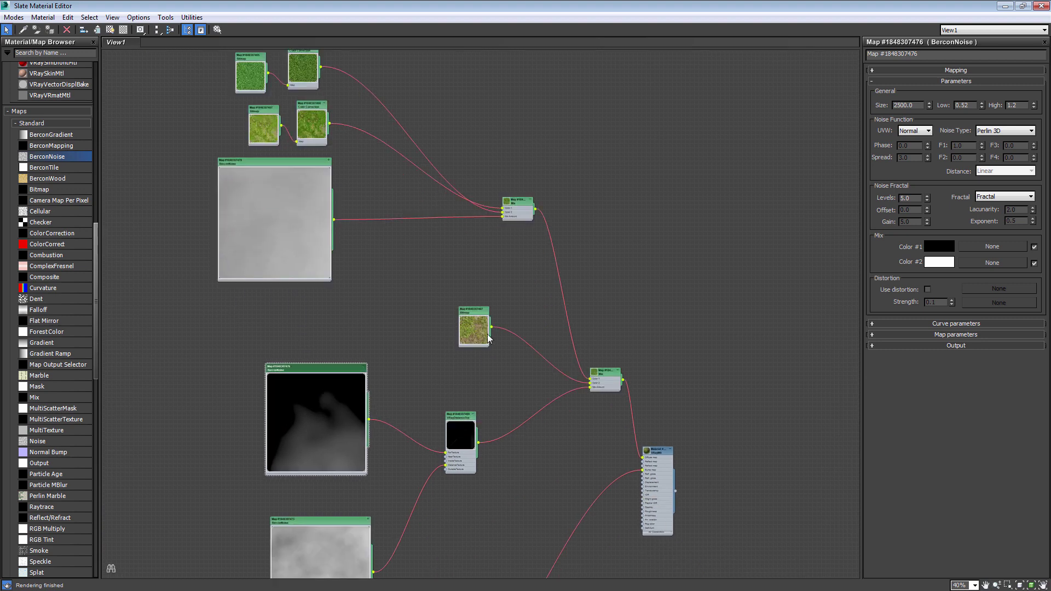
{"action": "middle_click_drag", "start_coordinate": [620, 417], "coordinate": [462, 288]}
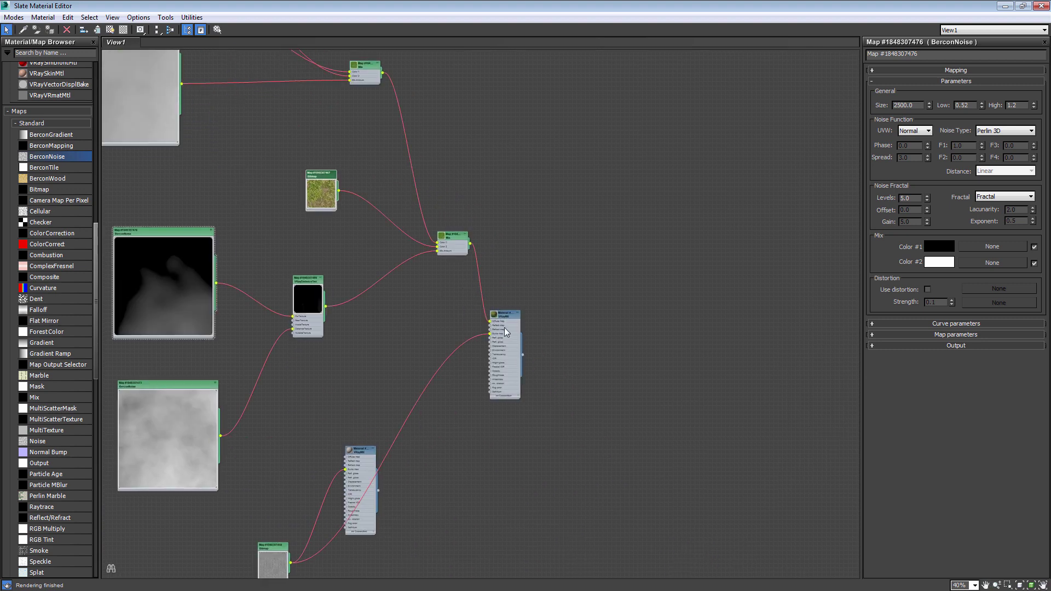
{"action": "left_click_drag", "start_coordinate": [504, 331], "coordinate": [592, 349]}
- Render the lawn shapes with Shift+Q and pan the frame buffer across the grass patches
{"action": "key", "text": "shift+q"}
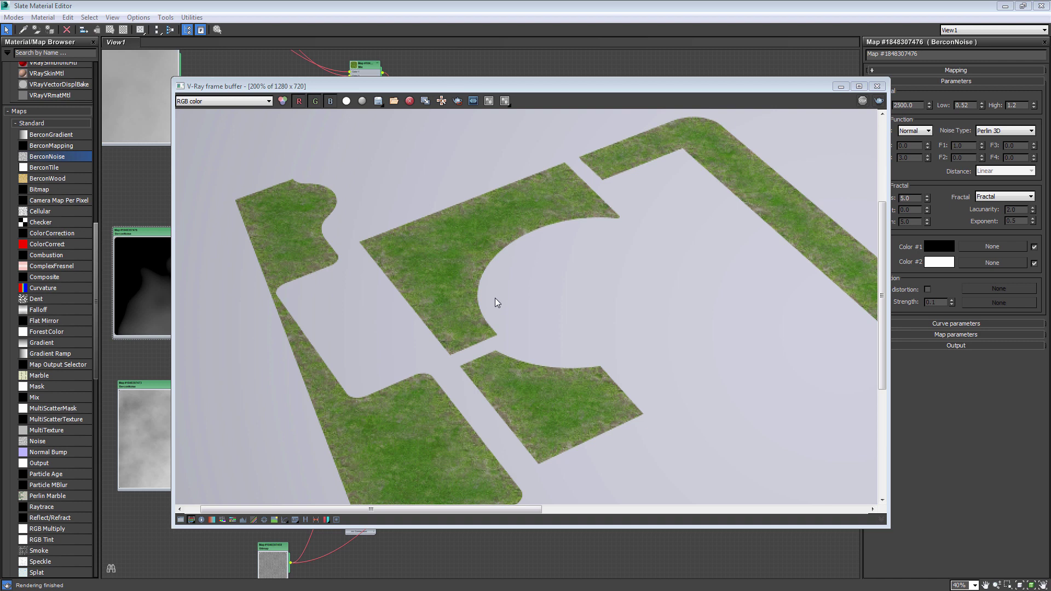
{"action": "scroll", "coordinate": [523, 307], "scroll_direction": "down", "scroll_amount": 3}
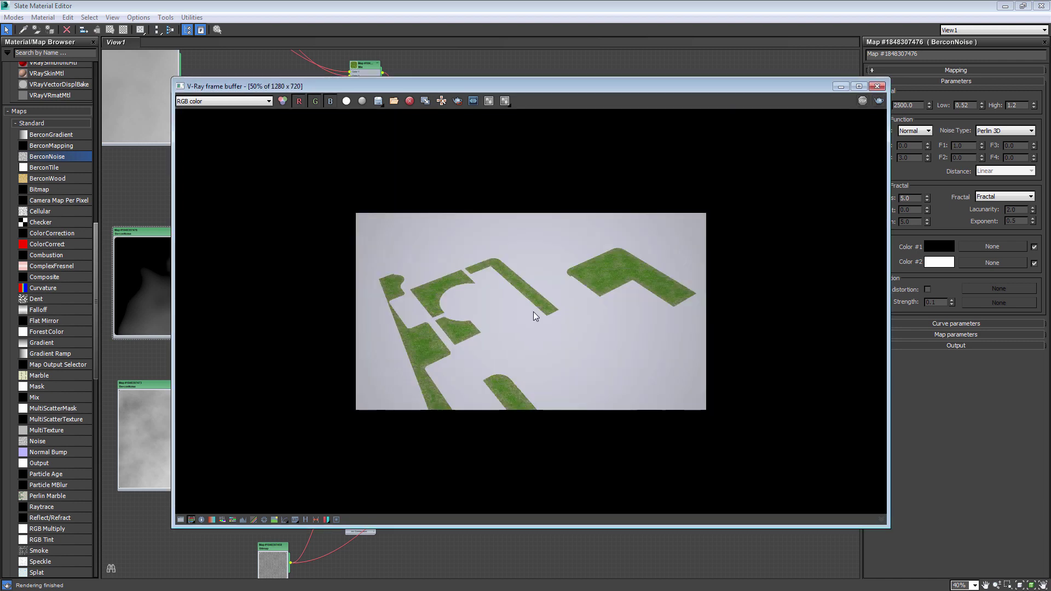
{"action": "scroll", "coordinate": [553, 312], "scroll_direction": "up", "scroll_amount": 2}
{"action": "scroll", "coordinate": [513, 288], "scroll_direction": "up", "scroll_amount": 1}
{"action": "mouse_move", "coordinate": [371, 332]}
{"action": "middle_mouse_down"}
{"action": "mouse_move", "coordinate": [564, 311]}
{"action": "mouse_move", "coordinate": [539, 348]}
{"action": "middle_mouse_up"}
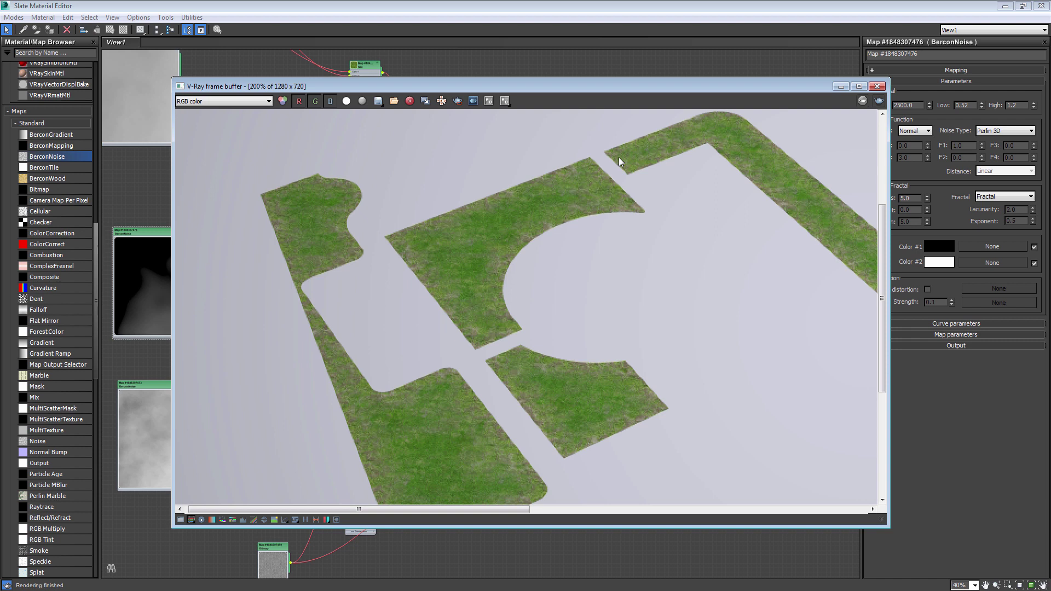
{"action": "mouse_move", "coordinate": [452, 361]}
{"action": "middle_mouse_down"}
{"action": "mouse_move", "coordinate": [406, 347]}
{"action": "mouse_move", "coordinate": [465, 399]}
{"action": "mouse_move", "coordinate": [544, 352]}
{"action": "mouse_move", "coordinate": [544, 363]}
{"action": "middle_mouse_up"}
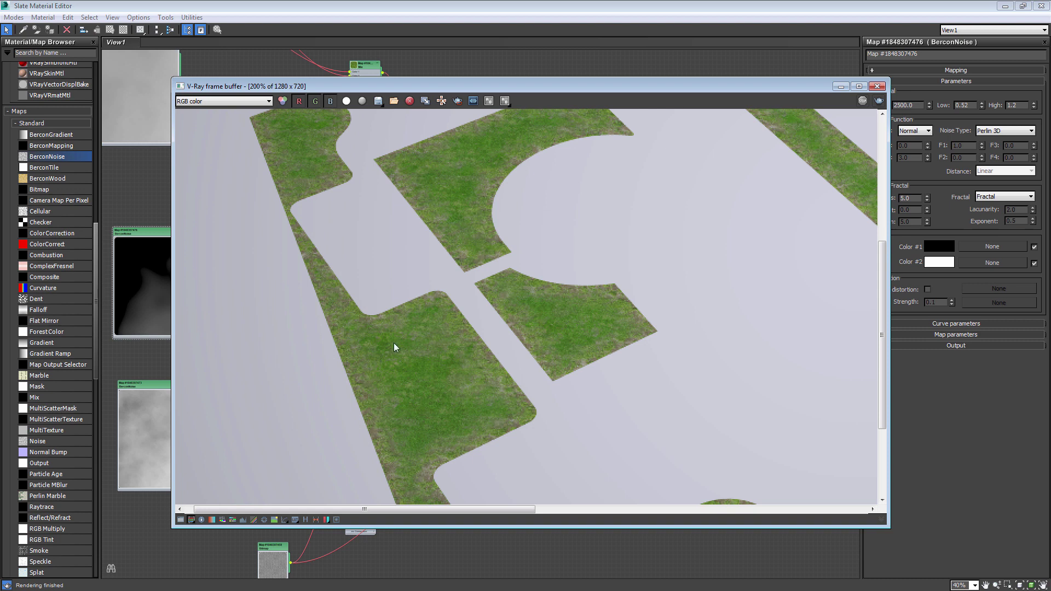
- Zoom the frame buffer in and out to inspect the mottled green grass blend
{"action": "scroll", "coordinate": [393, 342], "scroll_direction": "down", "scroll_amount": 1}
{"action": "scroll", "coordinate": [452, 236], "scroll_direction": "down", "scroll_amount": 2}
{"action": "scroll", "coordinate": [386, 320], "scroll_direction": "down", "scroll_amount": 2}
{"action": "scroll", "coordinate": [412, 324], "scroll_direction": "up", "scroll_amount": 1}
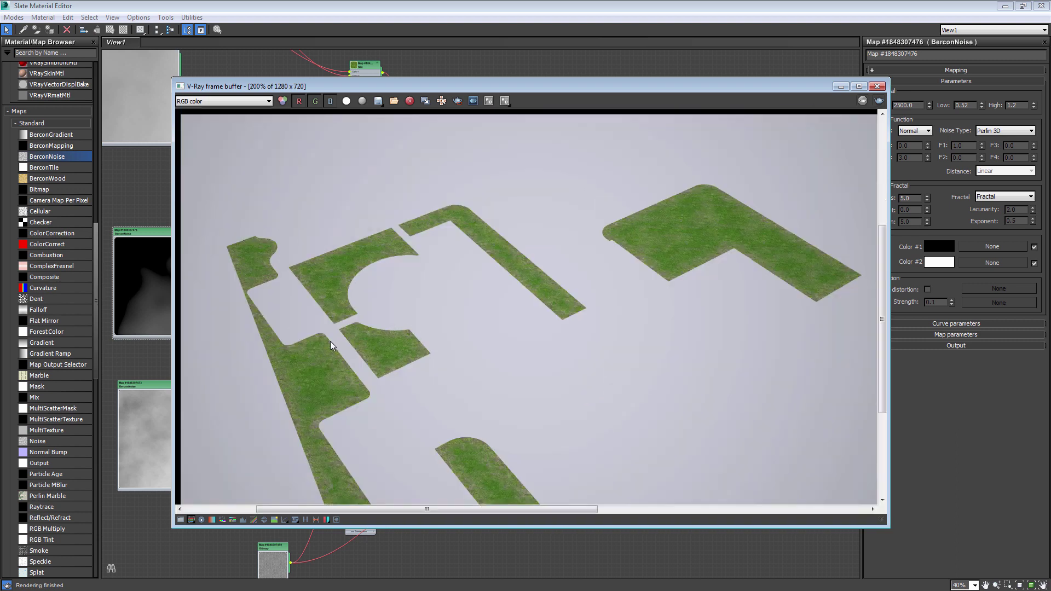
{"action": "scroll", "coordinate": [330, 341], "scroll_direction": "up", "scroll_amount": 2}
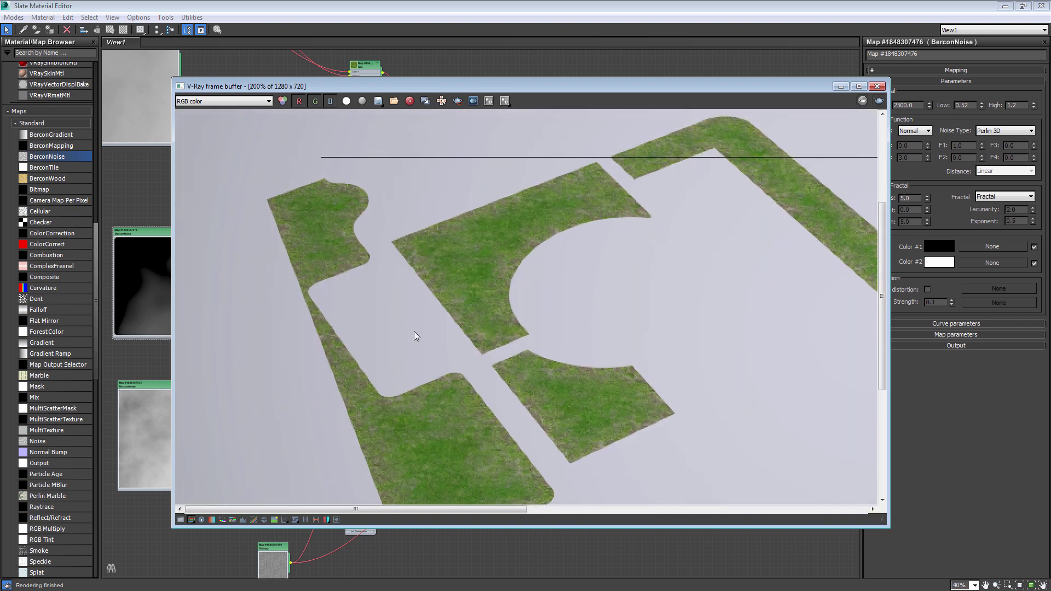